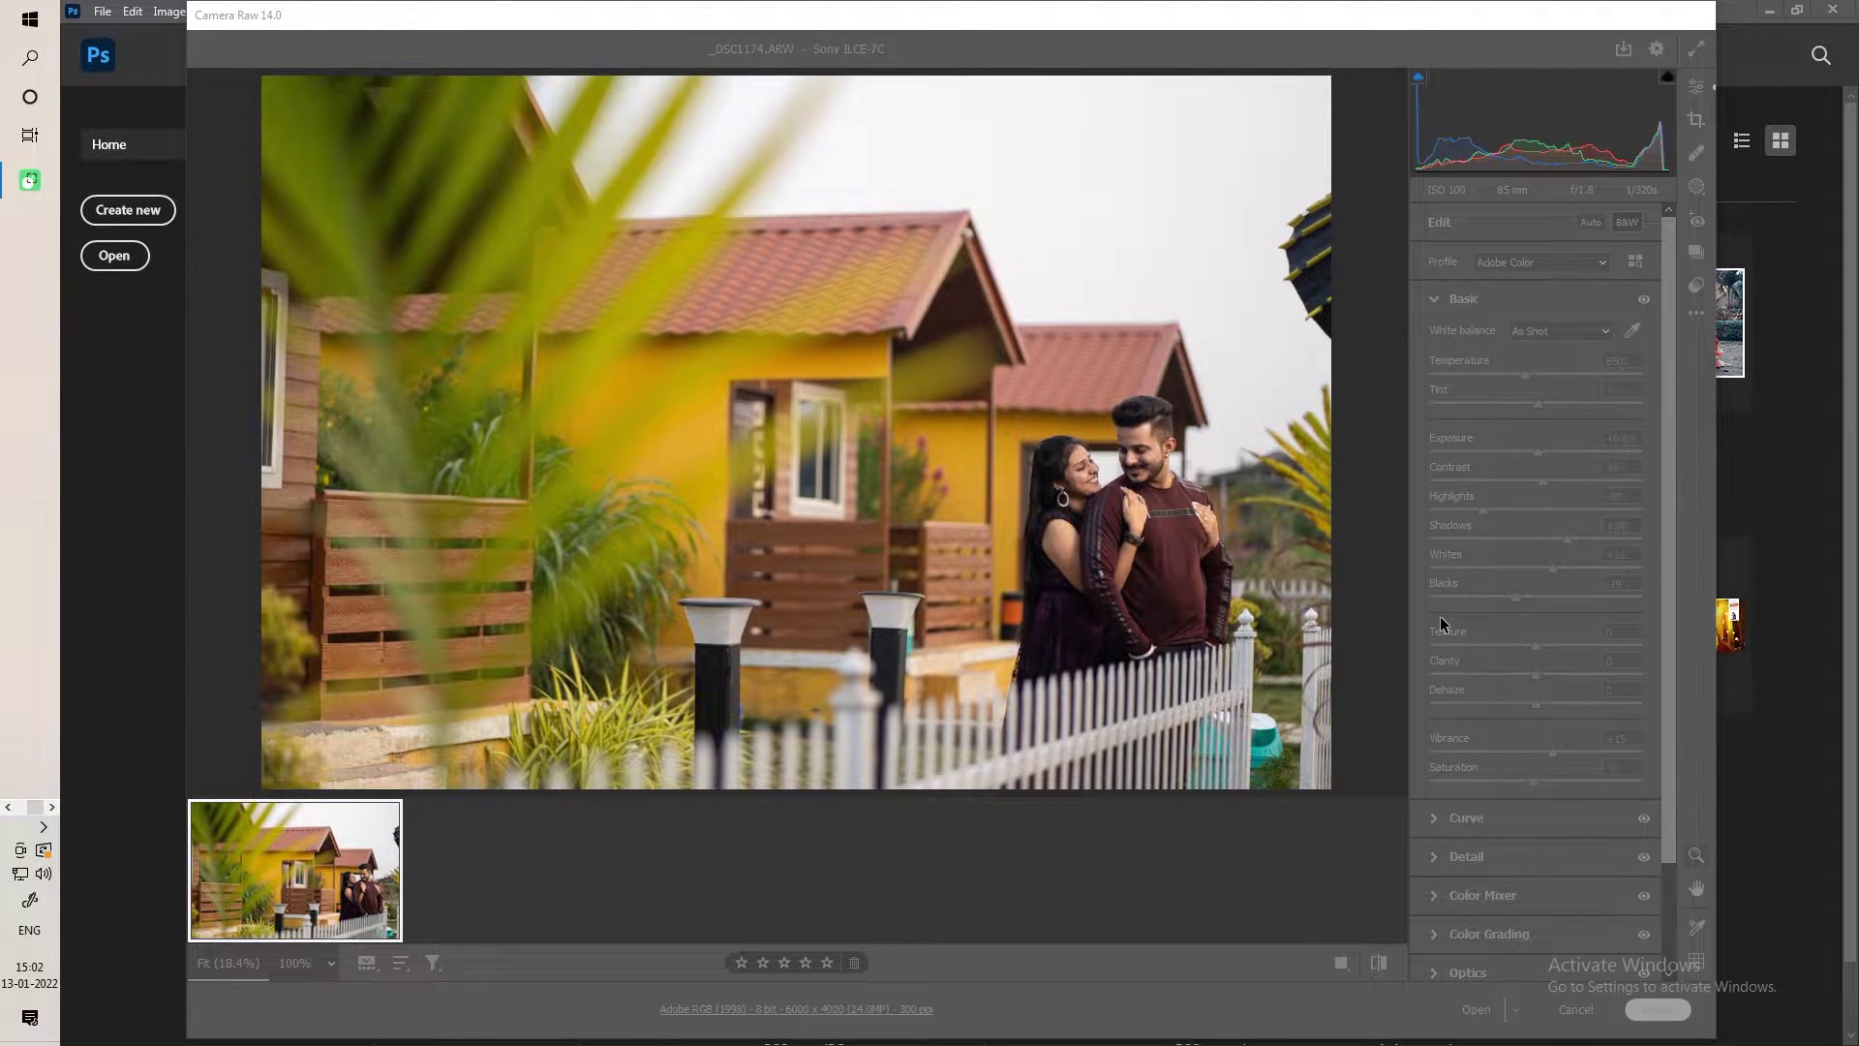
Keep Camera Raw's Auto tone adjustments on the couple photo and open it in Photoshop
click(1239, 513)
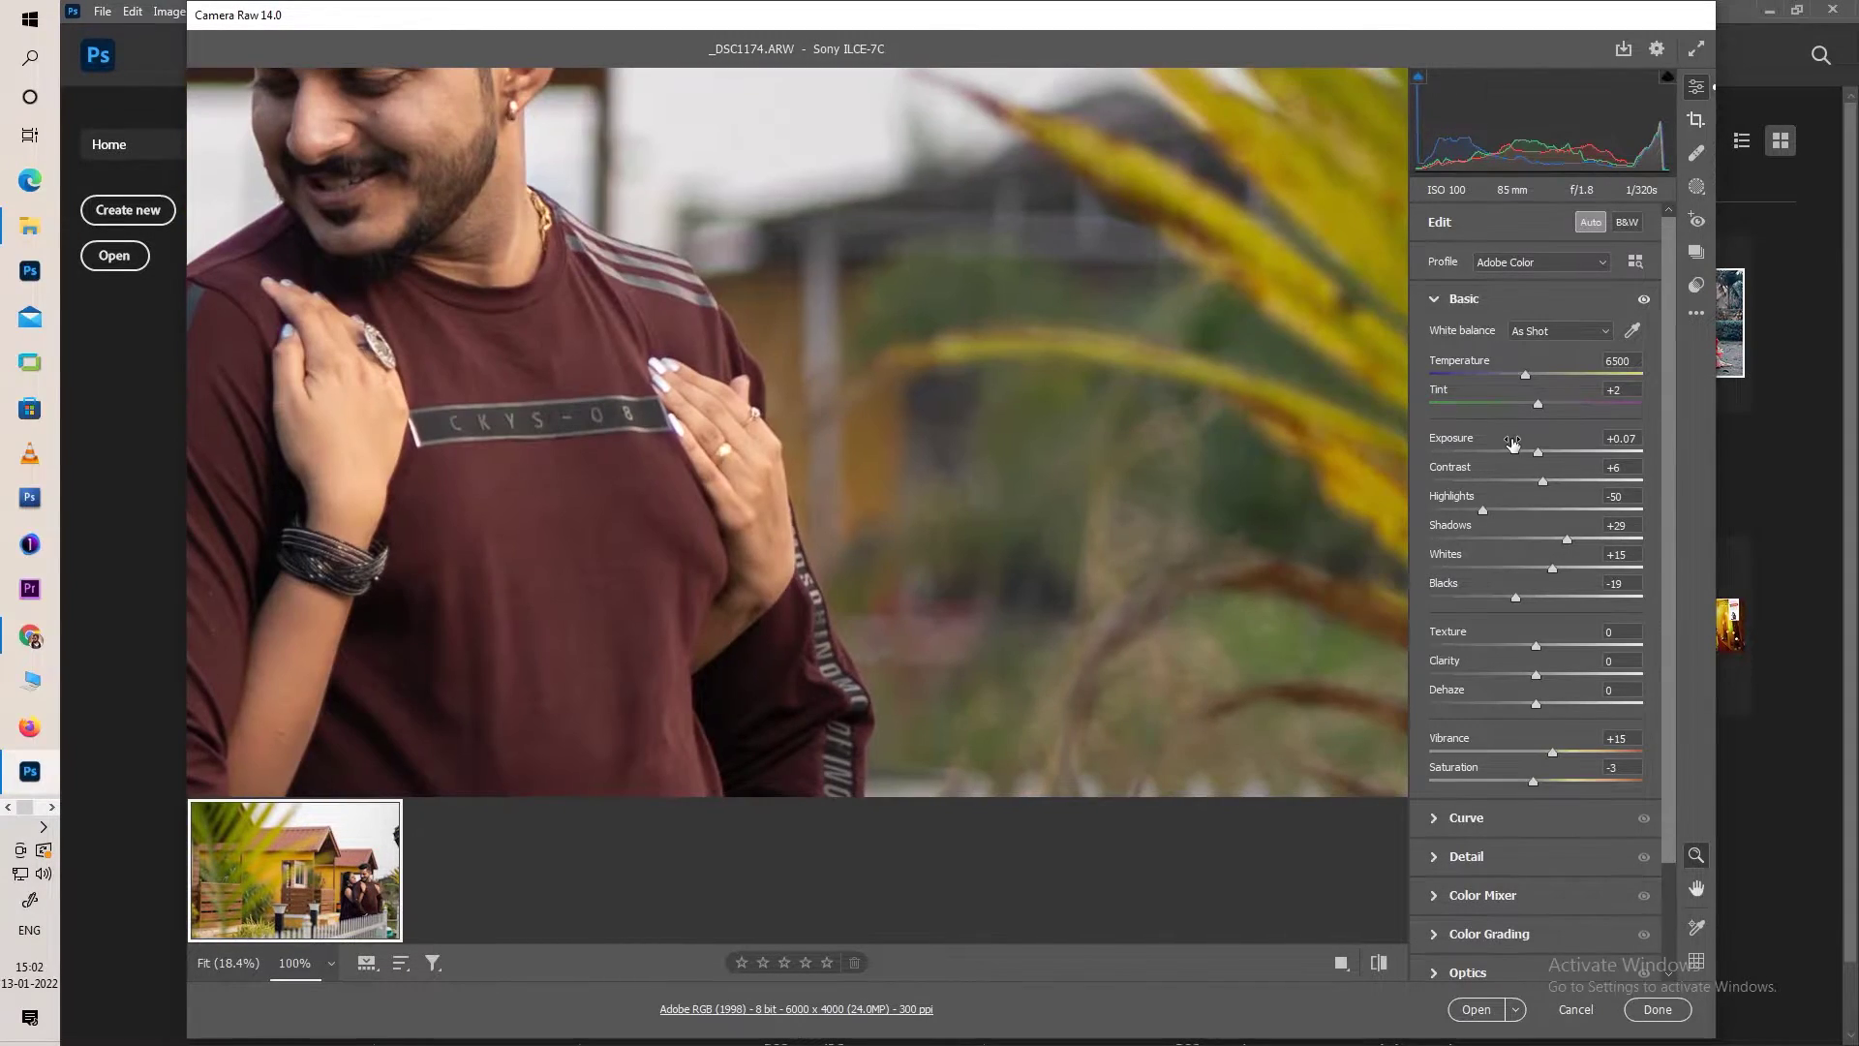
click(1239, 513)
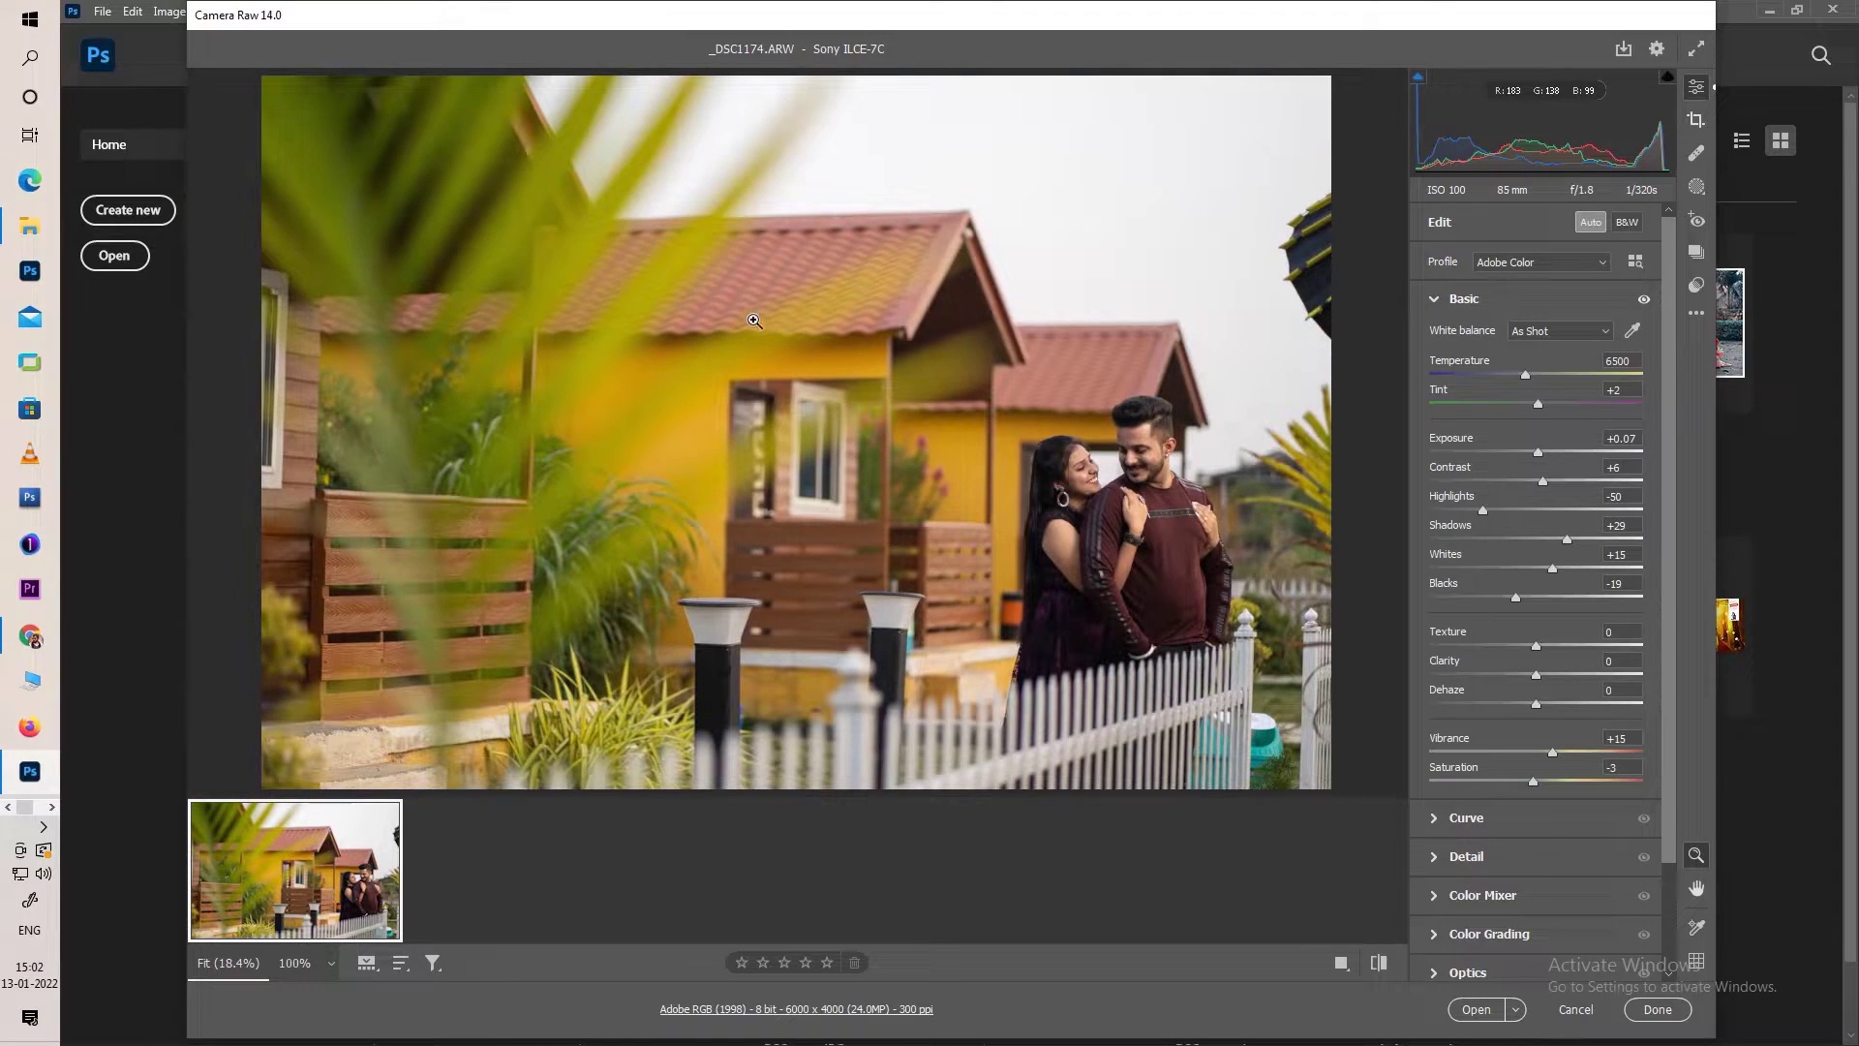
click(1589, 224)
click(1589, 224)
click(1658, 1009)
click(984, 579)
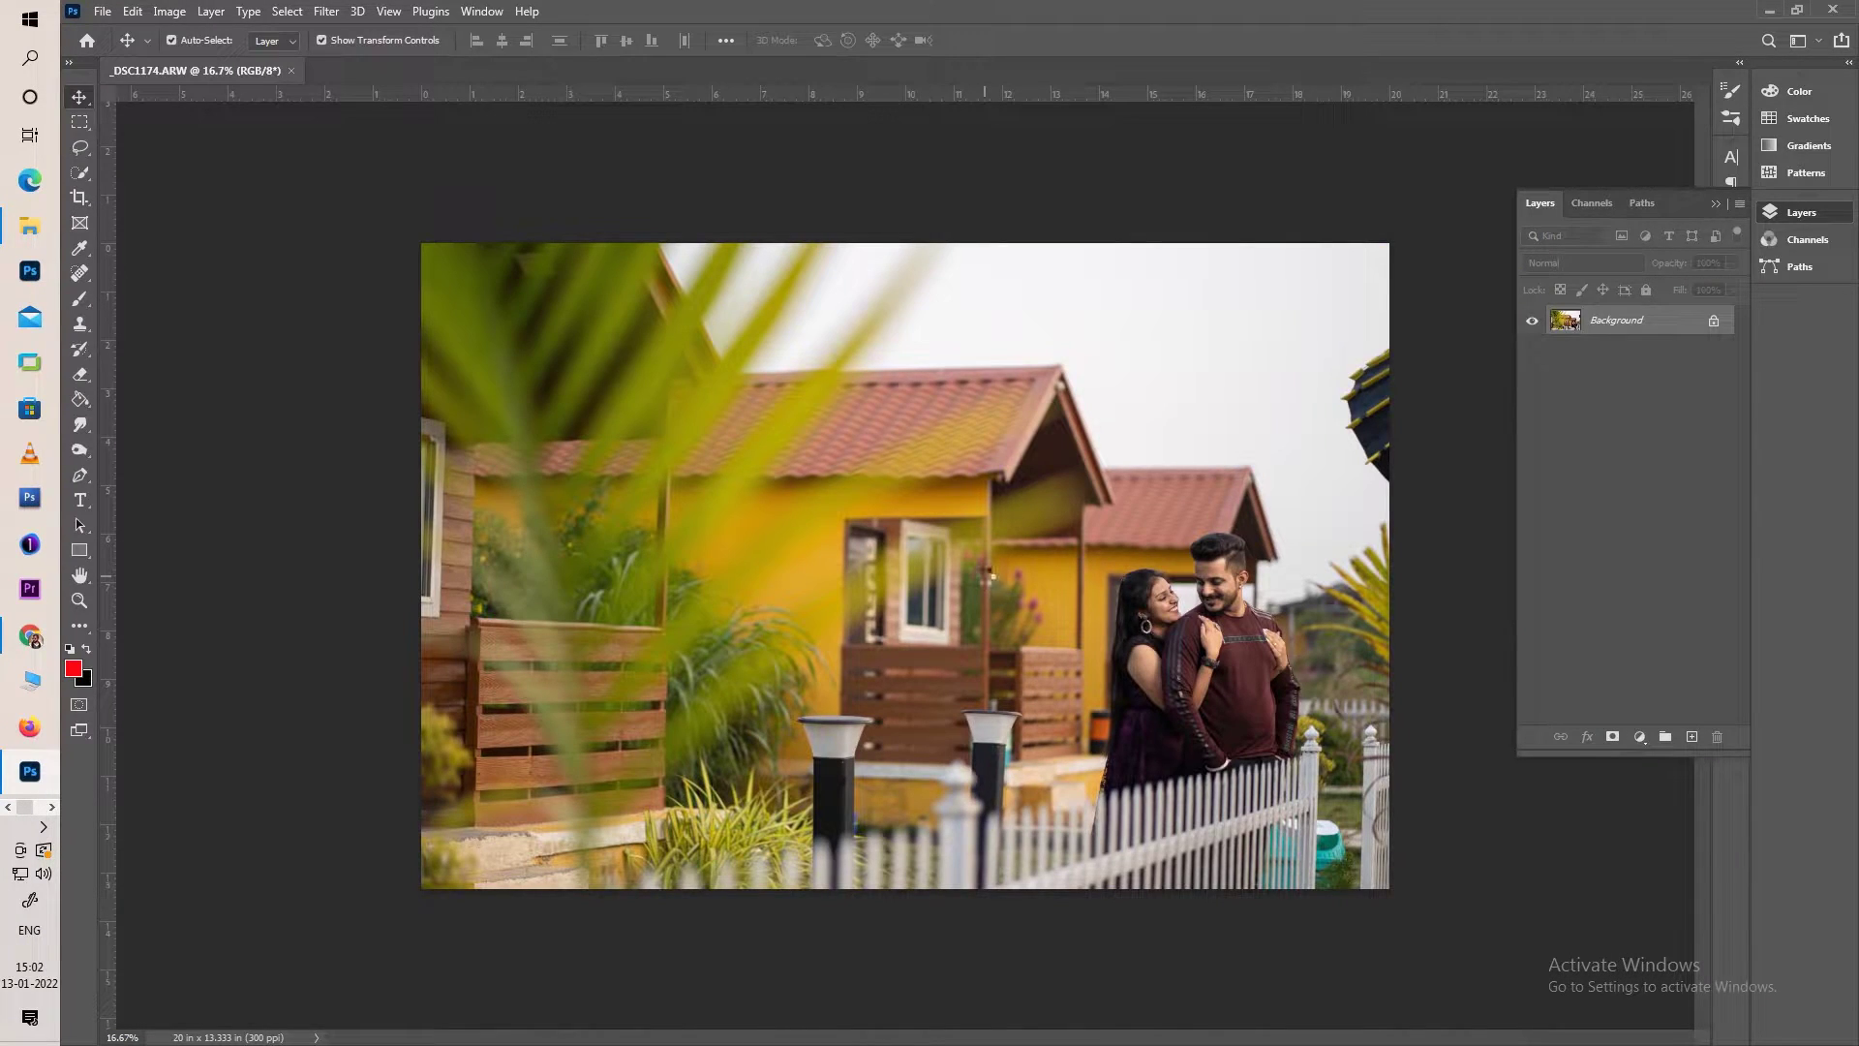
Zoom in to full size on the couple's faces
key(ctrl+plus)
key(ctrl+plus)
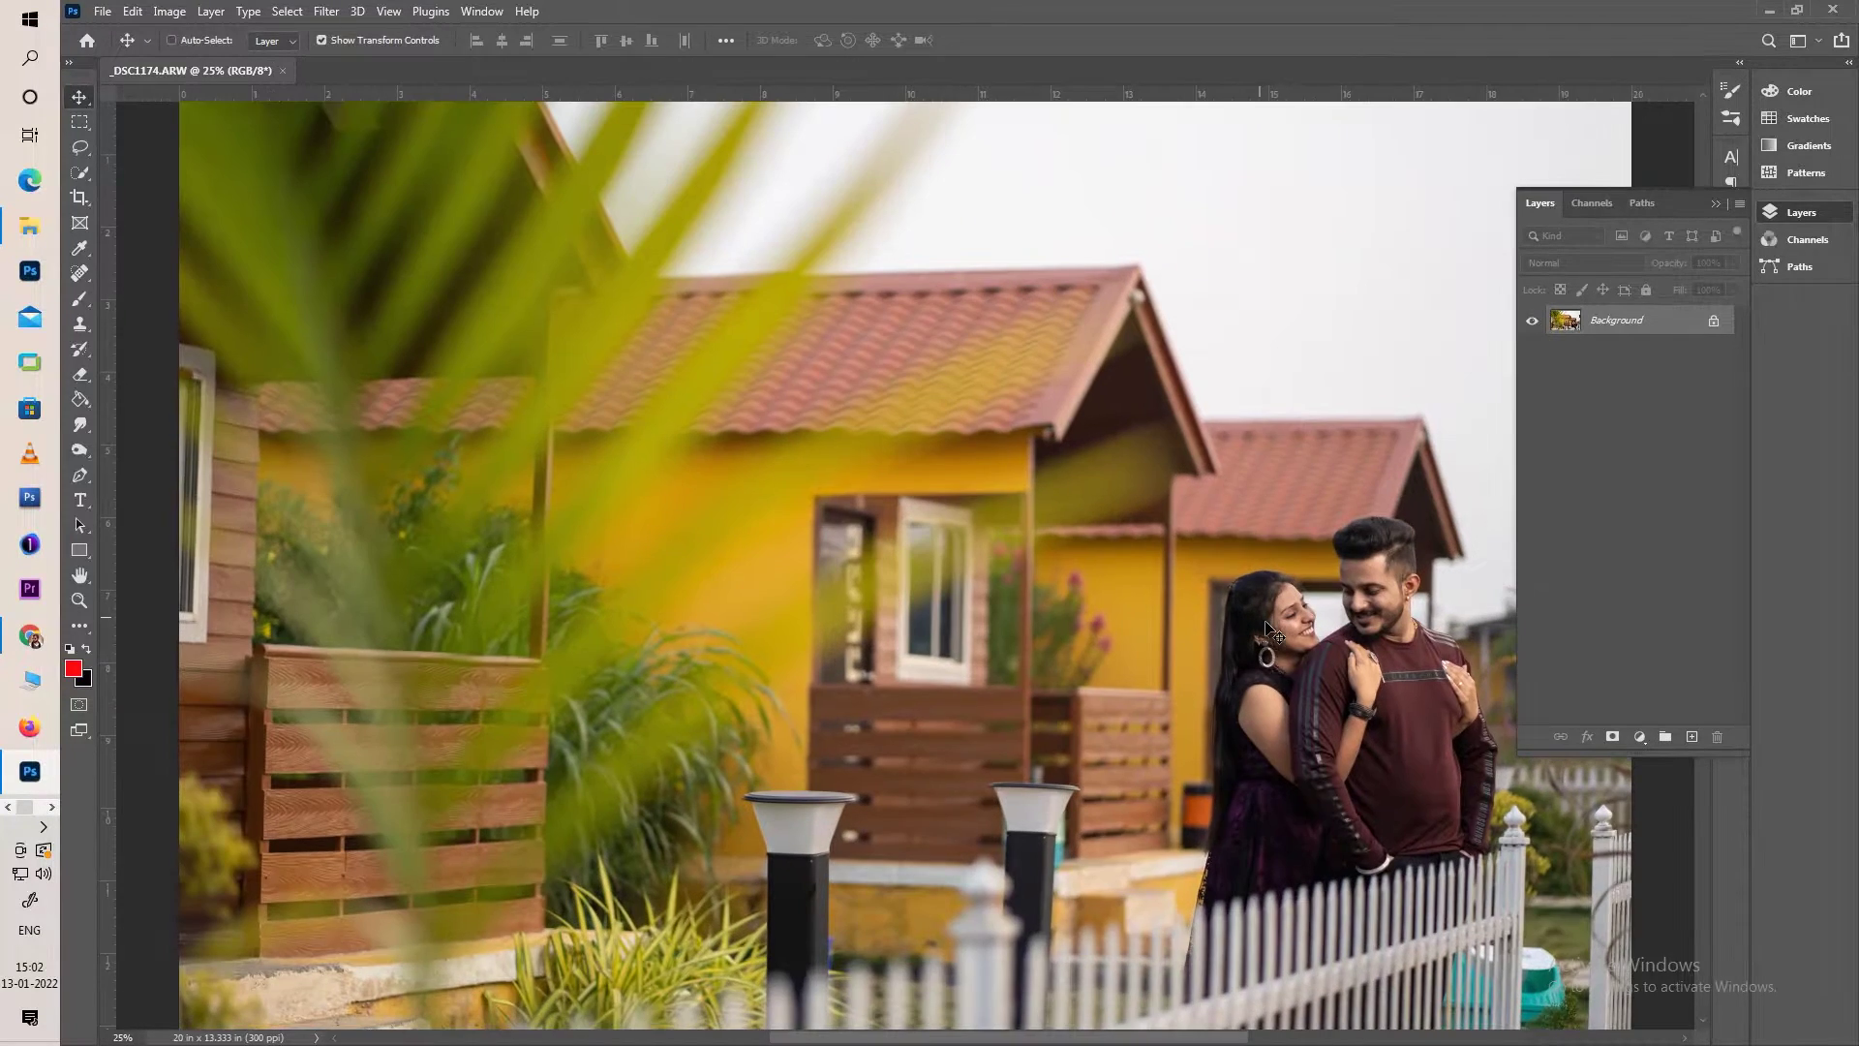
key(ctrl+plus)
key(ctrl+plus)
drag(1297, 625, 954, 634)
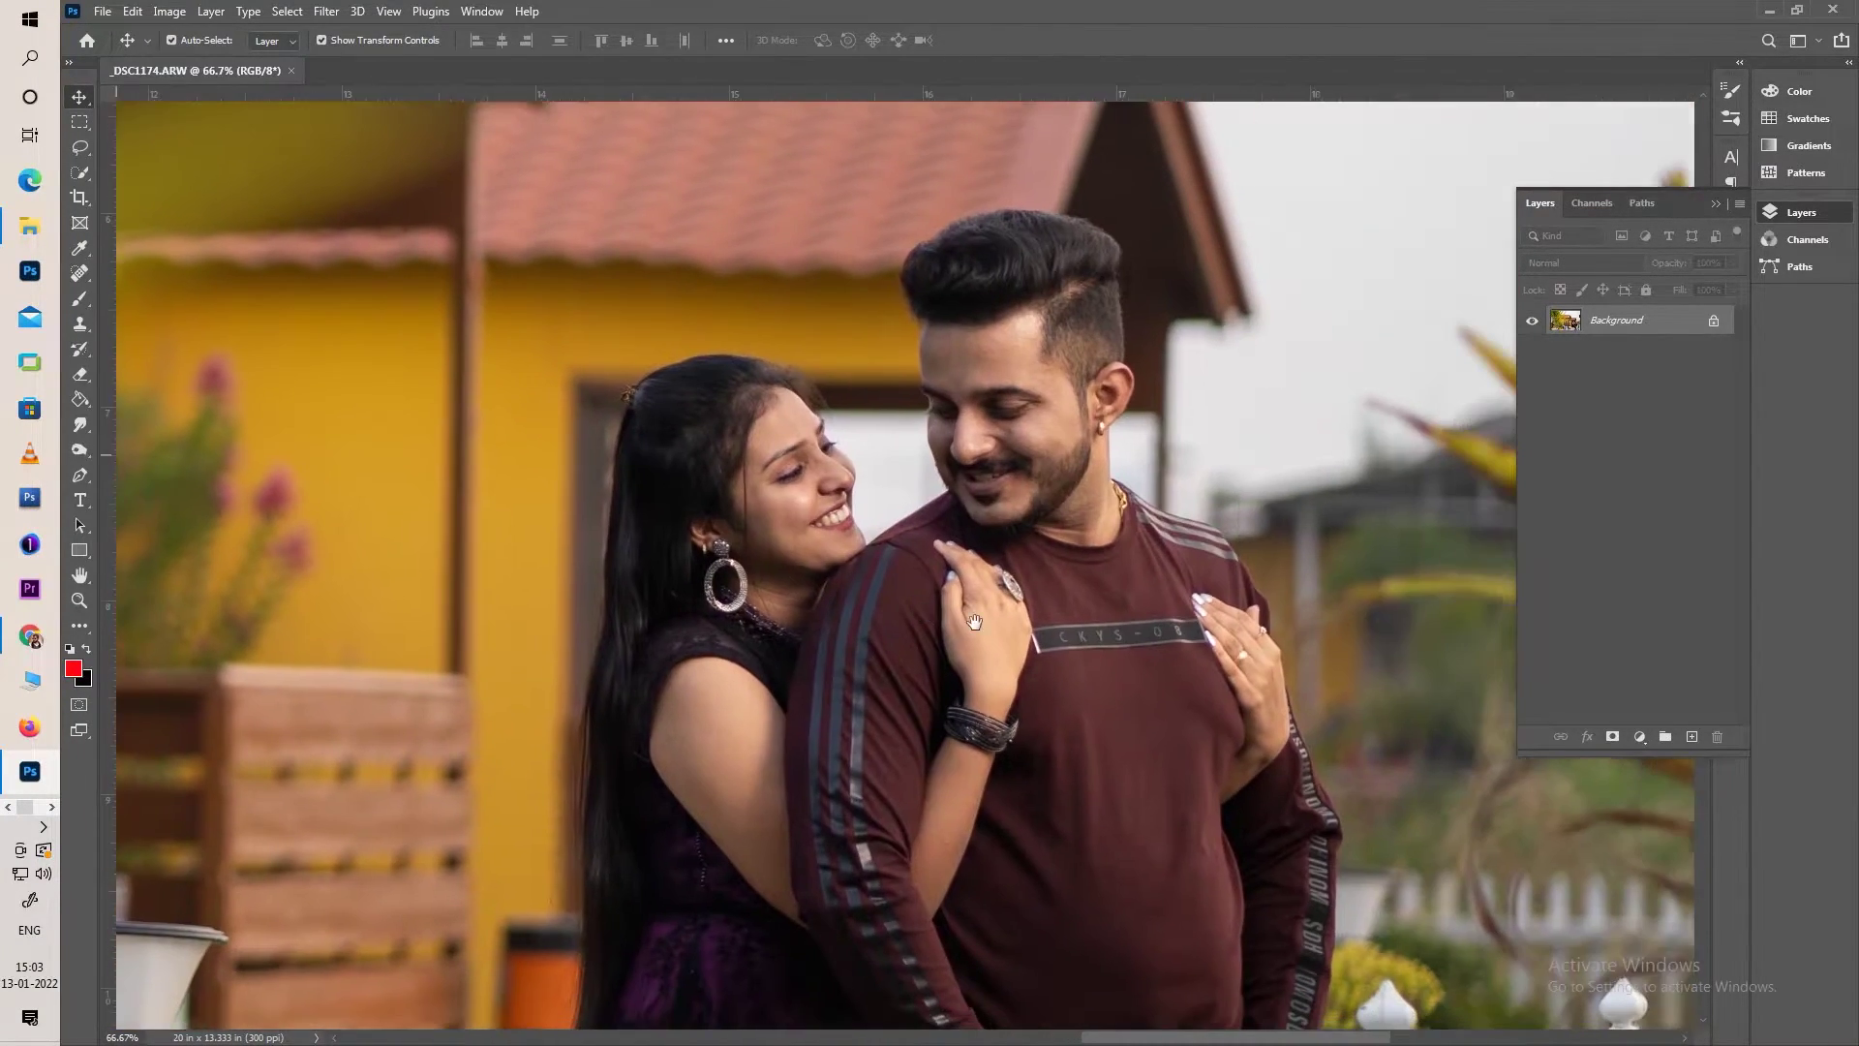
key(ctrl+plus)
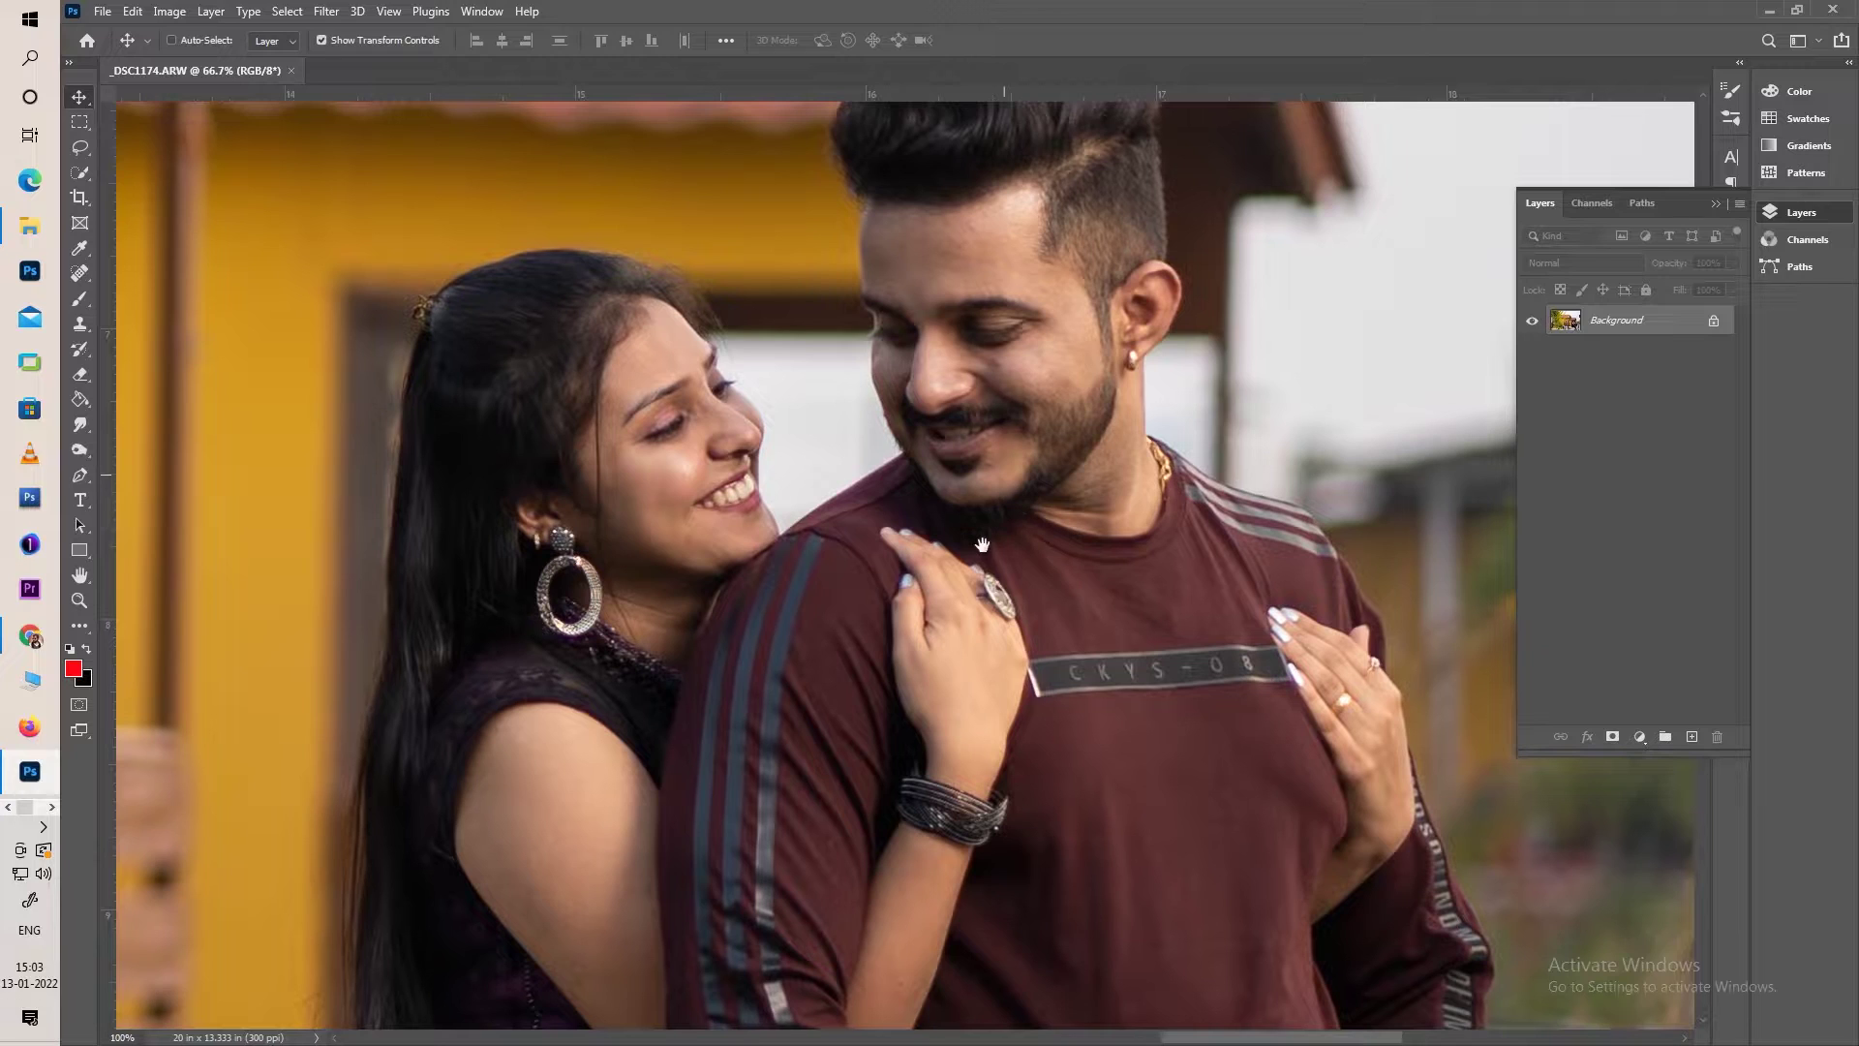
scroll(114, 277, up, 3)
Heal away the mole on the man's cheek with the Spot Healing Brush
click(80, 273)
click(155, 277)
drag(775, 600, 853, 391)
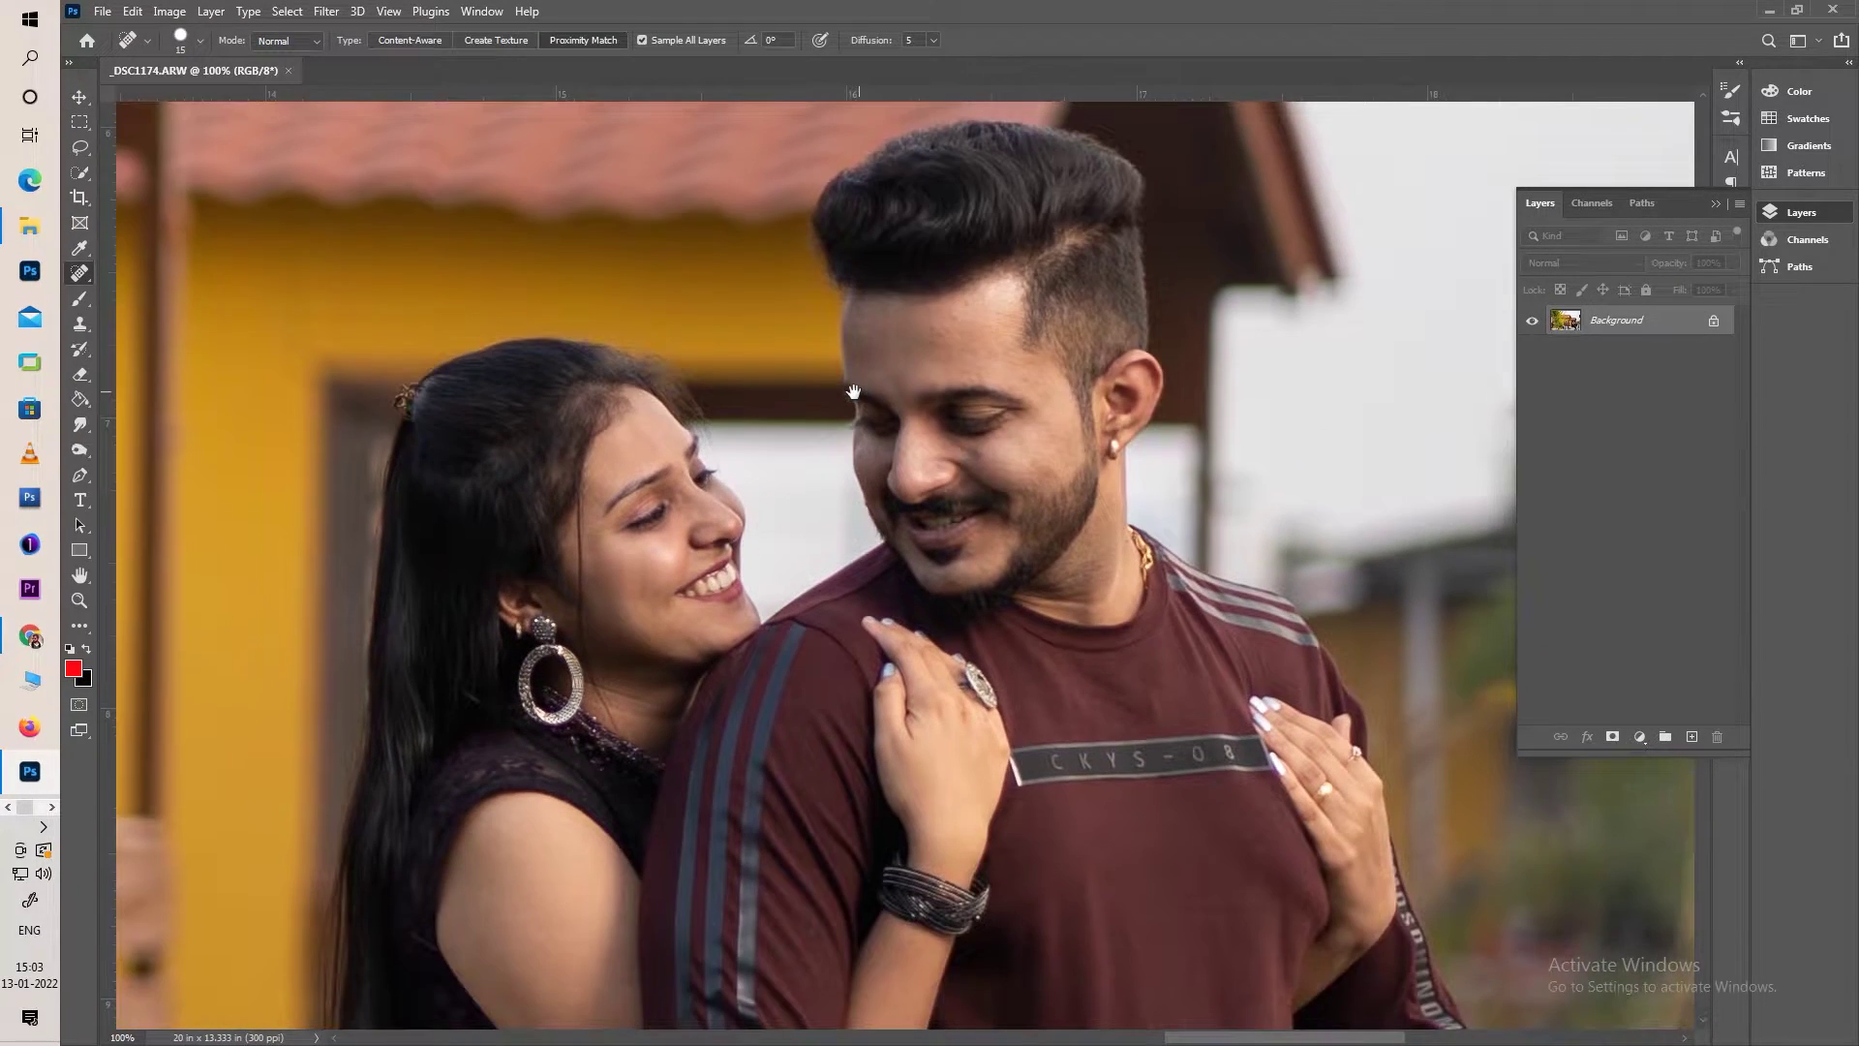
click(977, 453)
mouse_move(1005, 567)
mouse_down()
mouse_move(1034, 520)
mouse_move(1019, 543)
mouse_up()
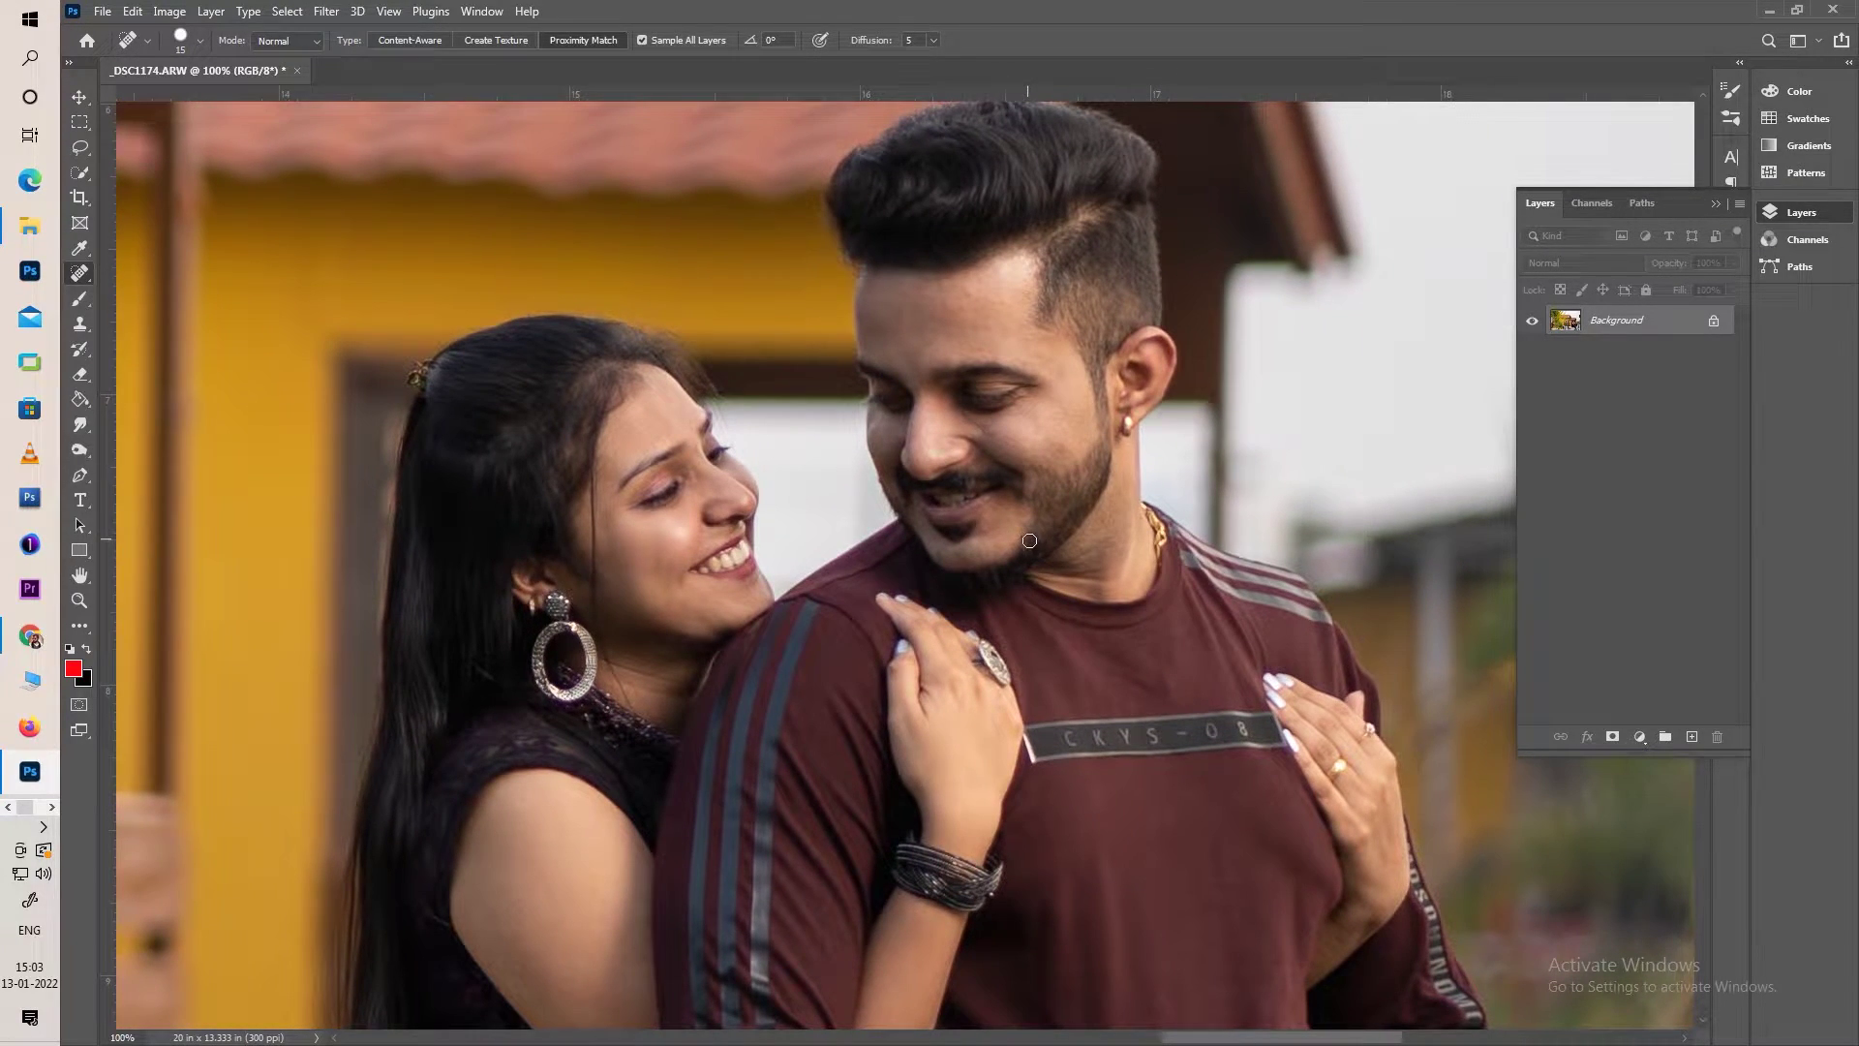
With a smaller brush, heal the small spot on the man's forehead
scroll(1031, 541, up, 1)
scroll(968, 485, up, 1)
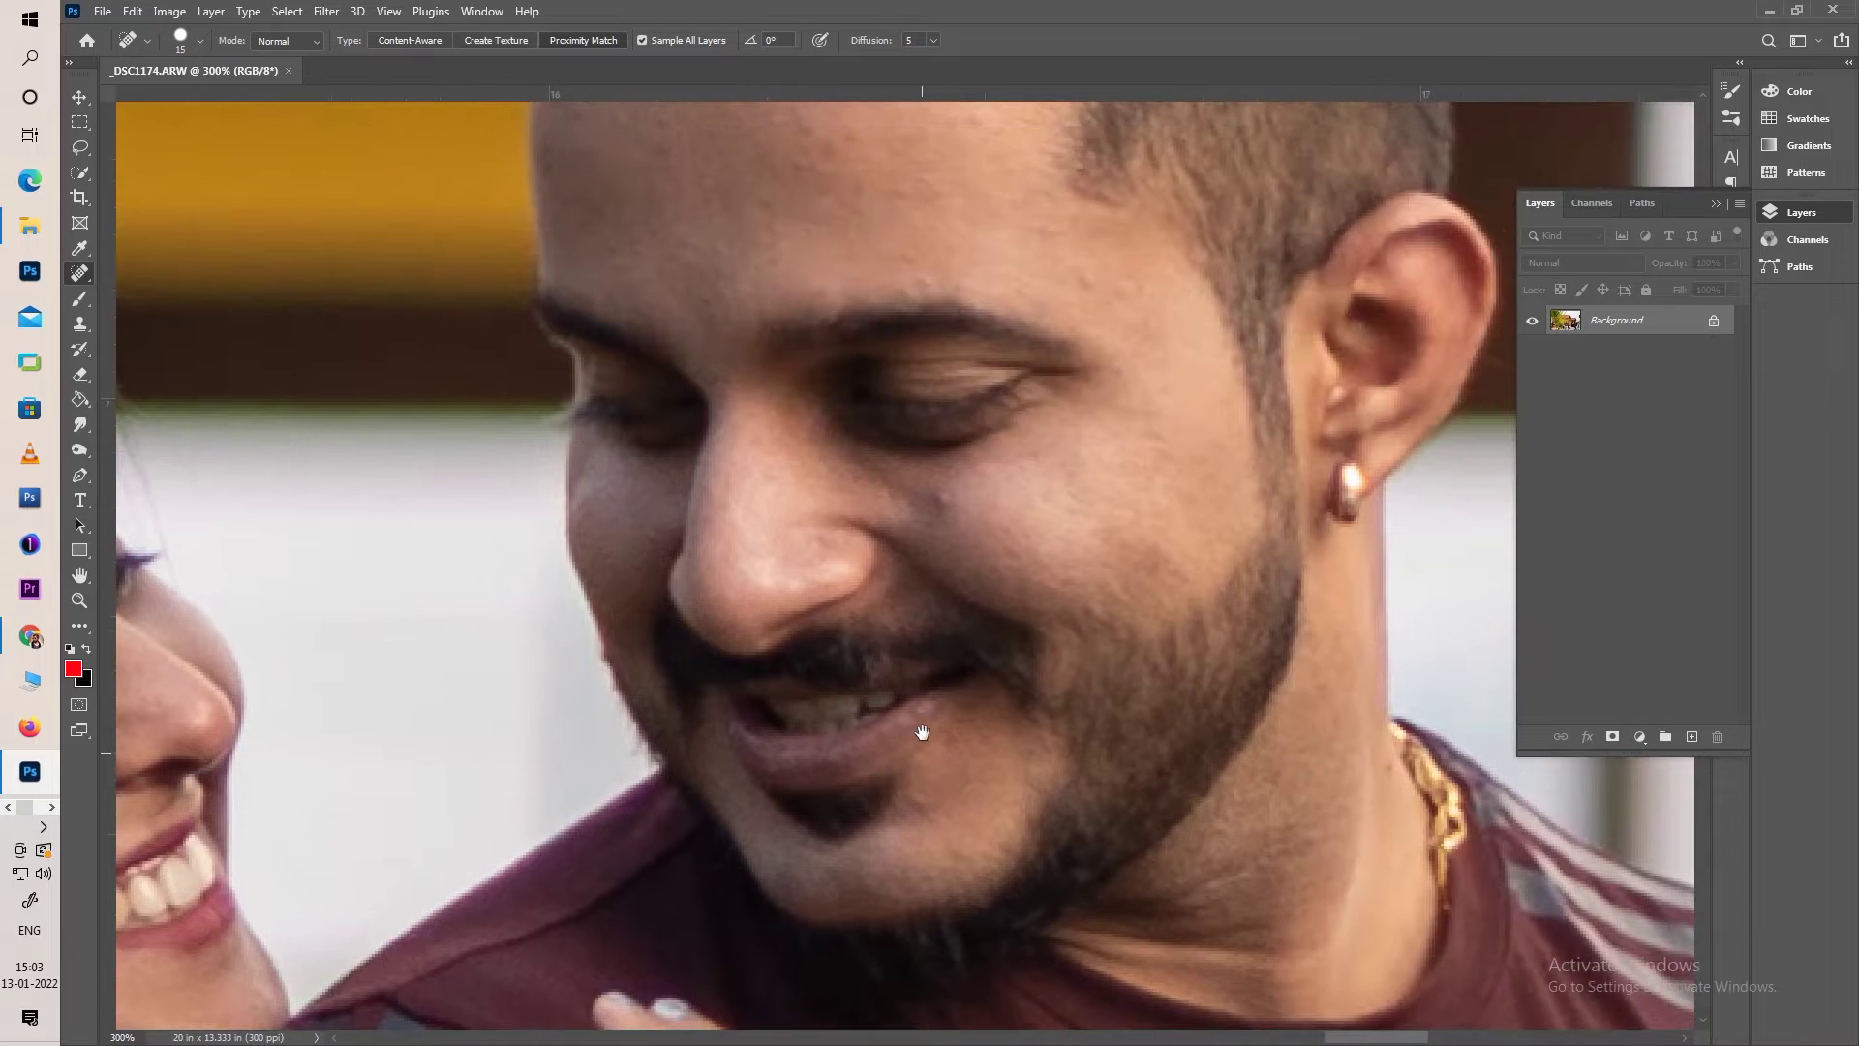
key(bracketleft)
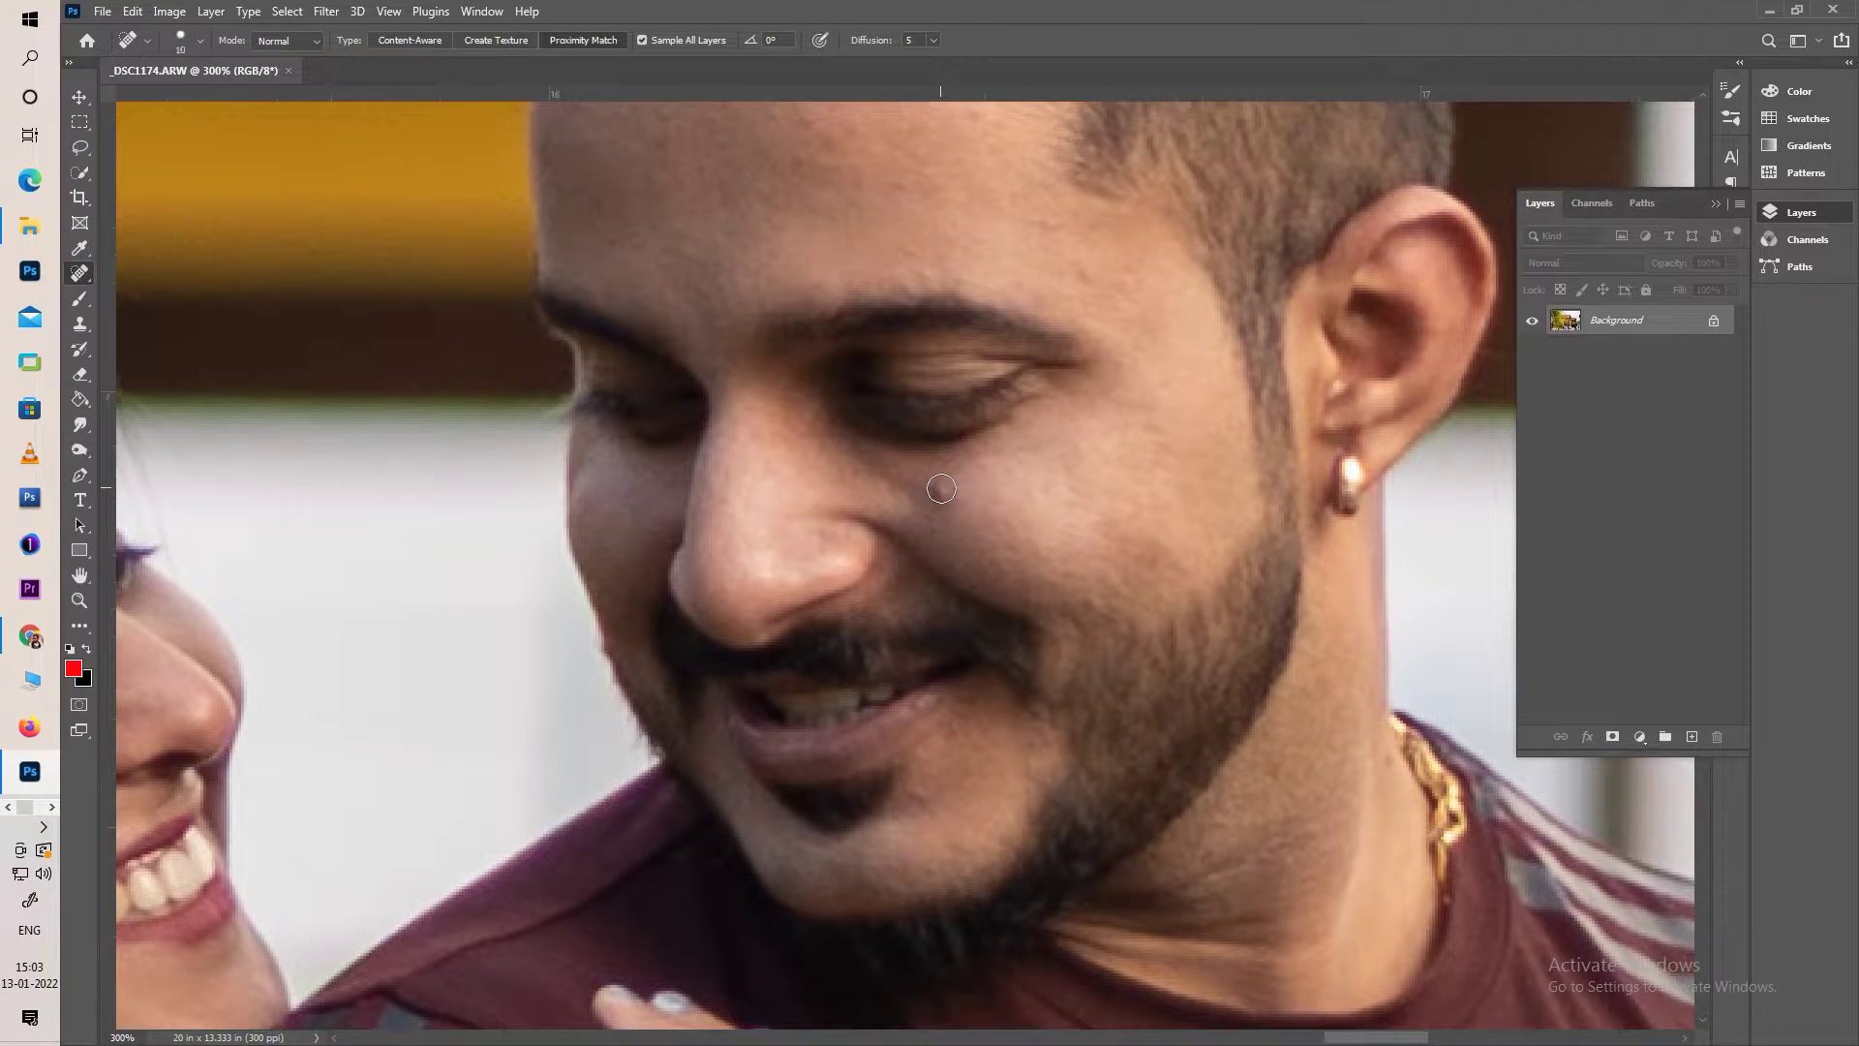
click(1087, 274)
Inspect the woman's face, then duplicate the photo onto a new layer
mouse_move(975, 688)
mouse_down()
mouse_move(988, 514)
mouse_move(930, 416)
mouse_move(968, 378)
mouse_move(813, 631)
mouse_up()
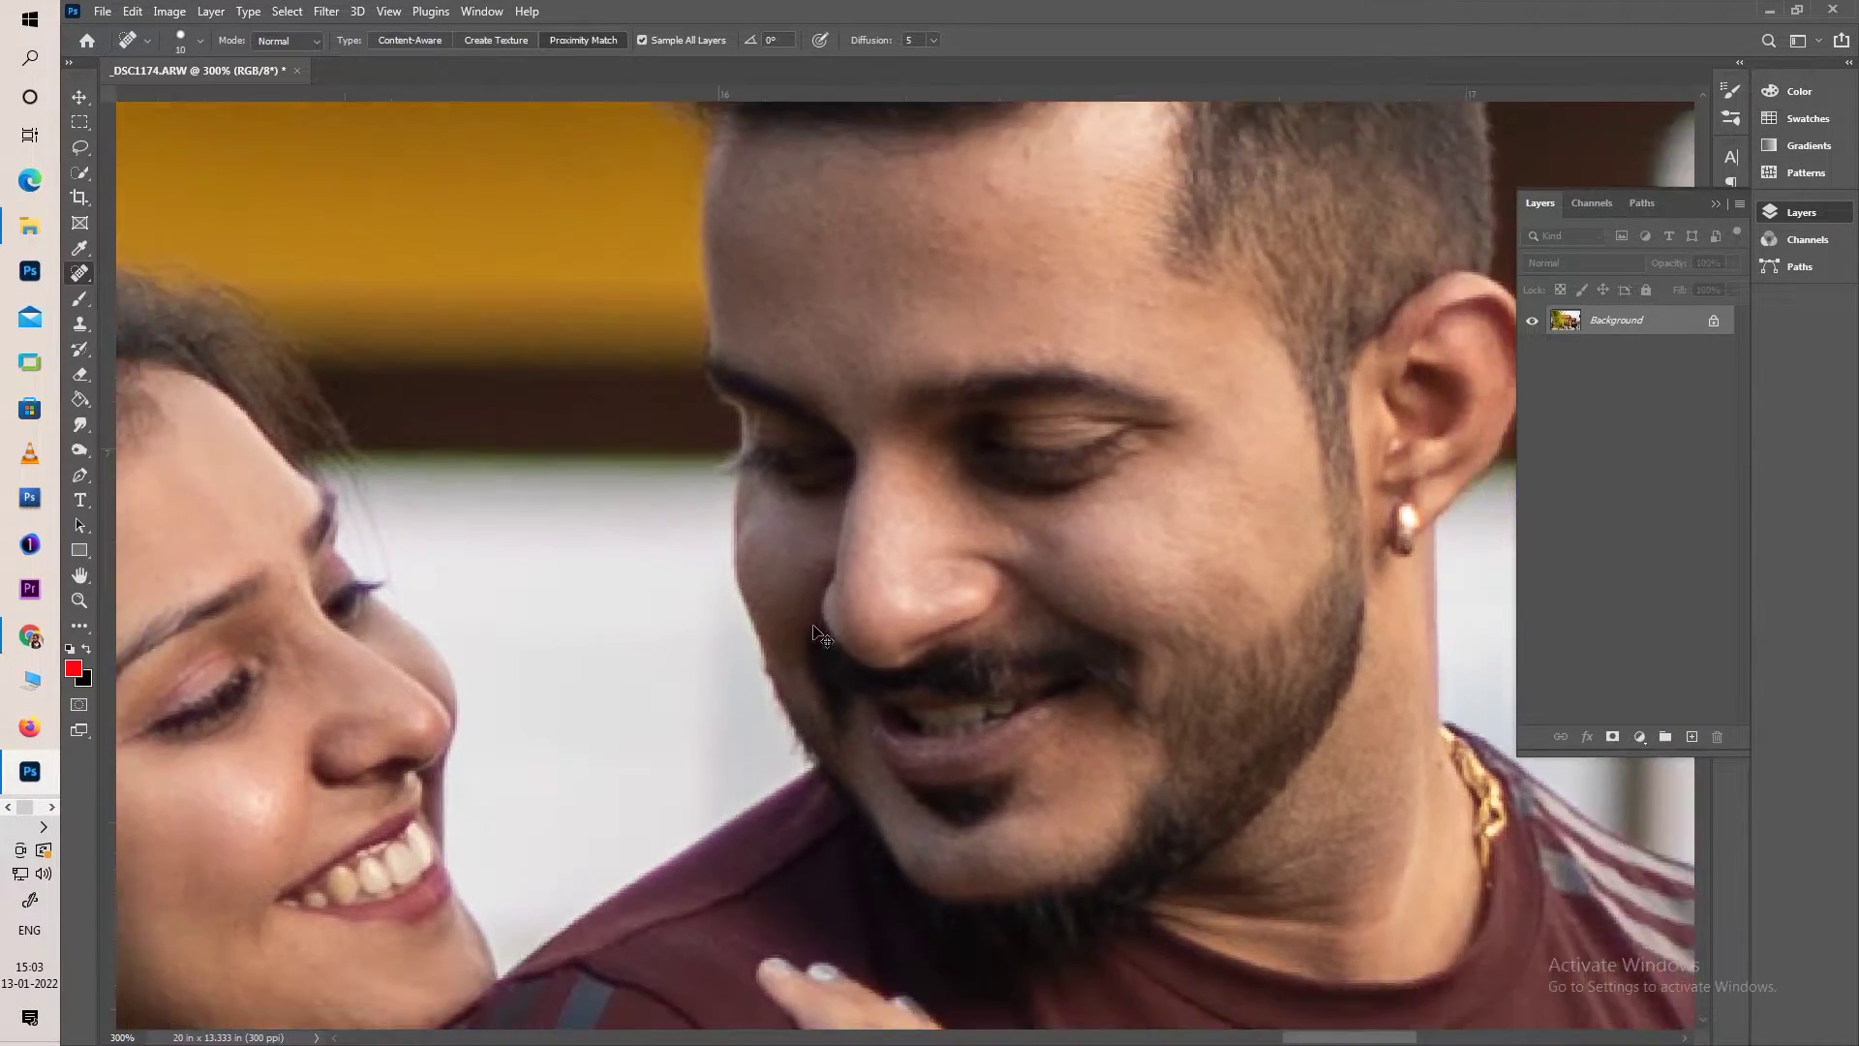
scroll(818, 636, down, 3)
scroll(814, 610, down, 2)
scroll(805, 585, down, 1)
scroll(811, 590, down, 1)
scroll(813, 593, down, 1)
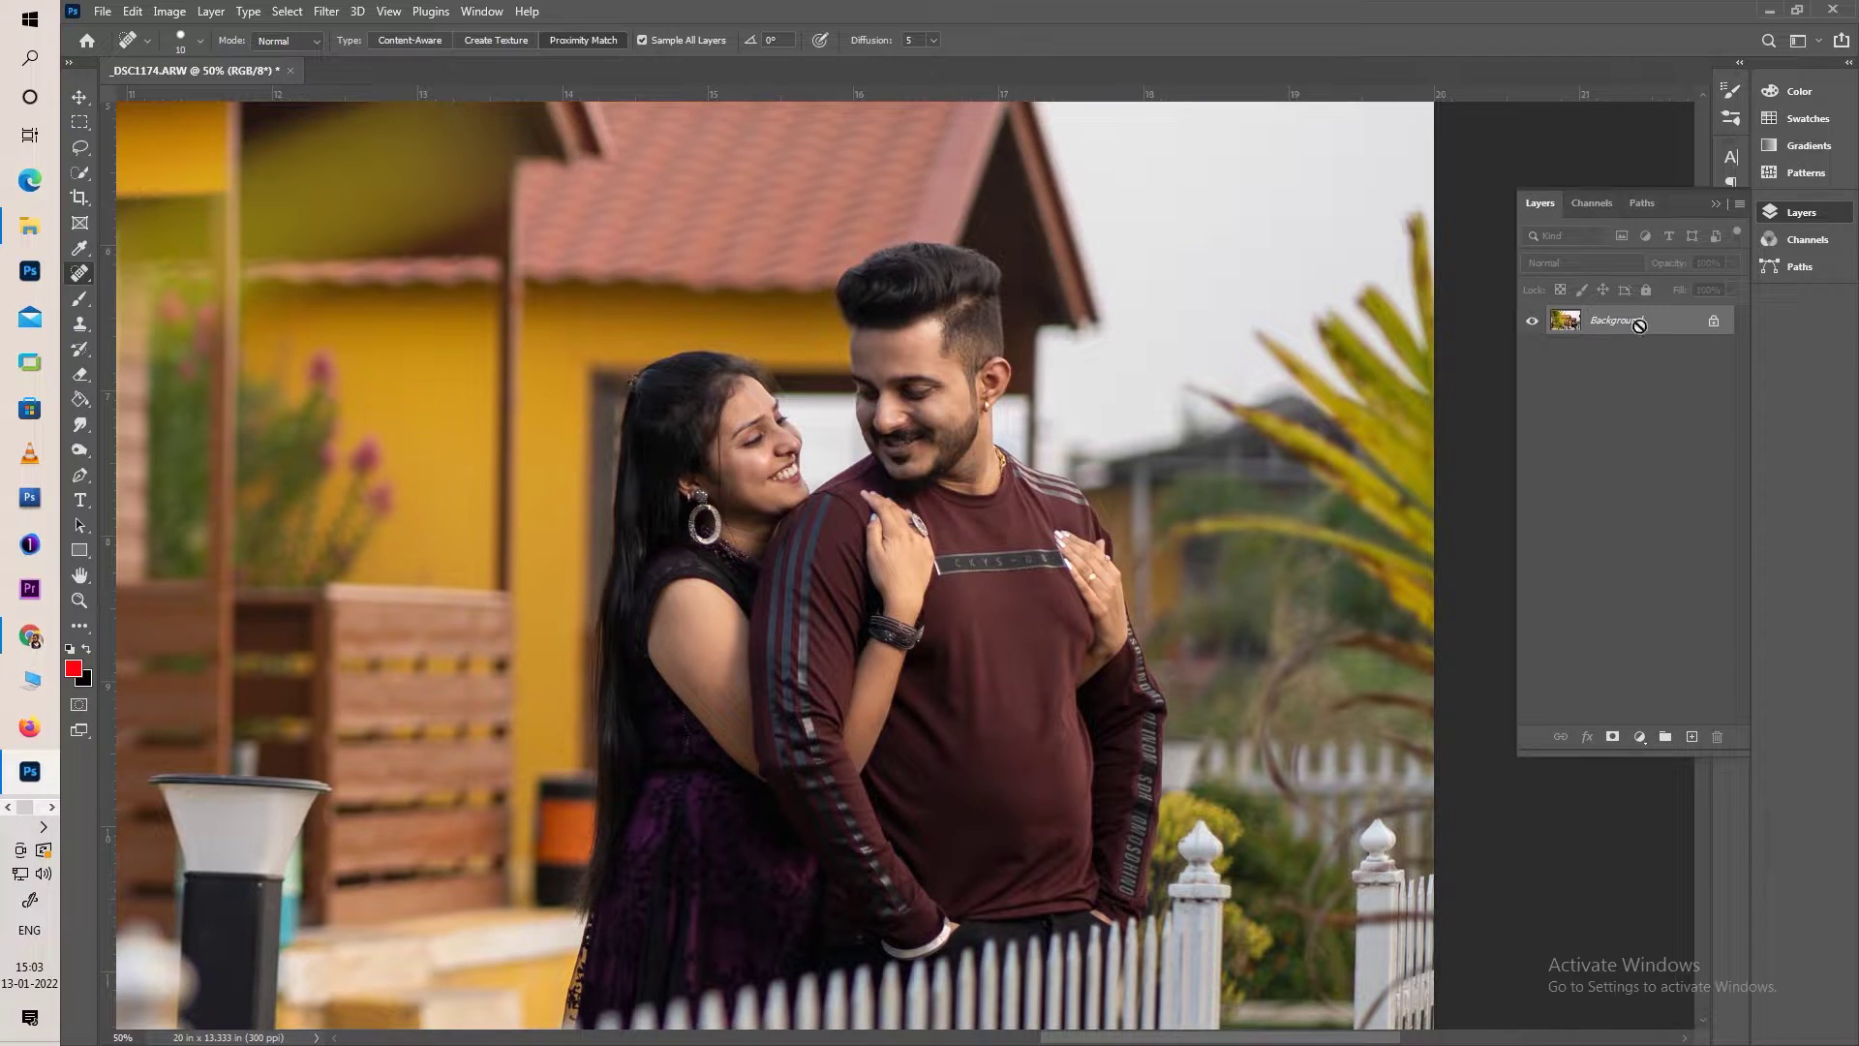
key(ctrl+j)
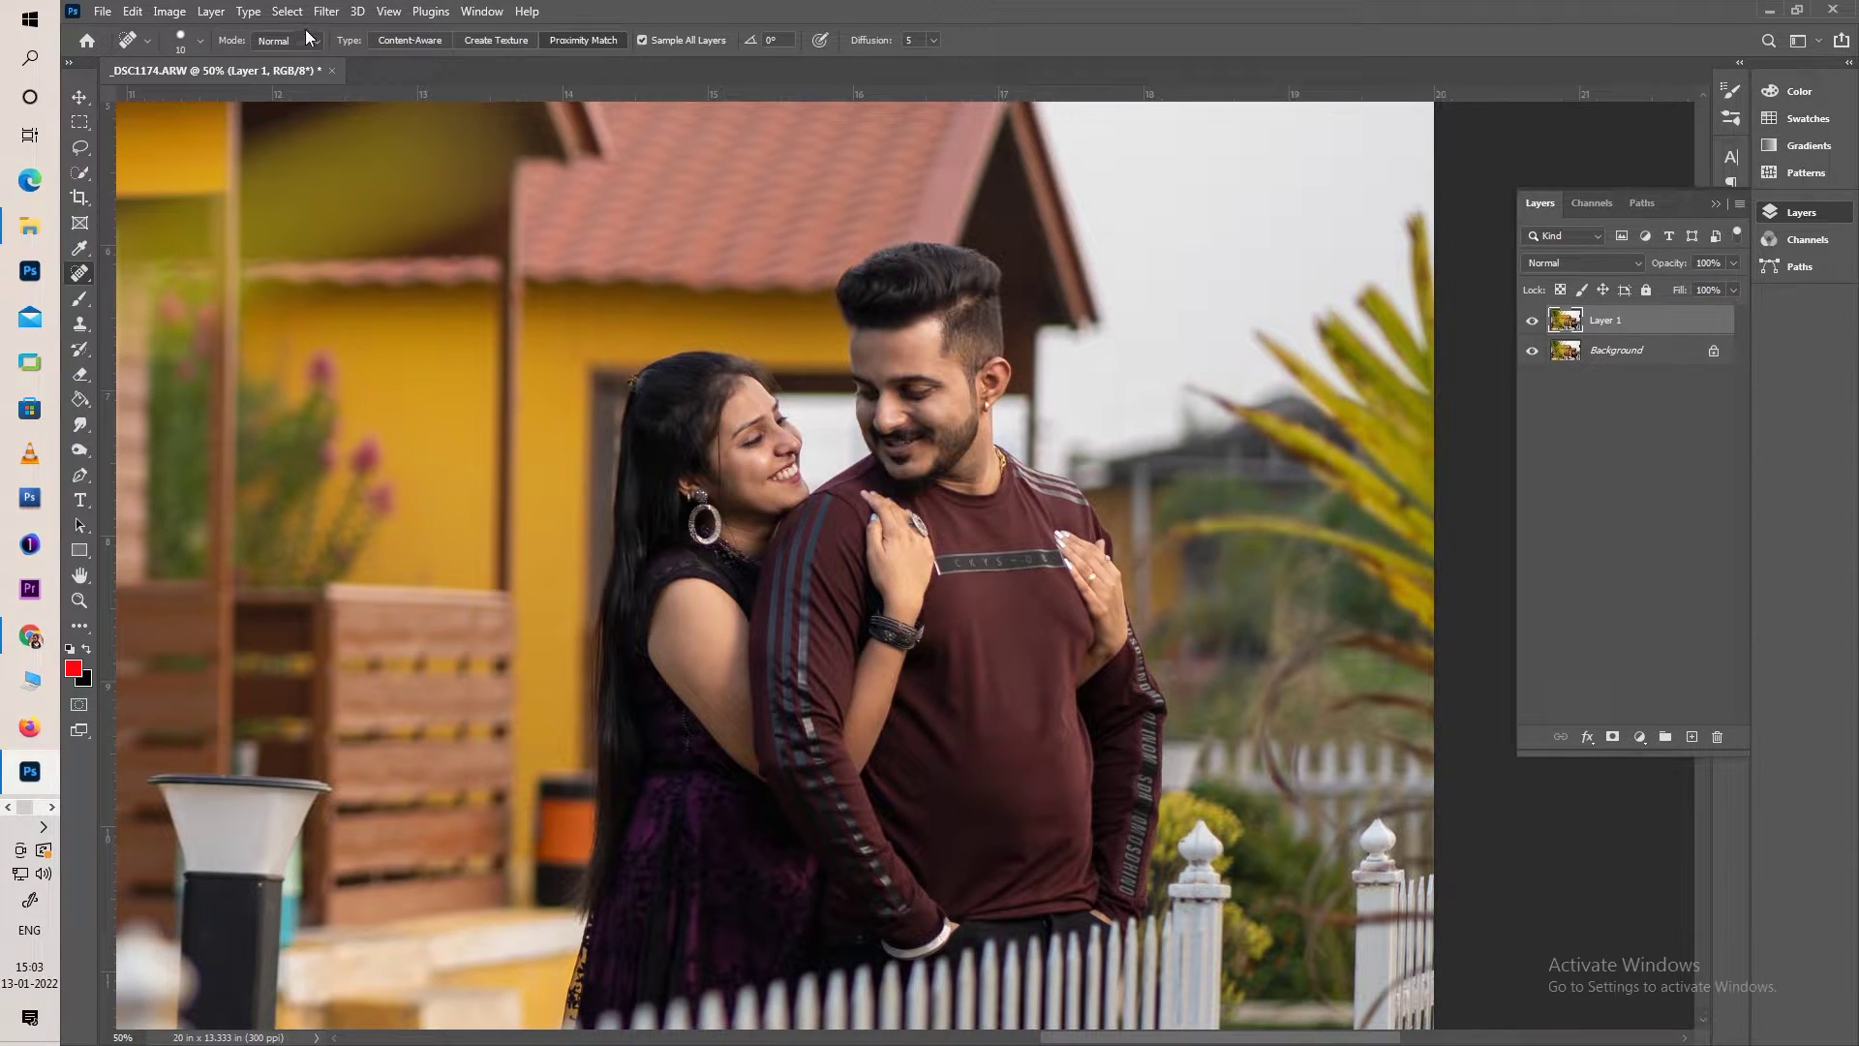
Convert Layer 1 to a smart object, duplicate it, and hide the copy
right_click(1610, 324)
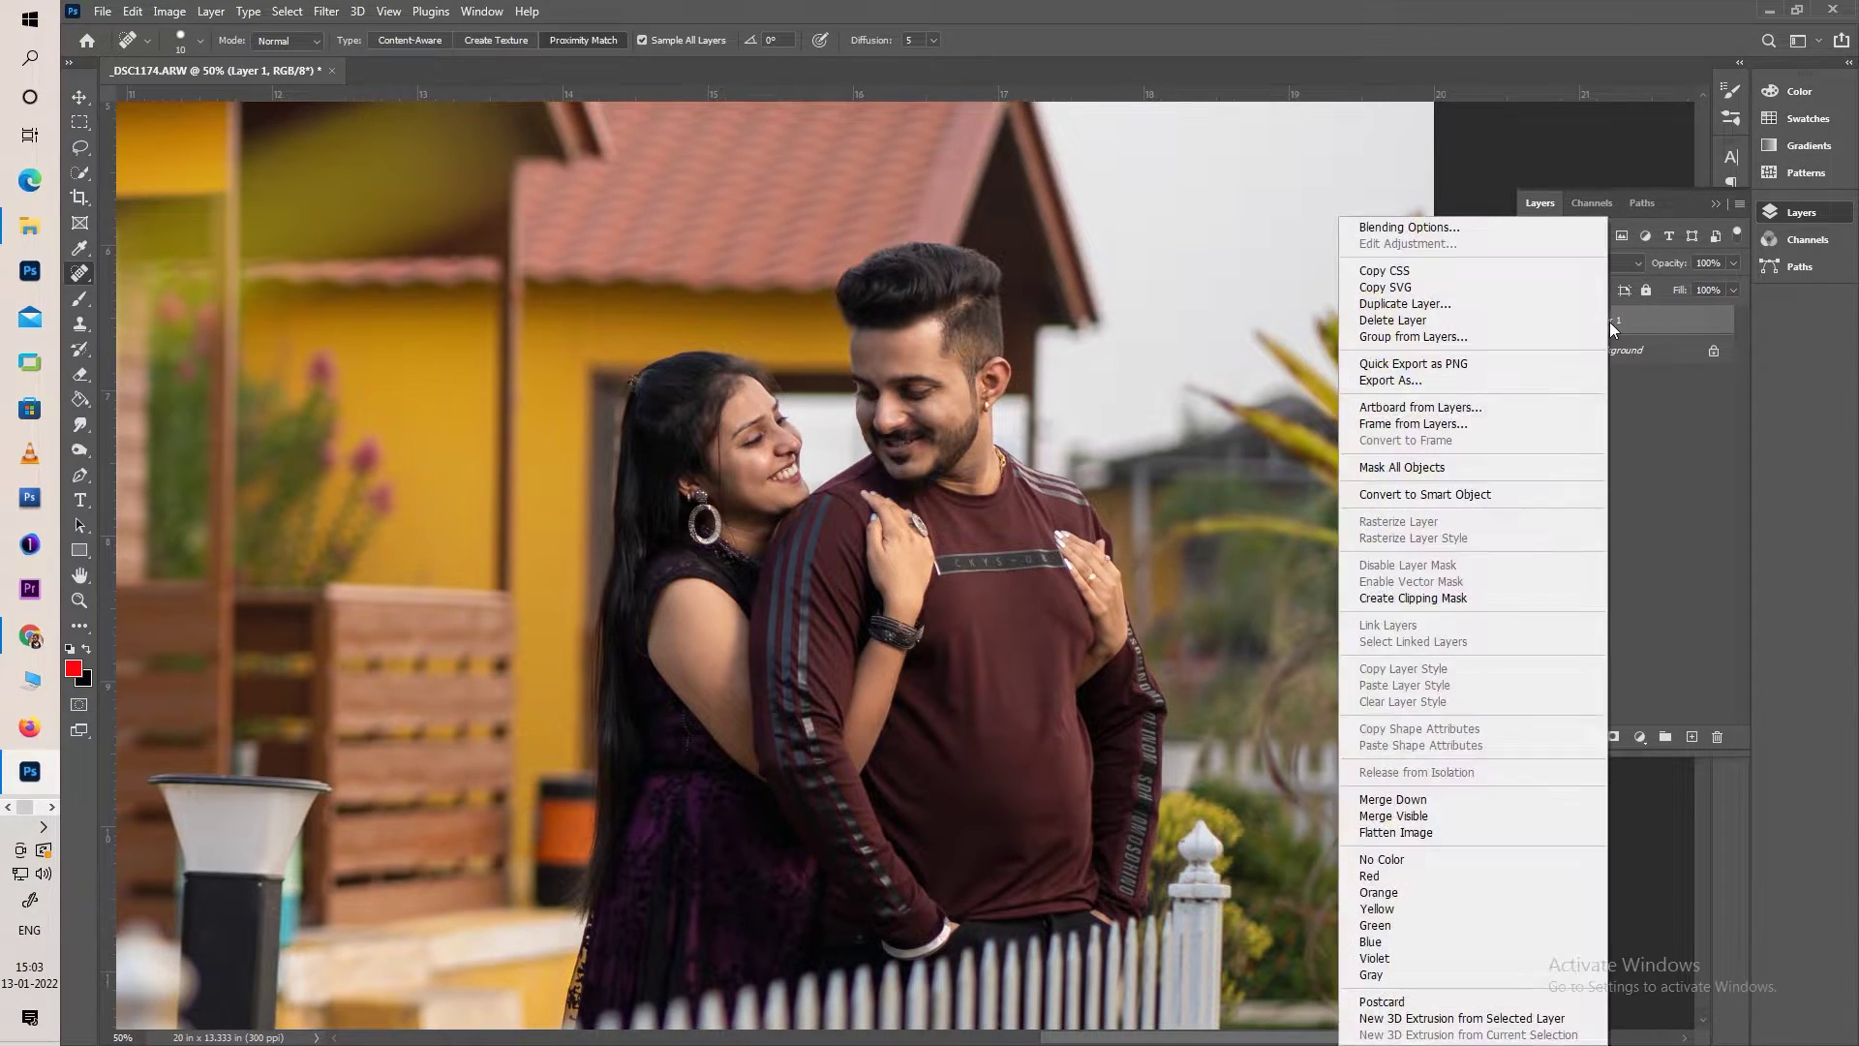
click(1501, 496)
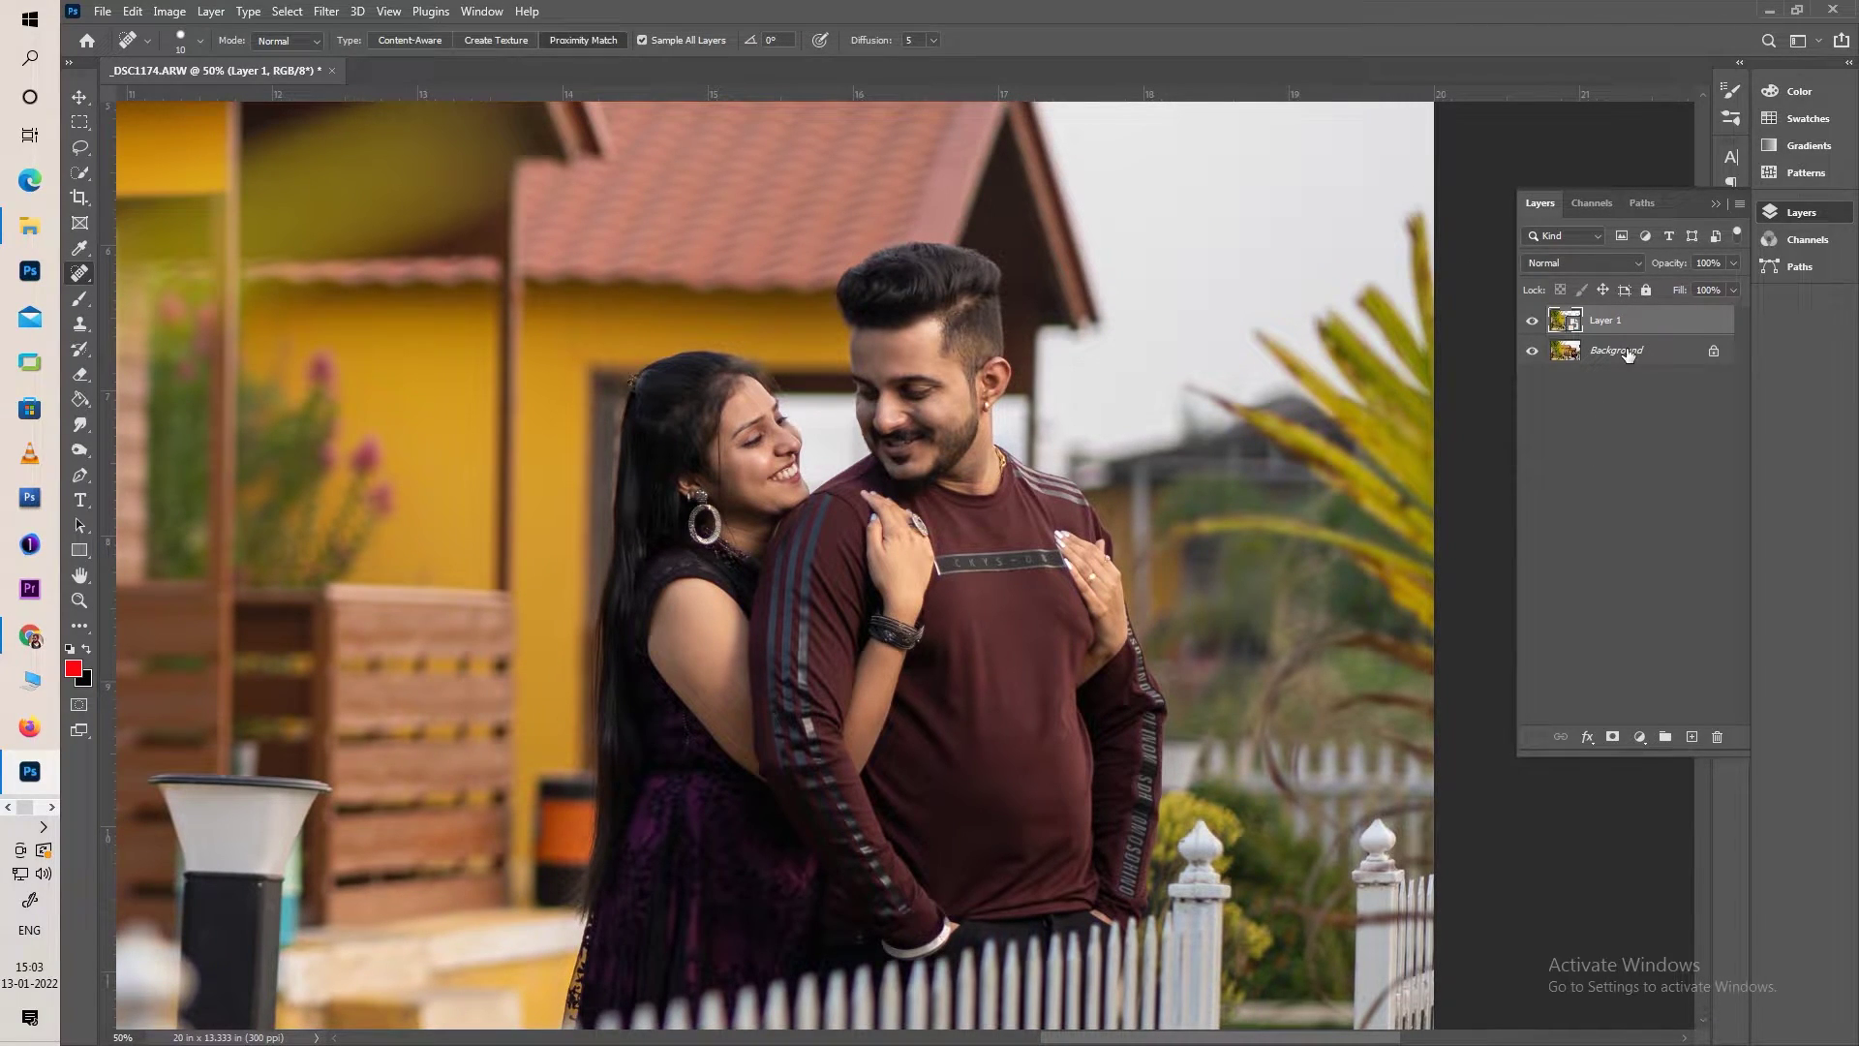
key(ctrl+j)
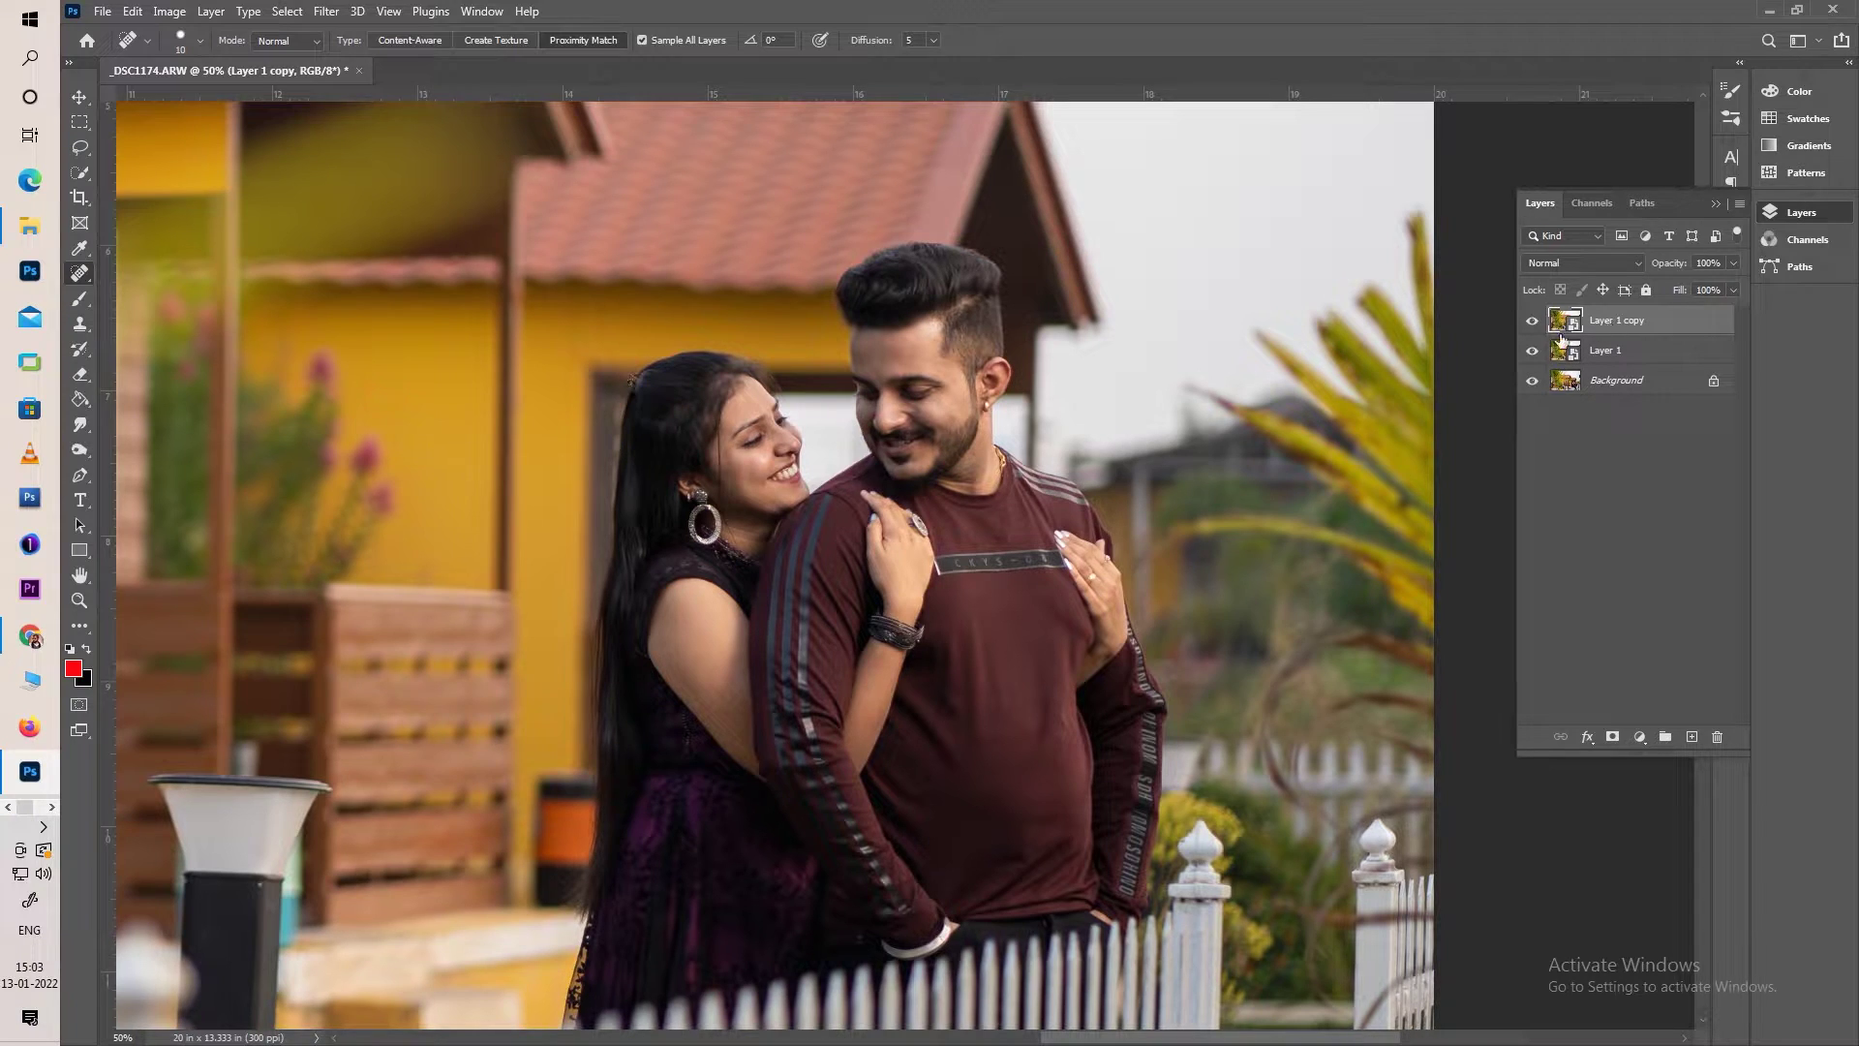
click(1531, 320)
Apply a 4-pixel Gaussian Blur to Layer 1
click(1608, 351)
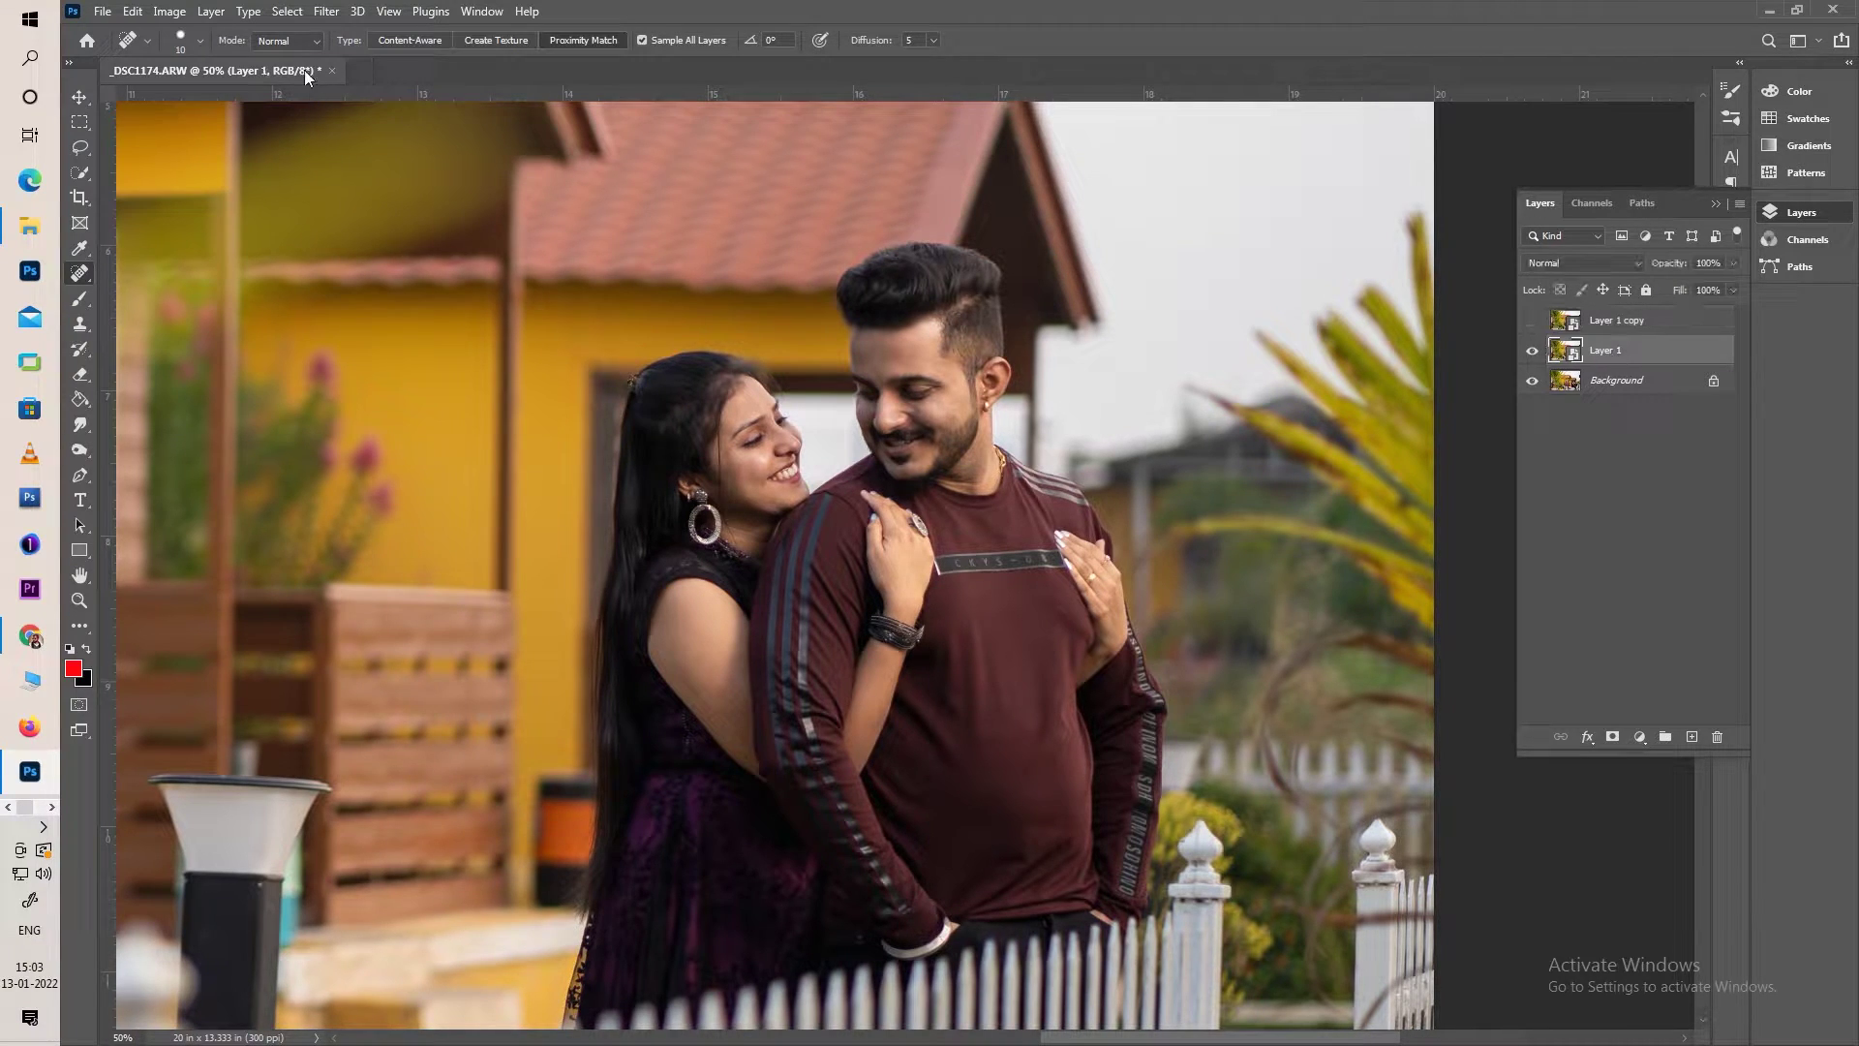
click(325, 12)
click(626, 334)
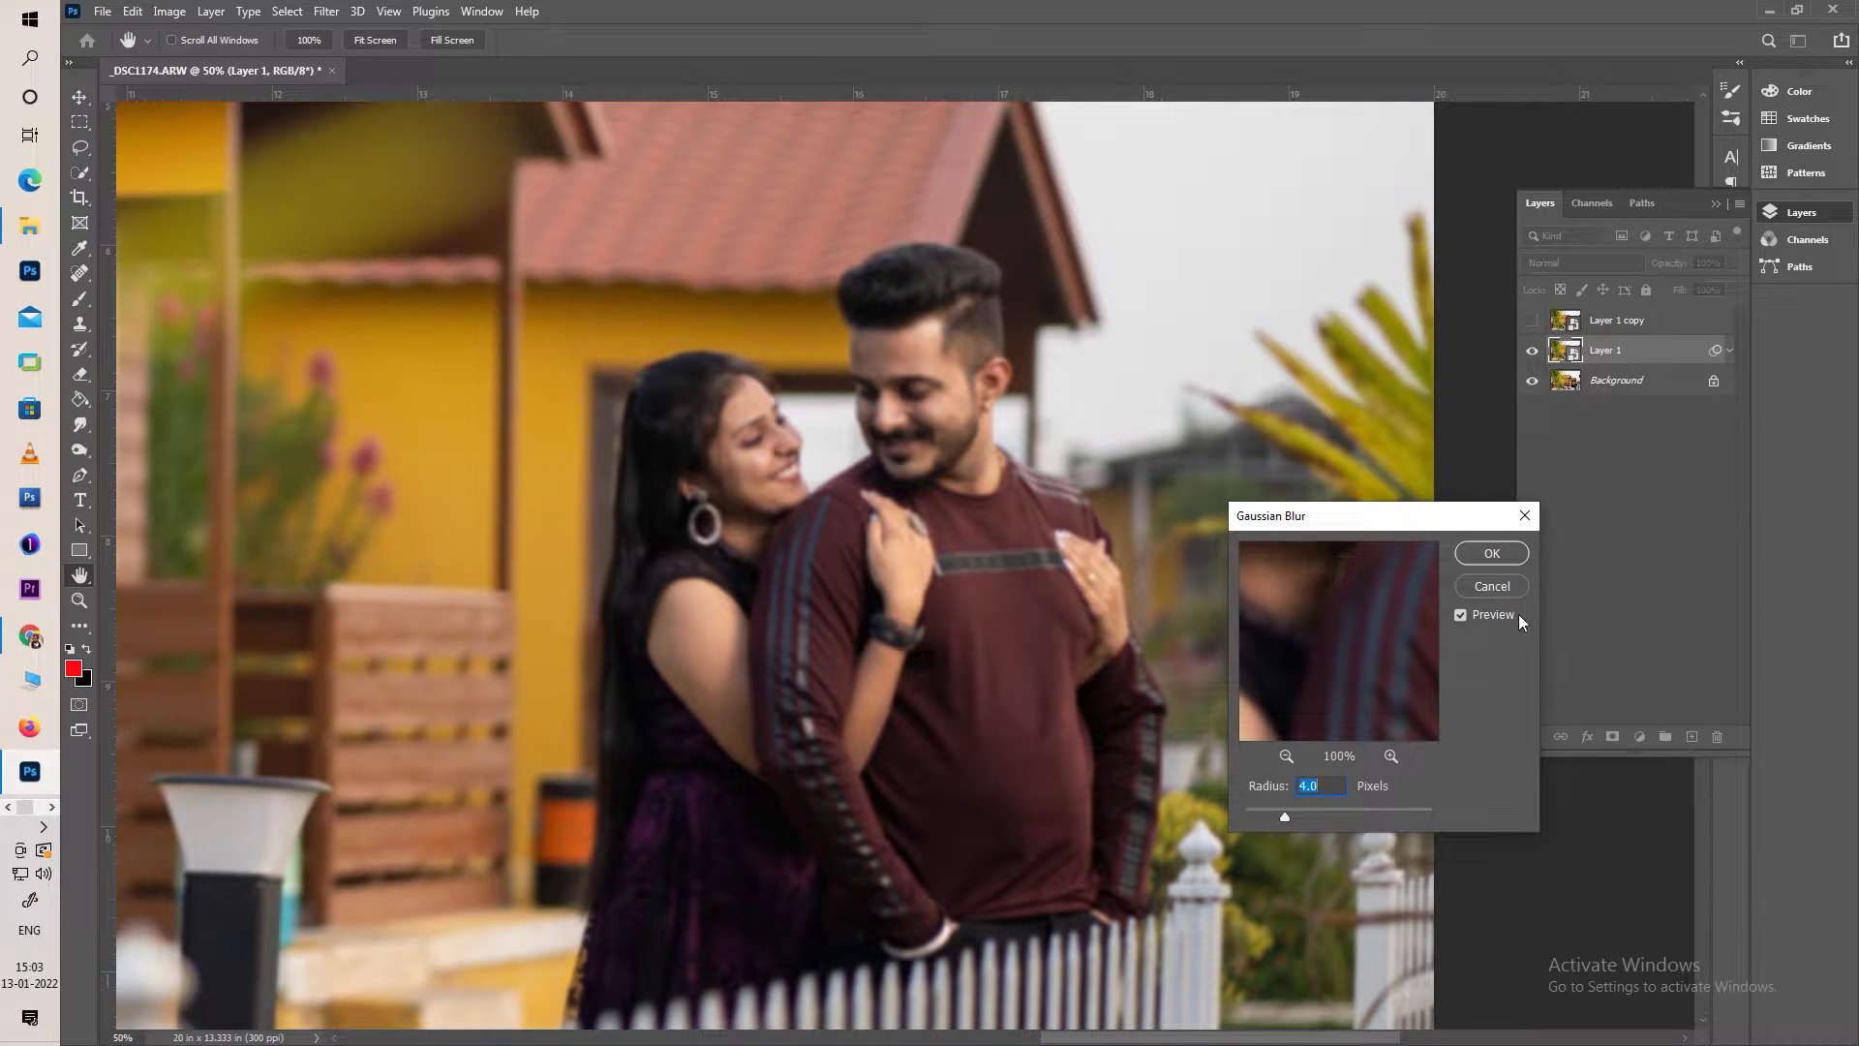
click(1492, 553)
Show Layer 1 copy again and make it the working layer
click(1532, 320)
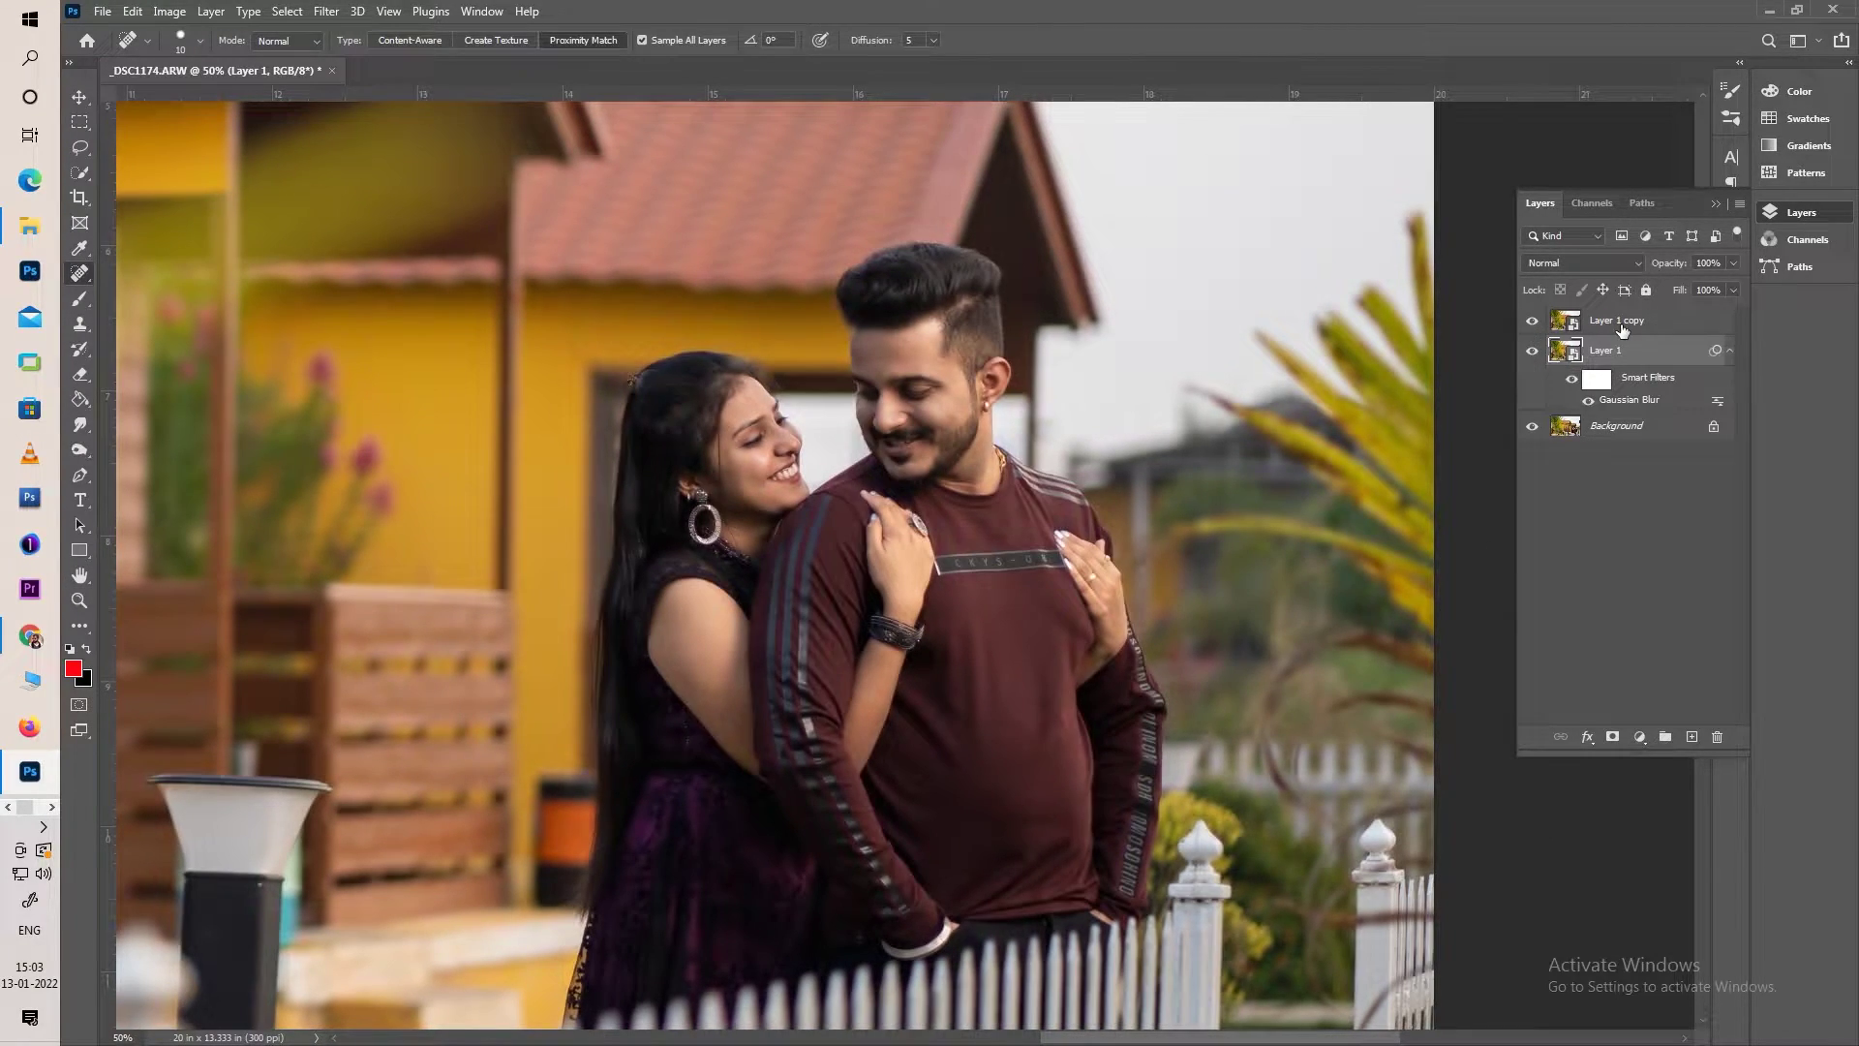
click(1617, 320)
right_click(1619, 321)
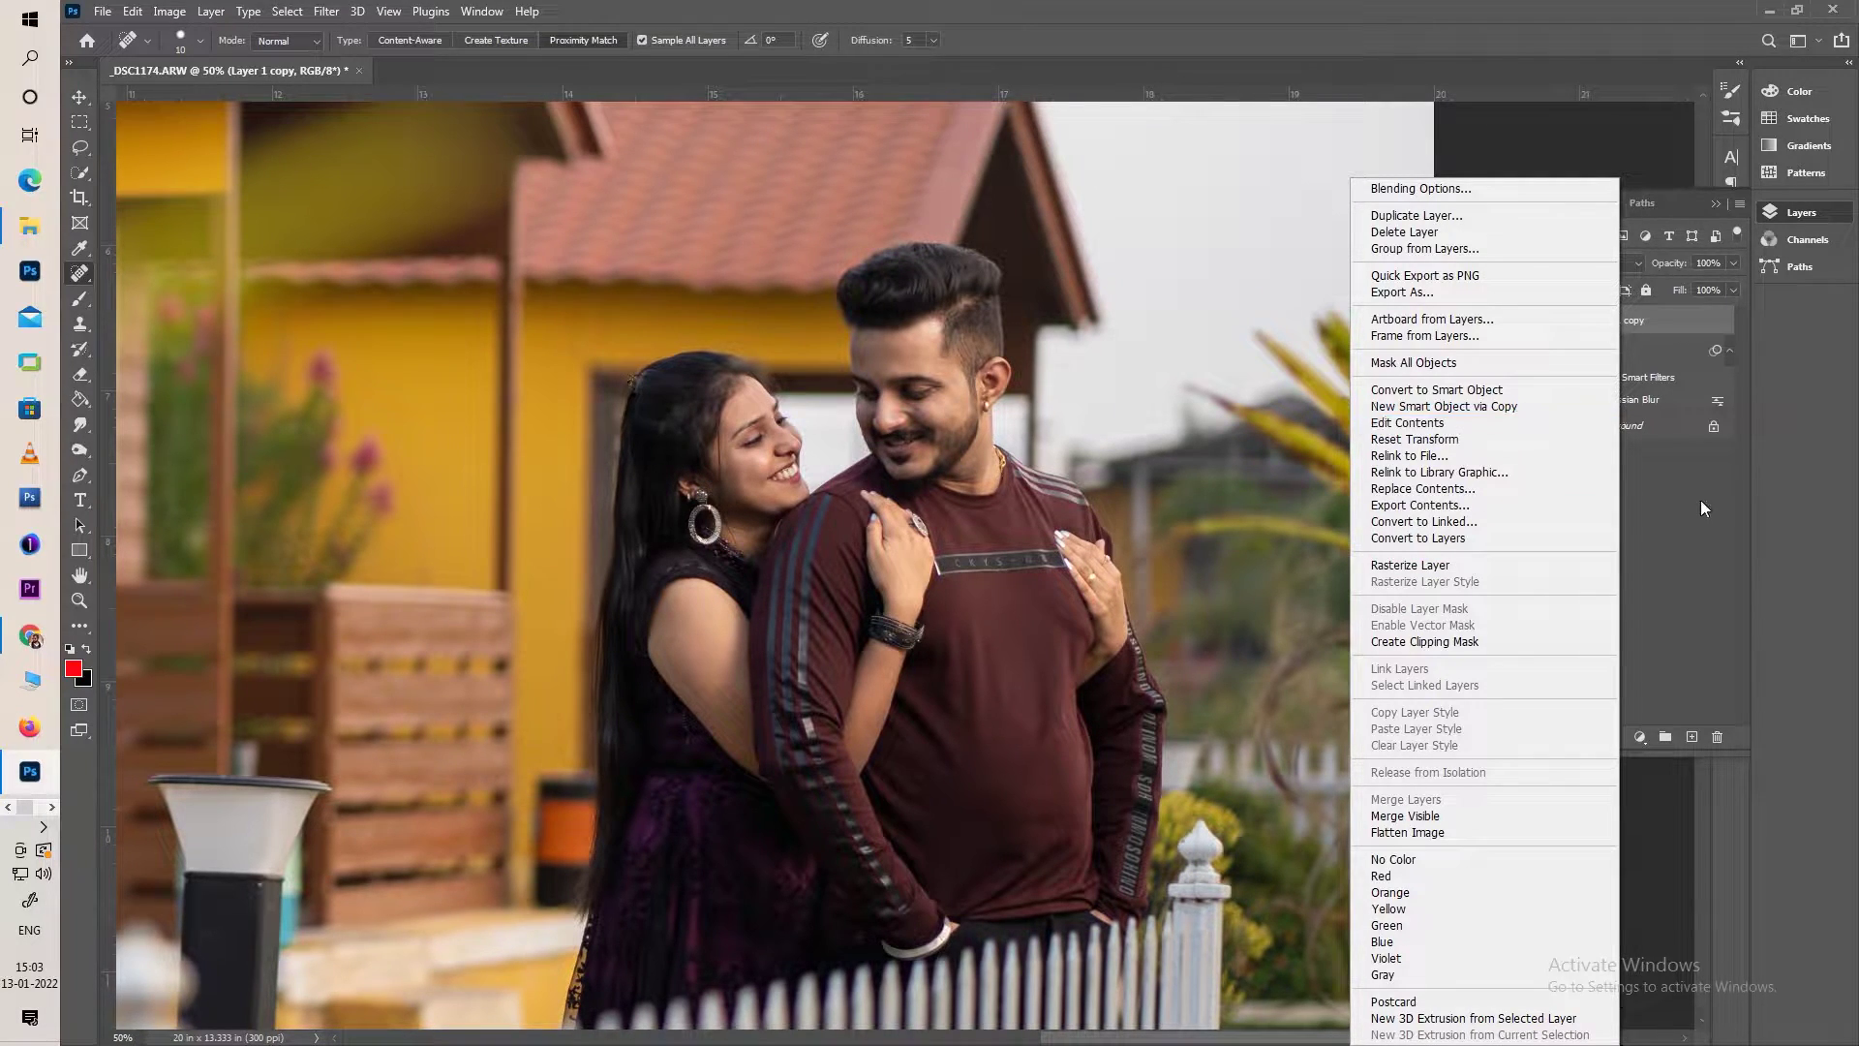
Apply a High Pass filter to Layer 1 copy
key(Escape)
click(325, 10)
mouse_move(432, 424)
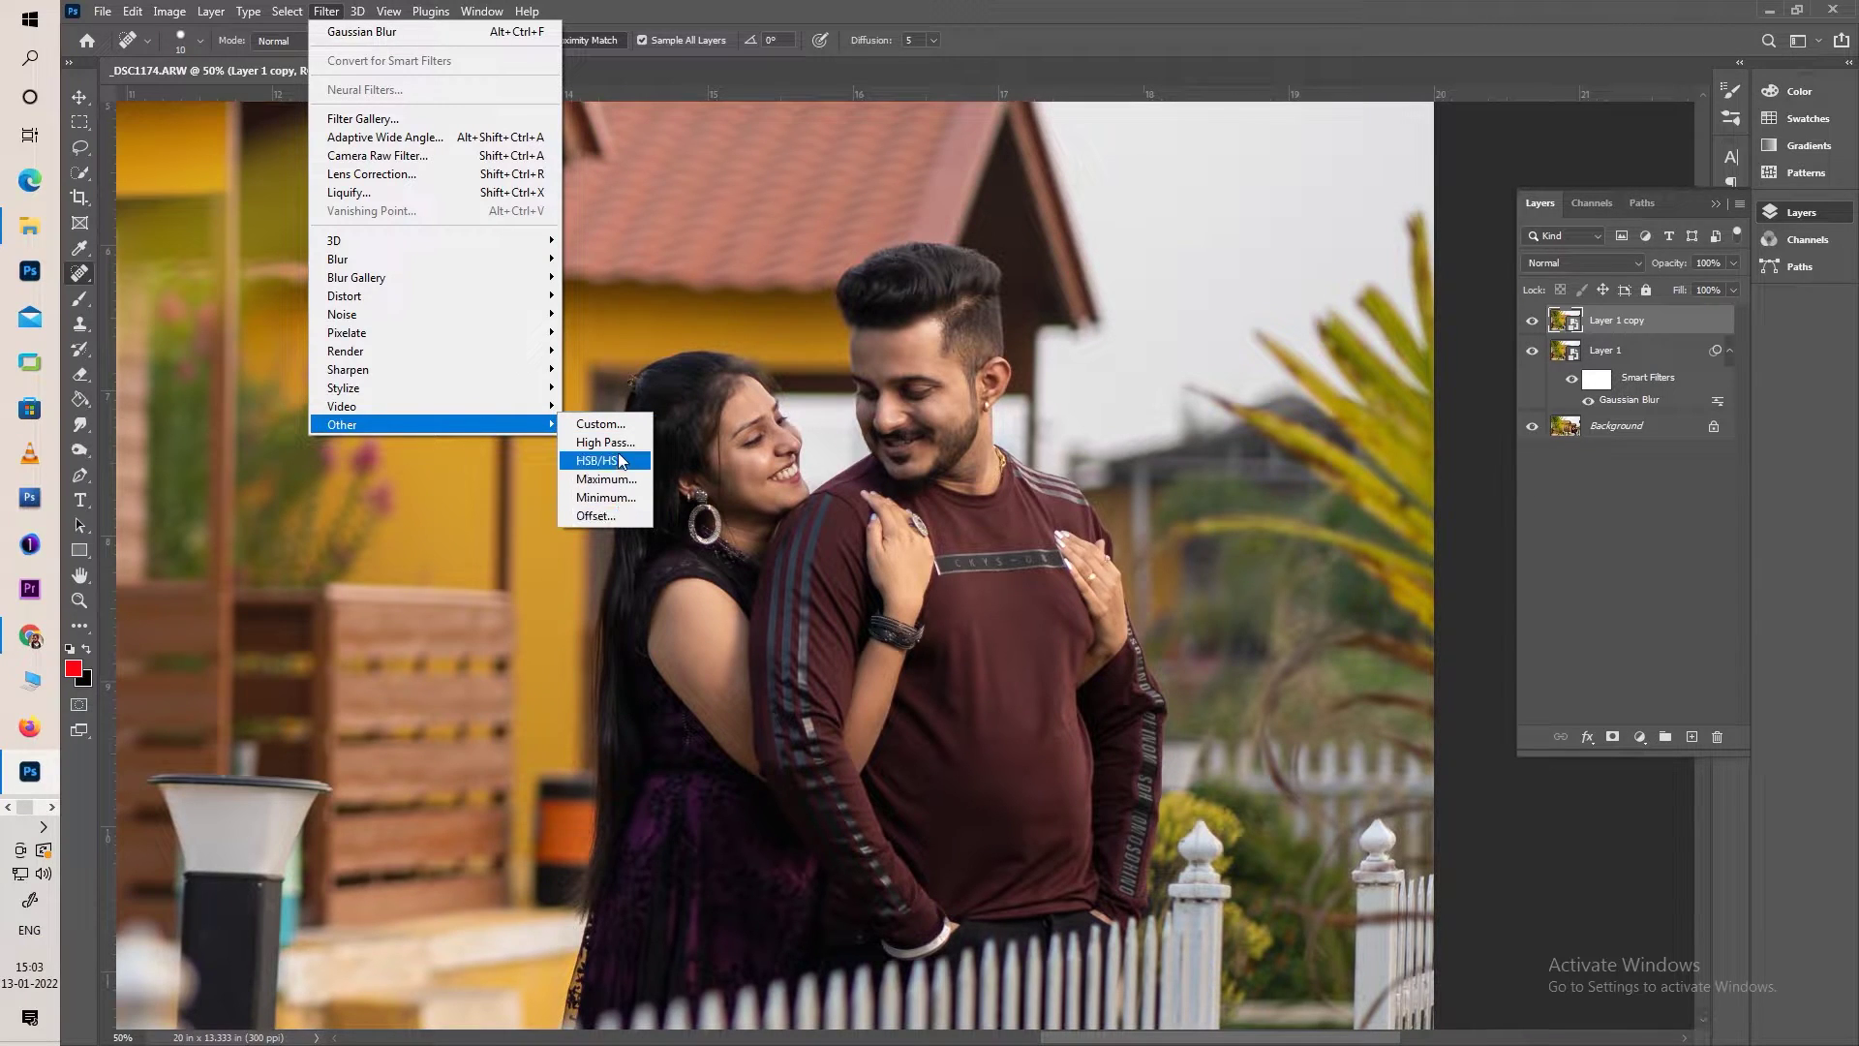
click(618, 443)
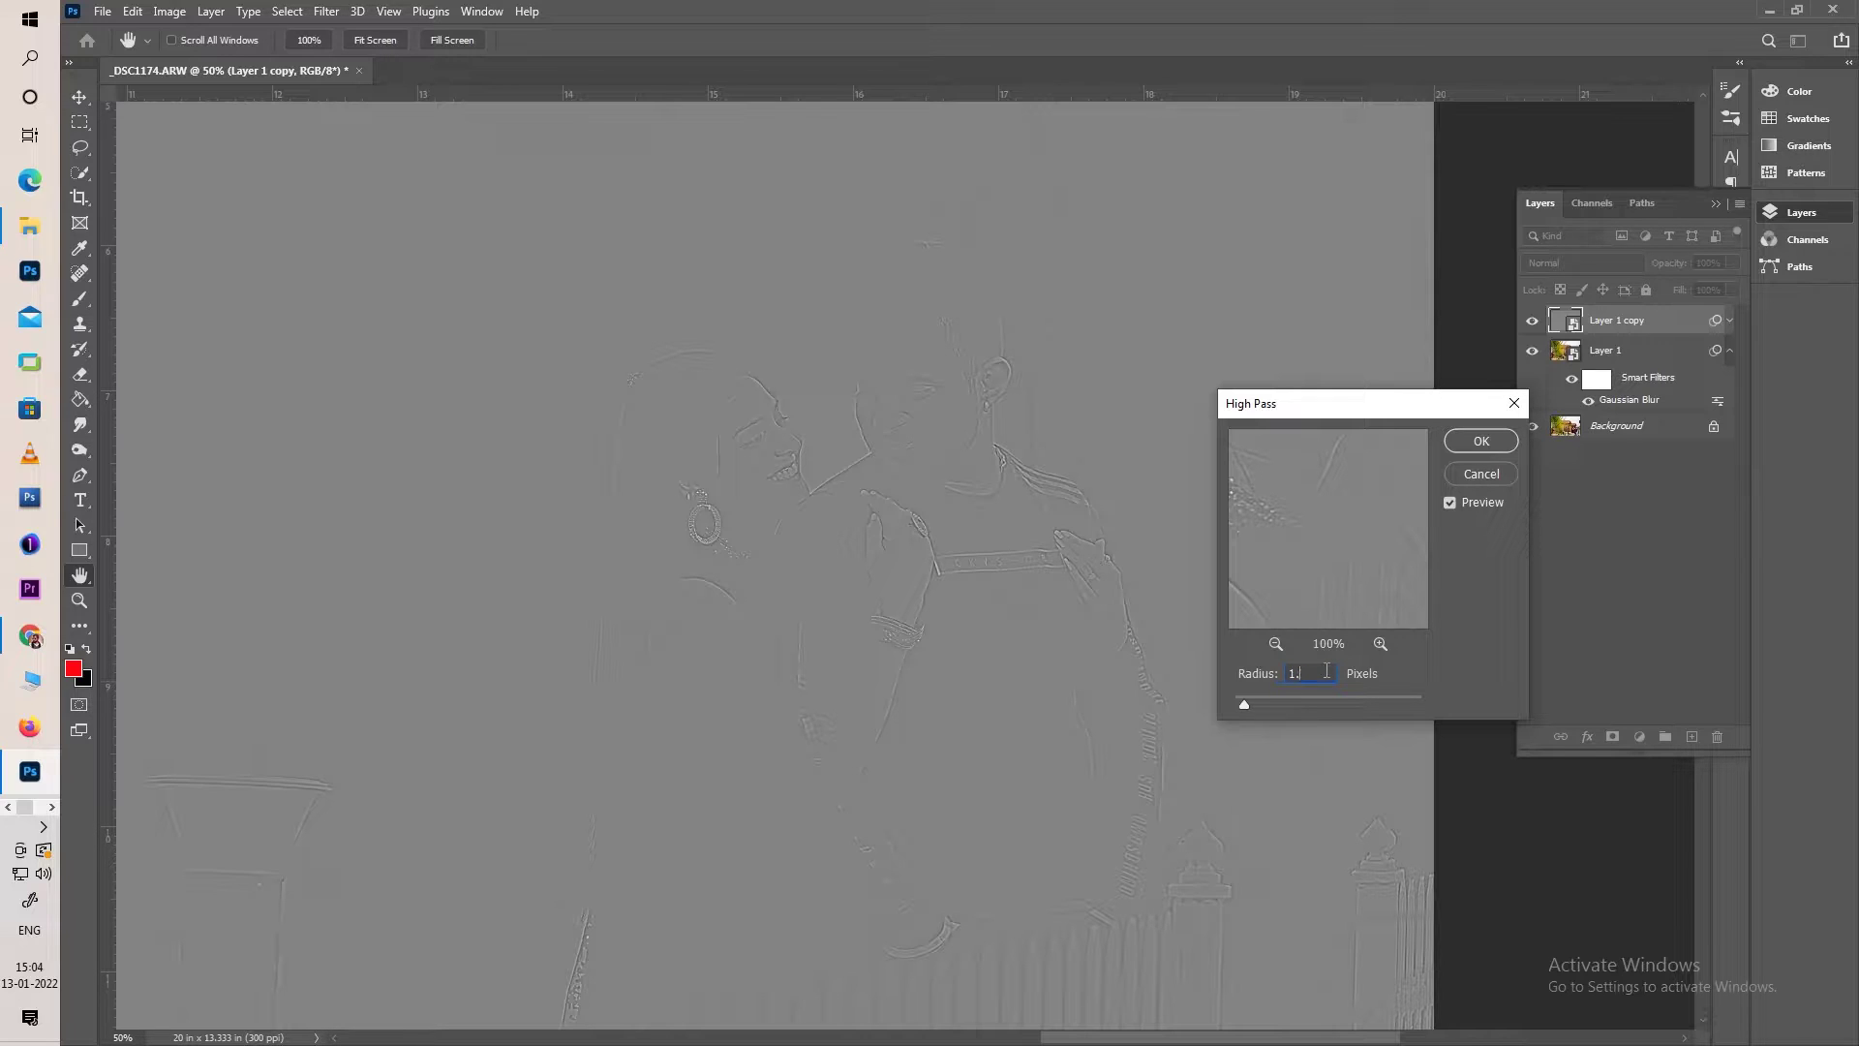
click(1483, 441)
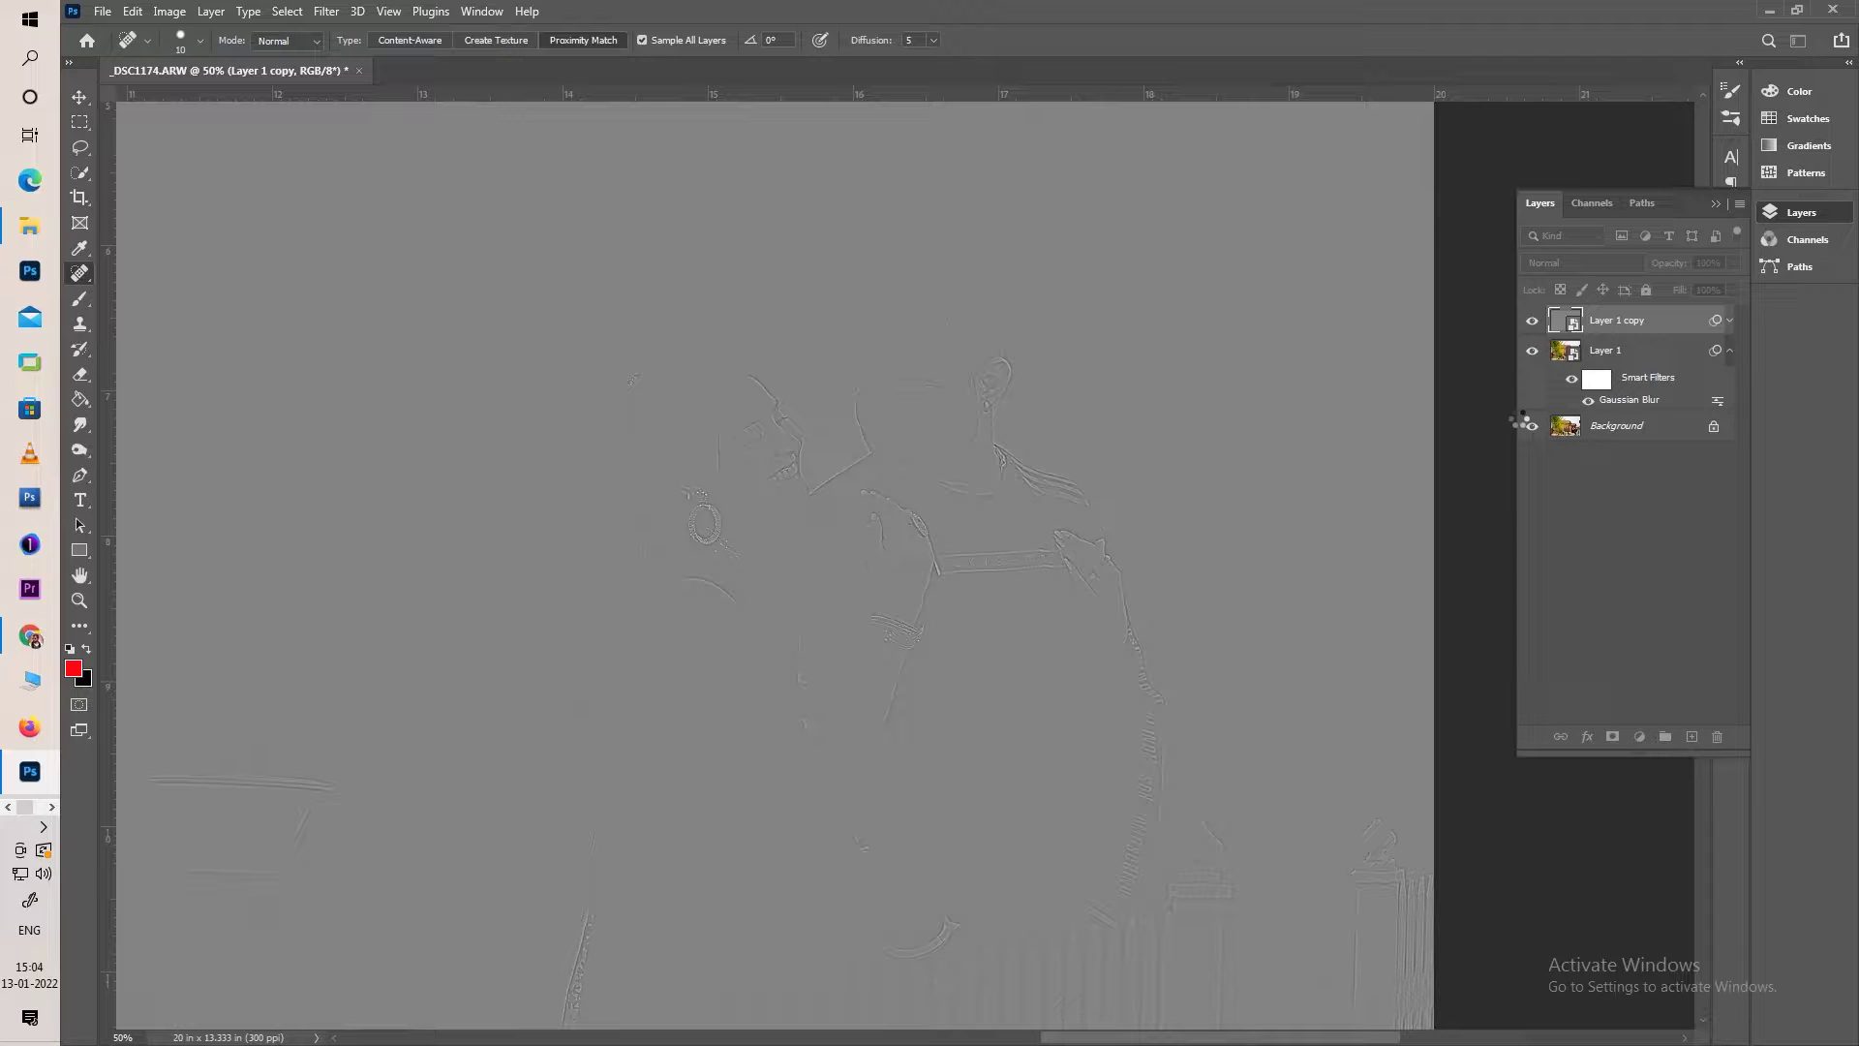
Set the copy to Soft Light, group both copies, and add a black hiding mask
click(1594, 266)
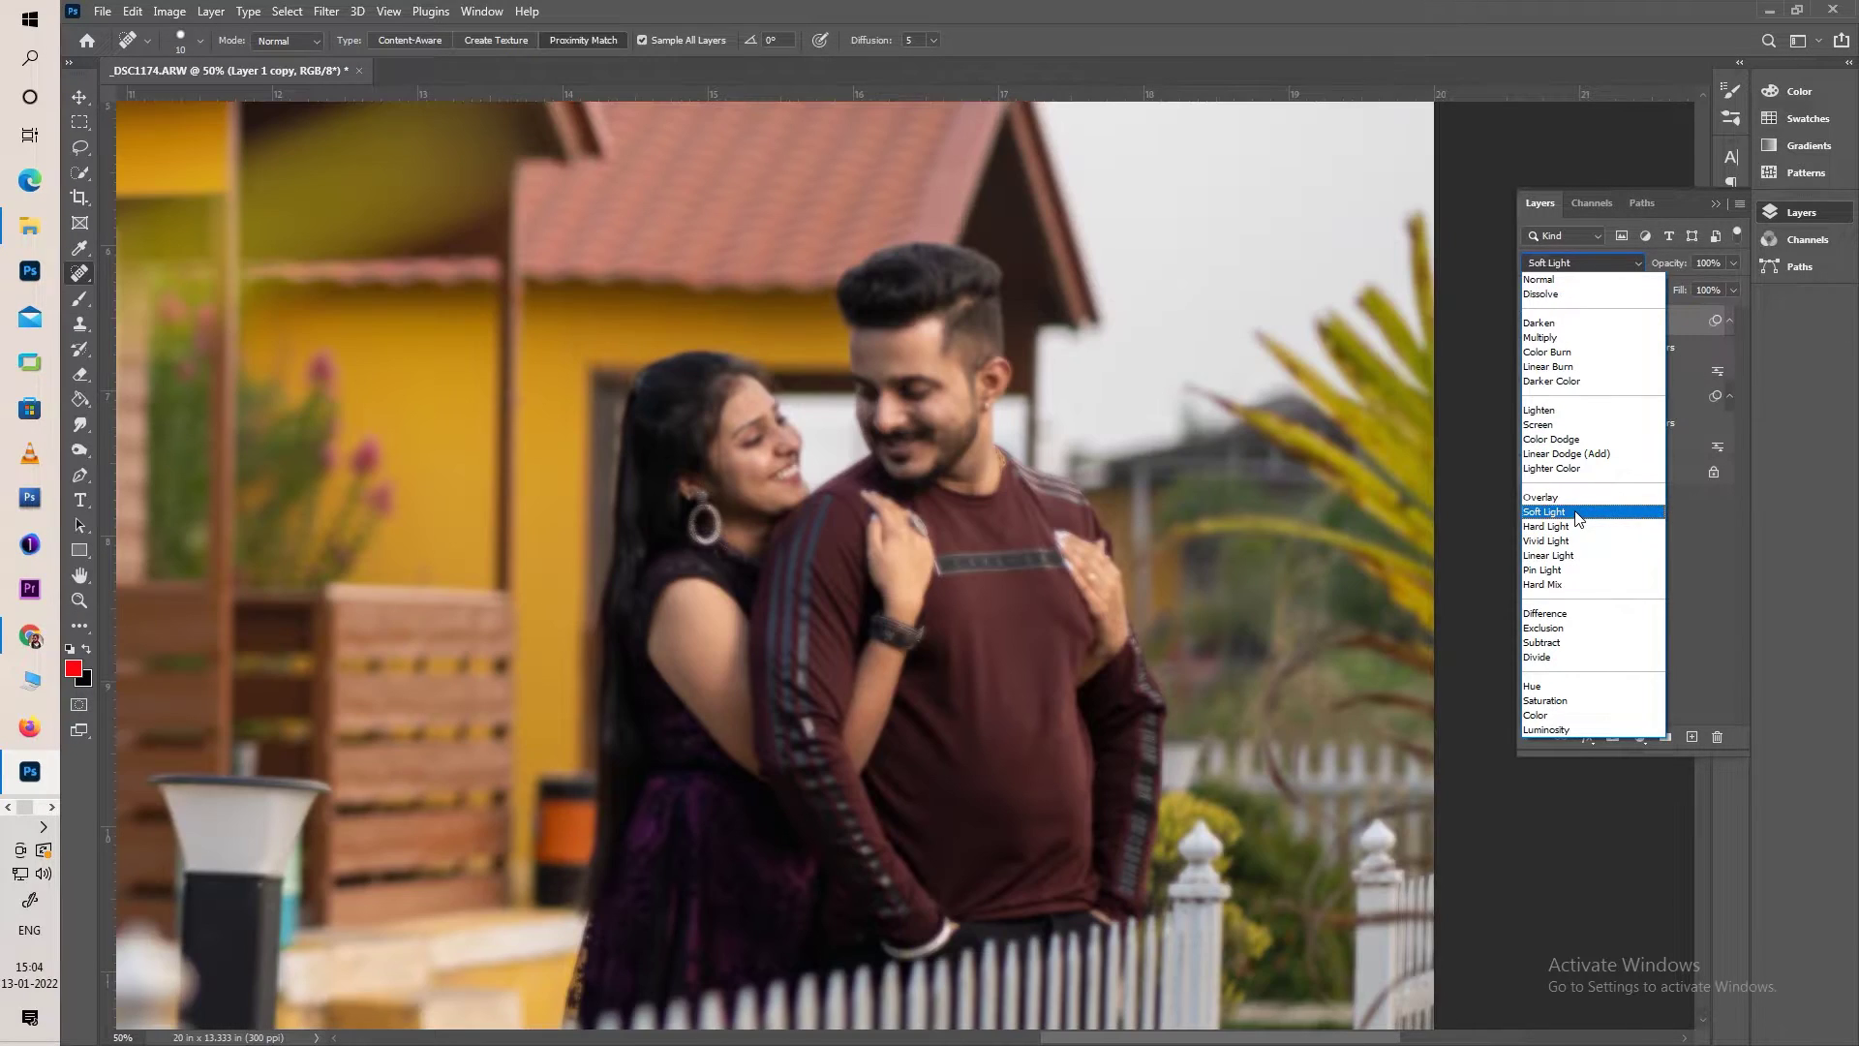
click(1578, 505)
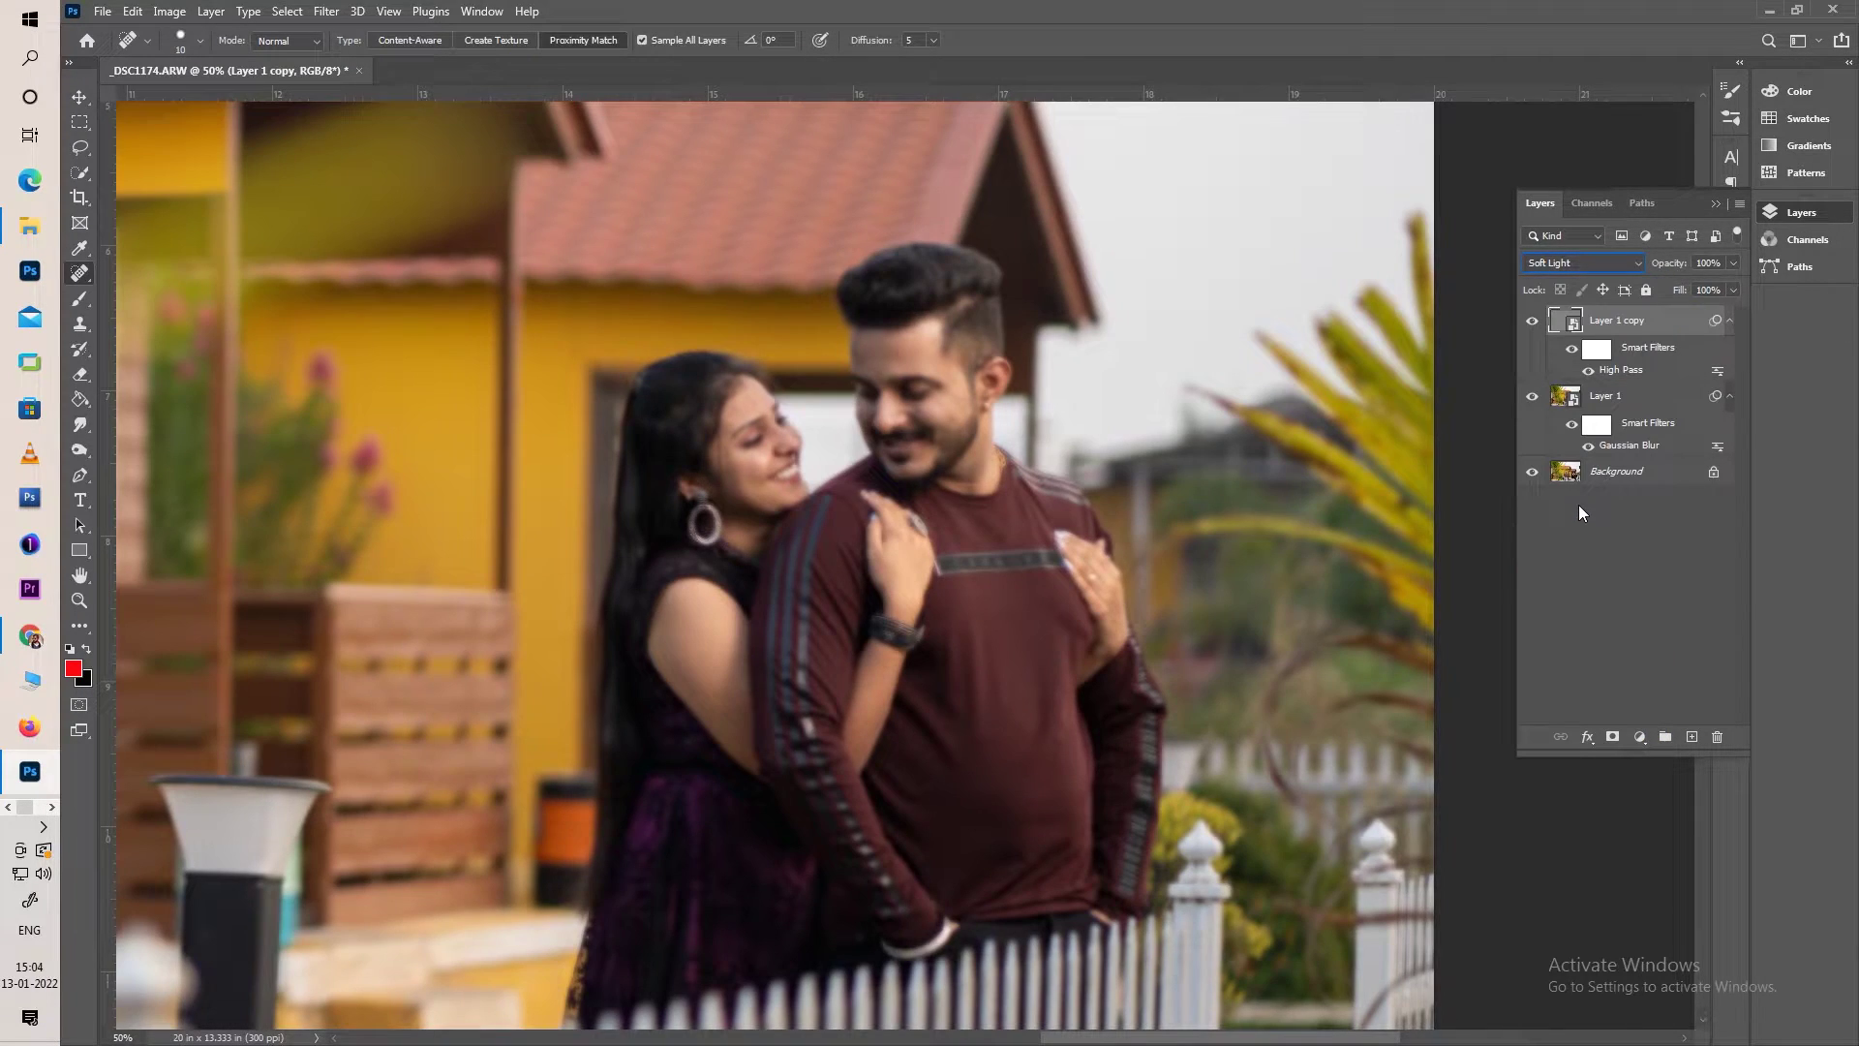
click(1614, 397)
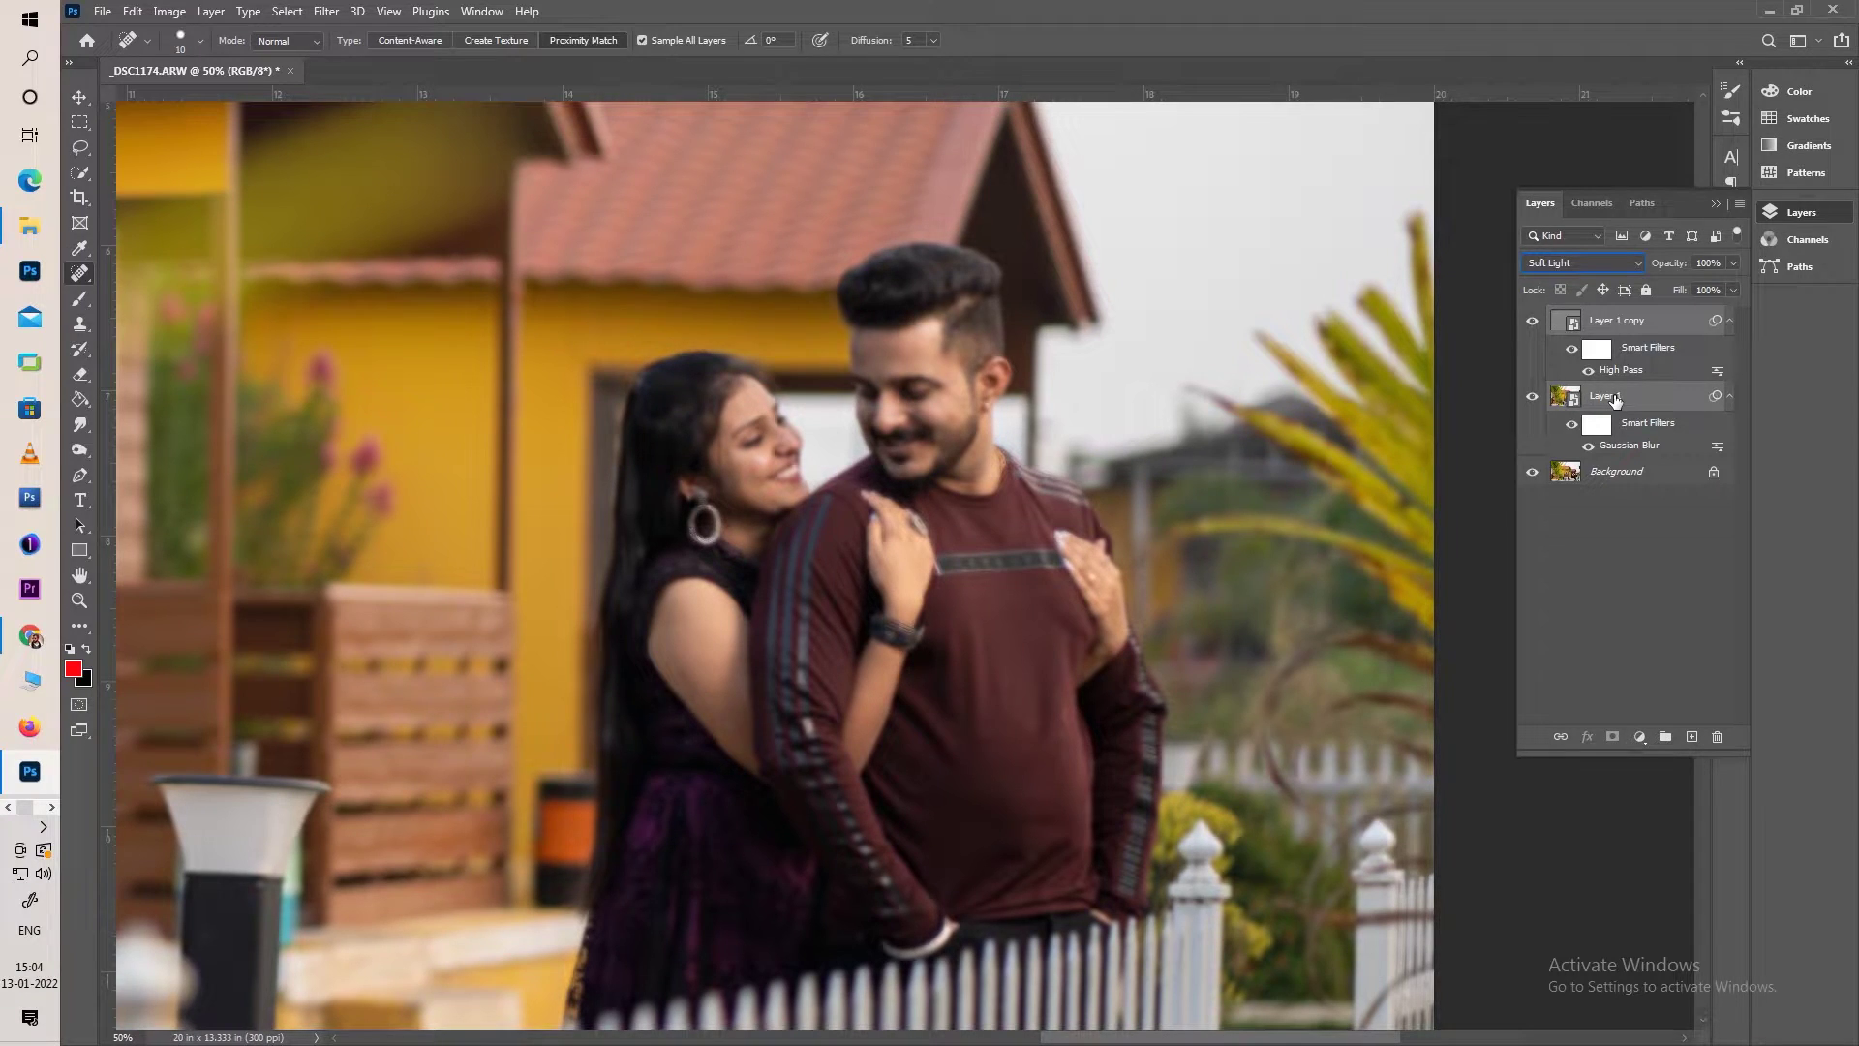
key(ctrl+g)
alt+click(1613, 739)
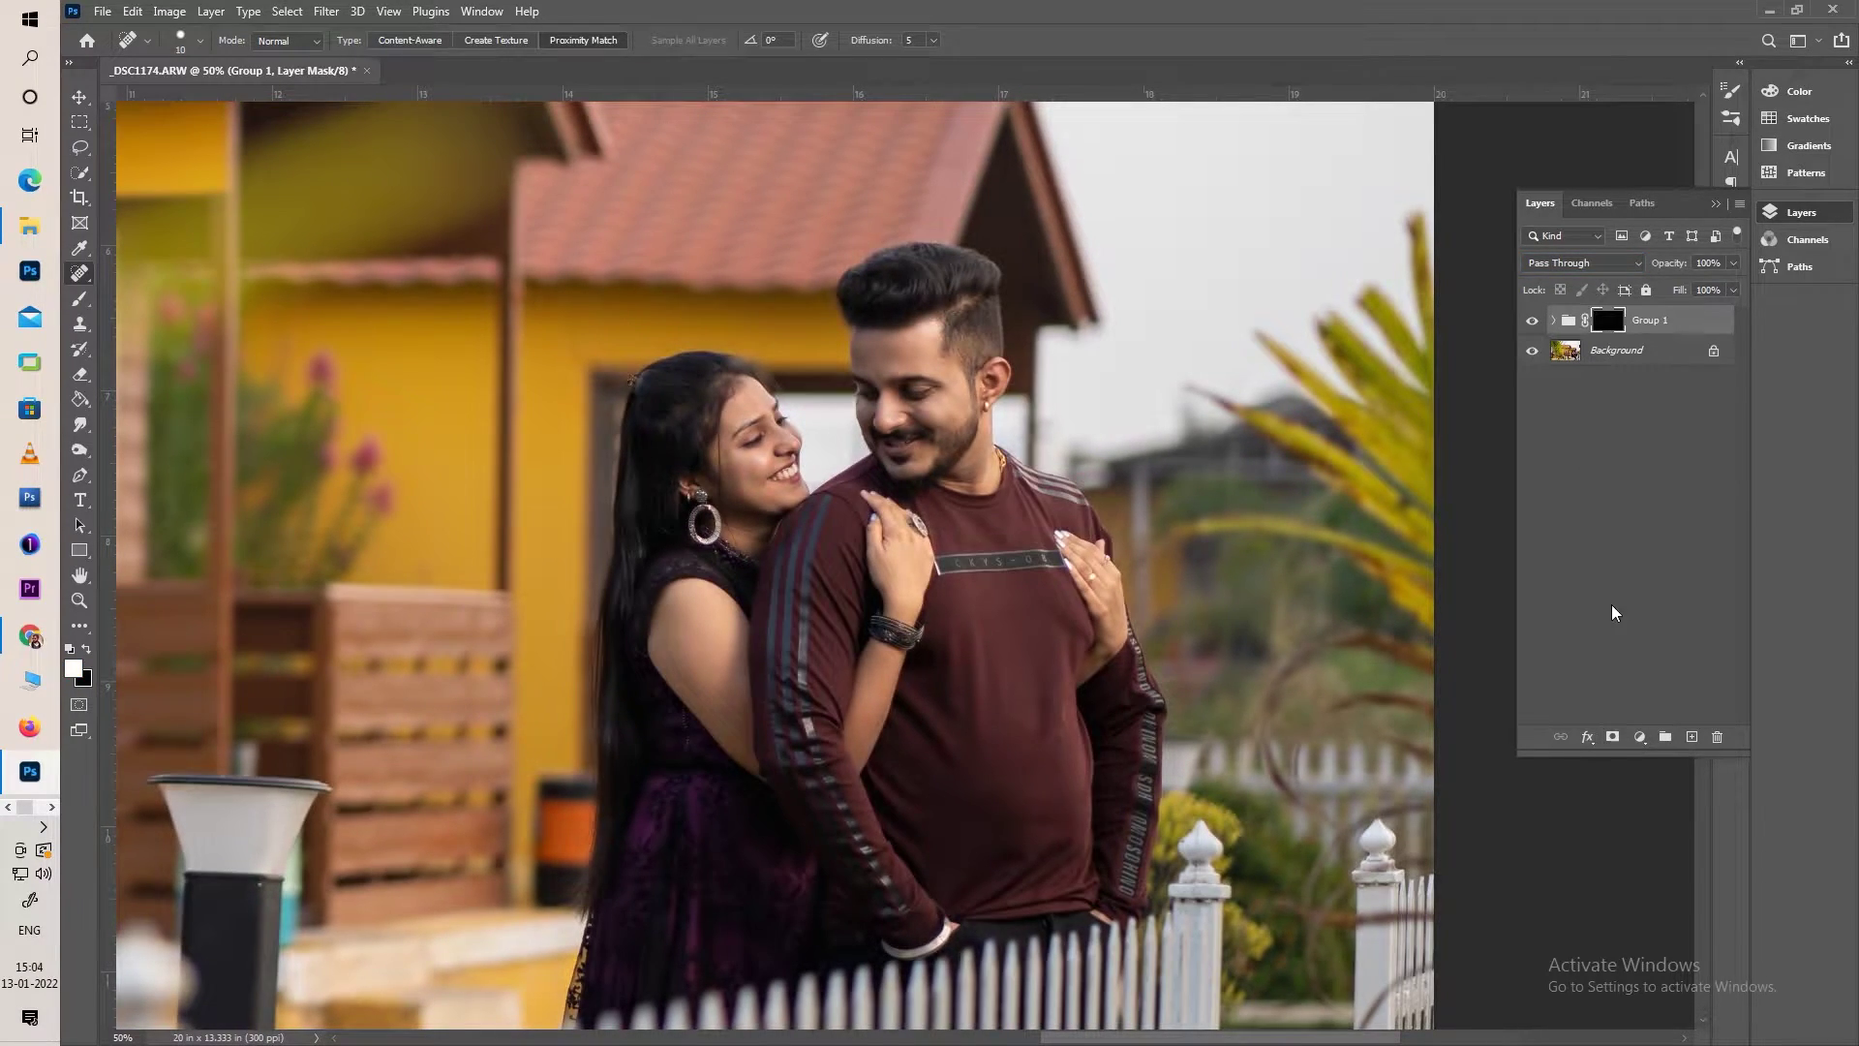
Paint white over the couple's faces, hands and arms in Group 1's mask, then compare
key(b)
key(bracketleft)
key(bracketleft)
key(bracketleft)
key(bracketleft)
key(bracketleft)
key(bracketleft)
key(bracketleft)
key(bracketleft)
key(bracketleft)
key(bracketleft)
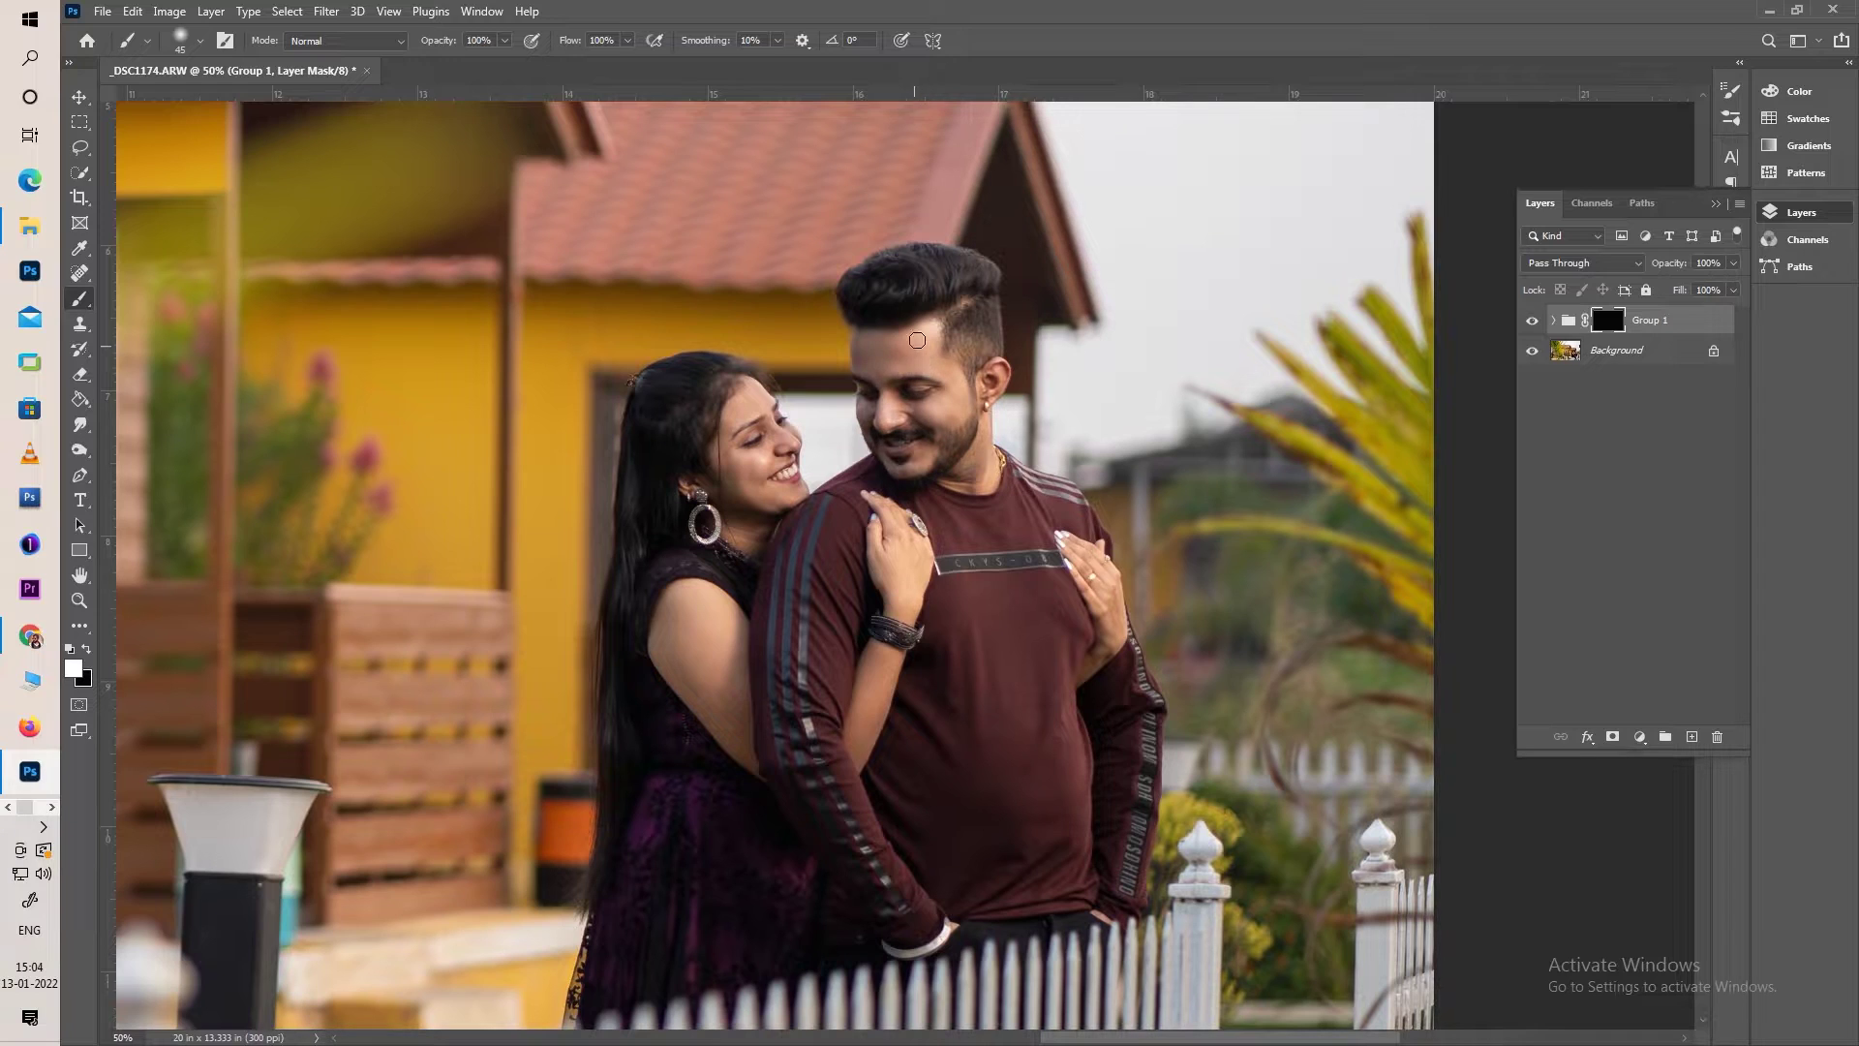
key(bracketleft)
key(ctrl+plus)
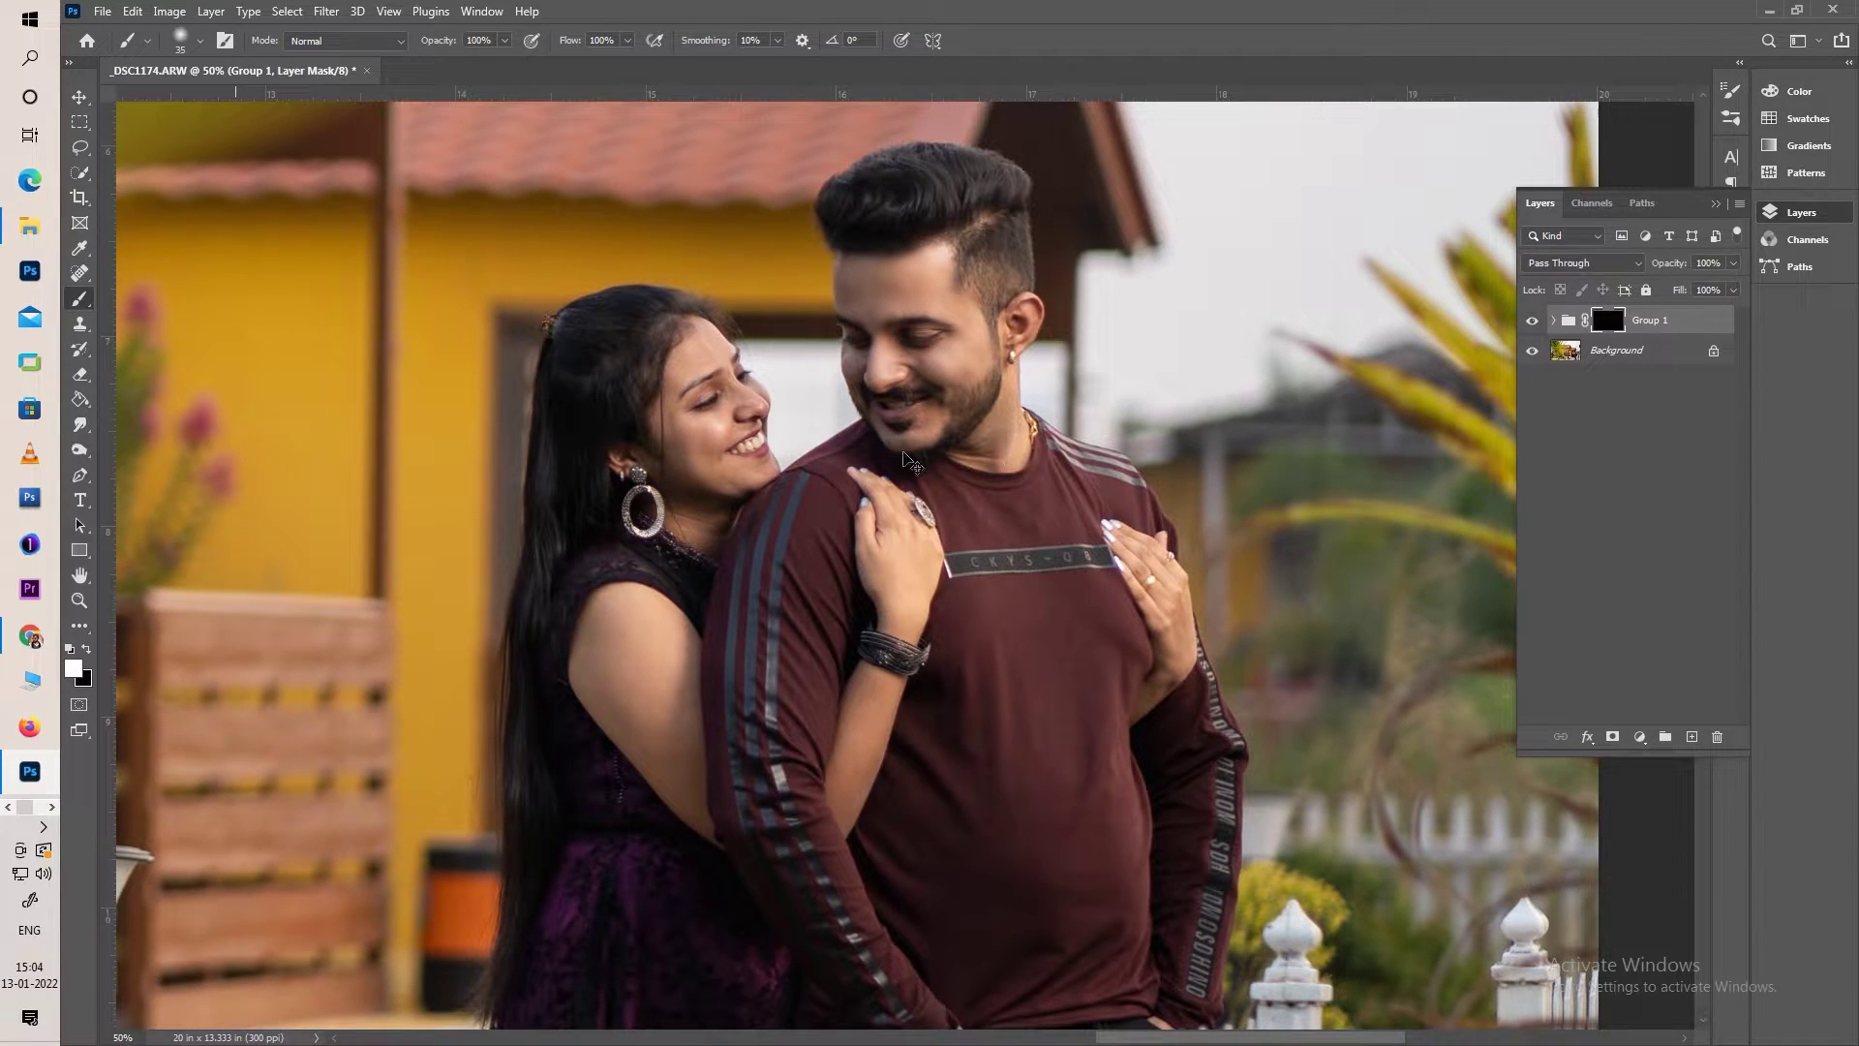
key(ctrl+plus)
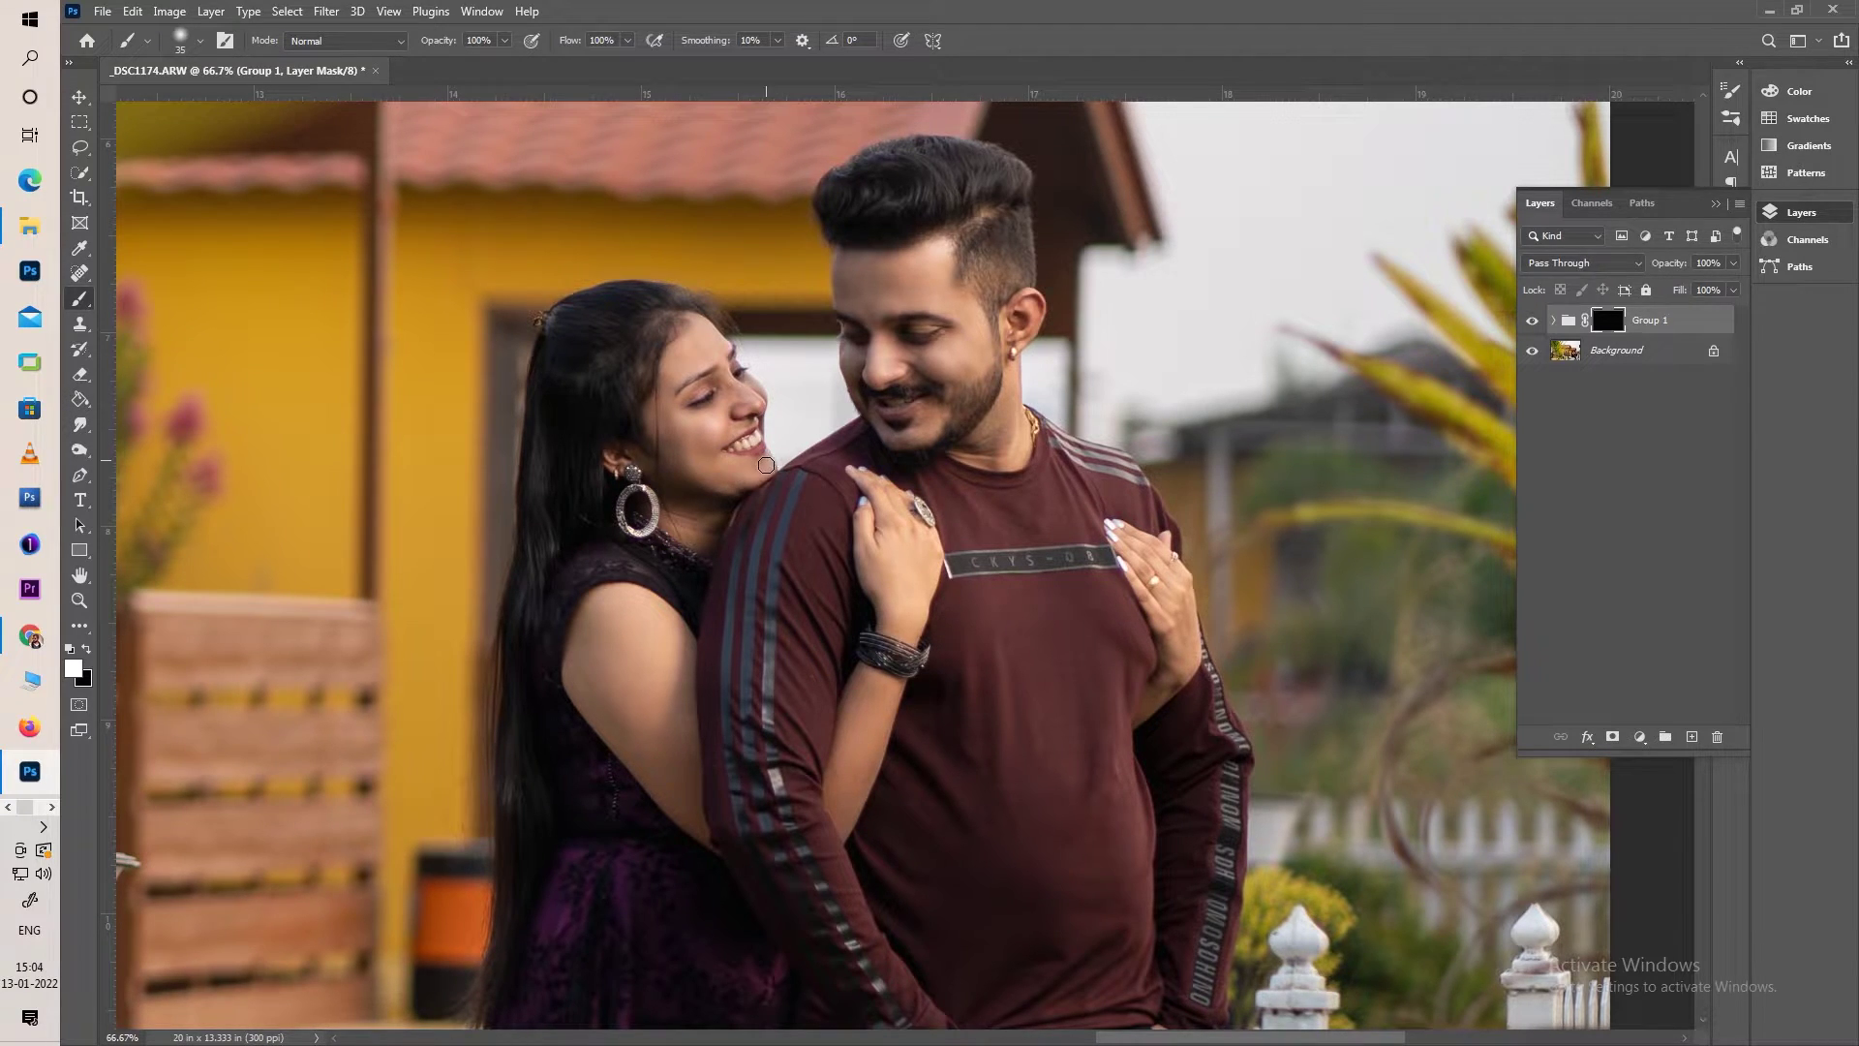
key(bracketleft)
key(bracketright)
key(bracketright)
key(bracketright)
key(bracketright)
key(bracketleft)
key(bracketleft)
key(bracketleft)
key(bracketleft)
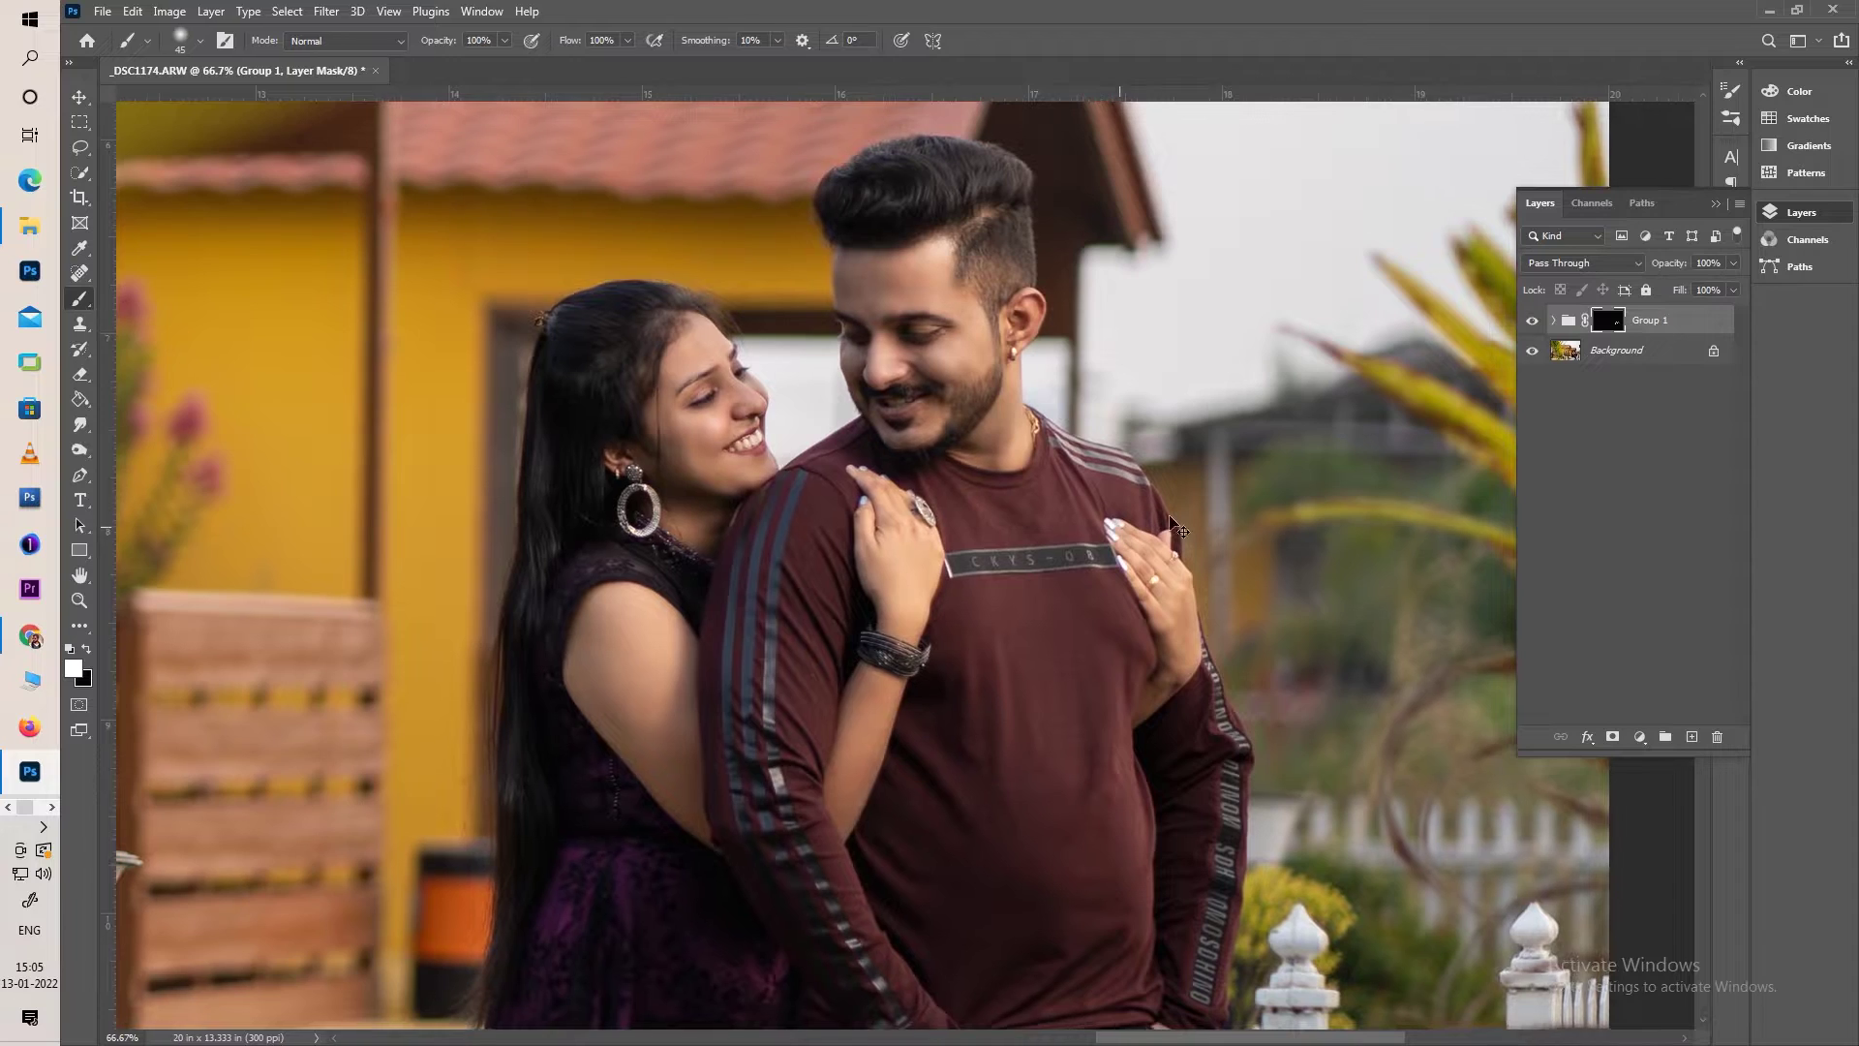
key(ctrl+minus)
click(1533, 321)
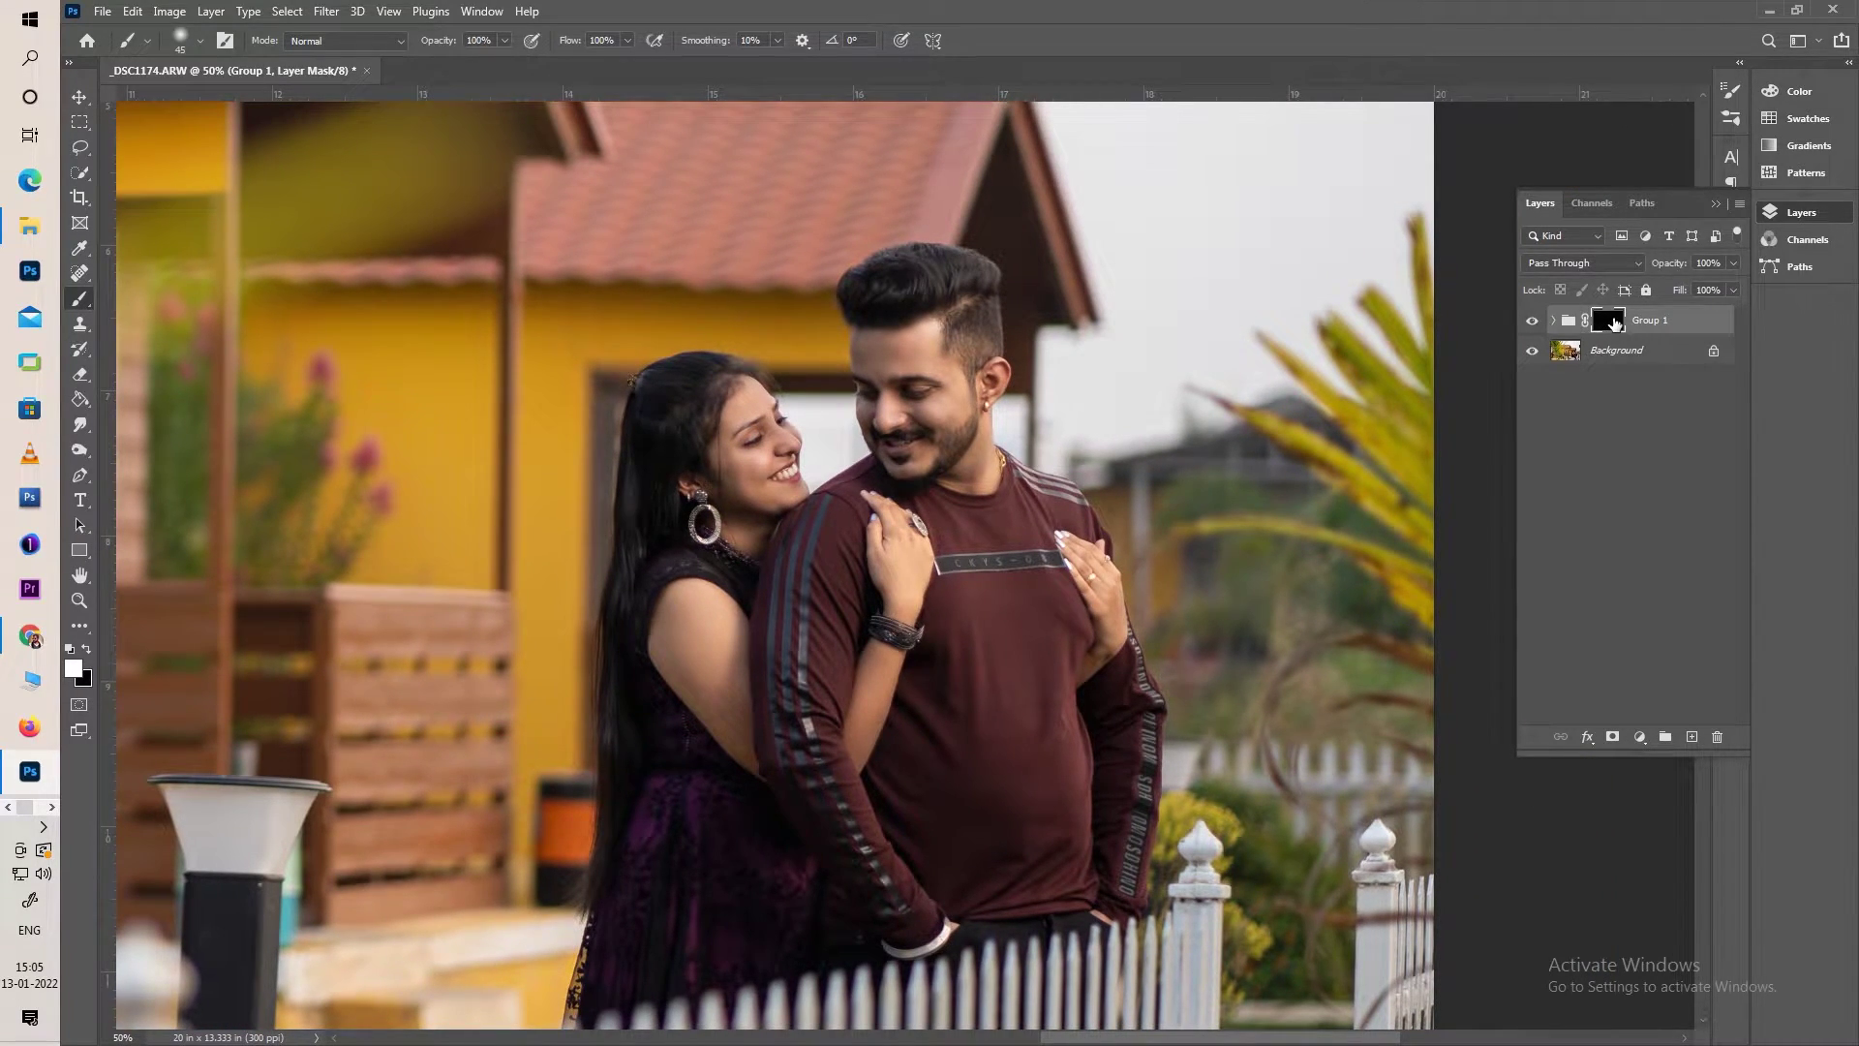
View Group 1's mask alone and paint white into its holes over faces, chin and arms
alt+click(1612, 323)
key(ctrl+plus)
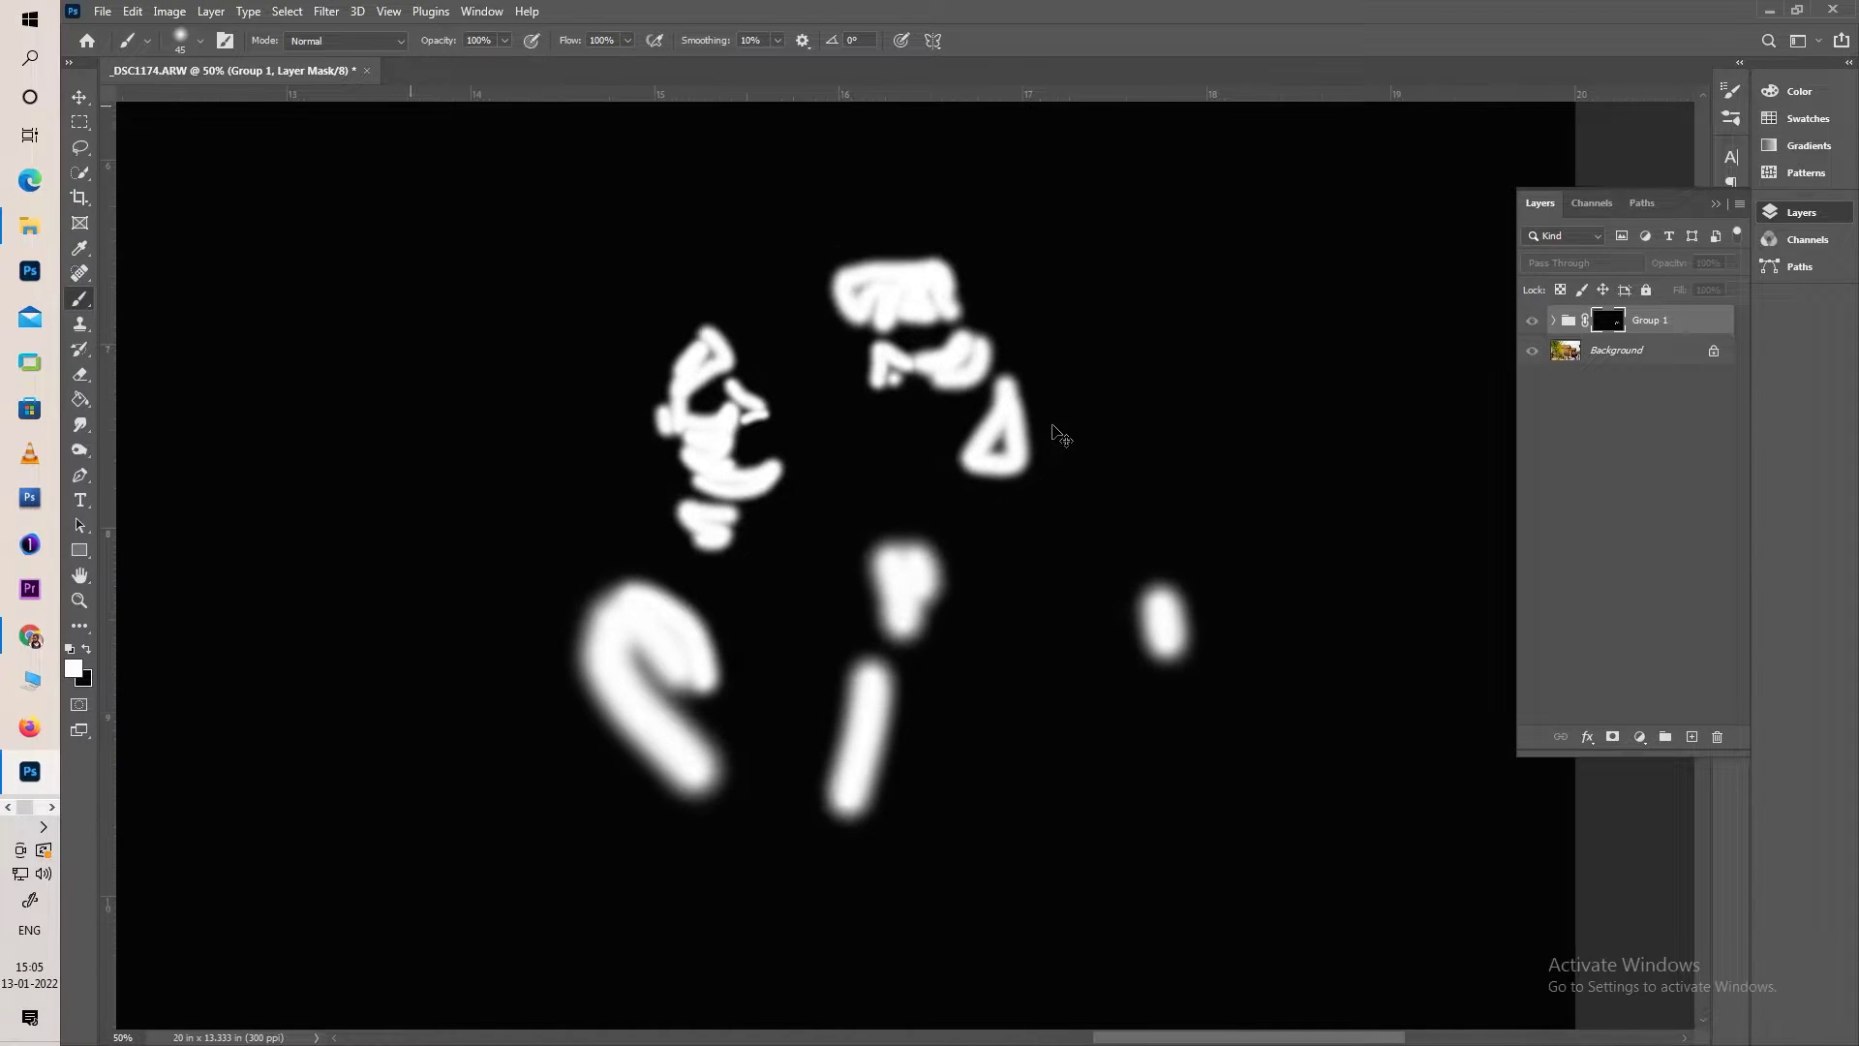
drag(958, 439, 930, 524)
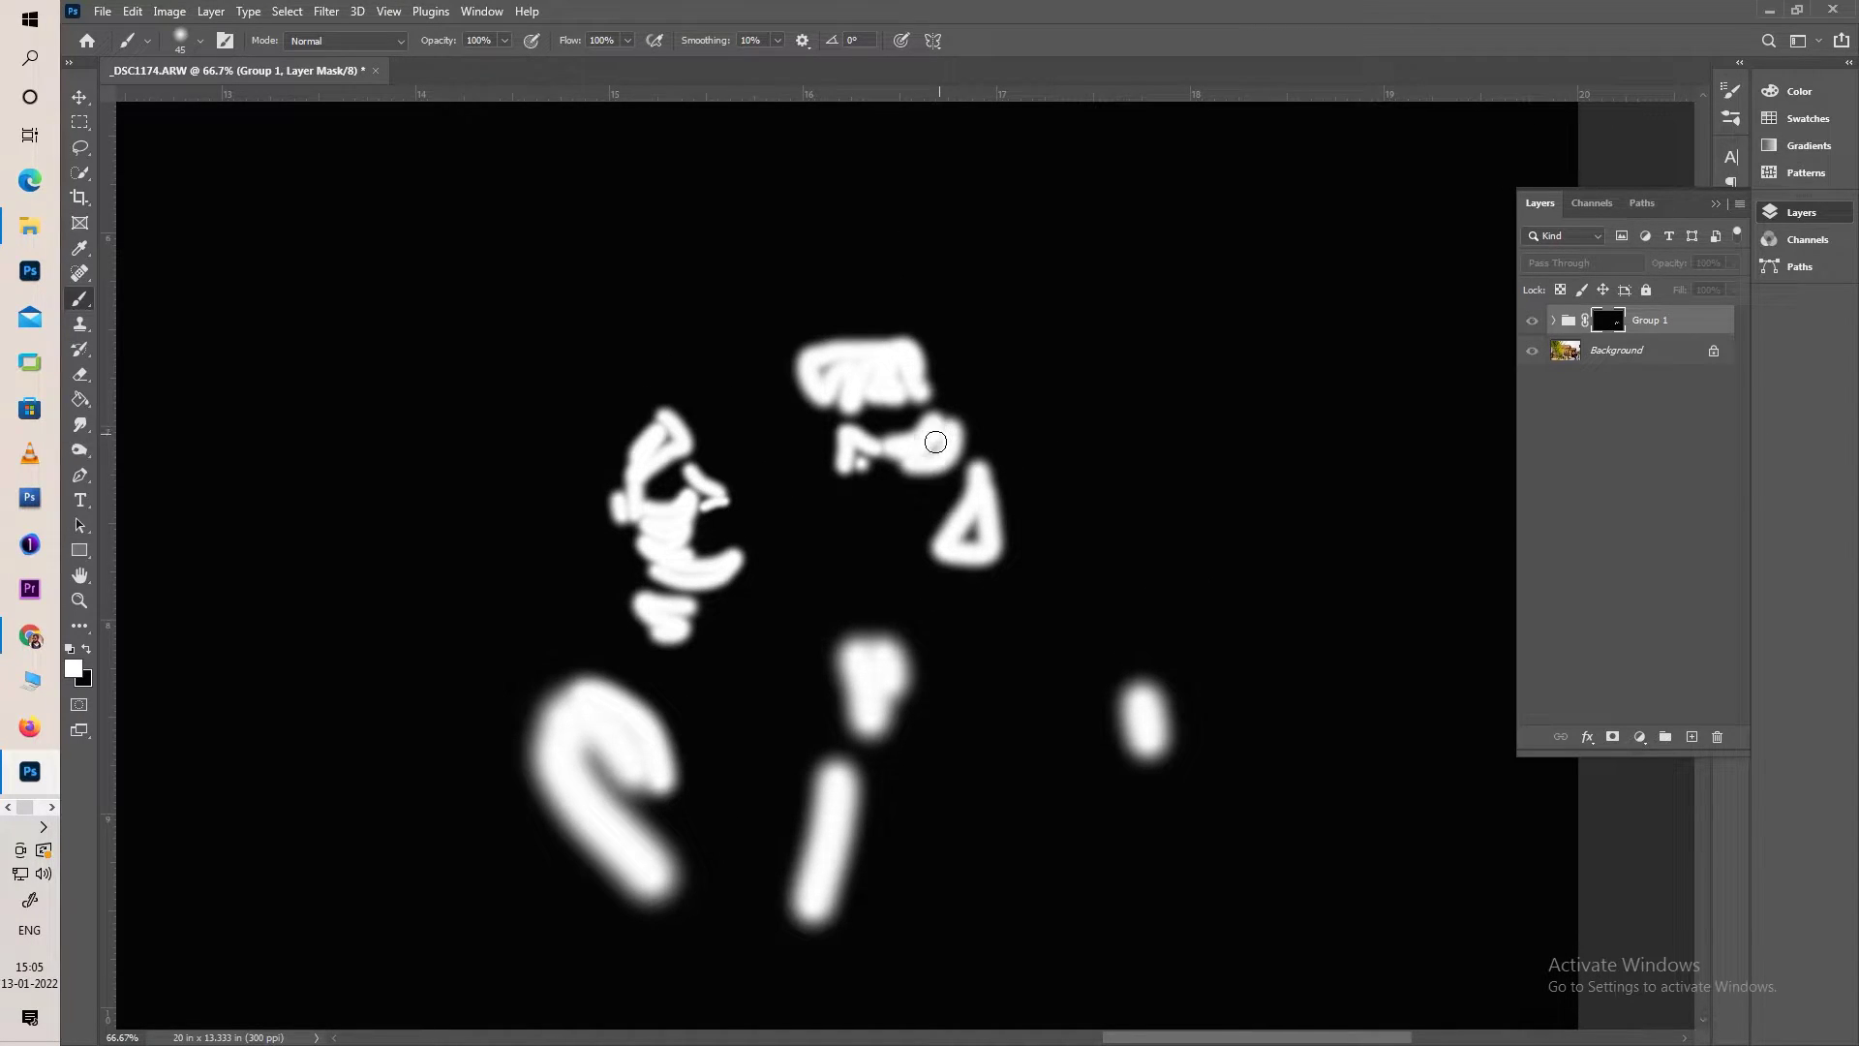
mouse_move(912, 408)
mouse_down()
mouse_move(884, 365)
mouse_move(900, 392)
mouse_move(839, 373)
mouse_up()
mouse_move(668, 423)
mouse_down()
mouse_move(644, 532)
mouse_move(685, 571)
mouse_move(659, 605)
mouse_move(682, 618)
mouse_up()
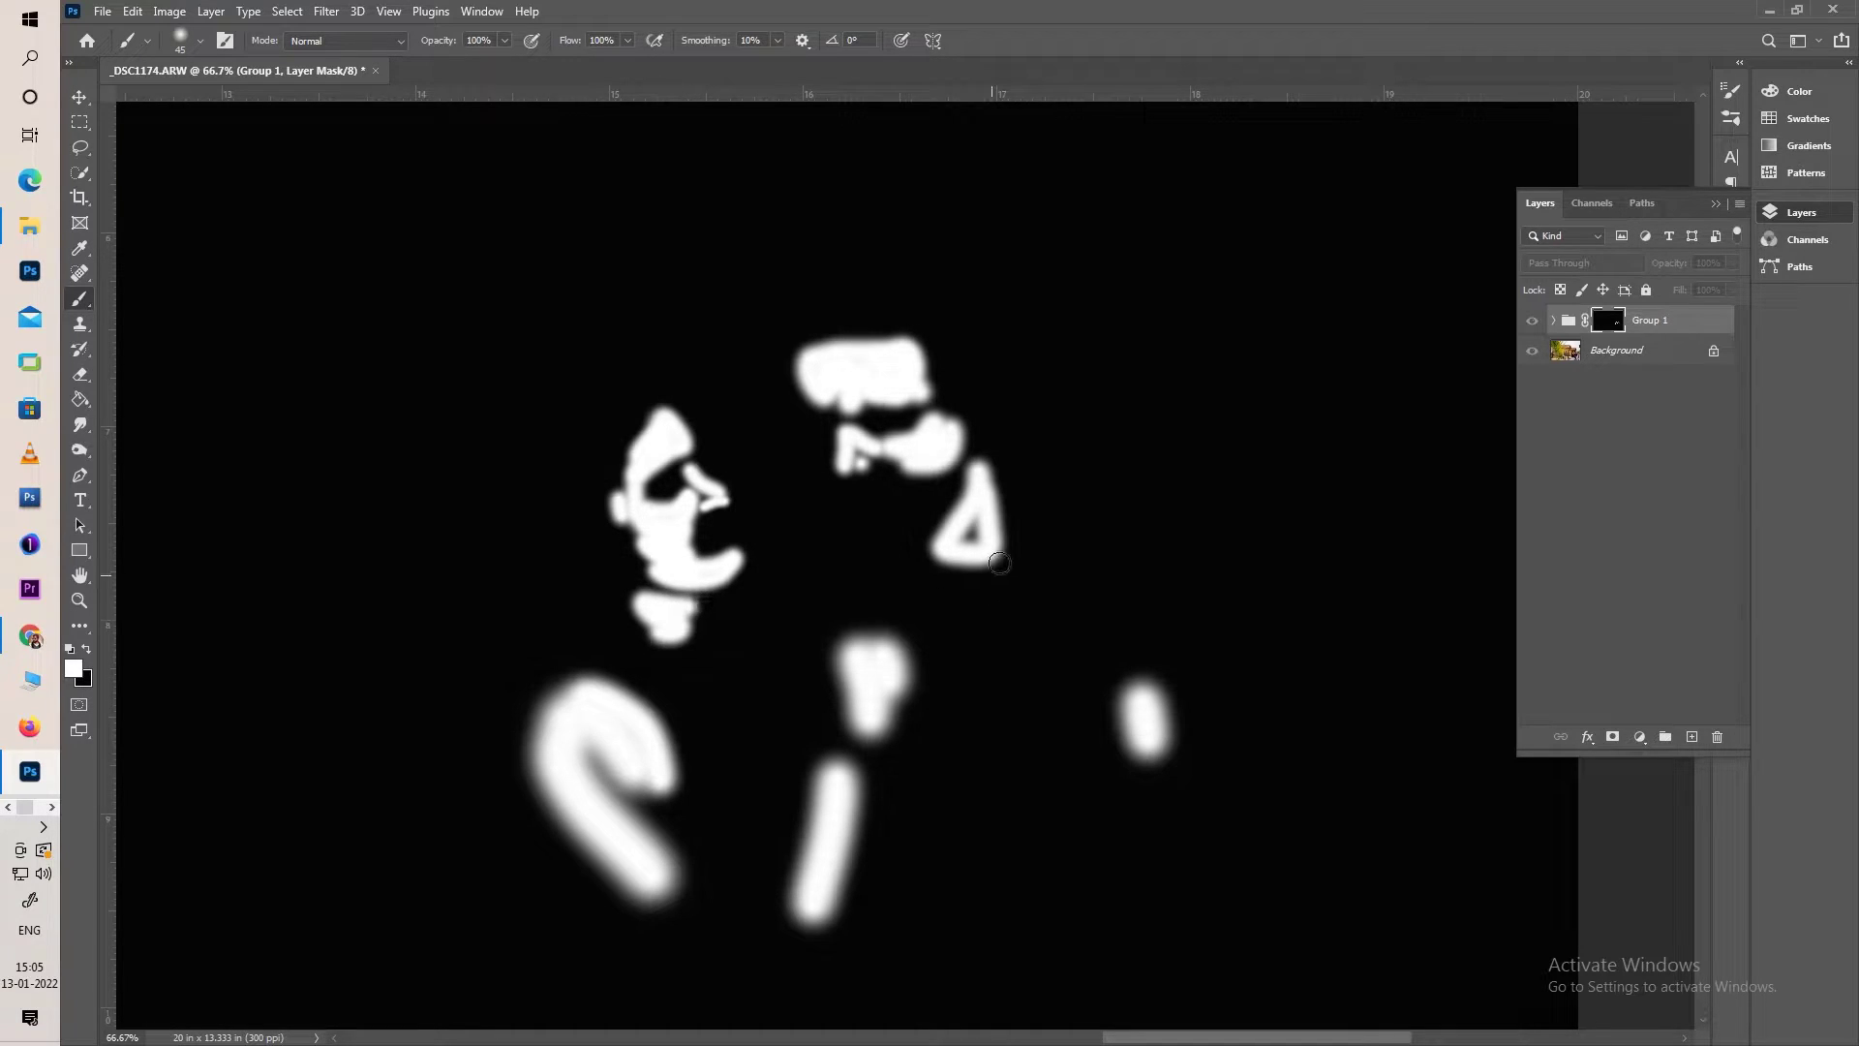
drag(983, 523, 964, 545)
drag(581, 718, 635, 863)
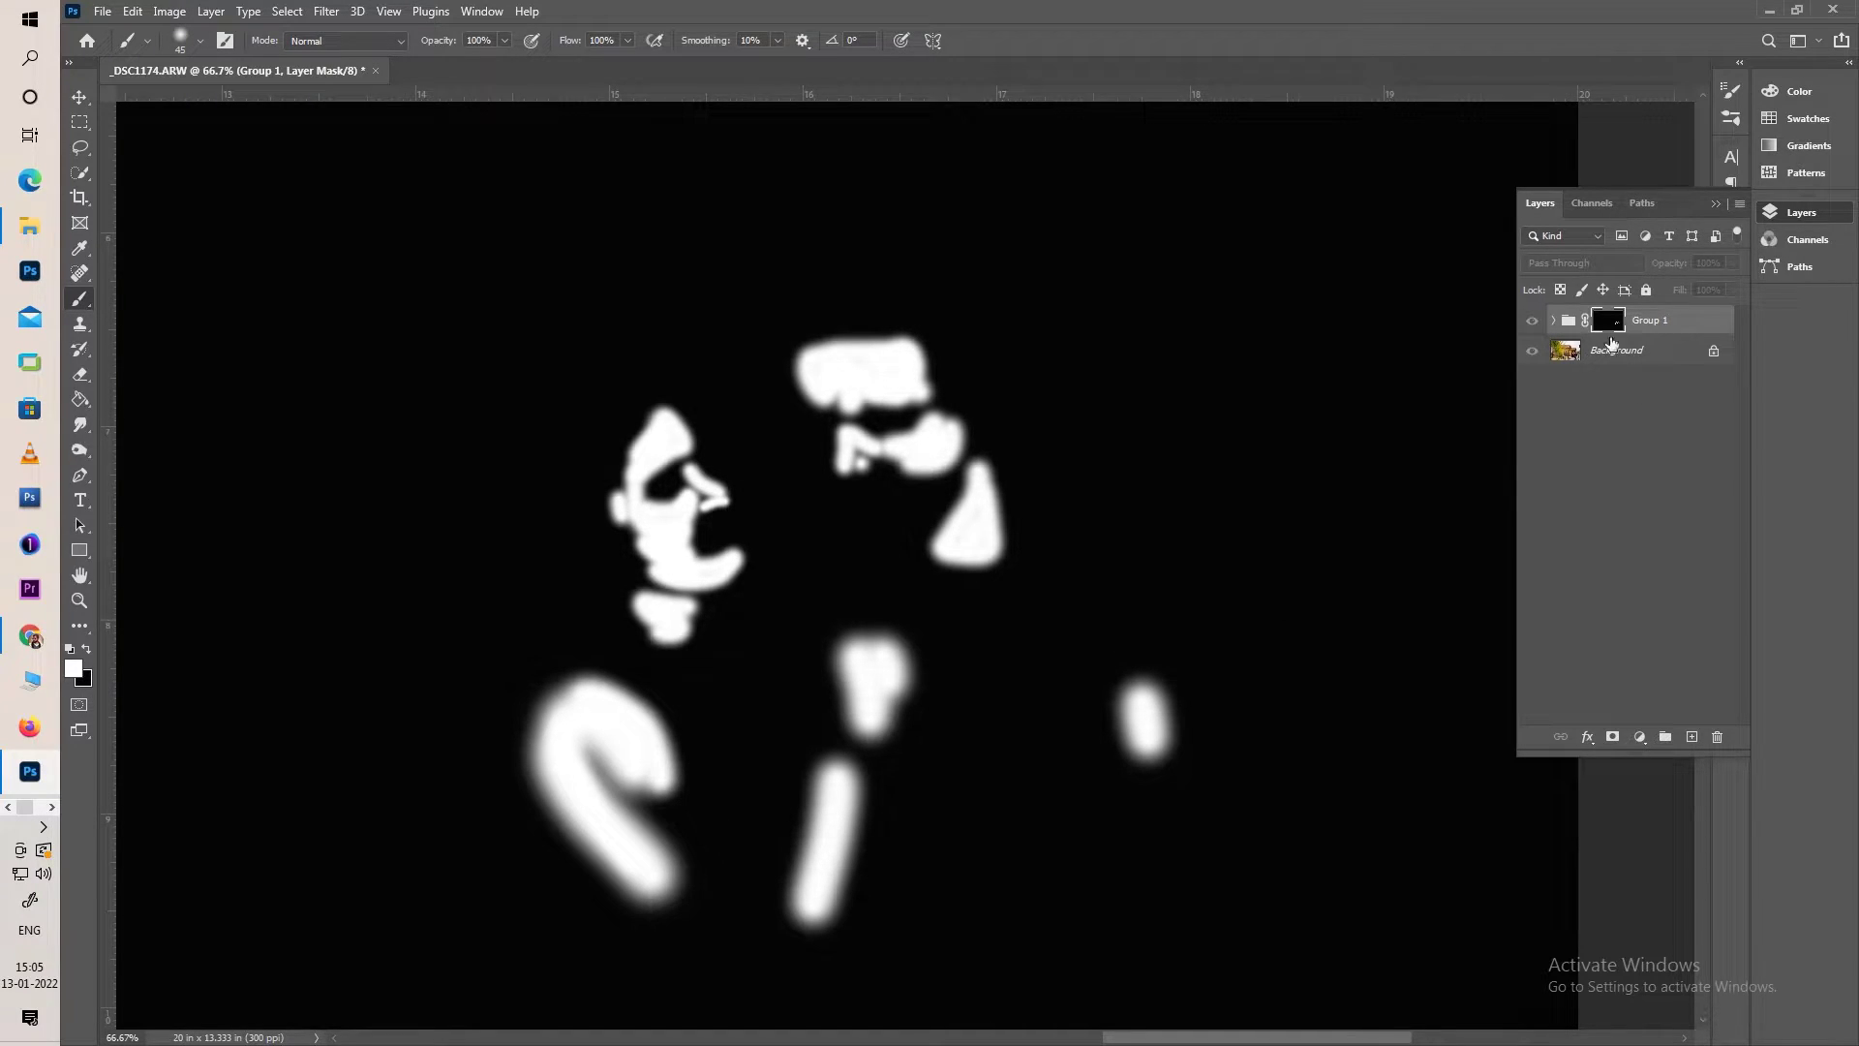
Return to the photo view, zoom out, and start a new layer with options
alt+click(1613, 323)
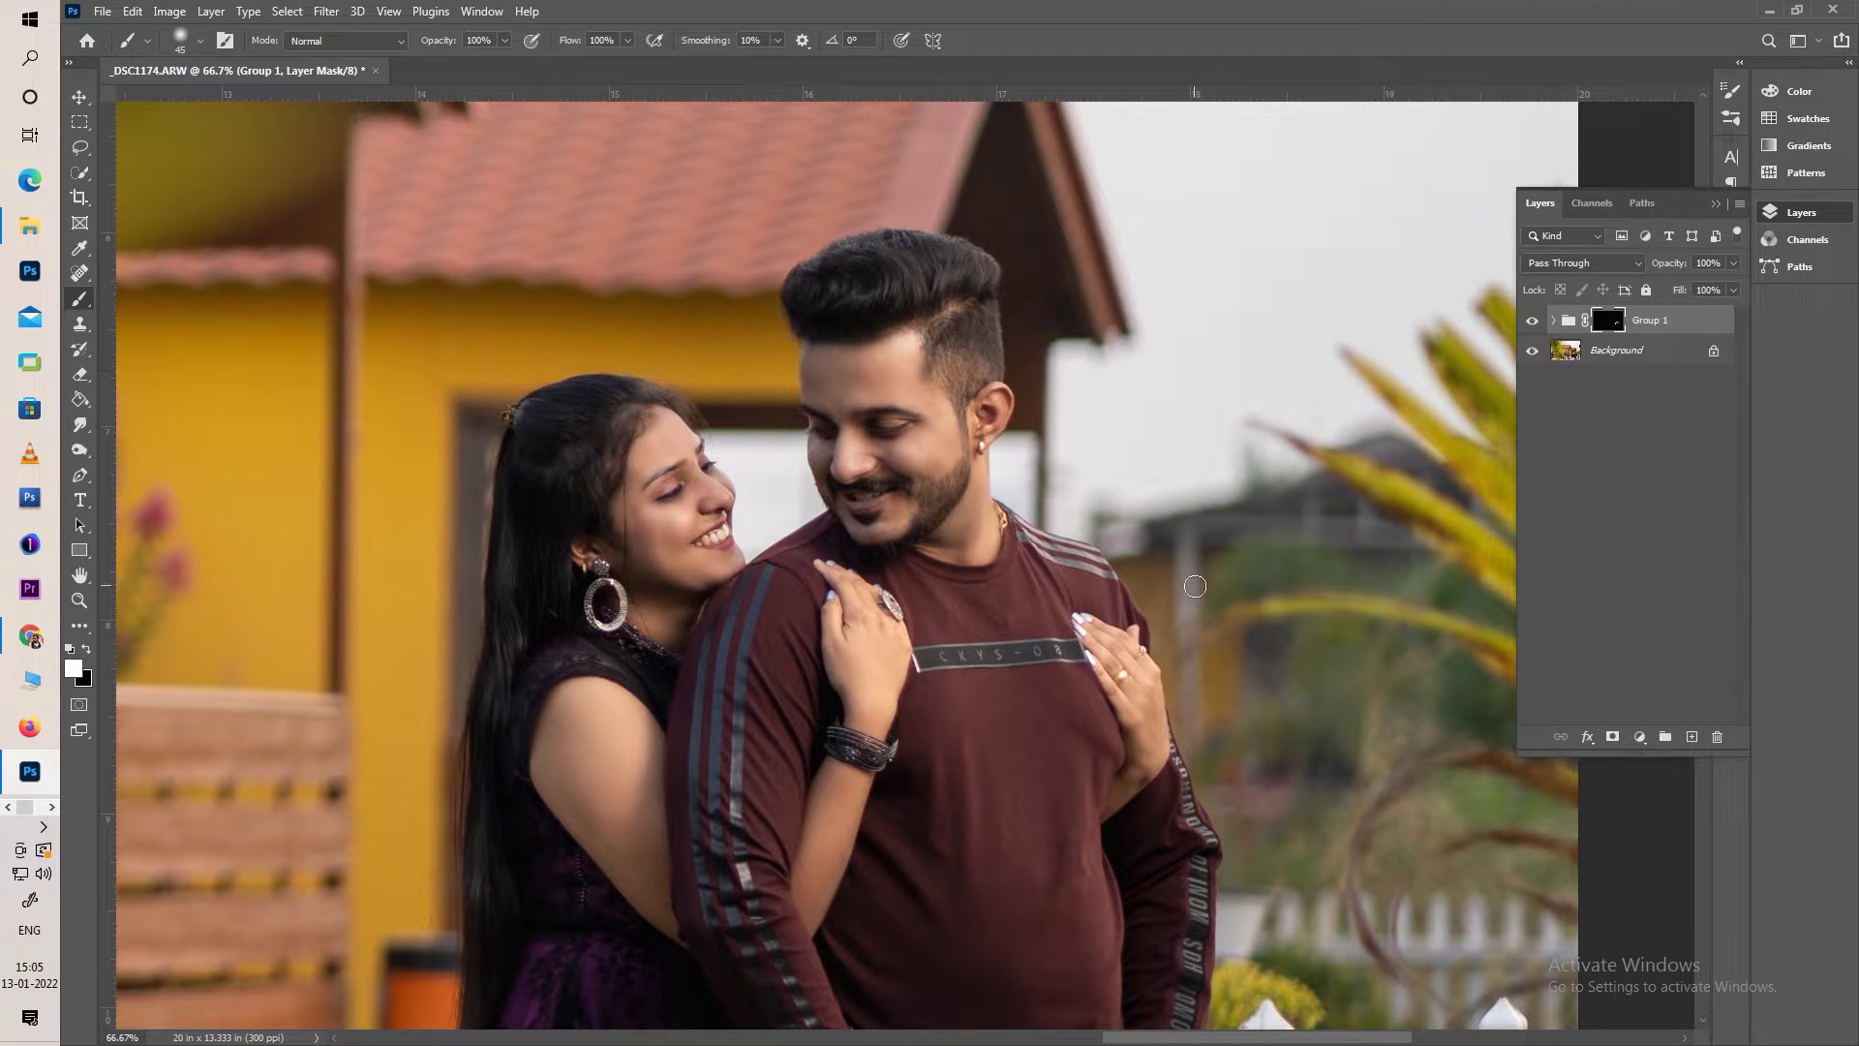
key(ctrl+minus)
key(ctrl+minus)
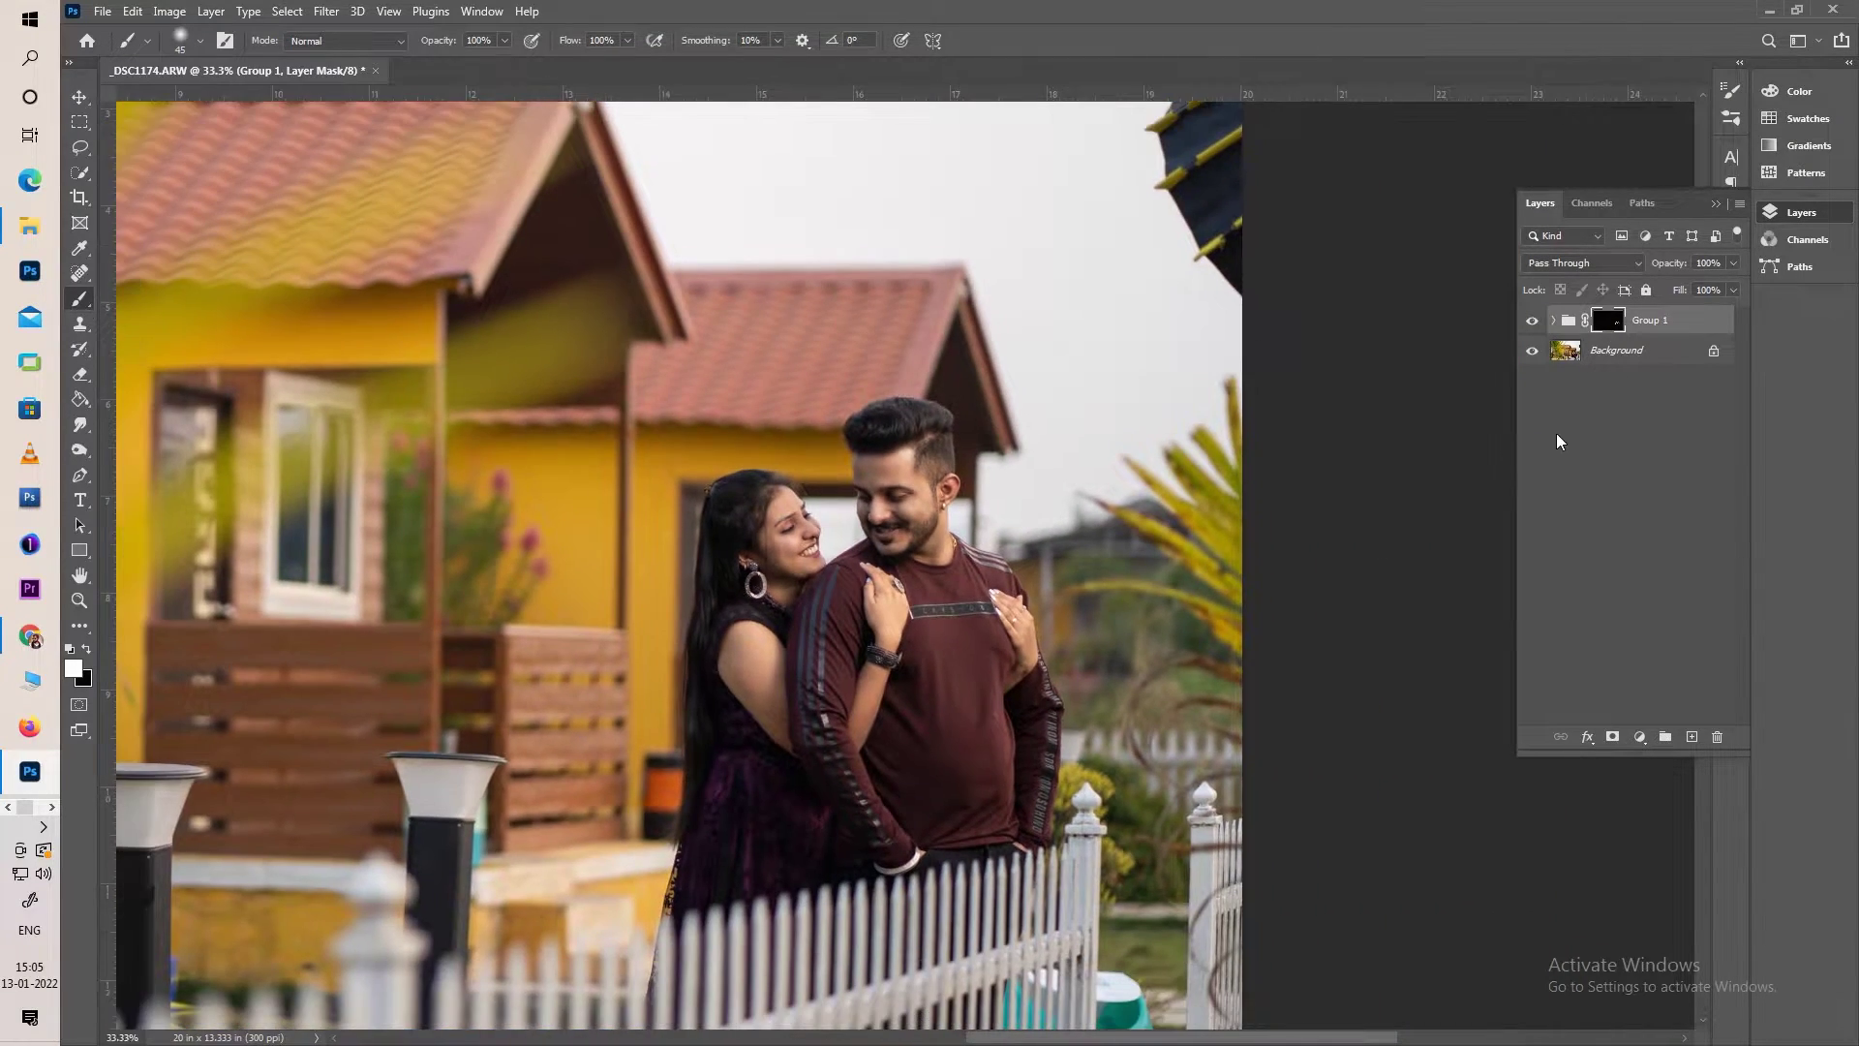
key(ctrl+minus)
key(ctrl+minus)
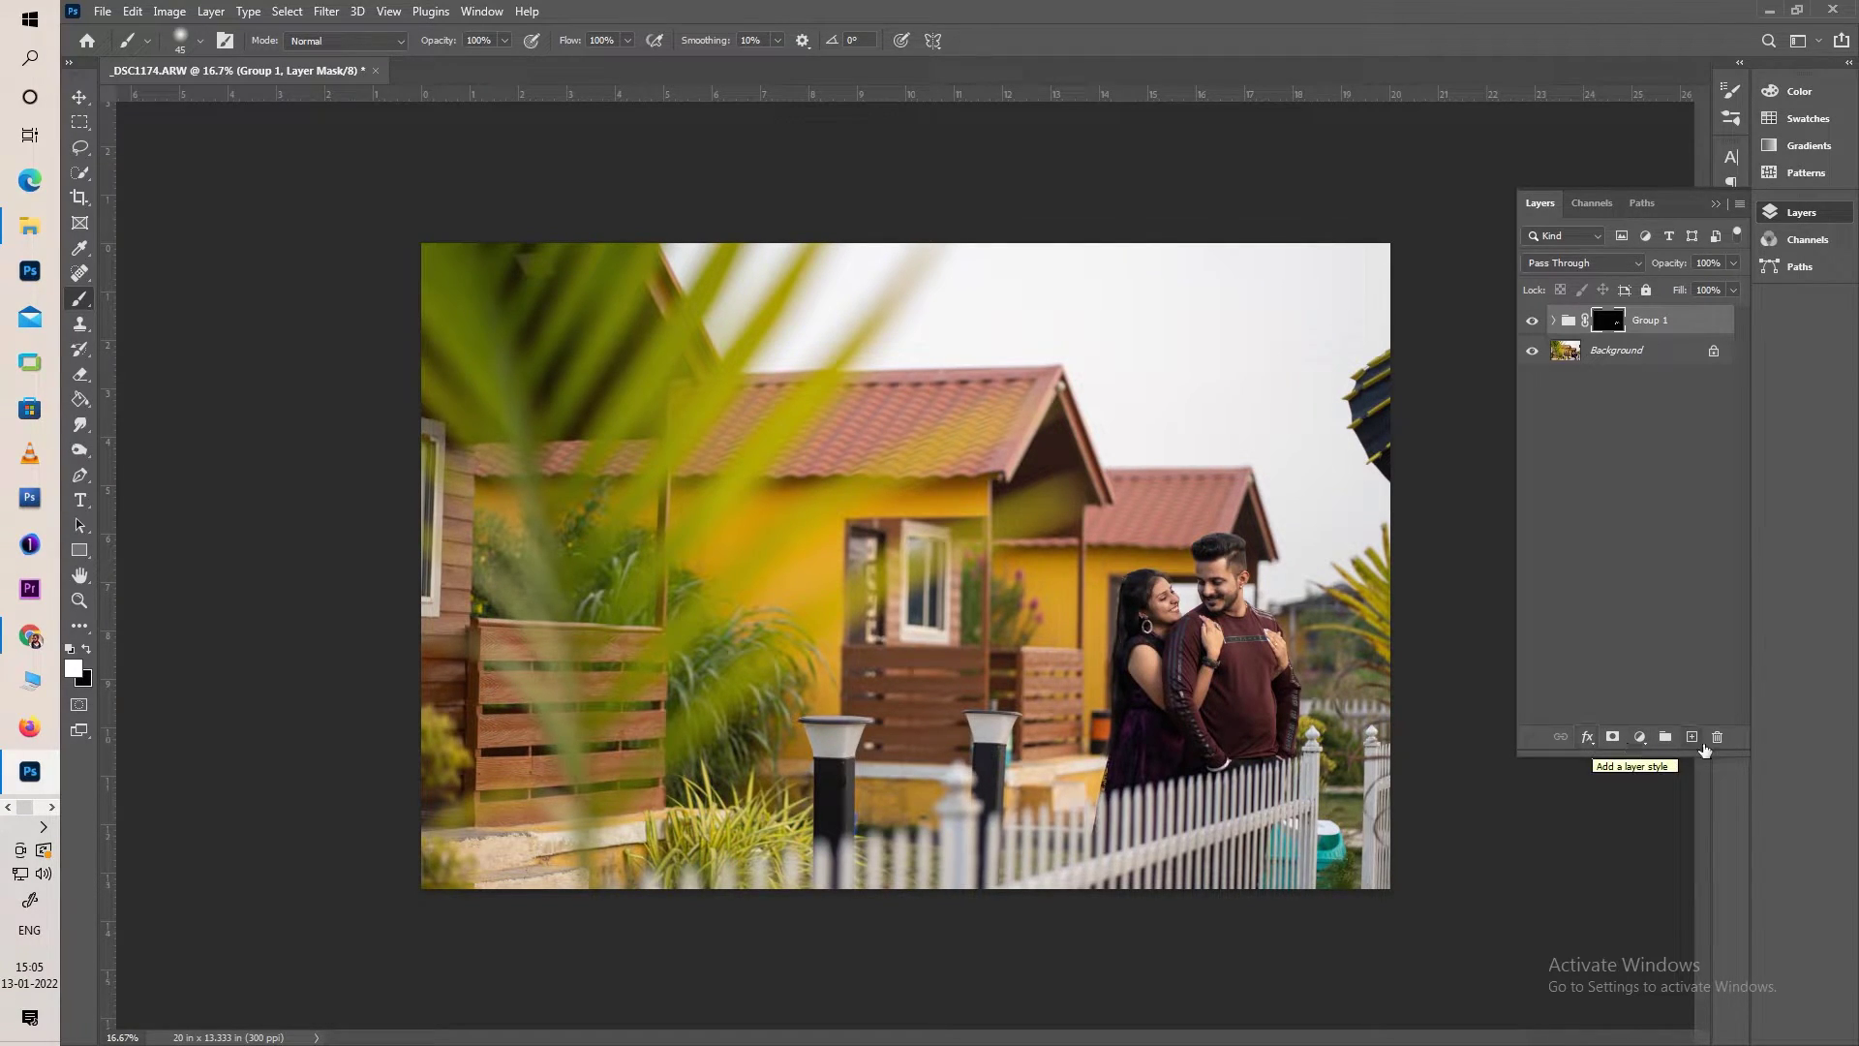
alt+click(1690, 739)
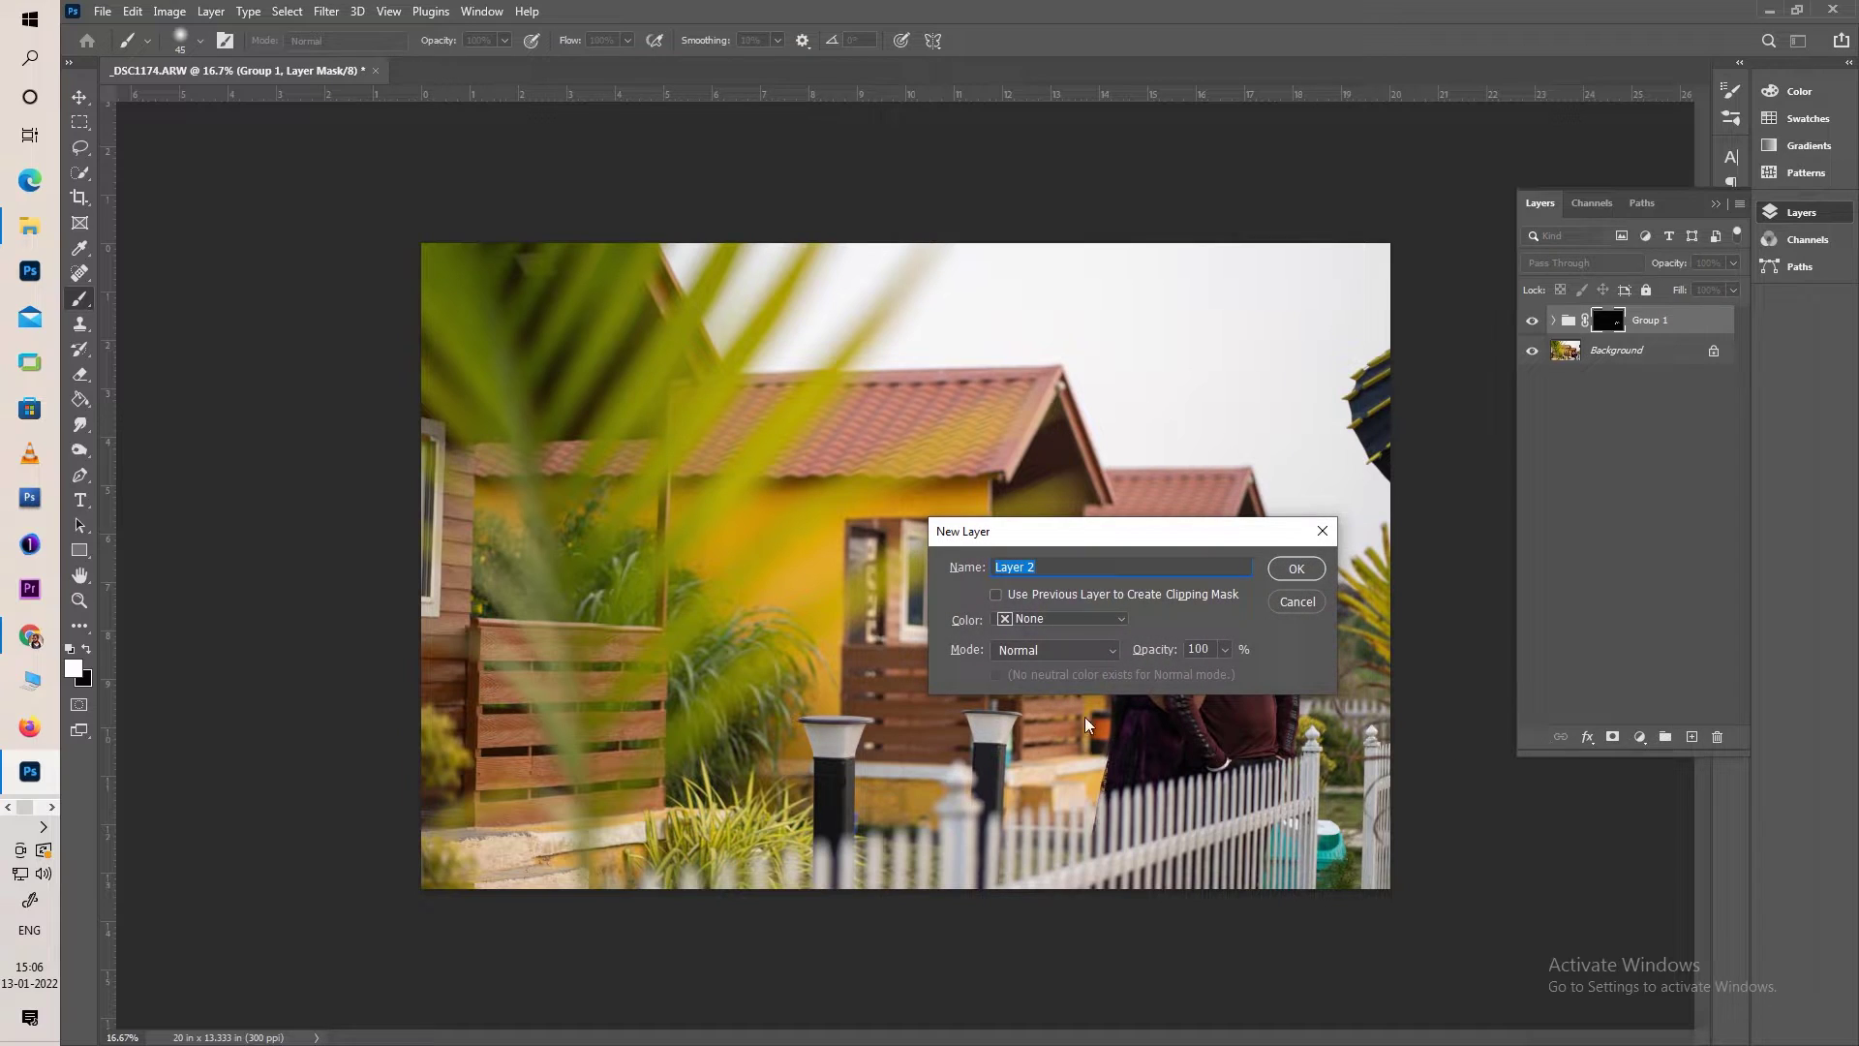
Create a Soft Light layer named 'Shadow & Highlight' filled with 50% gray
click(1069, 656)
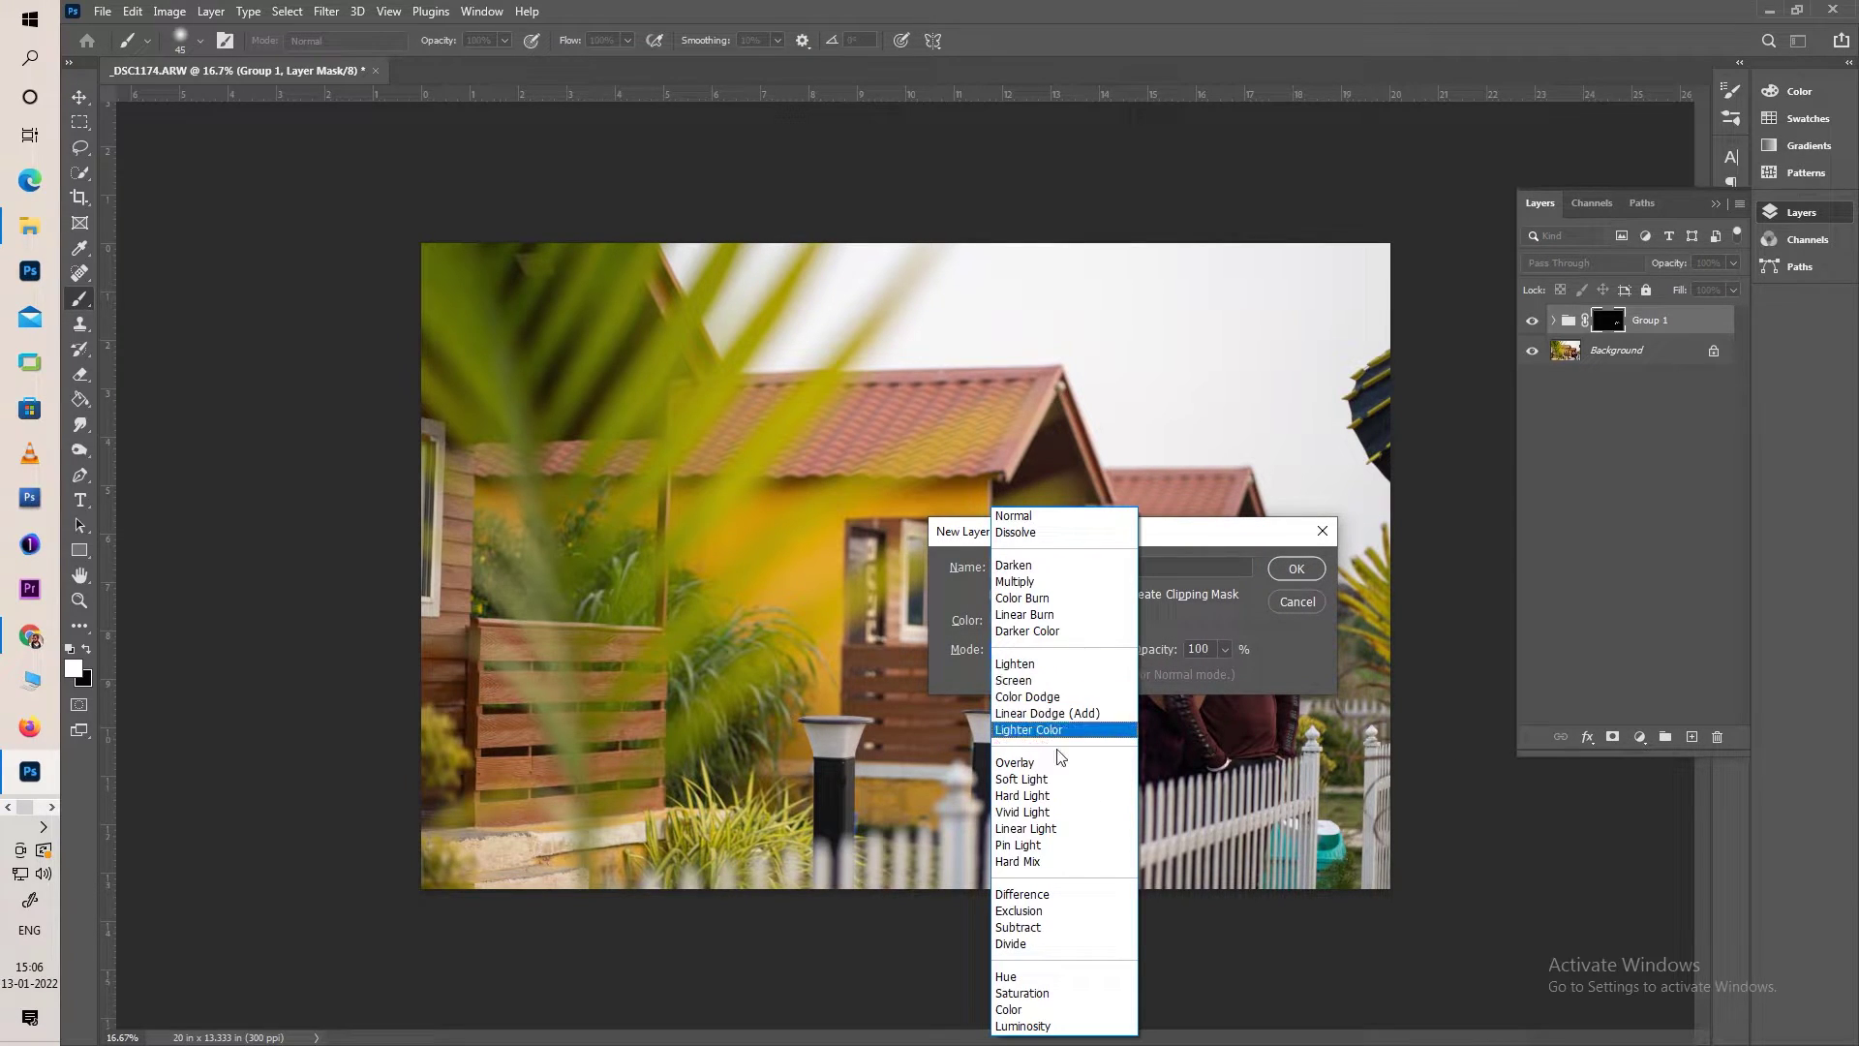
click(1024, 780)
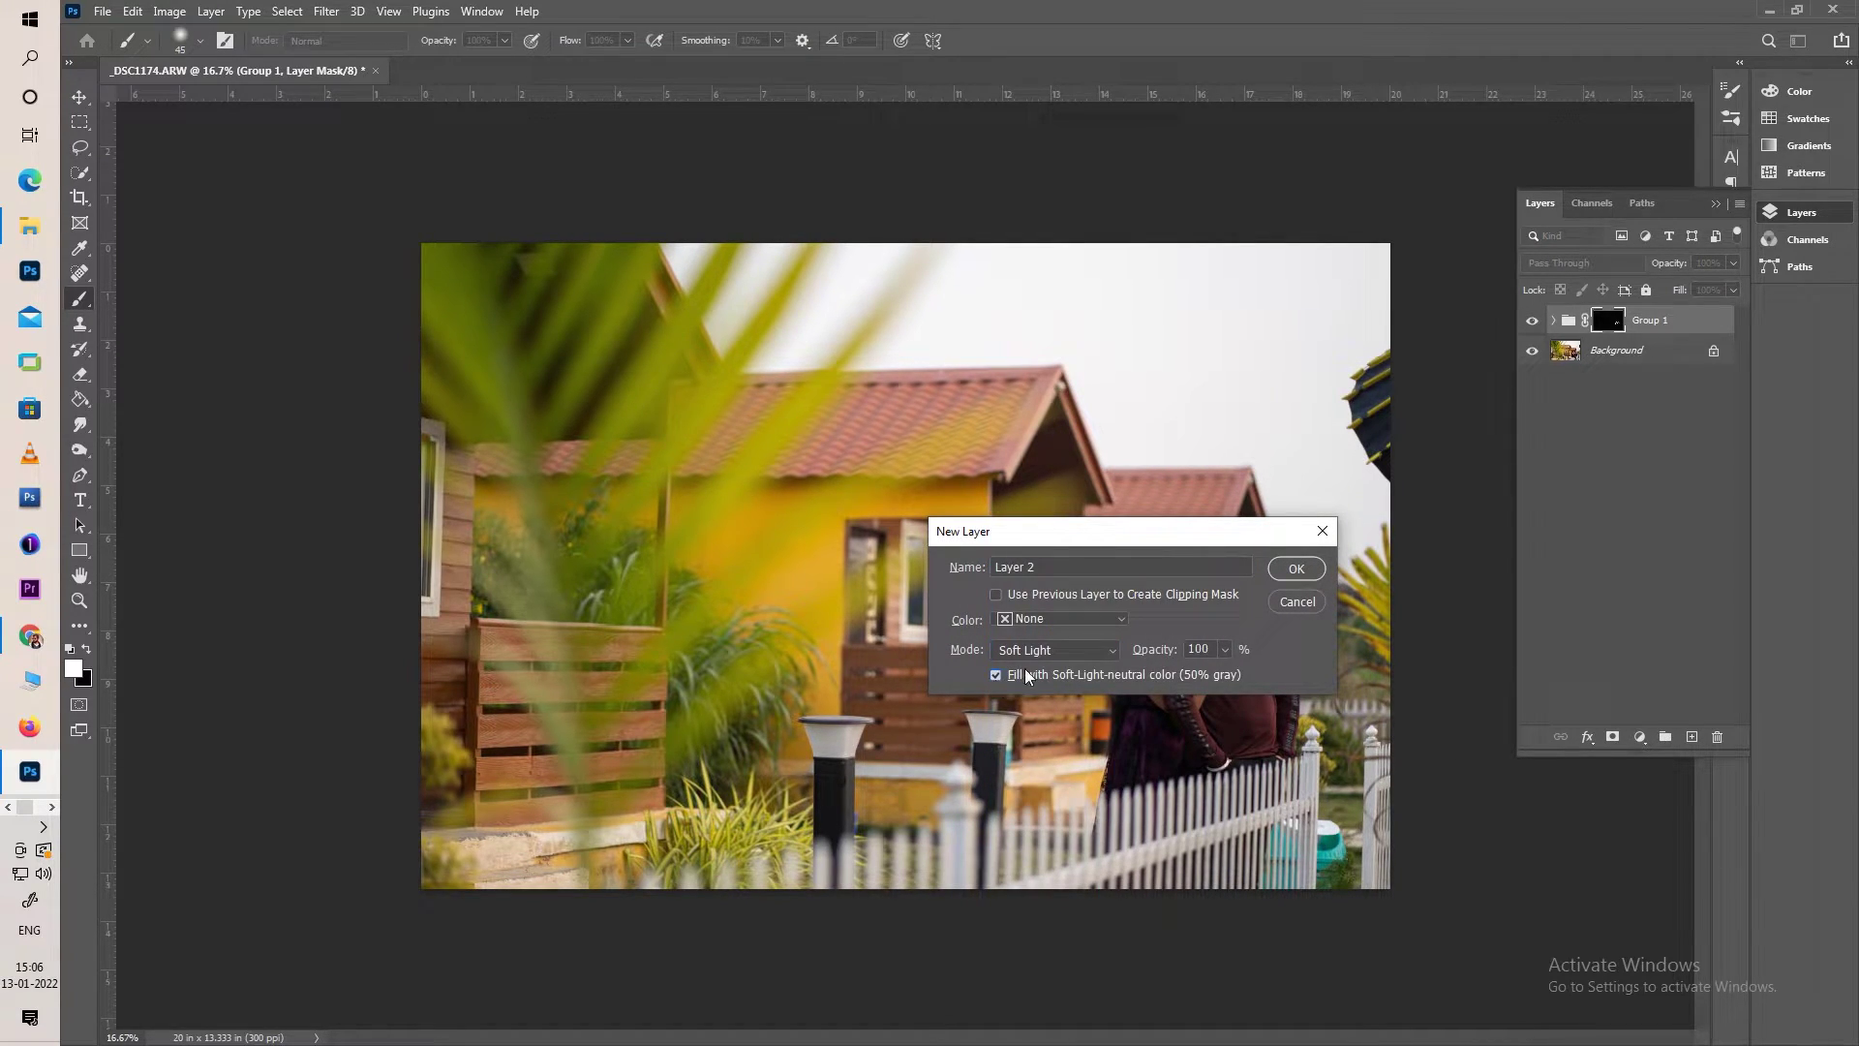
drag(1204, 574, 954, 578)
text(Shadow )
text(& Highlight)
click(1297, 571)
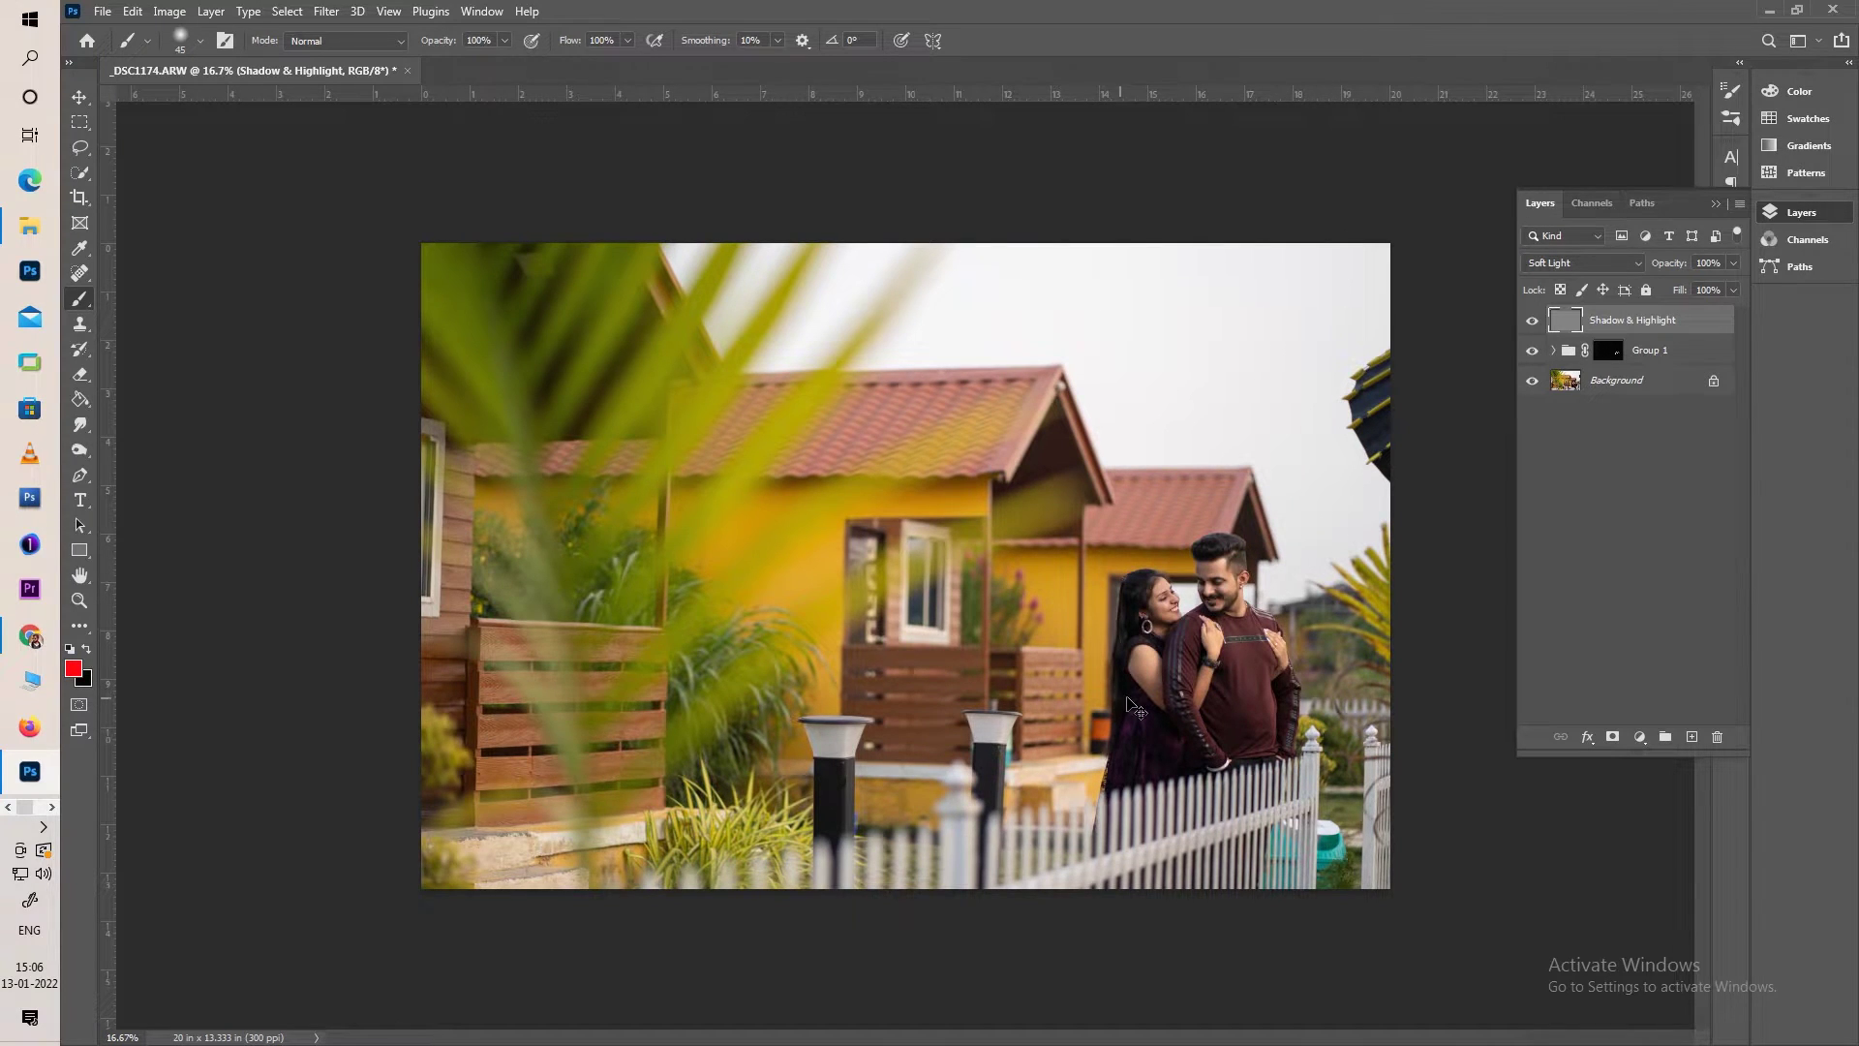
scroll(1128, 702, up, 1)
scroll(1356, 635, up, 1)
scroll(1245, 630, up, 2)
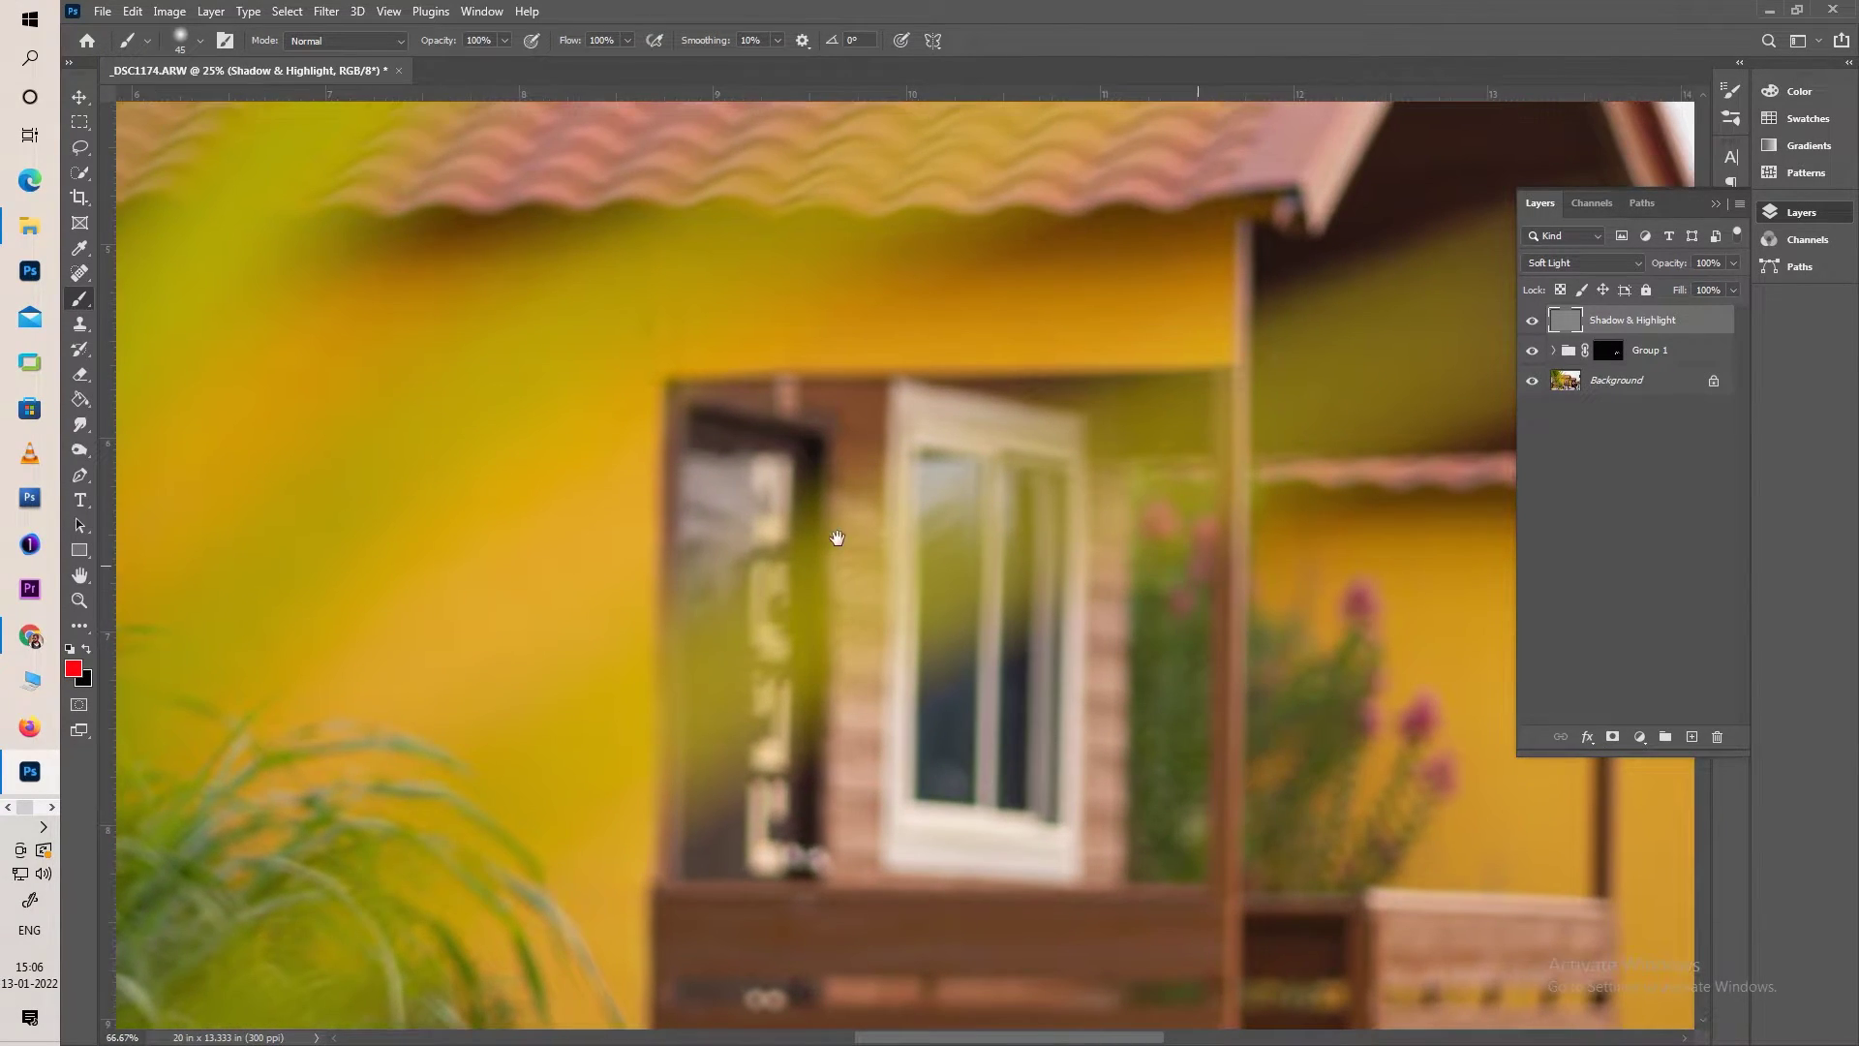
drag(1117, 606, 746, 614)
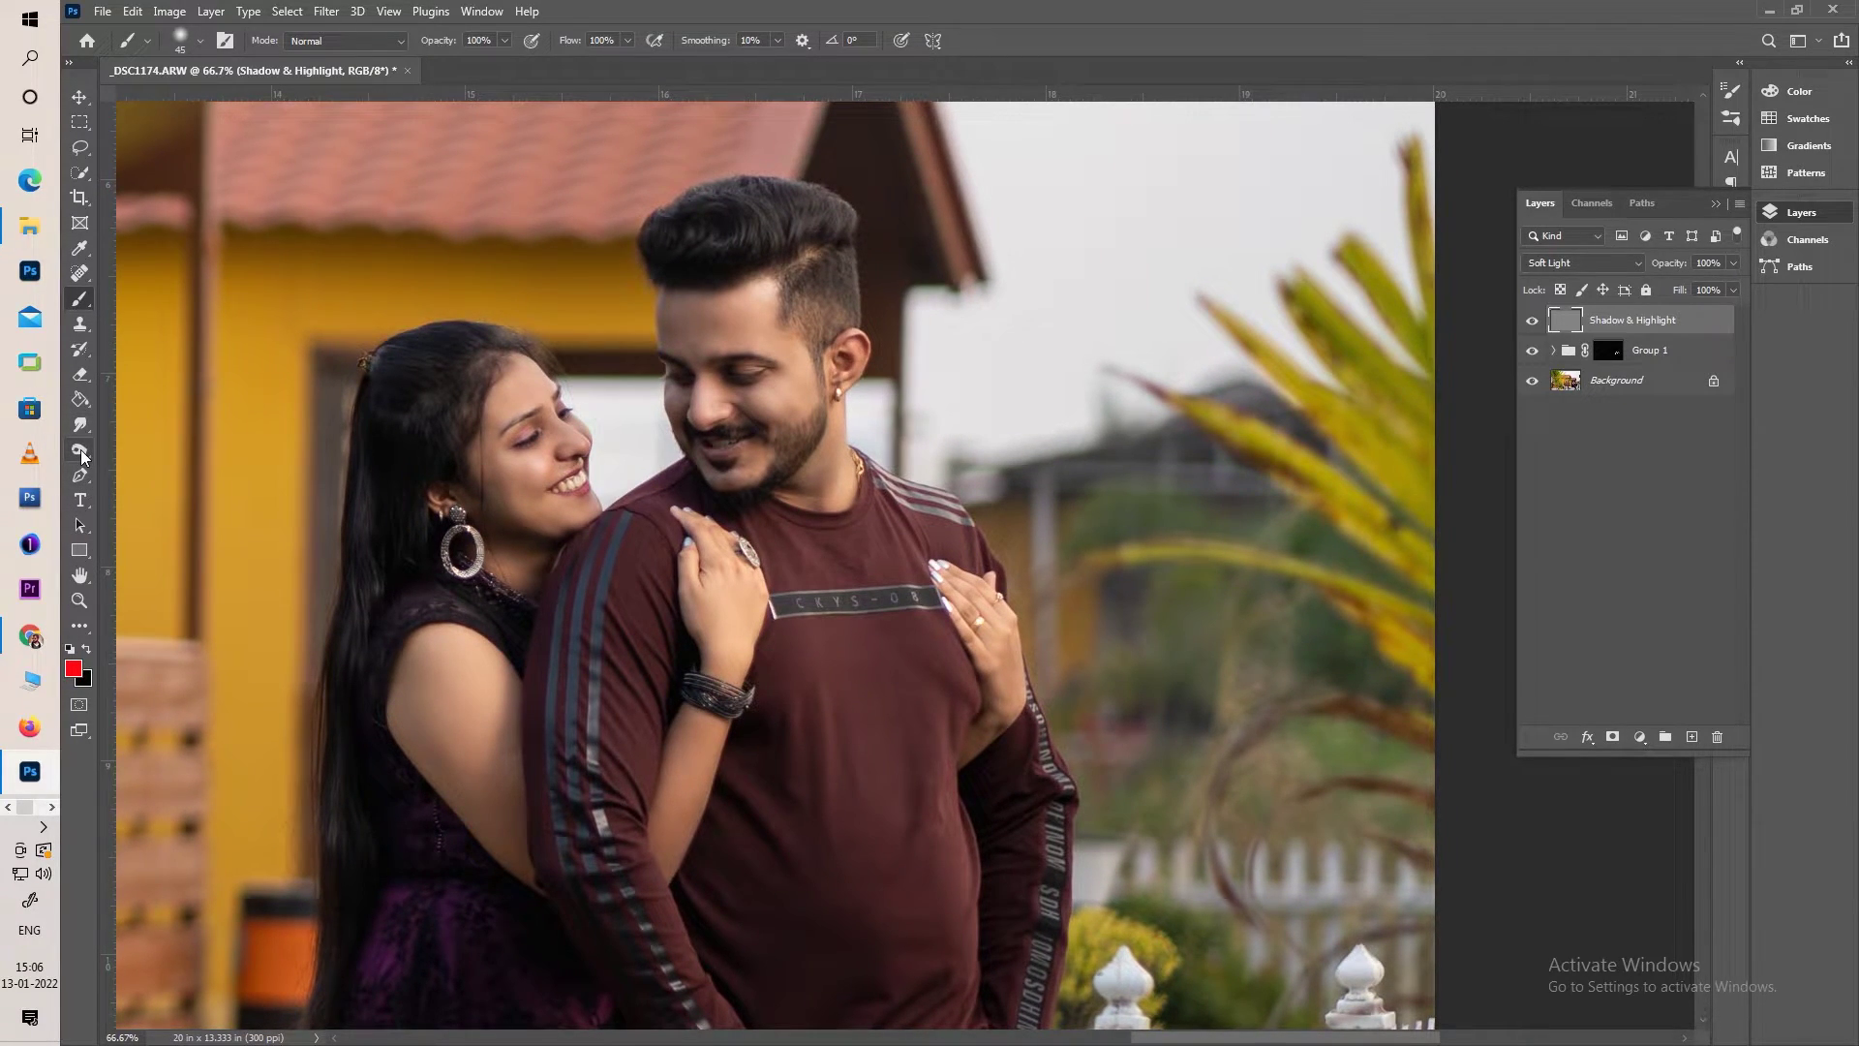
Dodge the man's and woman's cheeks on the gray layer, then toggle it to compare
click(81, 449)
click(158, 449)
key(bracketleft)
key(bracketleft)
key(bracketleft)
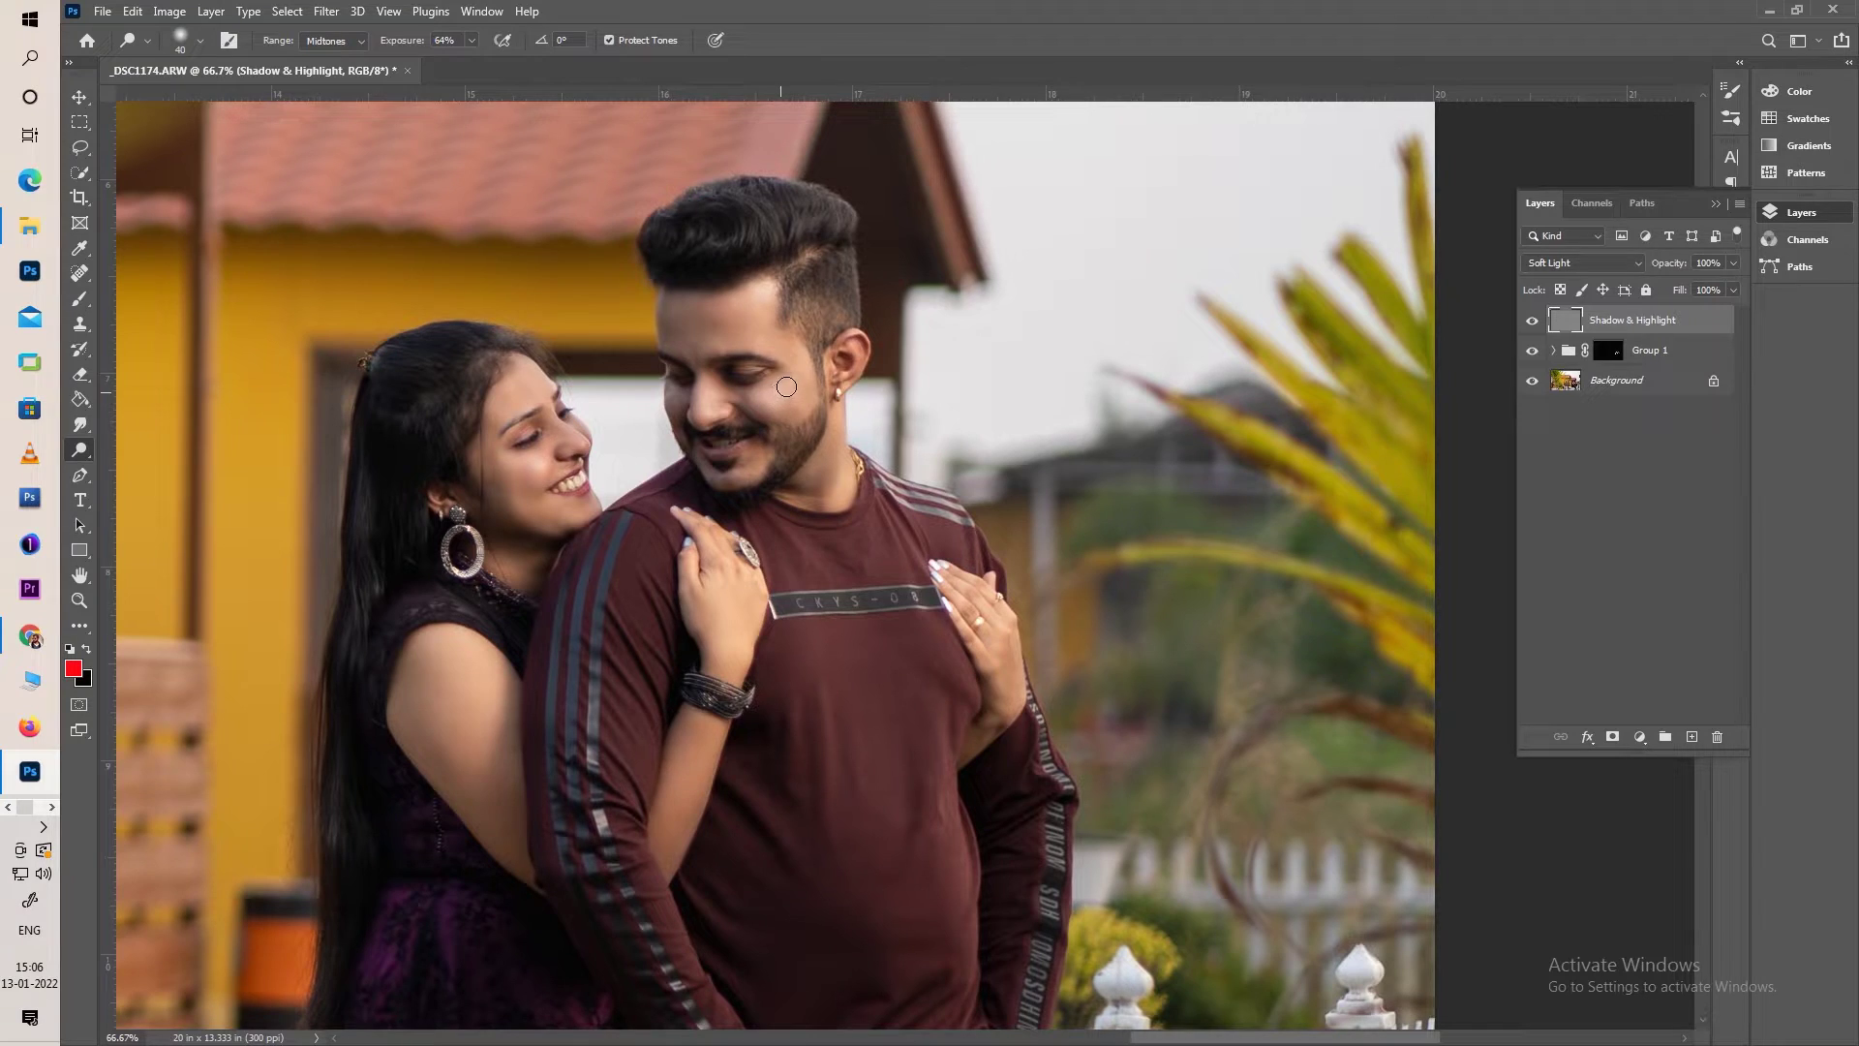
drag(756, 409, 773, 403)
mouse_move(559, 464)
mouse_down()
mouse_move(550, 495)
mouse_move(537, 467)
mouse_up()
click(1533, 323)
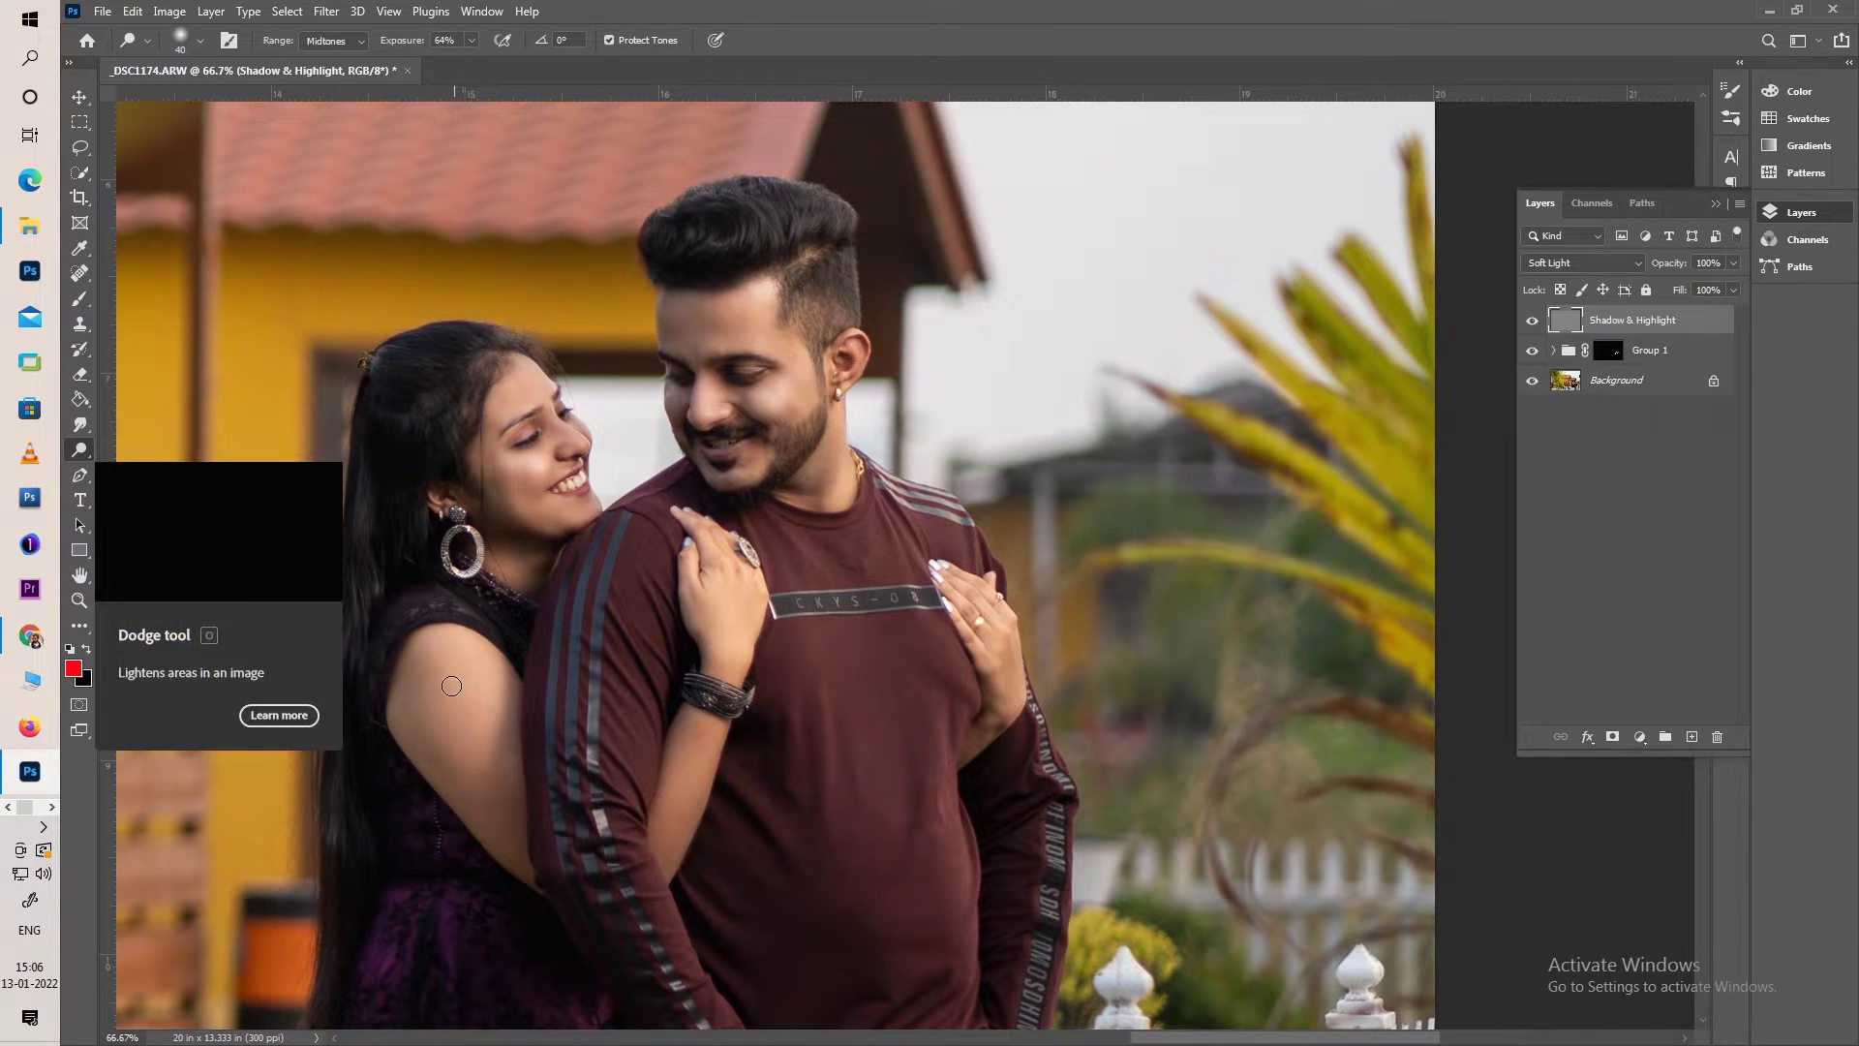
Lighten the woman's arm and the man's sleeve with a larger dodge brush
key(bracketright)
key(bracketright)
key(bracketright)
key(bracketright)
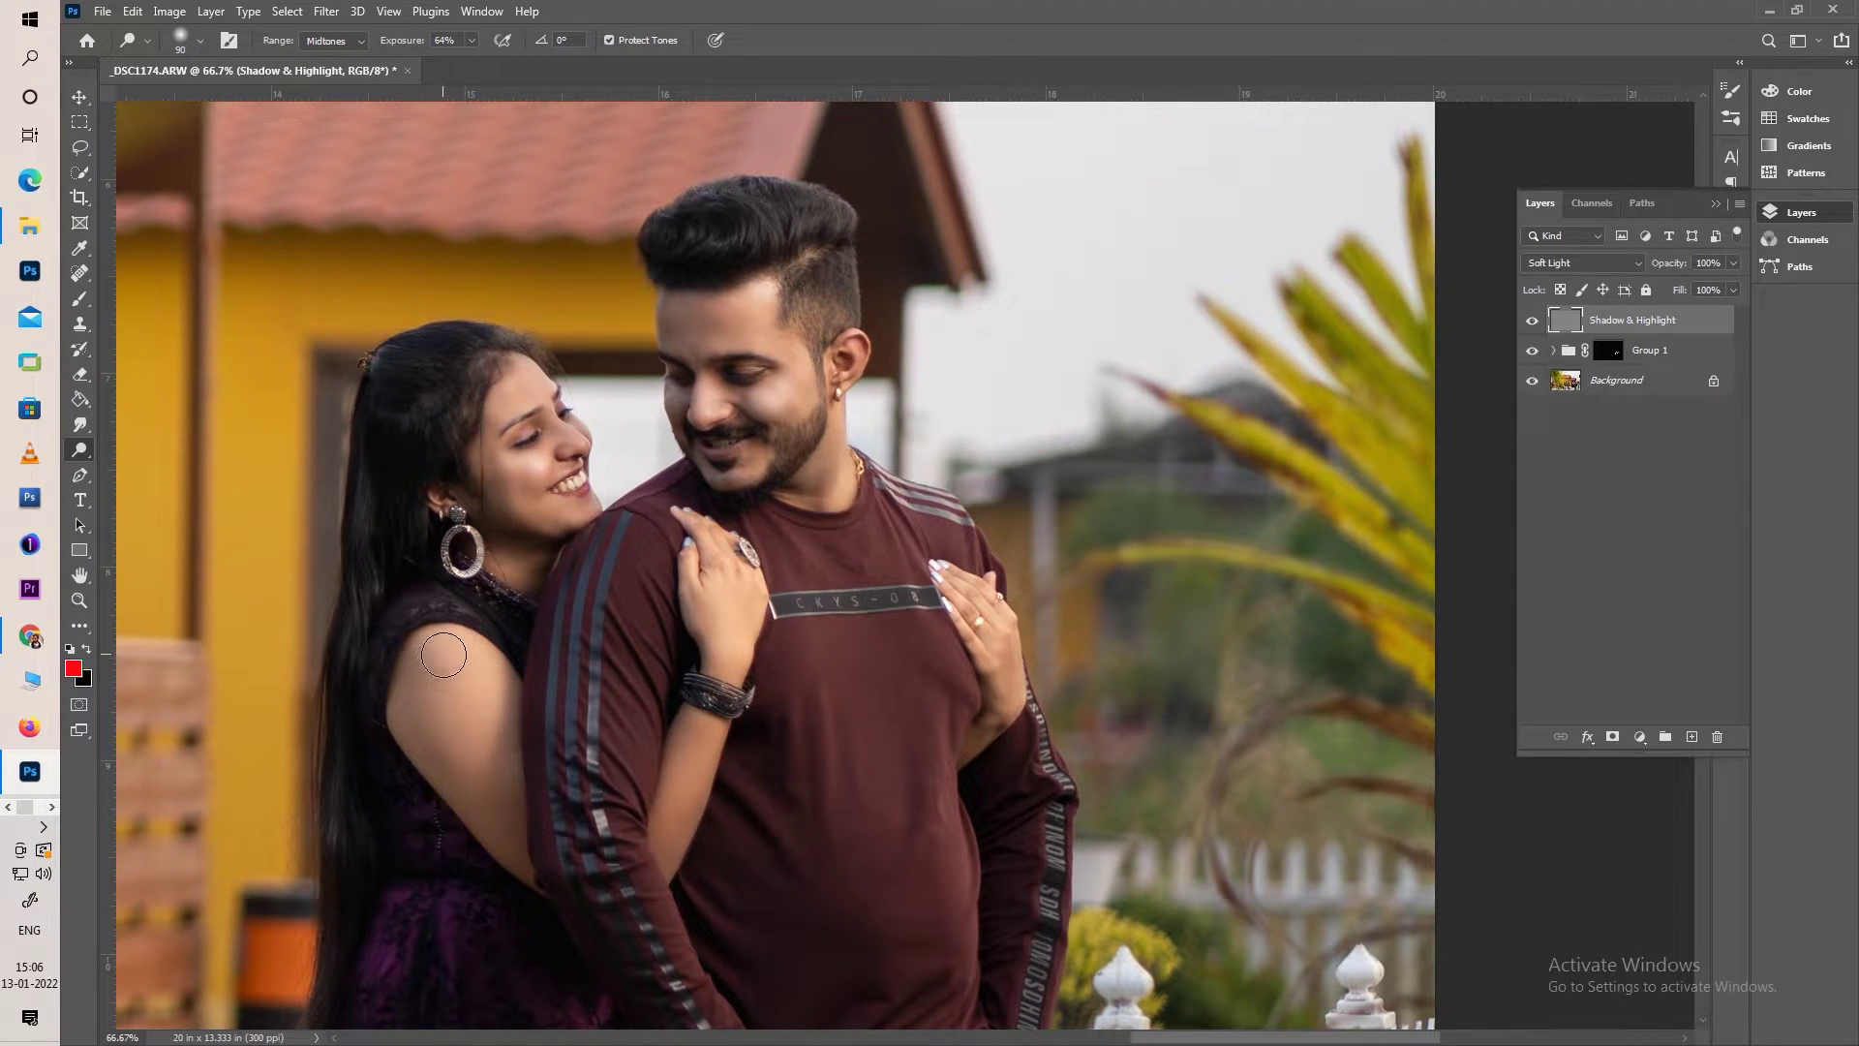
drag(449, 650, 694, 786)
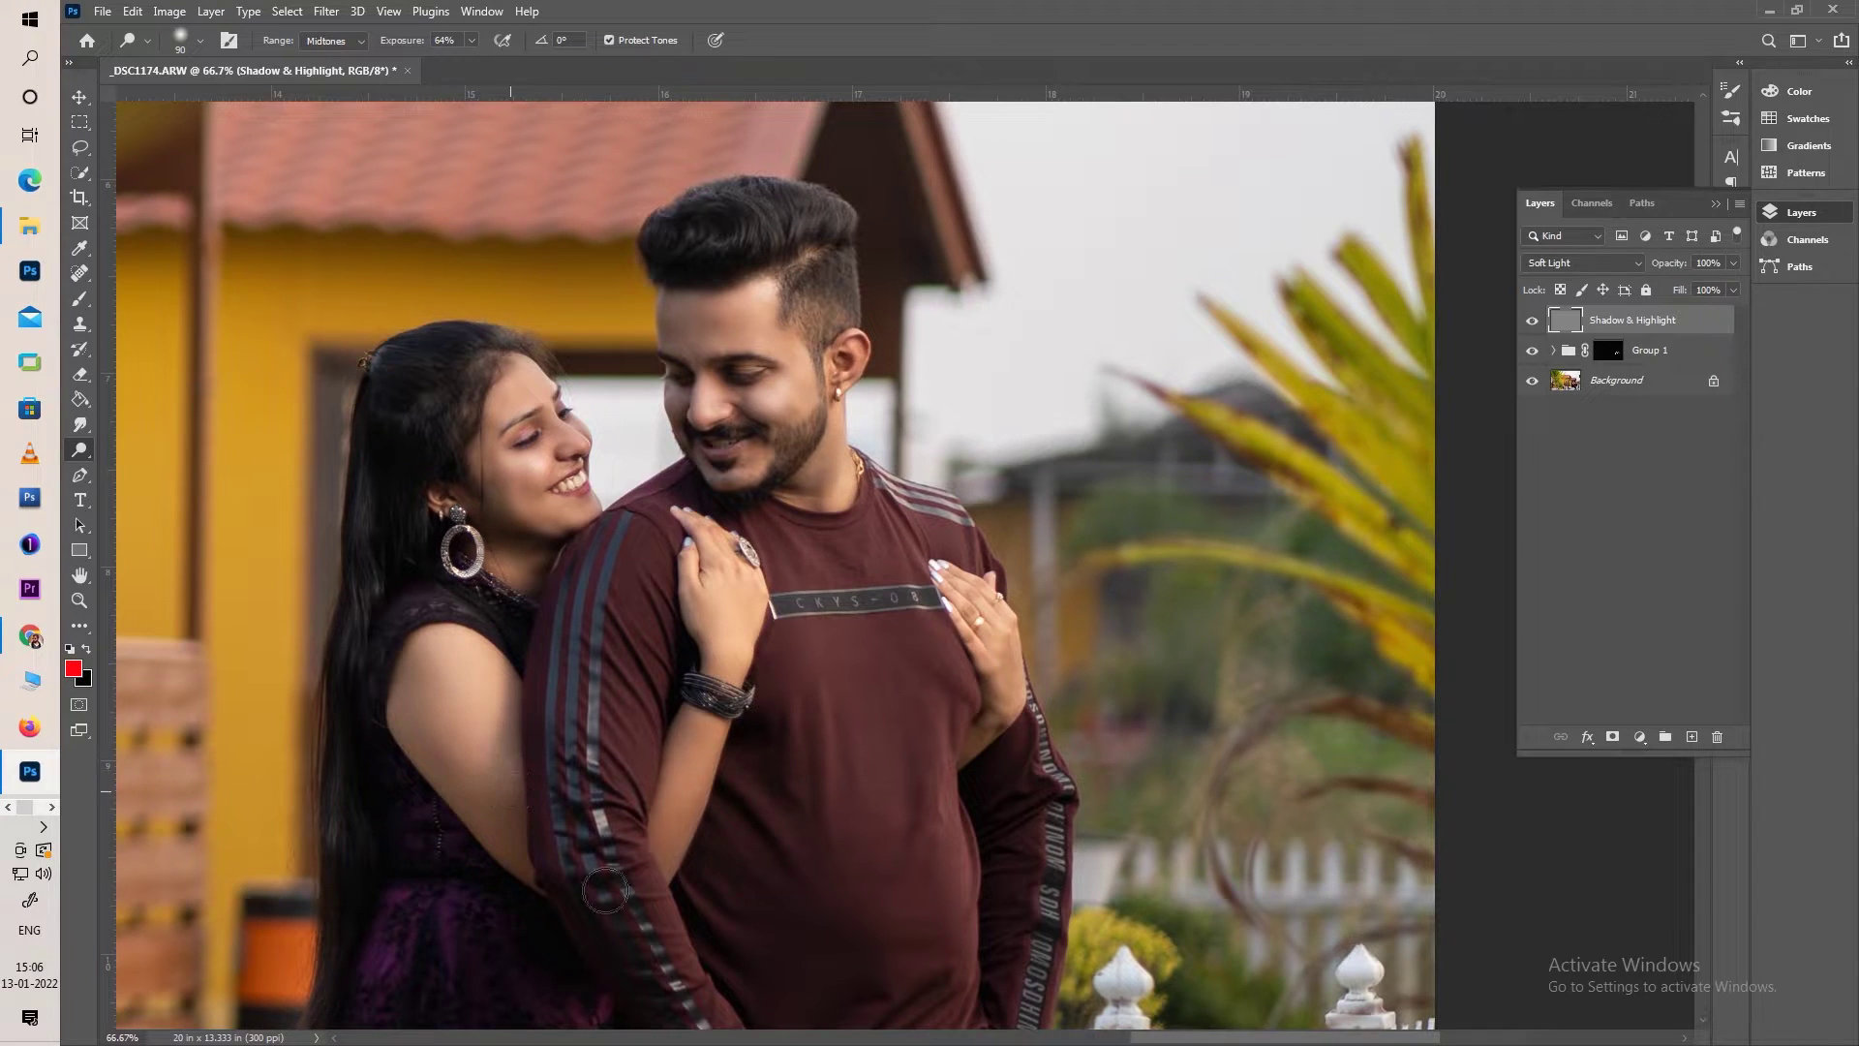
key(bracketleft)
key(bracketleft)
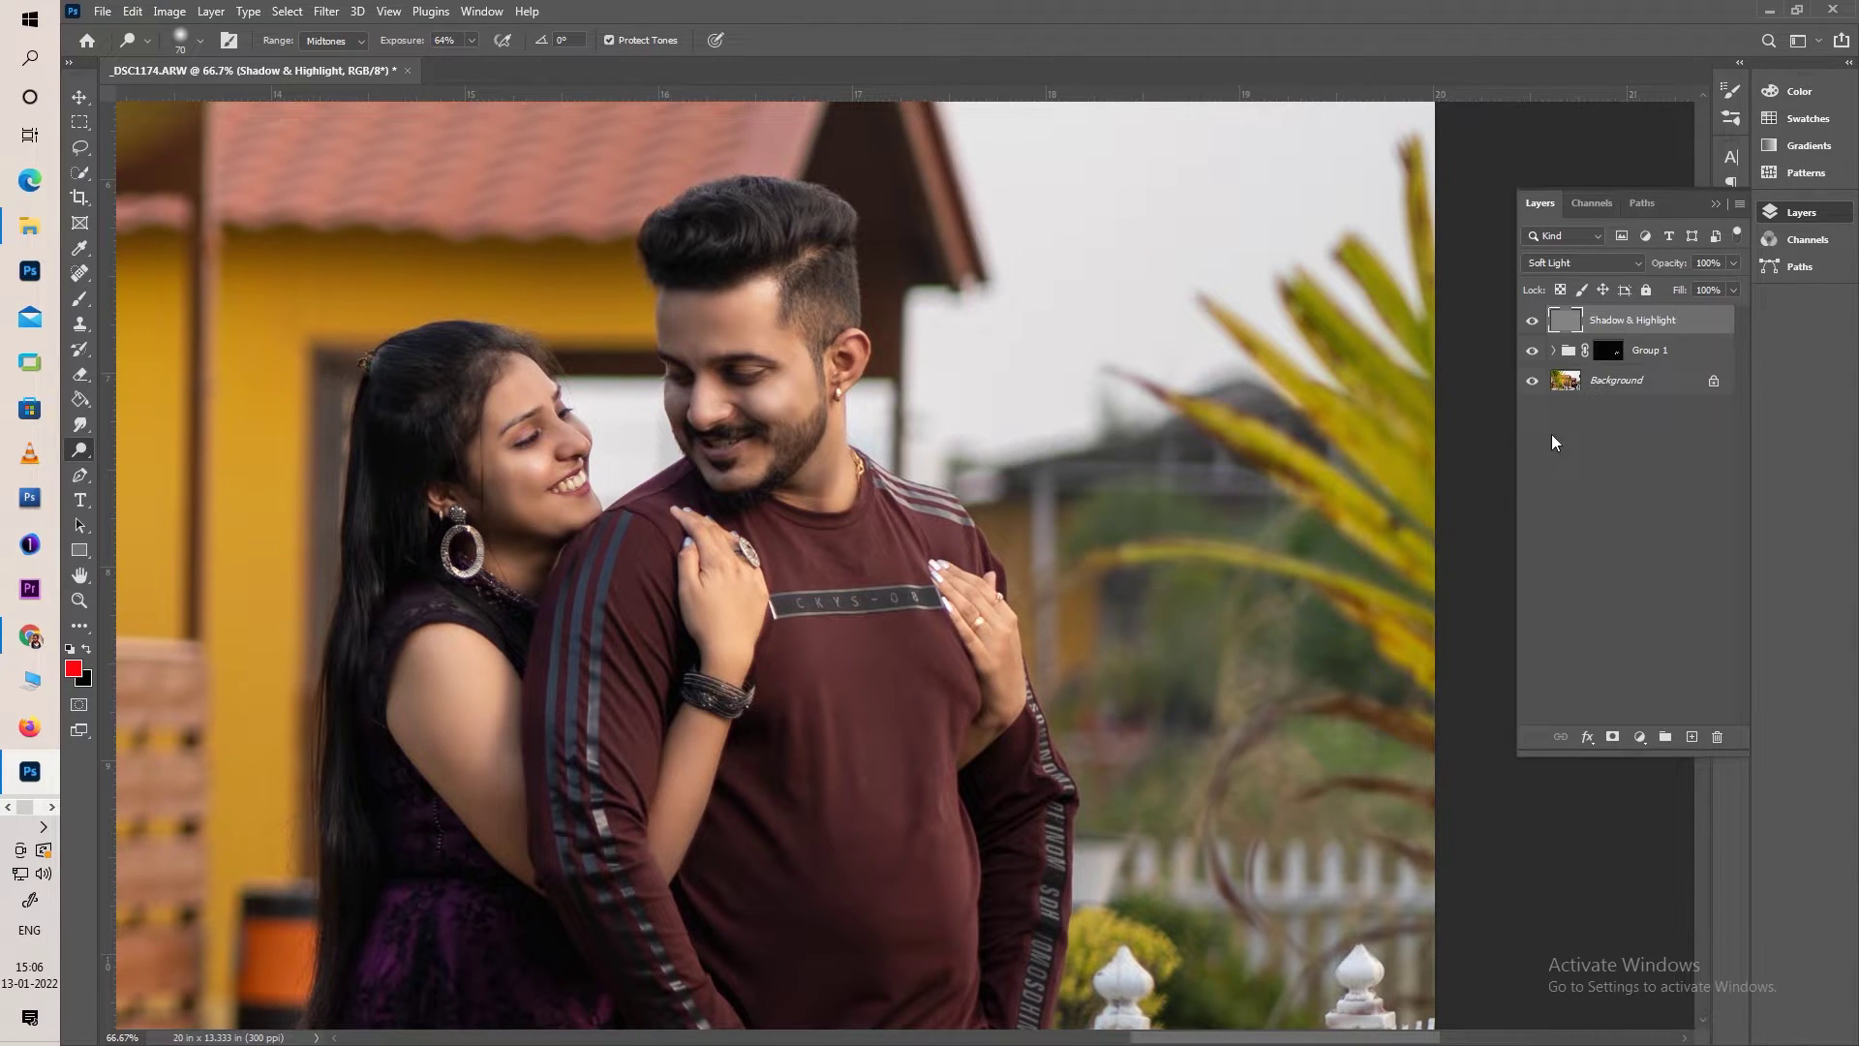
key(bracketleft)
key(bracketleft)
key(bracketleft)
Deepen shadows with the Burn Tool and toggle the layer to compare
right_click(79, 451)
click(144, 472)
key(bracketleft)
key(bracketleft)
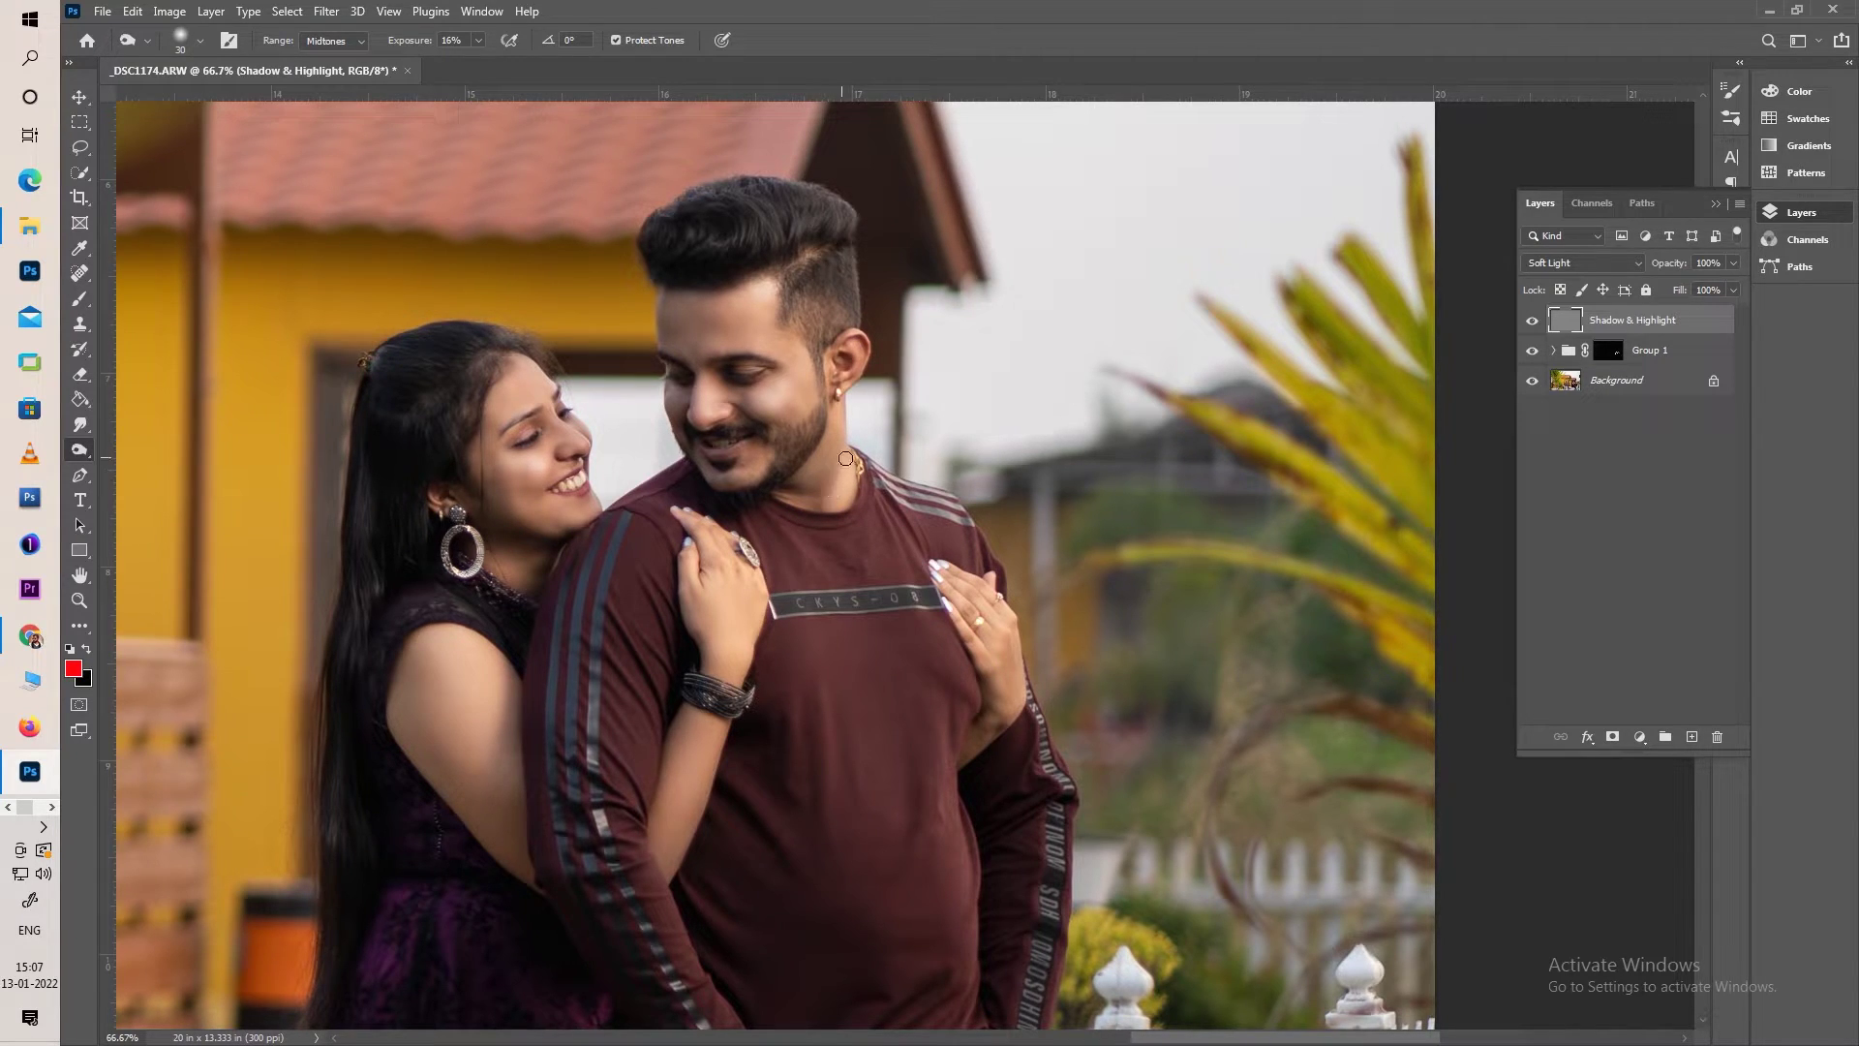
key(bracketright)
click(1532, 322)
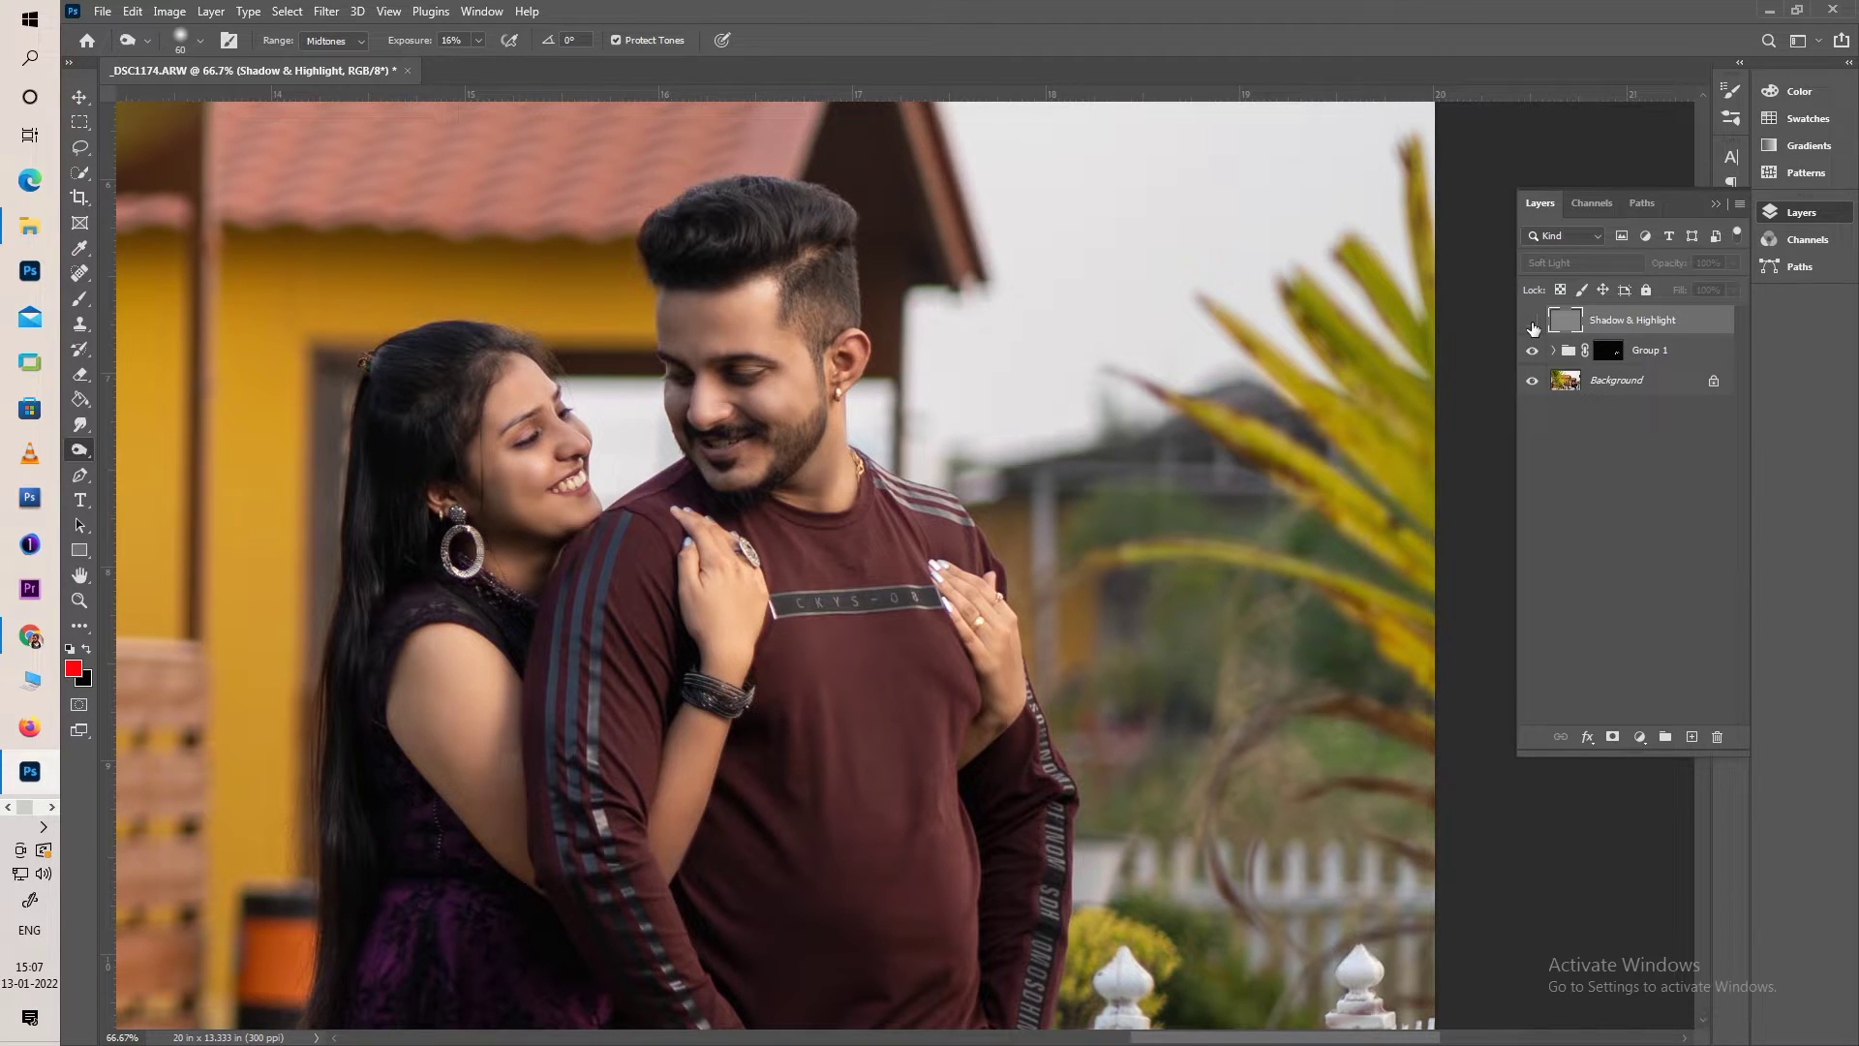
Compare Shadow & Highlight on and off, then merge all visible layers into a new layer
click(1532, 322)
click(1532, 322)
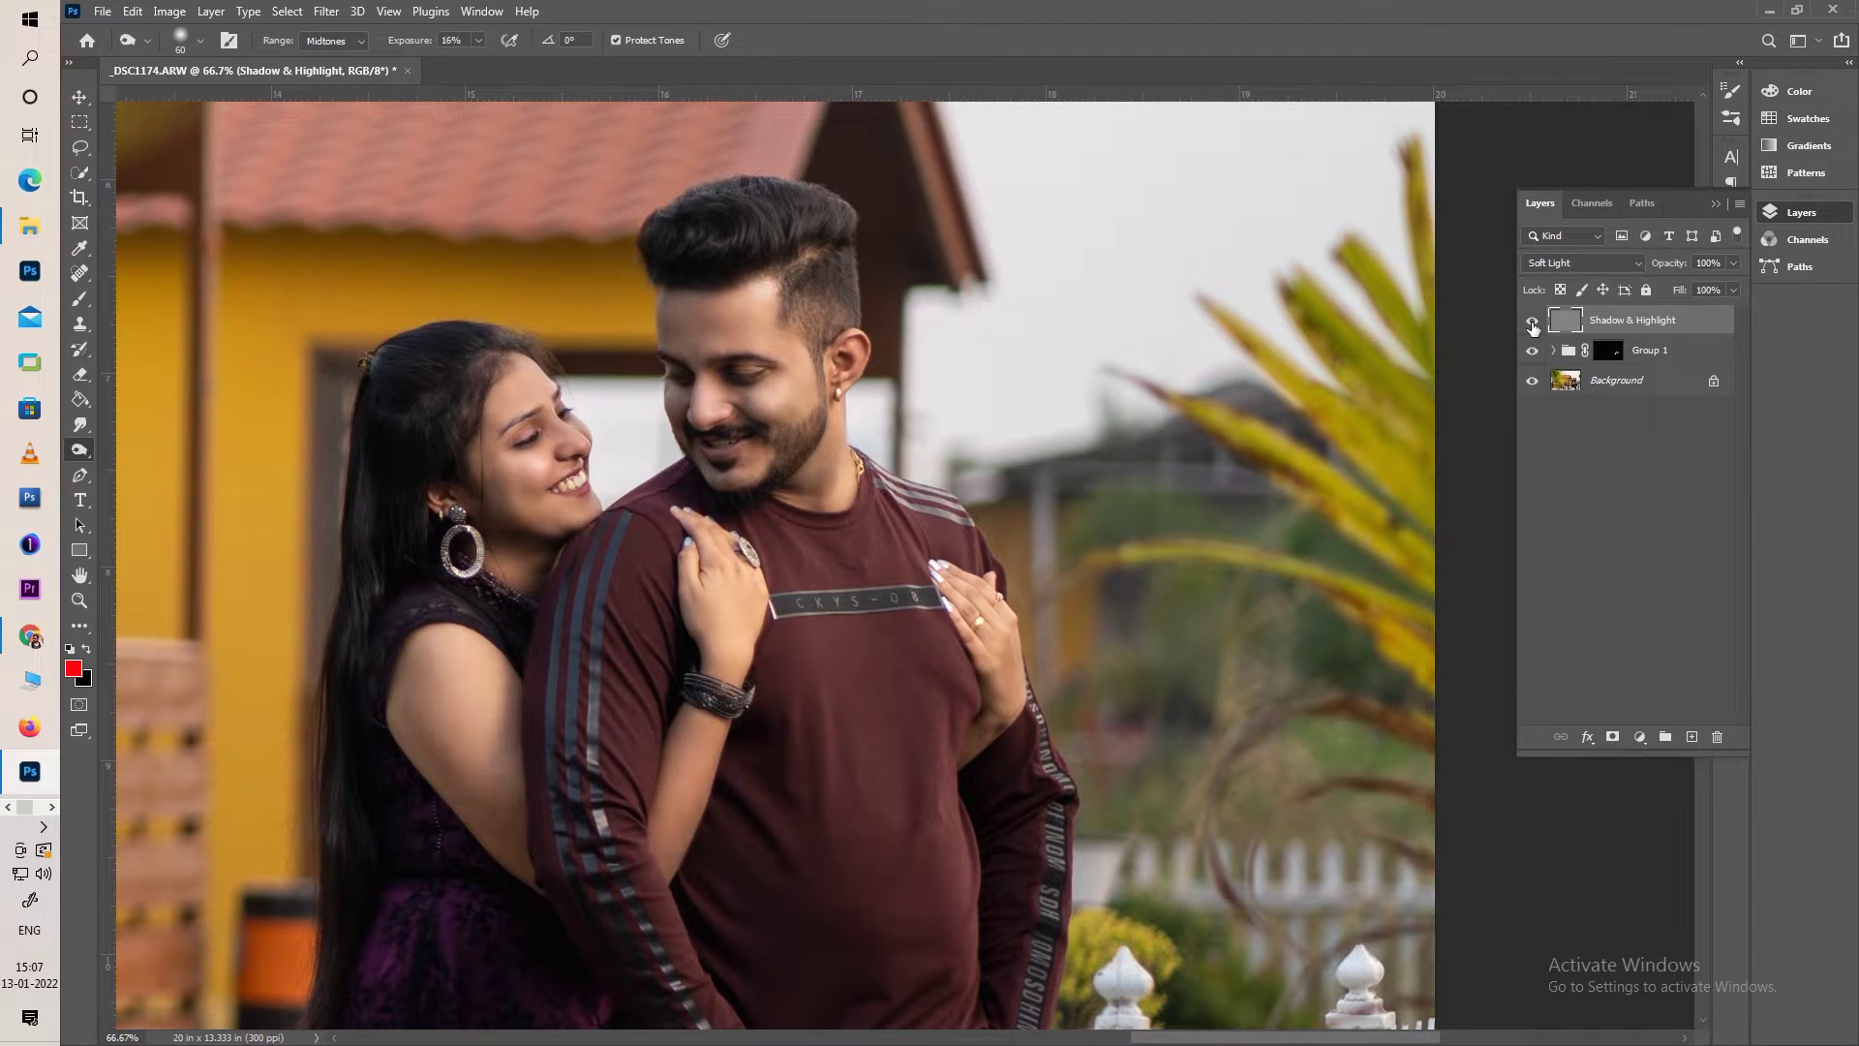
key(ctrl+minus)
key(ctrl+minus)
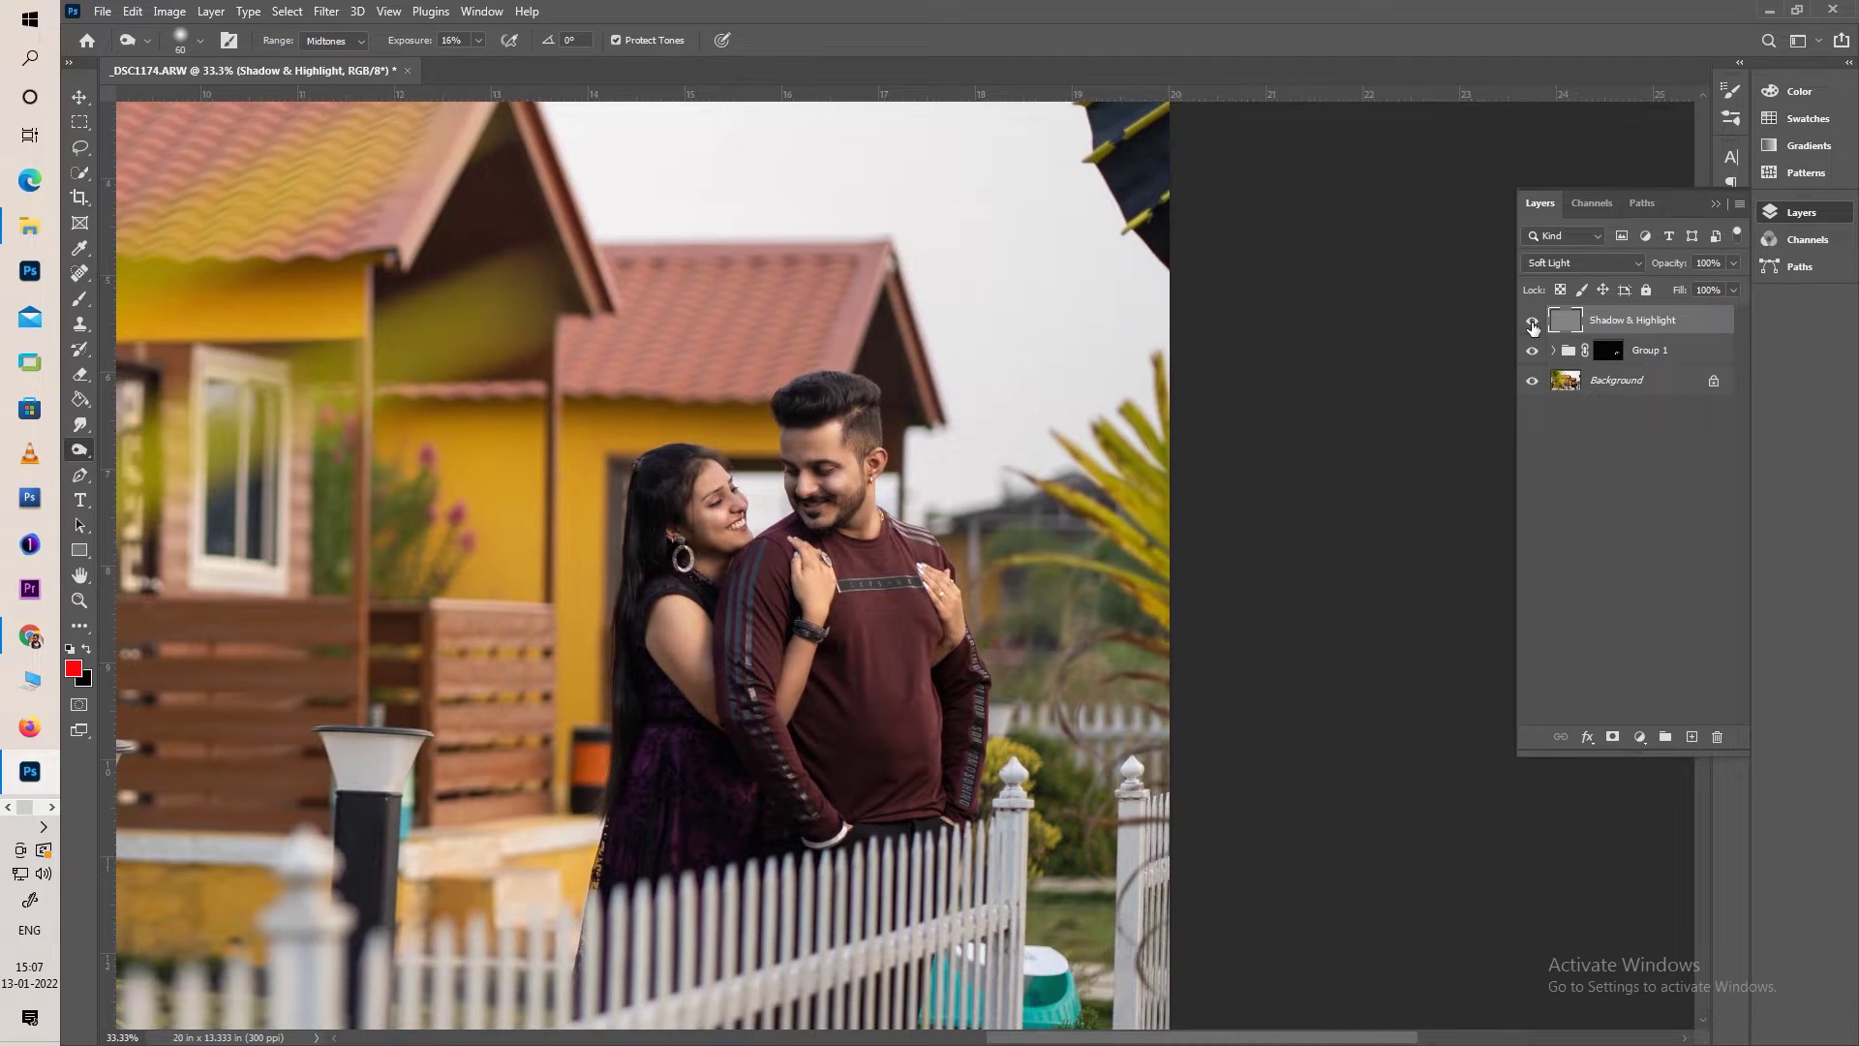
key(ctrl+minus)
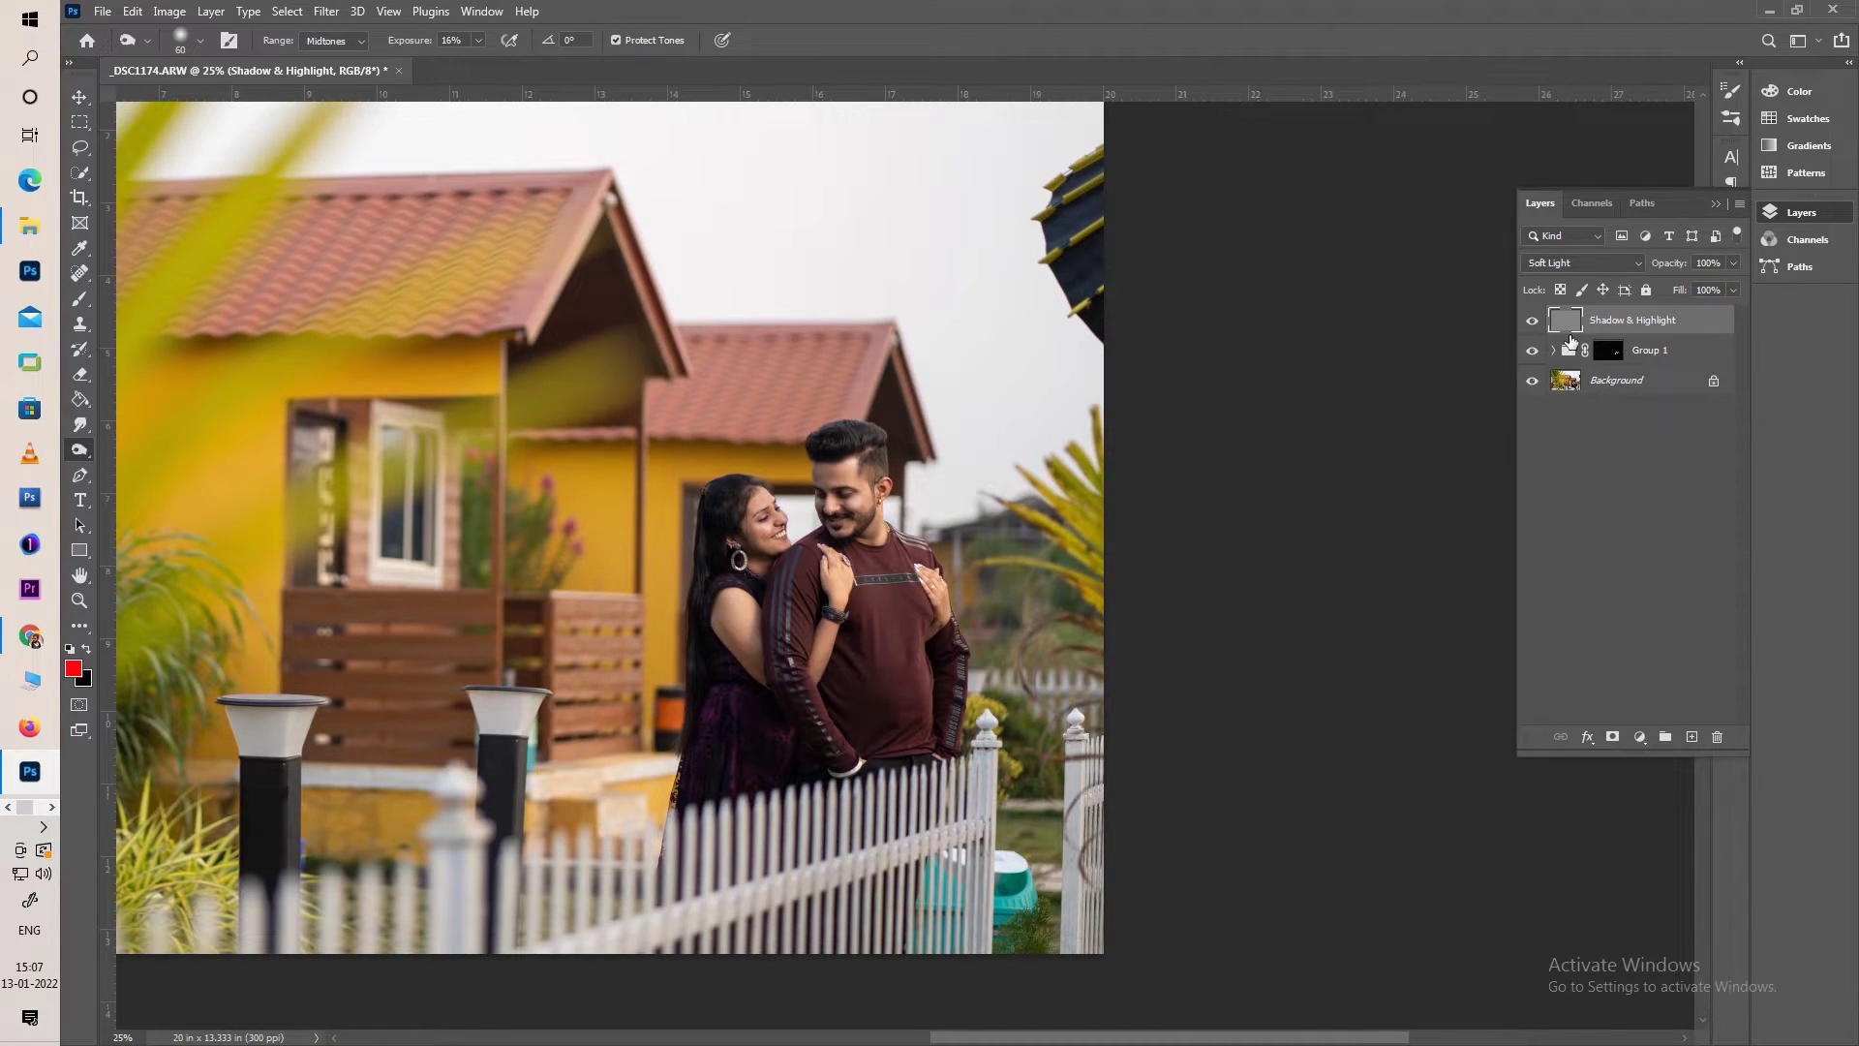
key(ctrl+shift+alt+e)
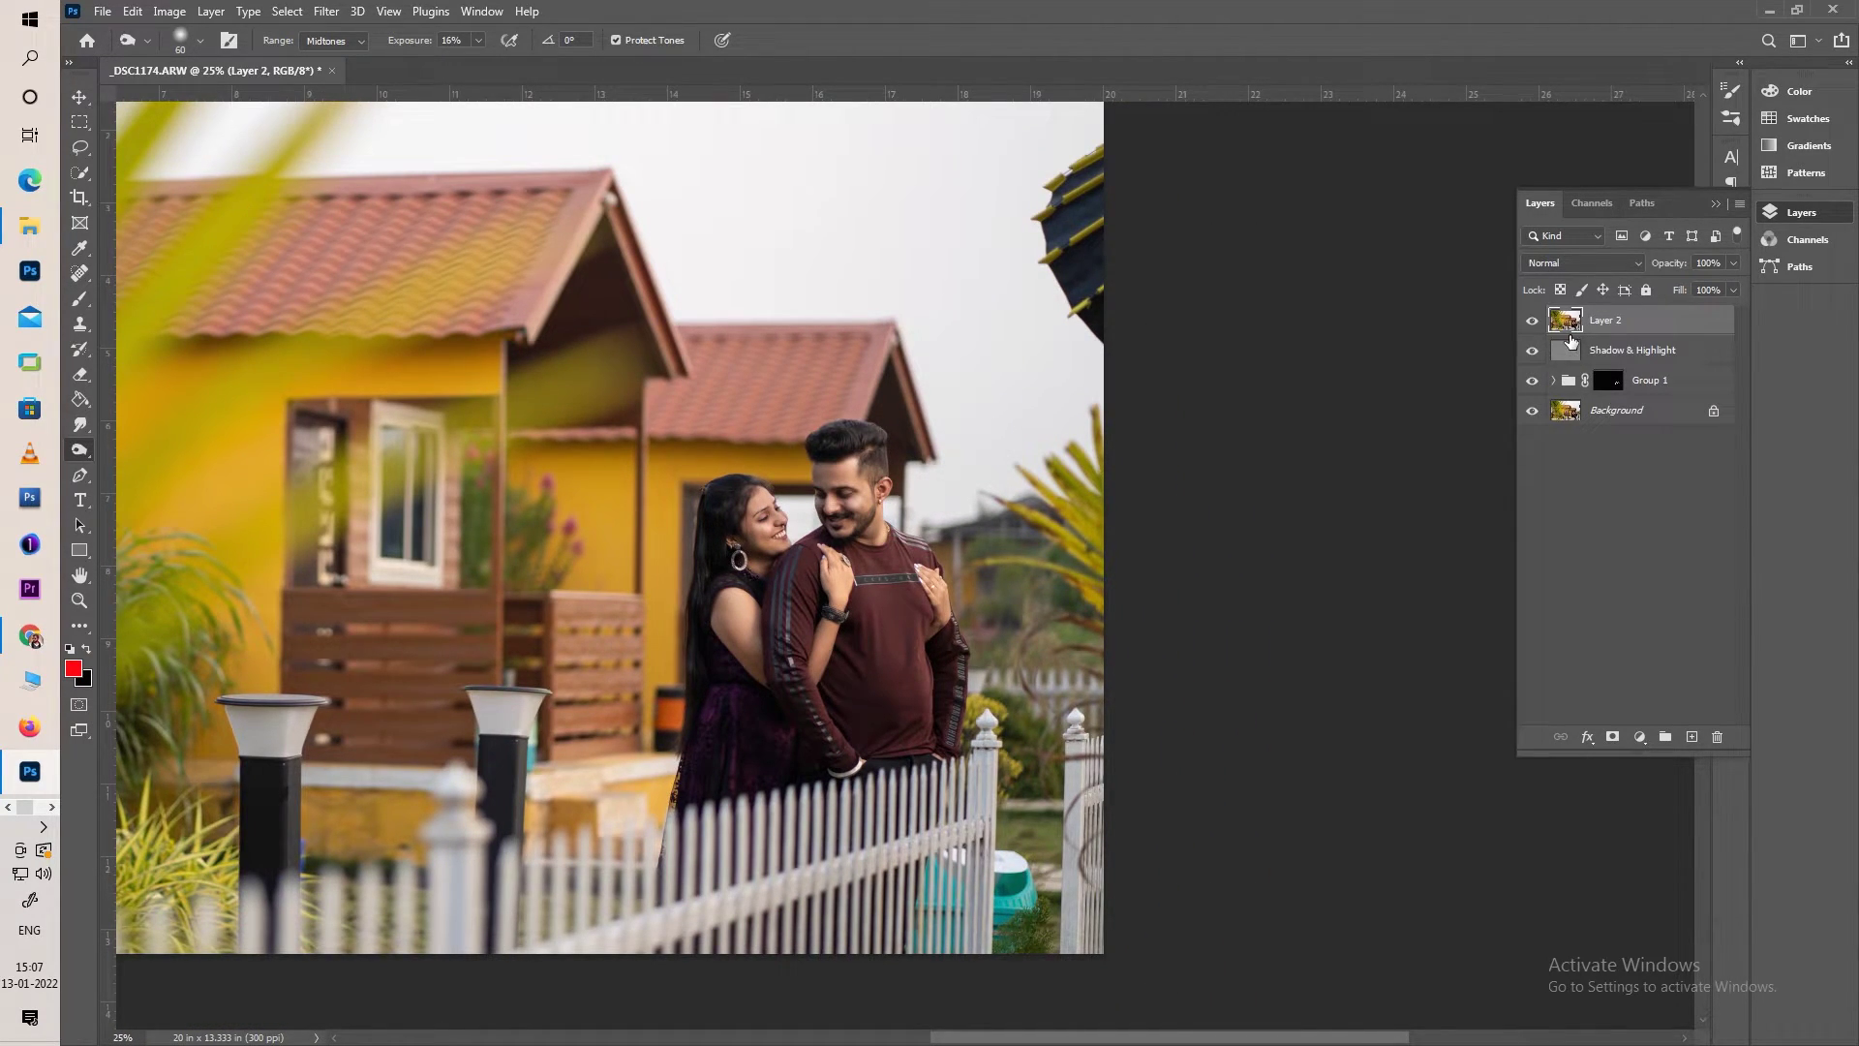
key(ctrl+minus)
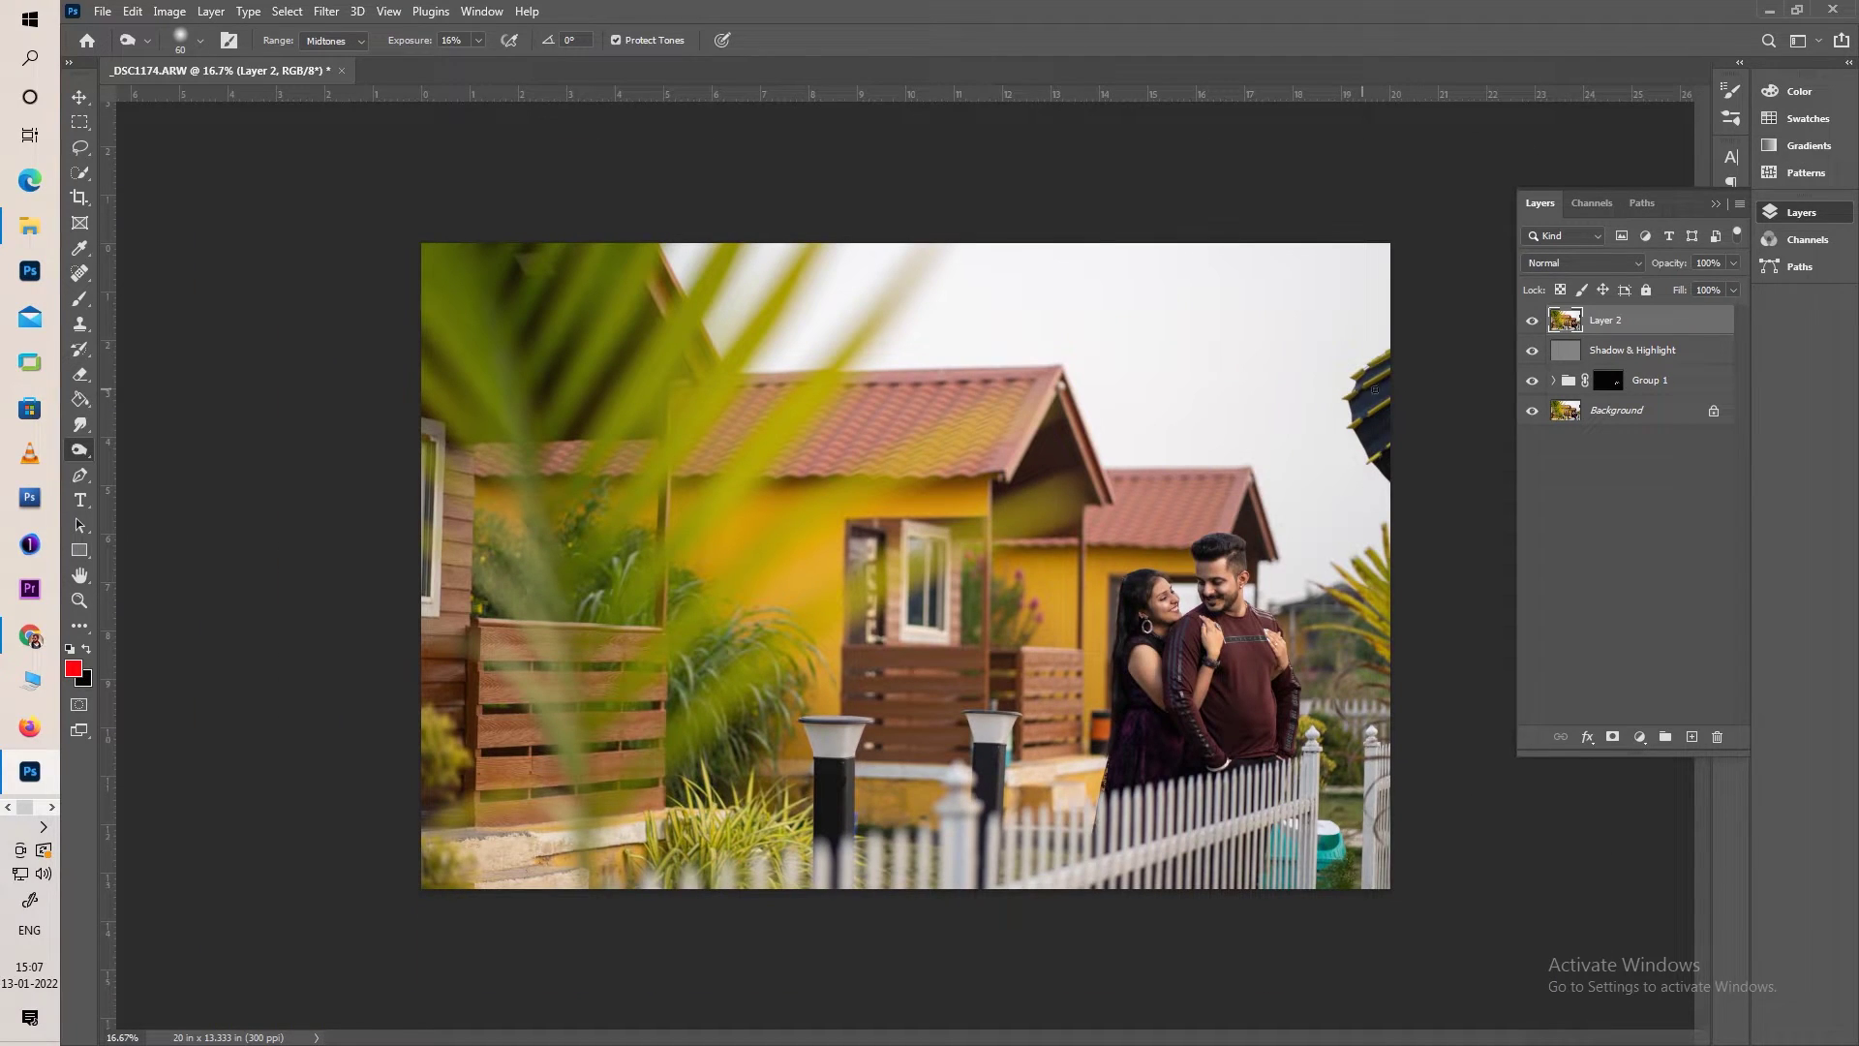
Lasso the umbrella at the right edge, Content-Aware fill it, and deselect
key(l)
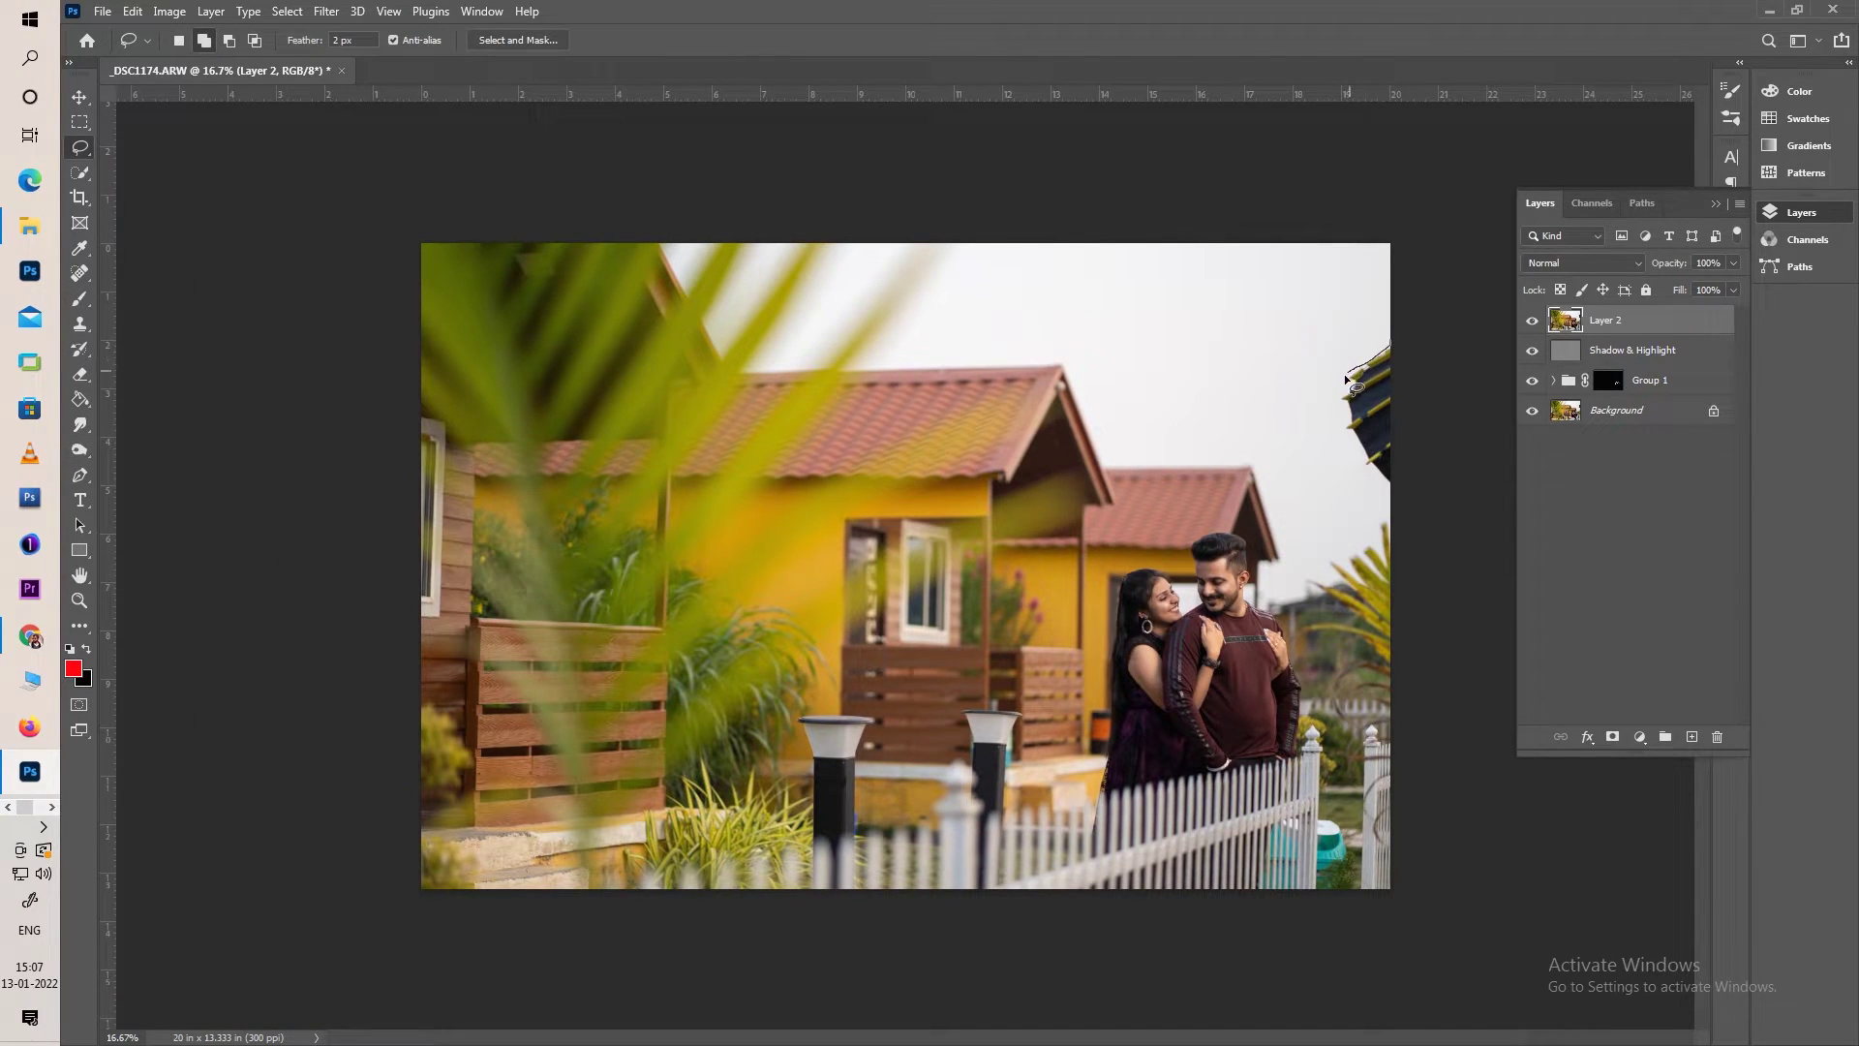
drag(1348, 382, 1404, 498)
right_click(1385, 444)
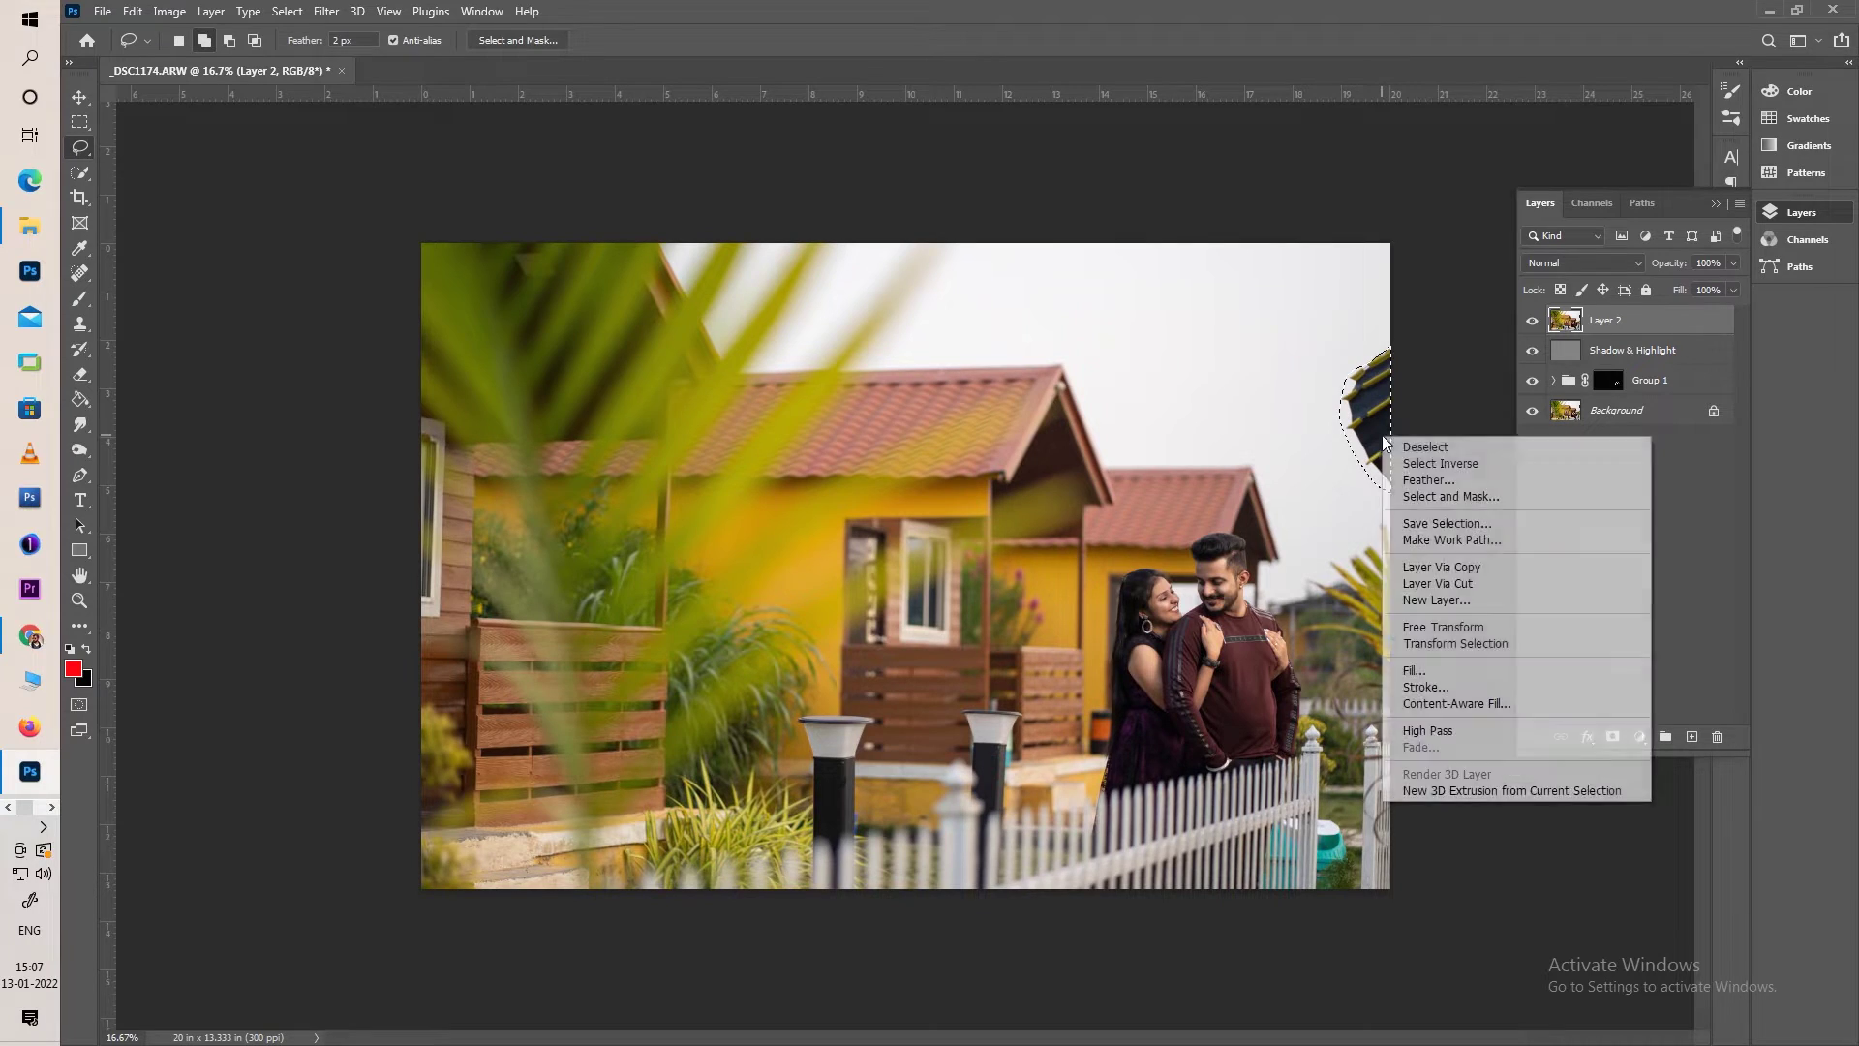
click(1416, 670)
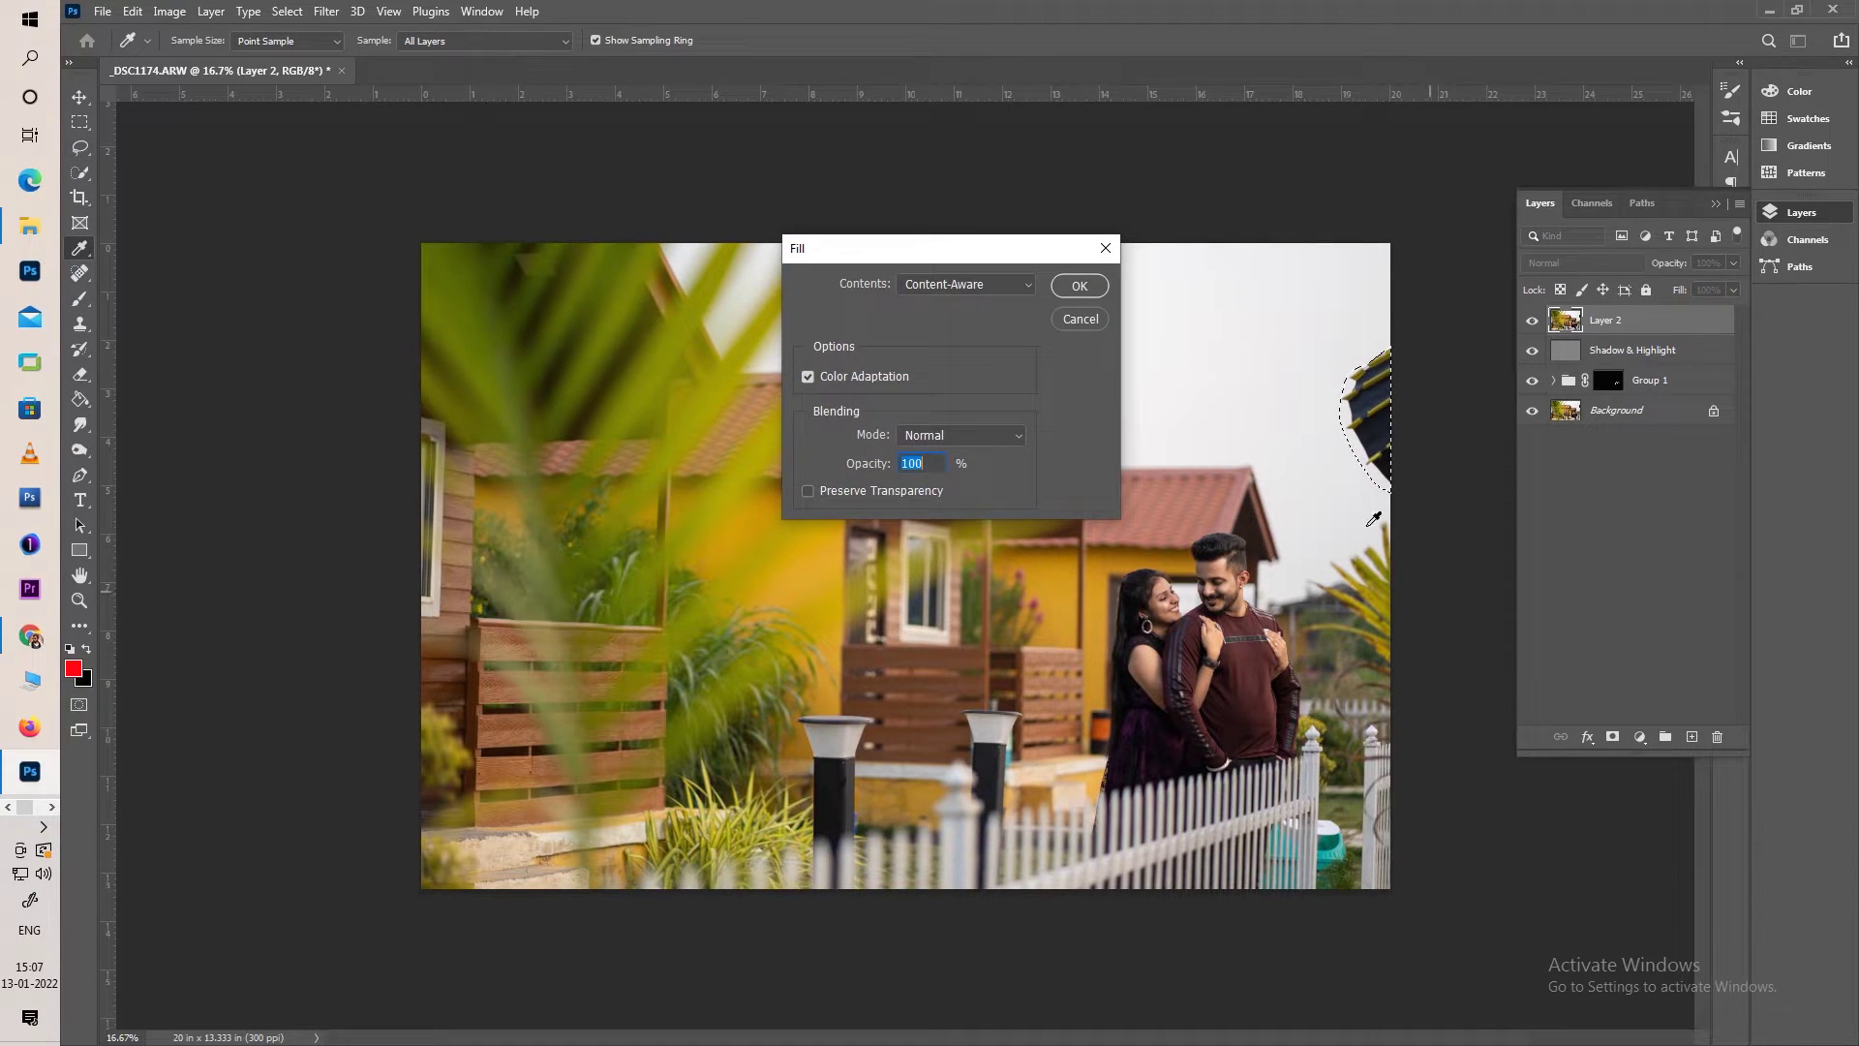
key(Return)
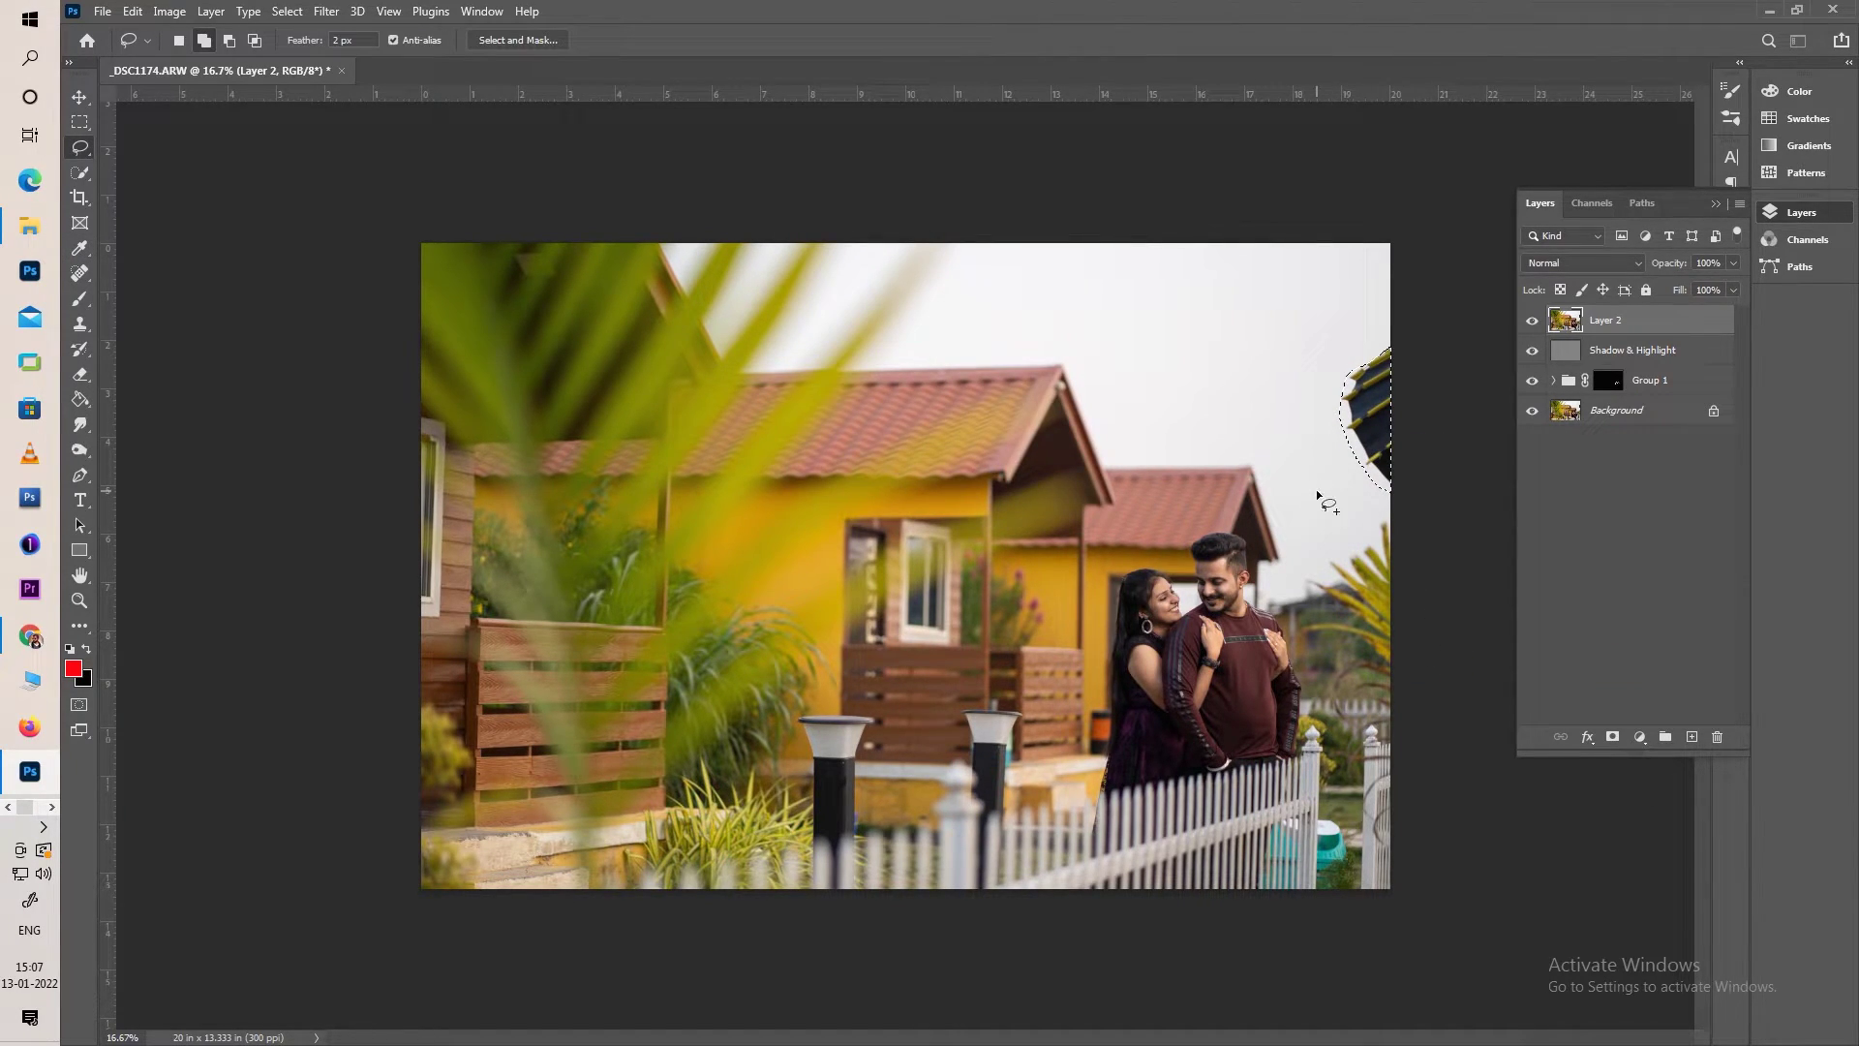
key(ctrl+d)
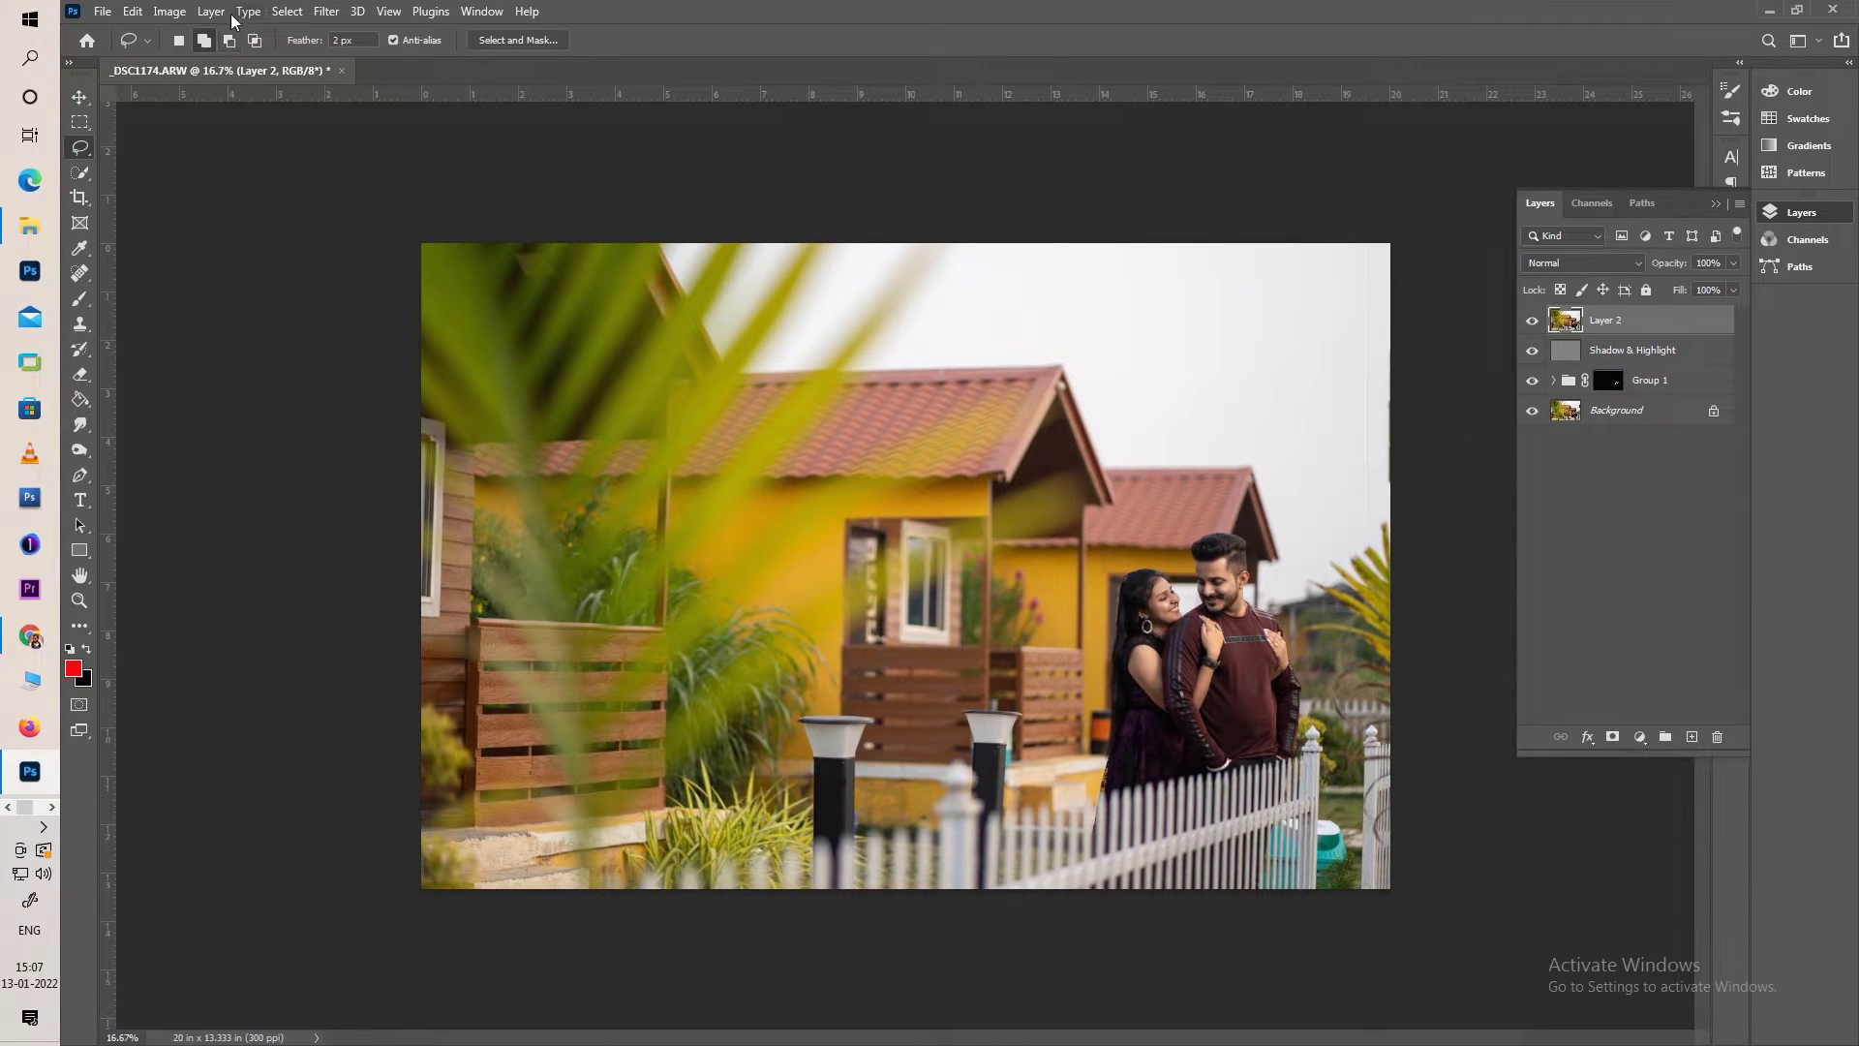
Apply Sky Replacement with a clear Blue Skies preset
click(132, 14)
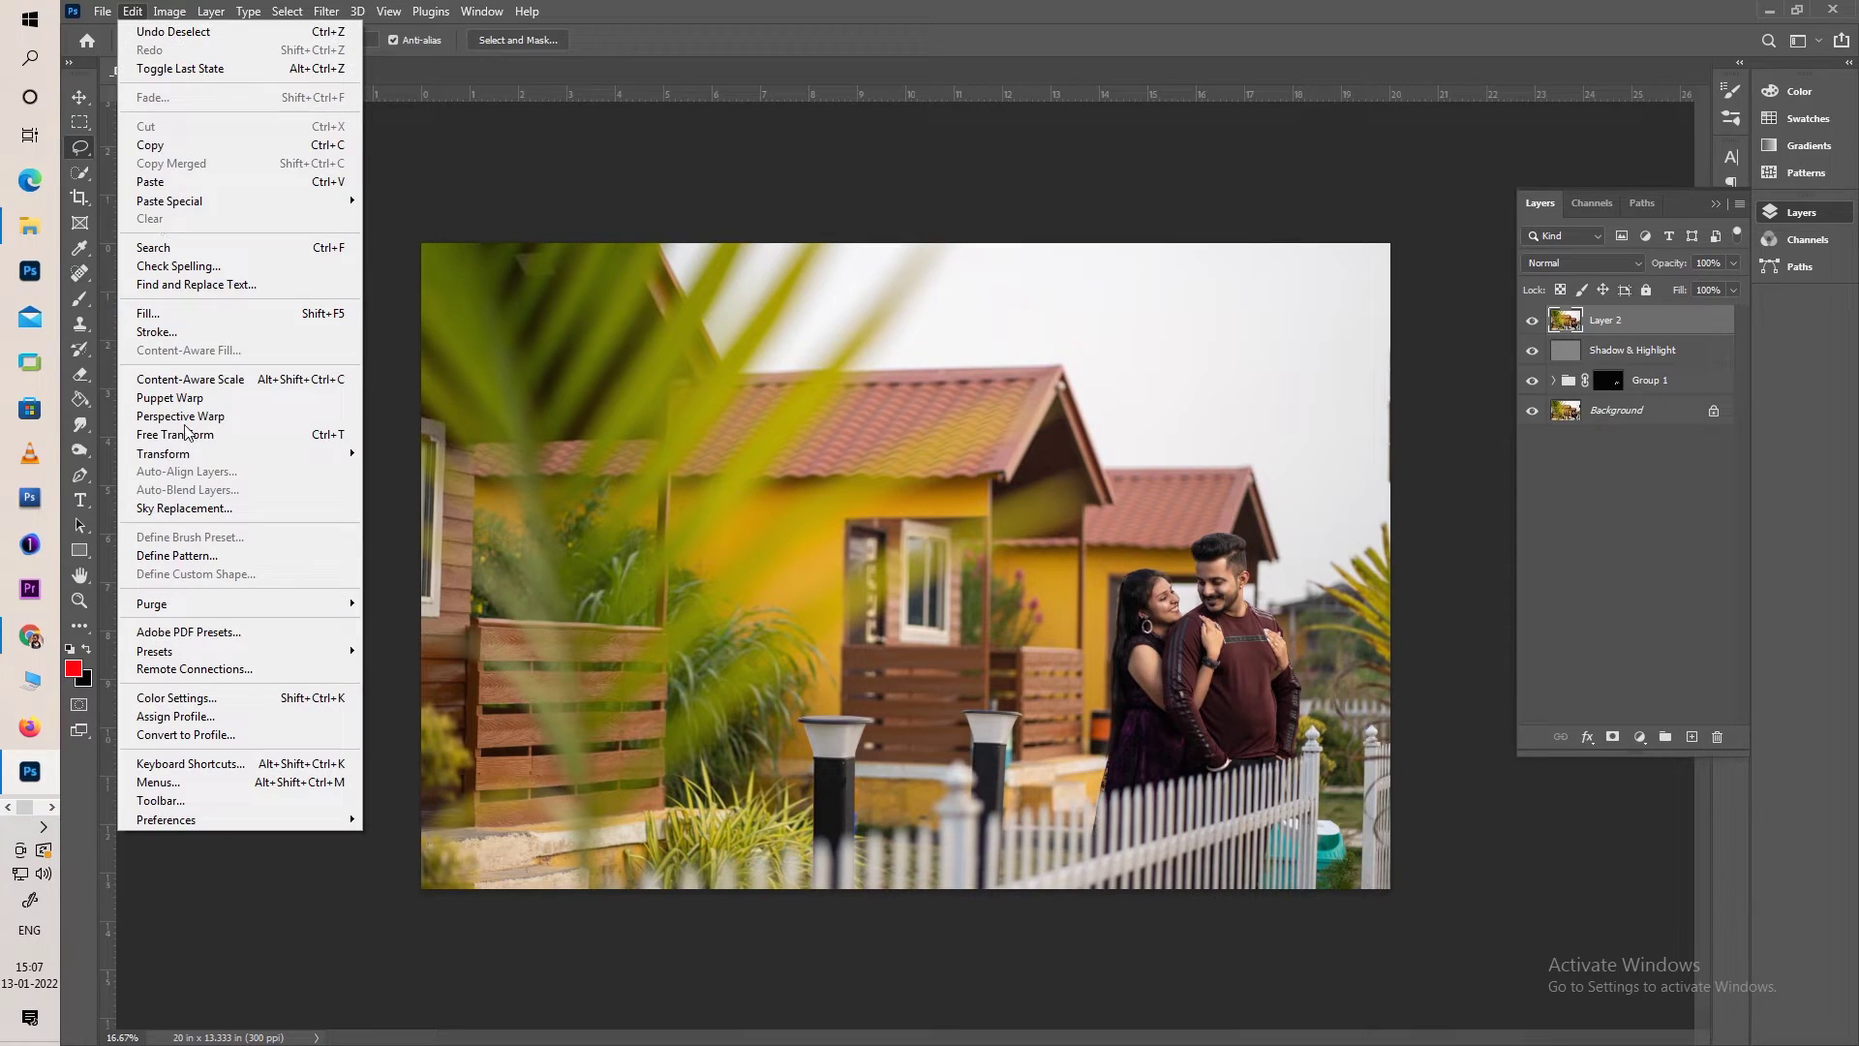
click(194, 507)
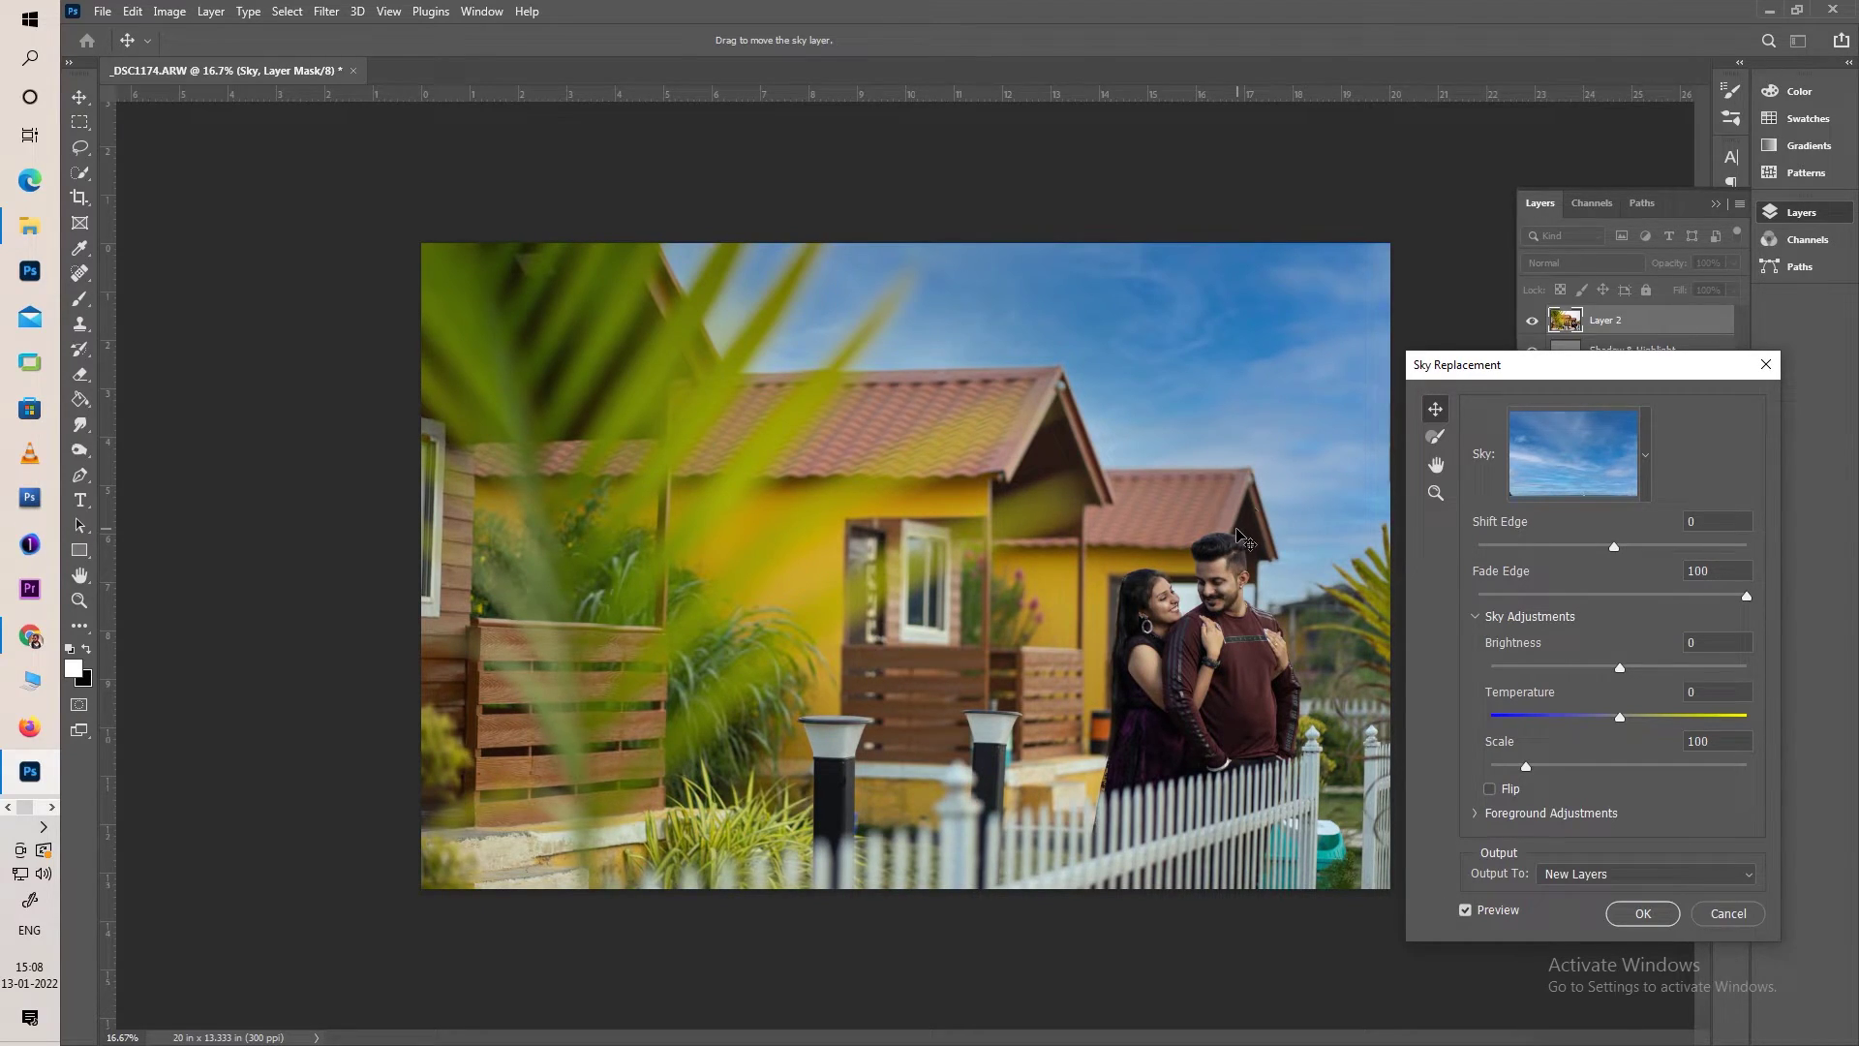
click(1644, 480)
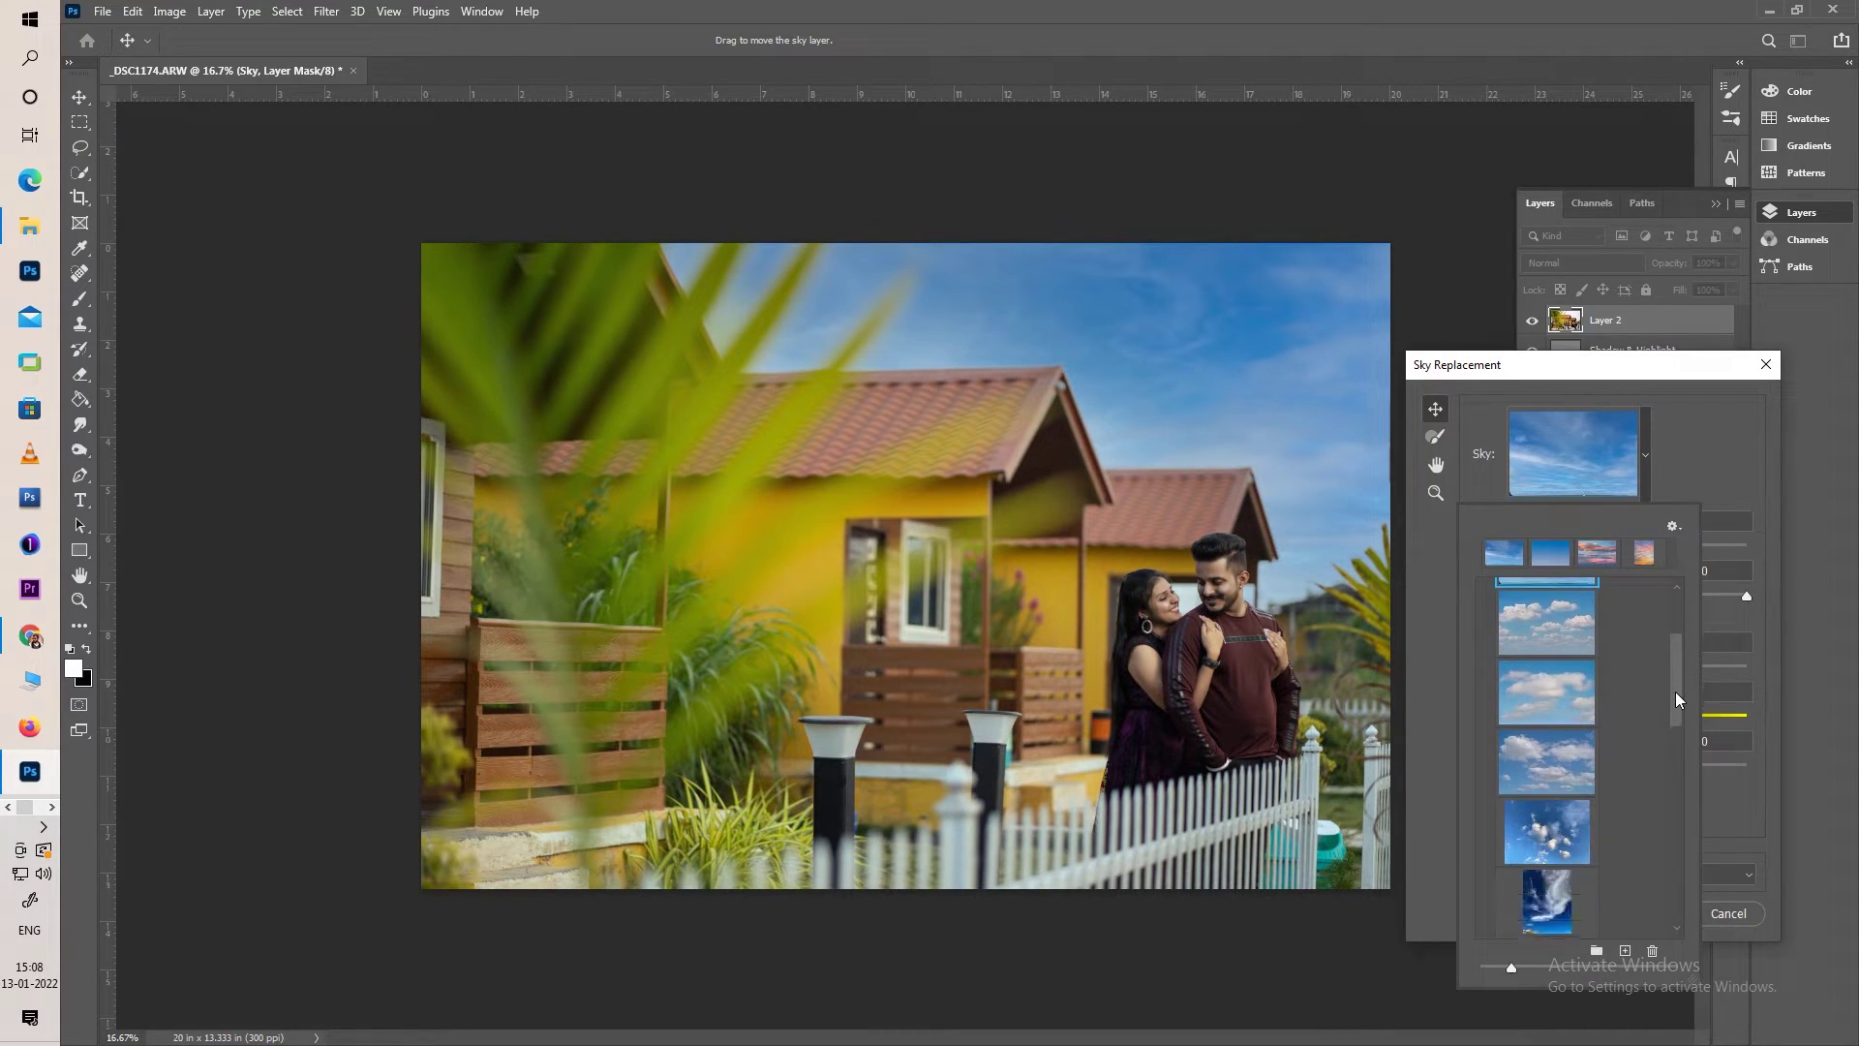
drag(1675, 650, 1676, 745)
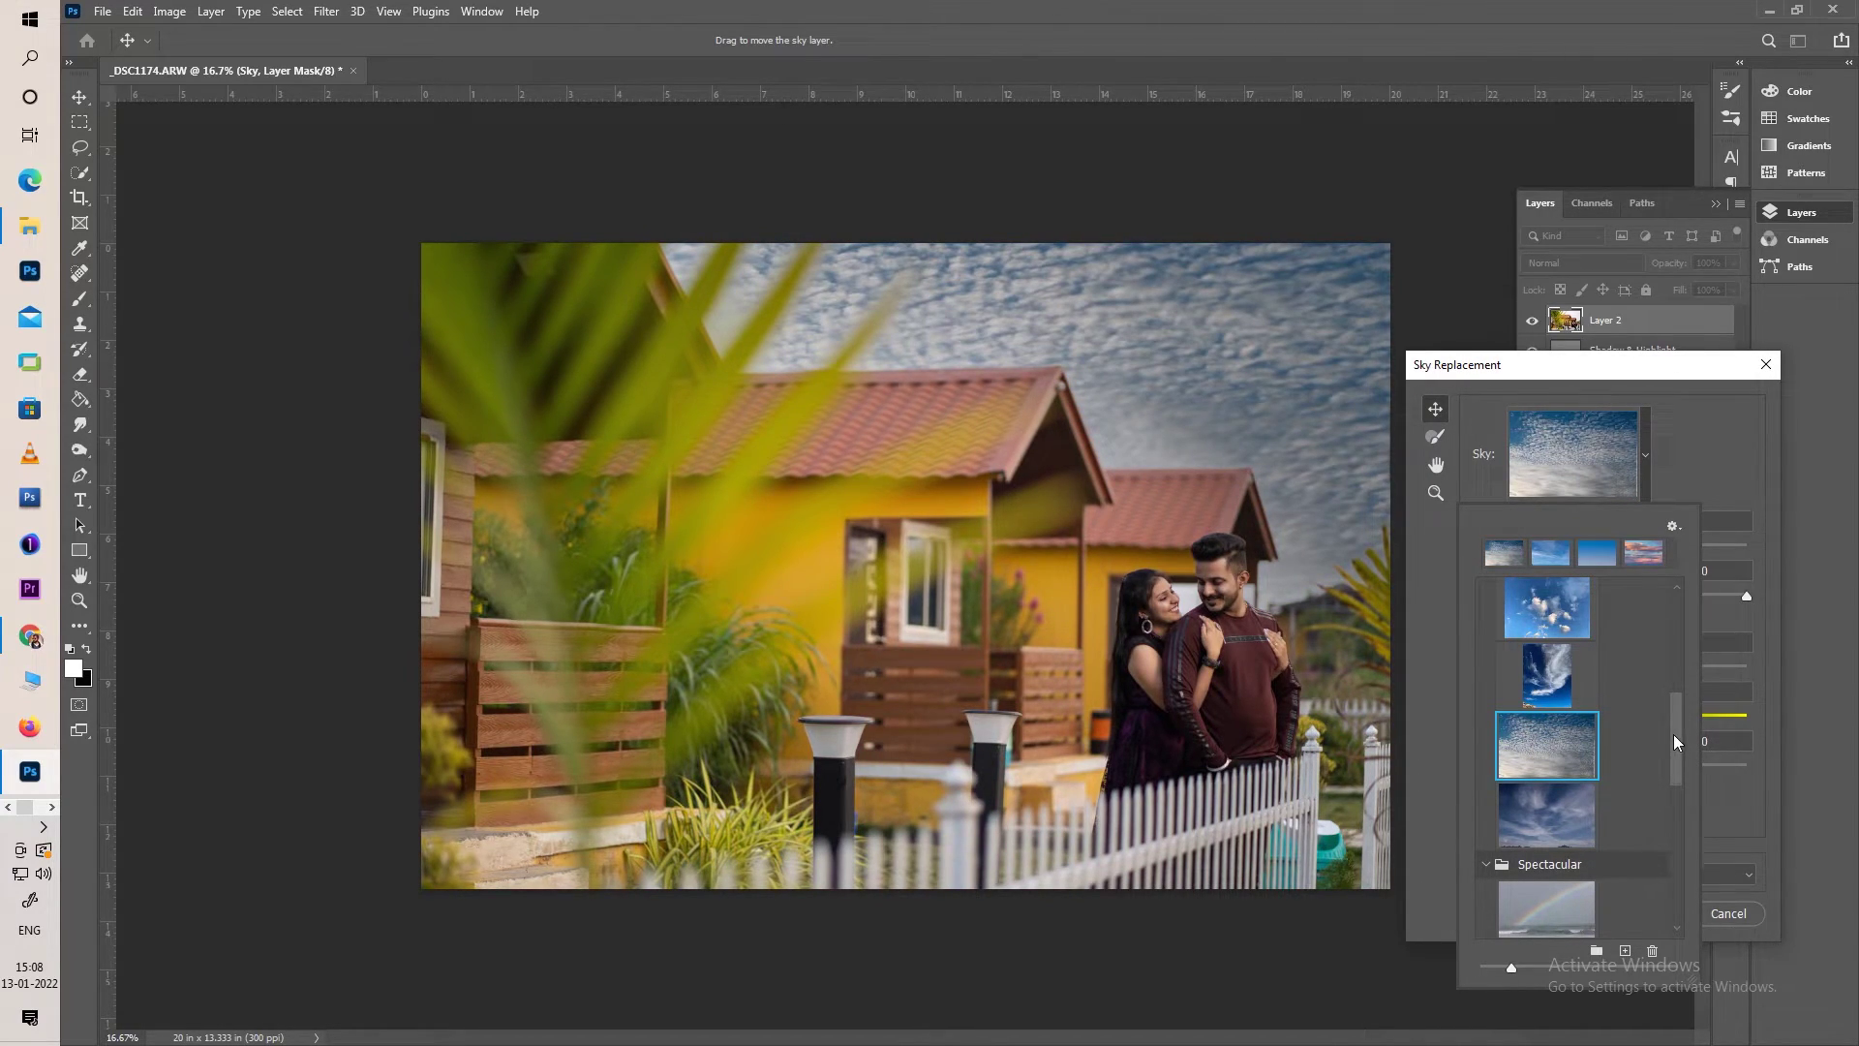
drag(1673, 734, 1677, 602)
click(1575, 706)
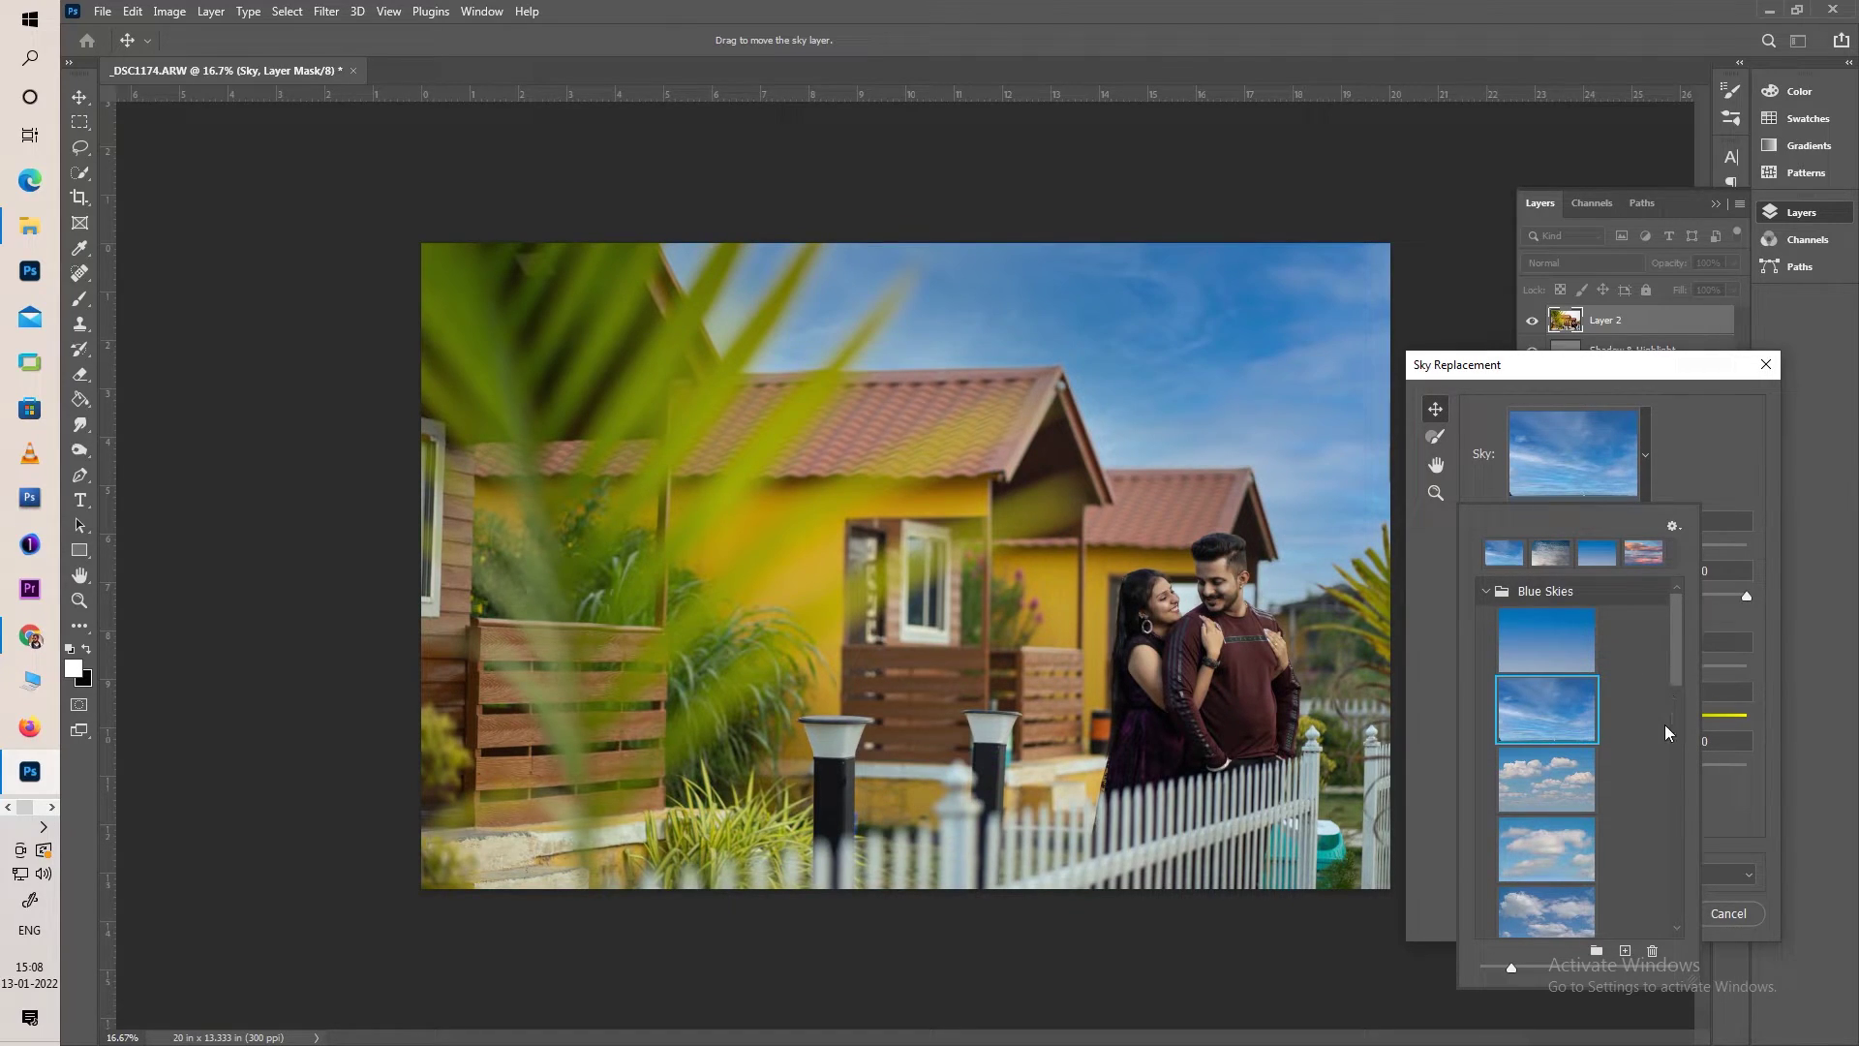
click(1718, 469)
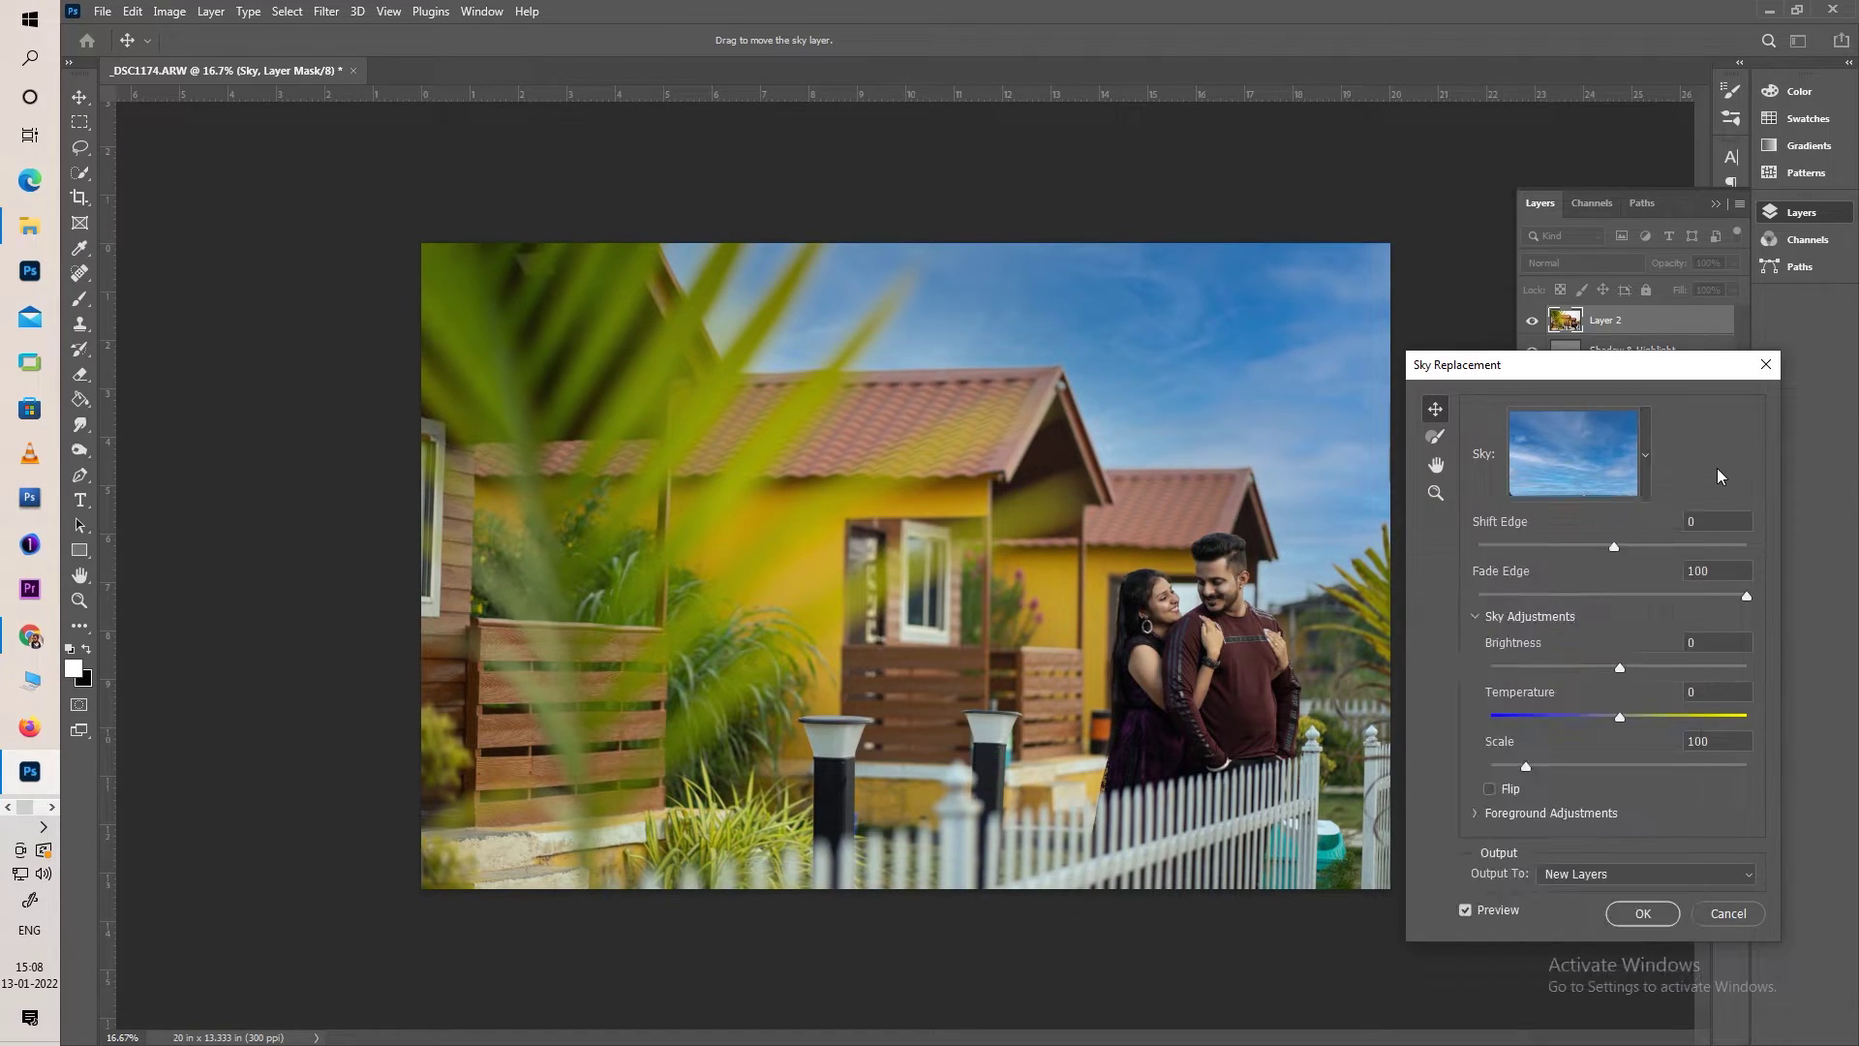
click(1654, 914)
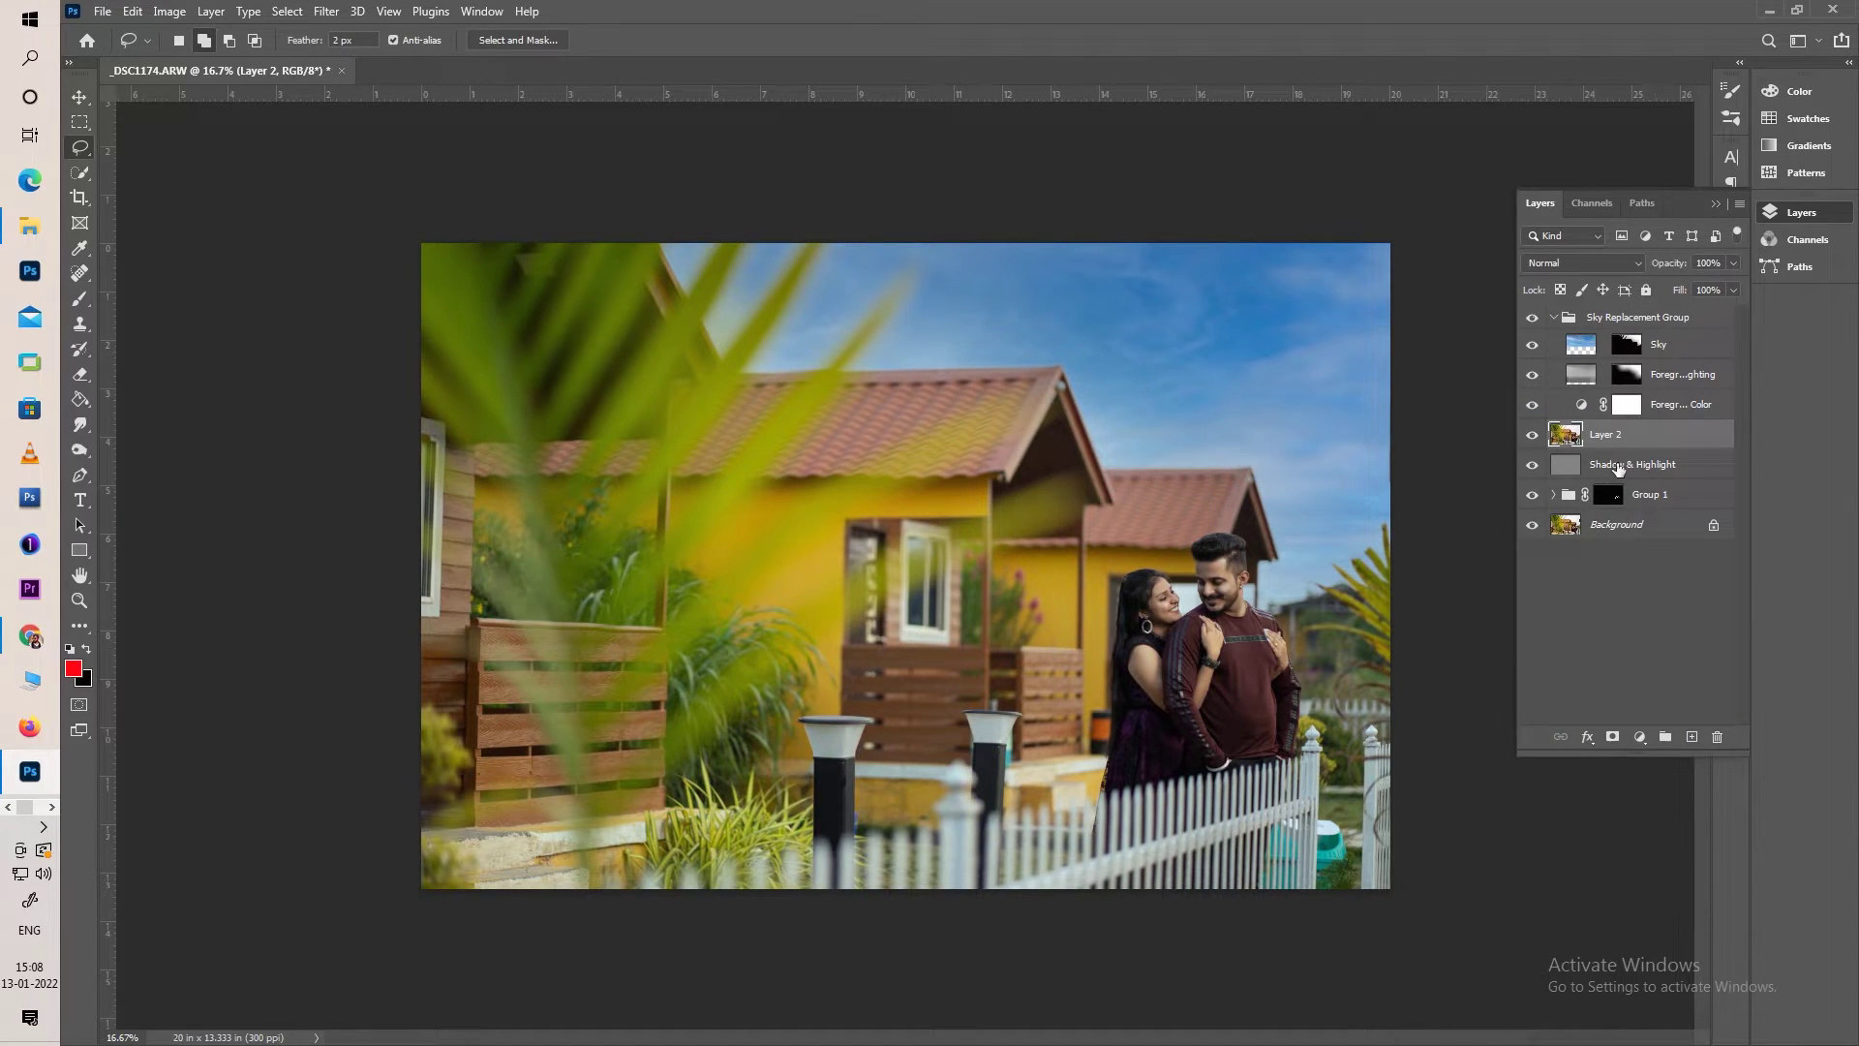
Inspect the sky layer's mask and toggle the foreground lighting layer off and back on
alt+click(1632, 354)
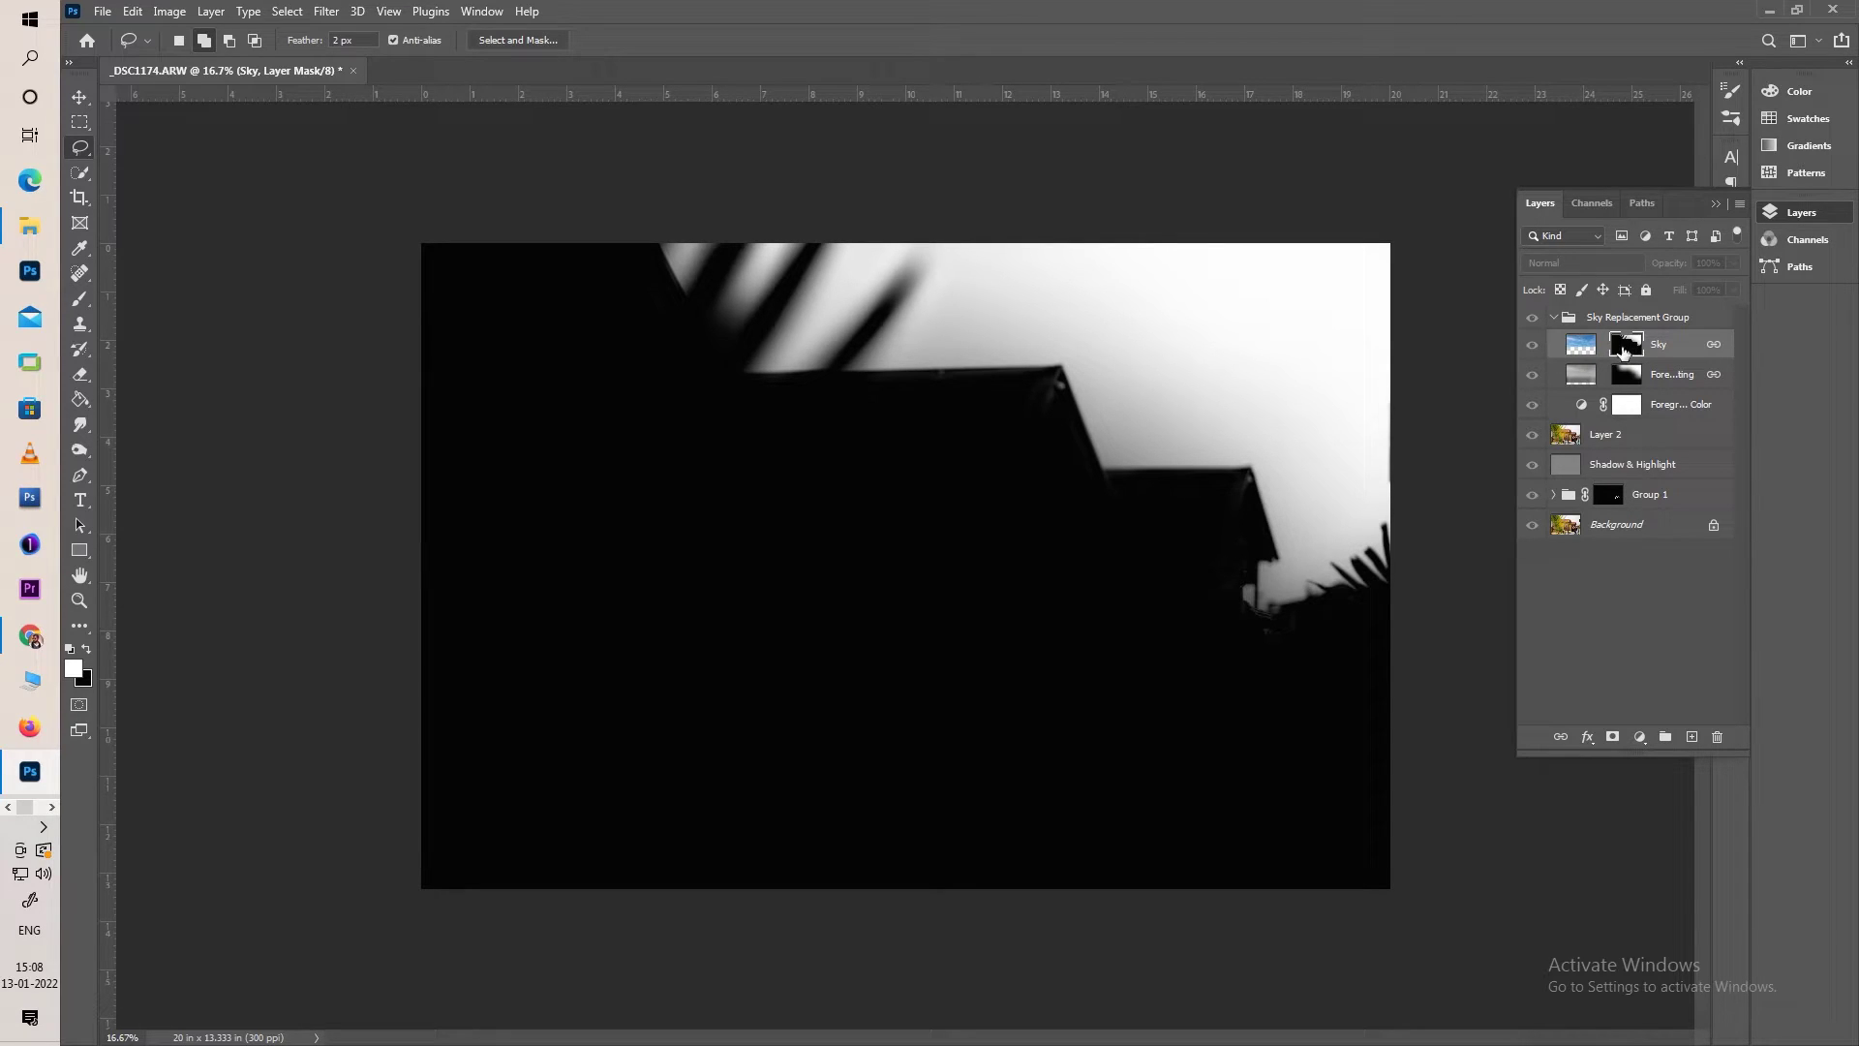
alt+click(1629, 352)
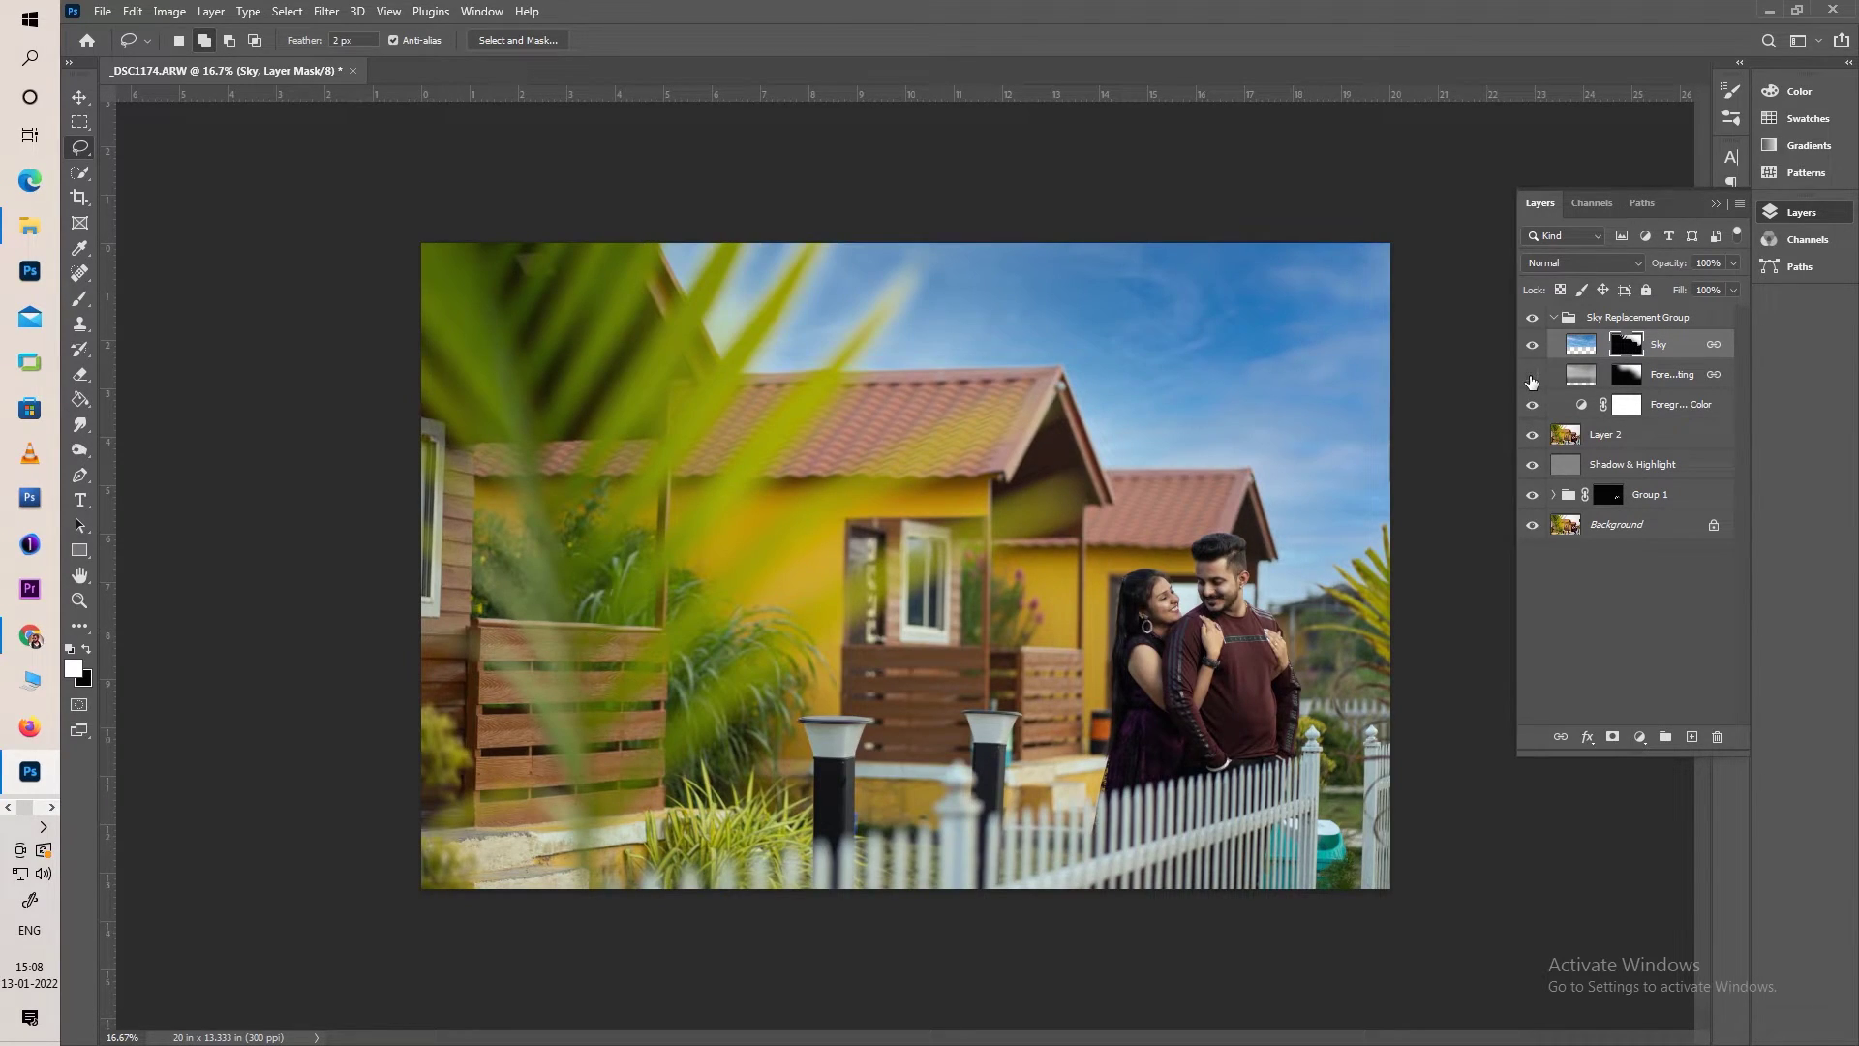
click(1532, 377)
click(1532, 377)
Collapse the Sky Replacement Group and stamp all visible layers into a new Layer 3
click(1626, 324)
click(1554, 318)
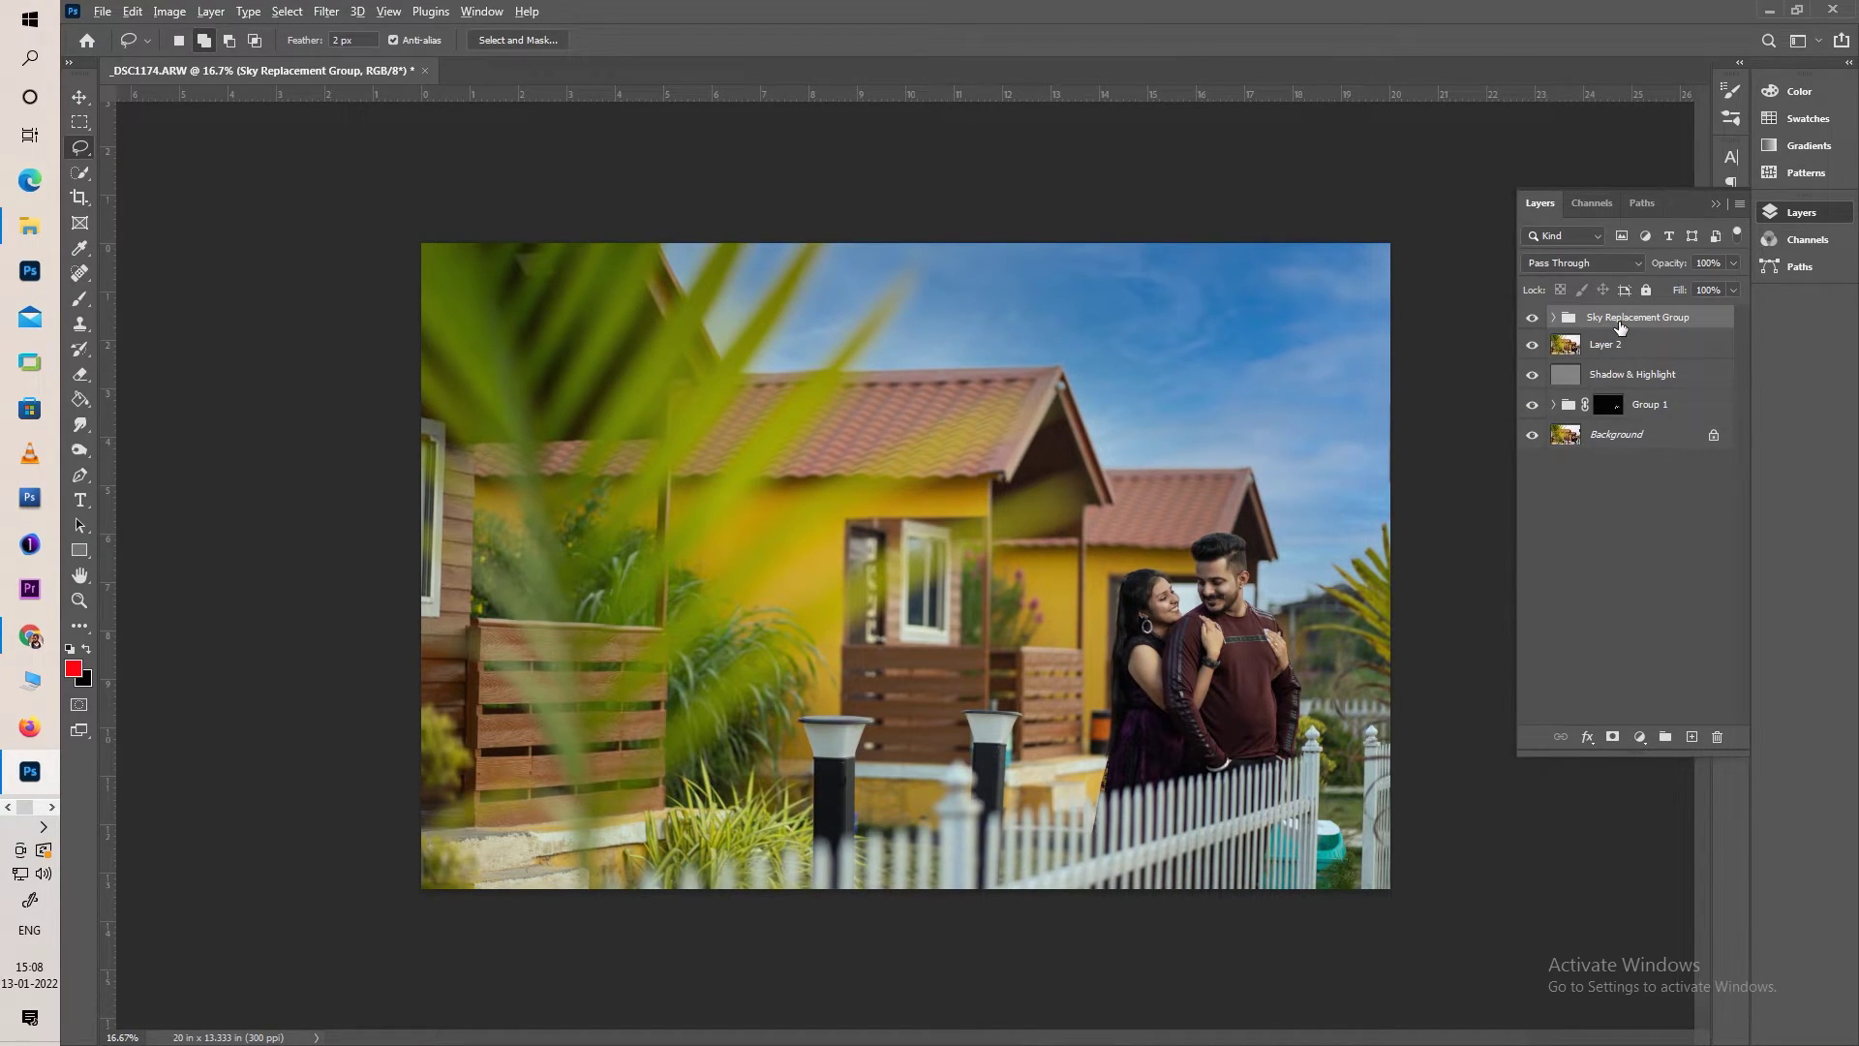
key(ctrl+shift+alt+e)
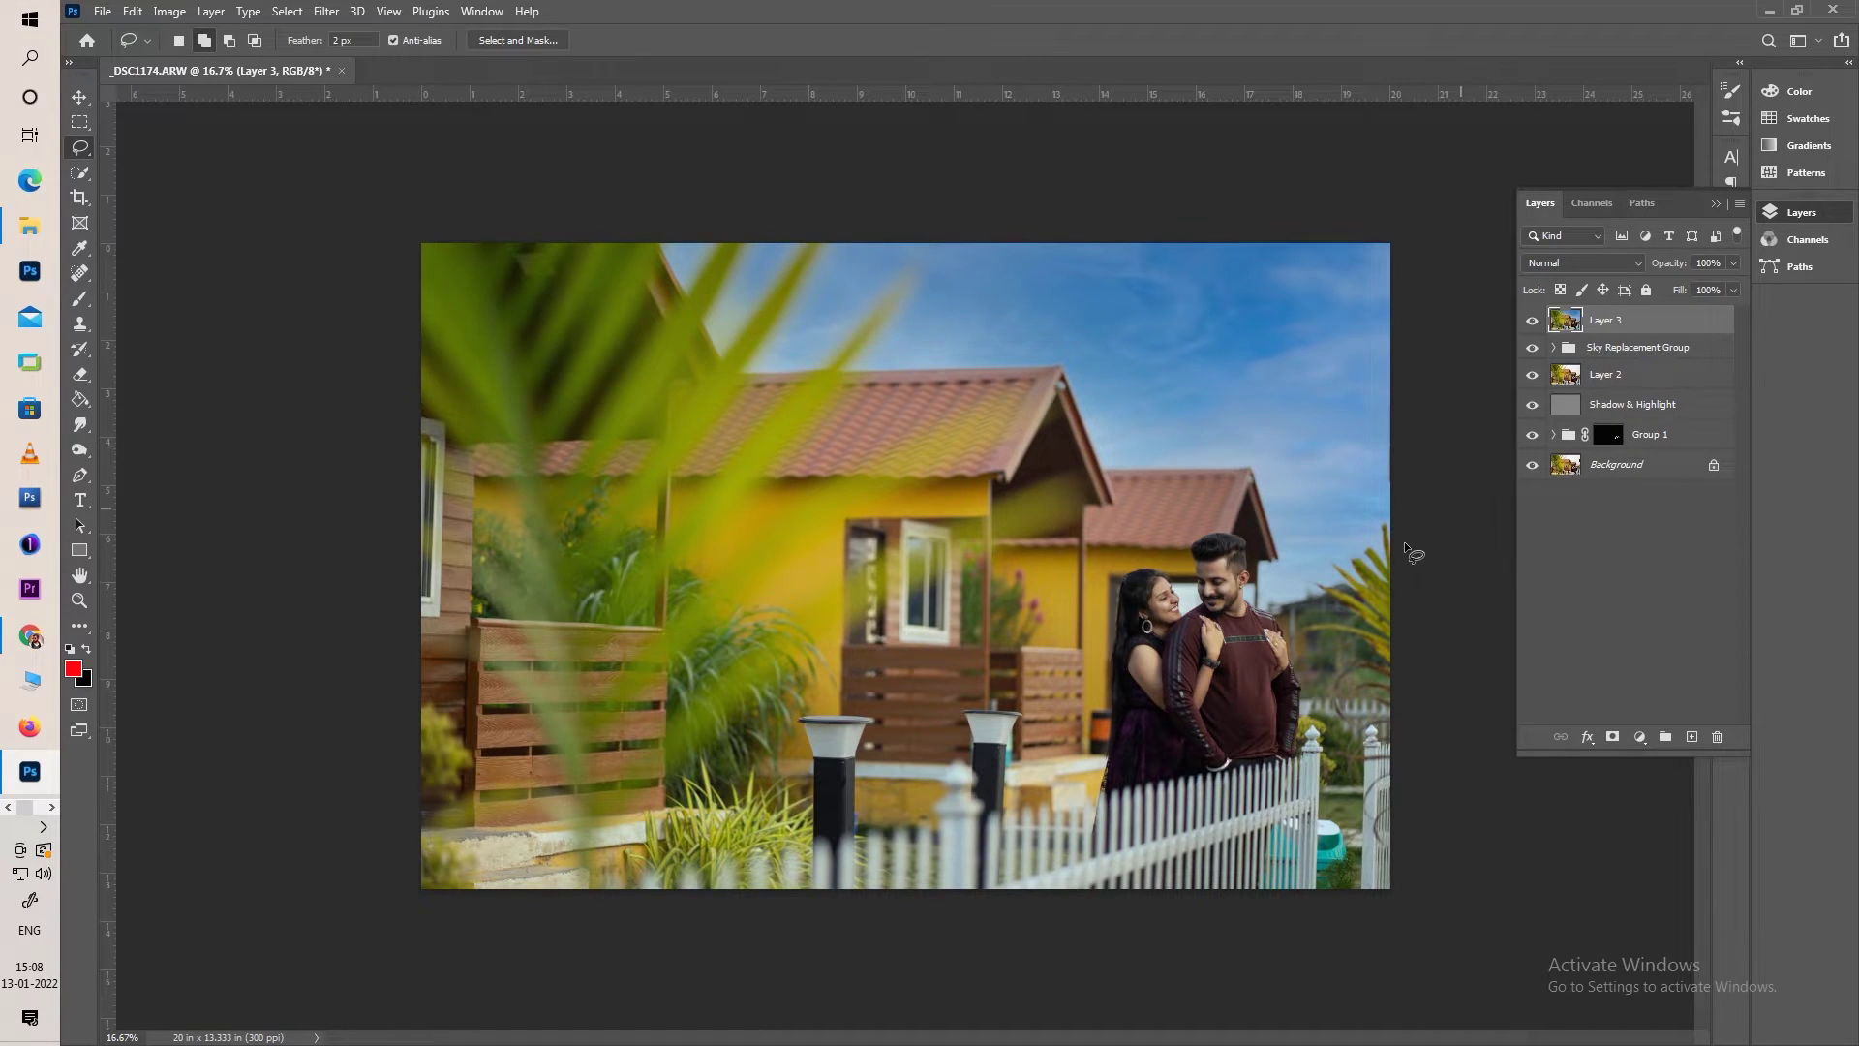
Zoom in on the couple and open the Camera Raw filter on Layer 3
key(ctrl+plus)
key(ctrl+plus)
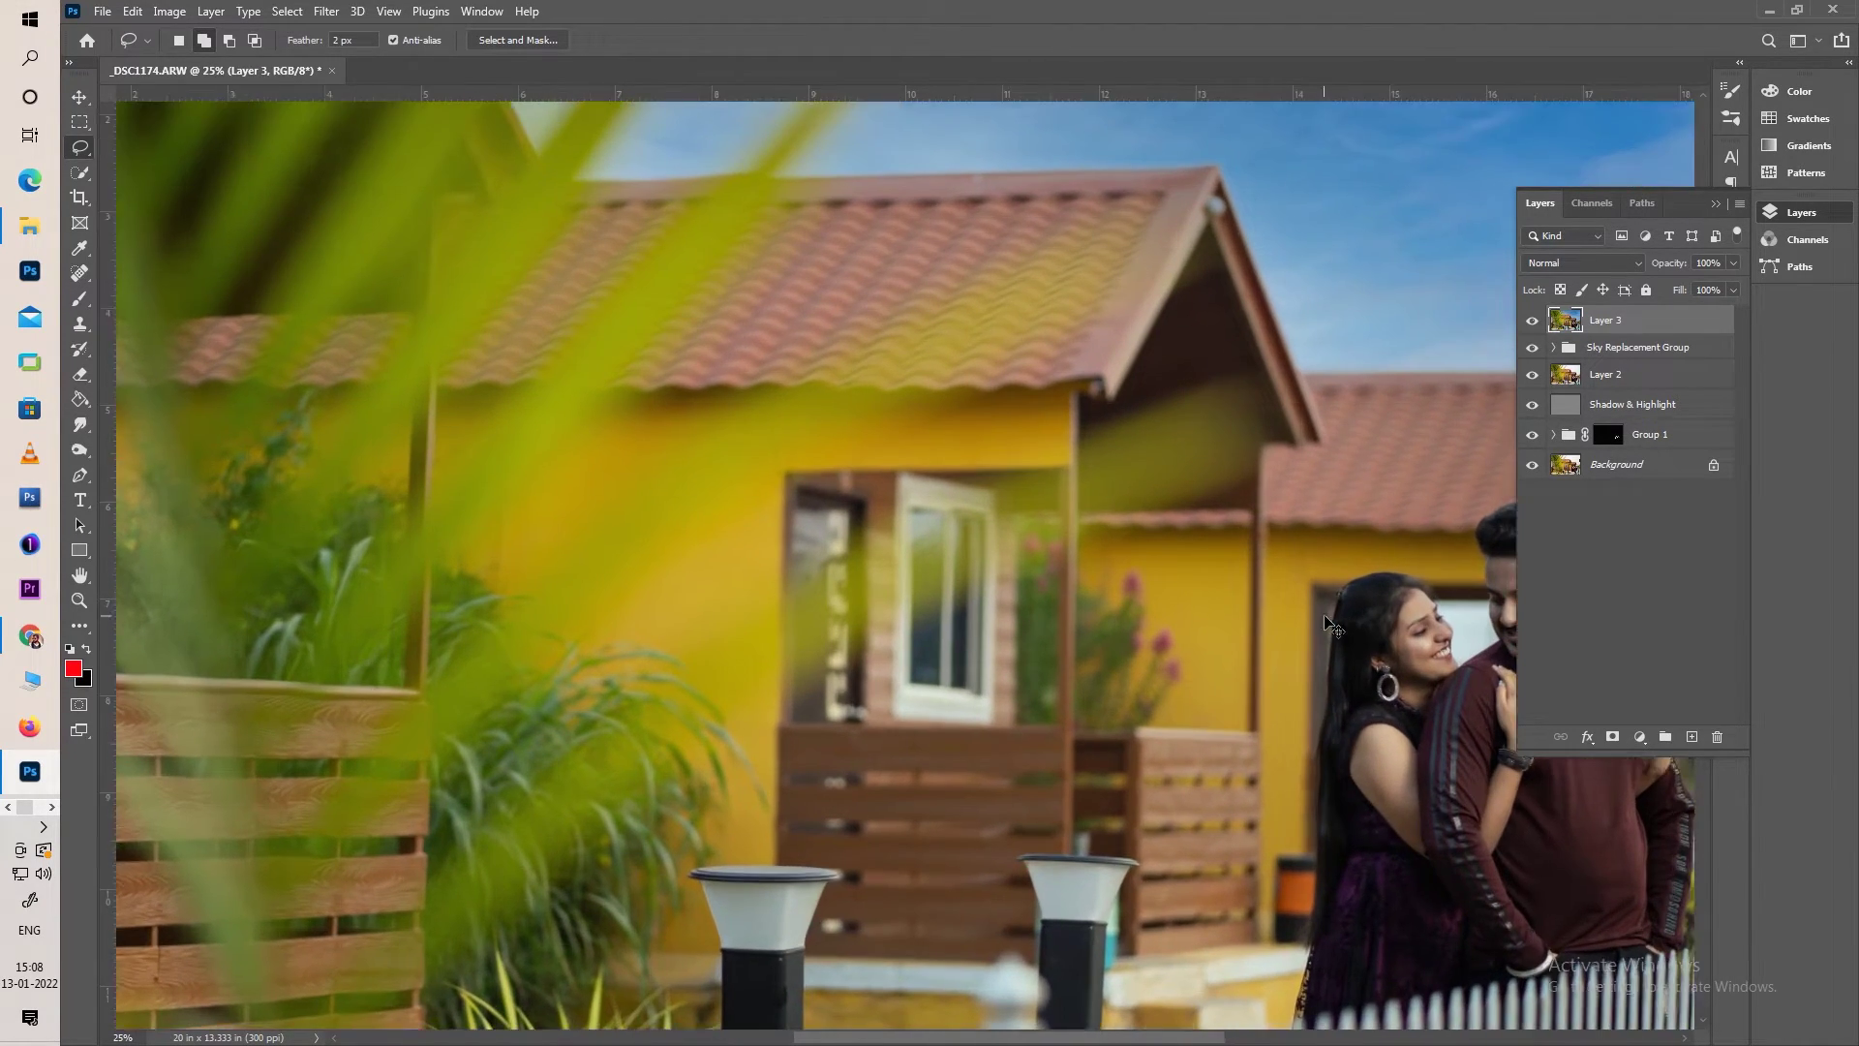
key(ctrl+plus)
drag(1288, 712, 978, 538)
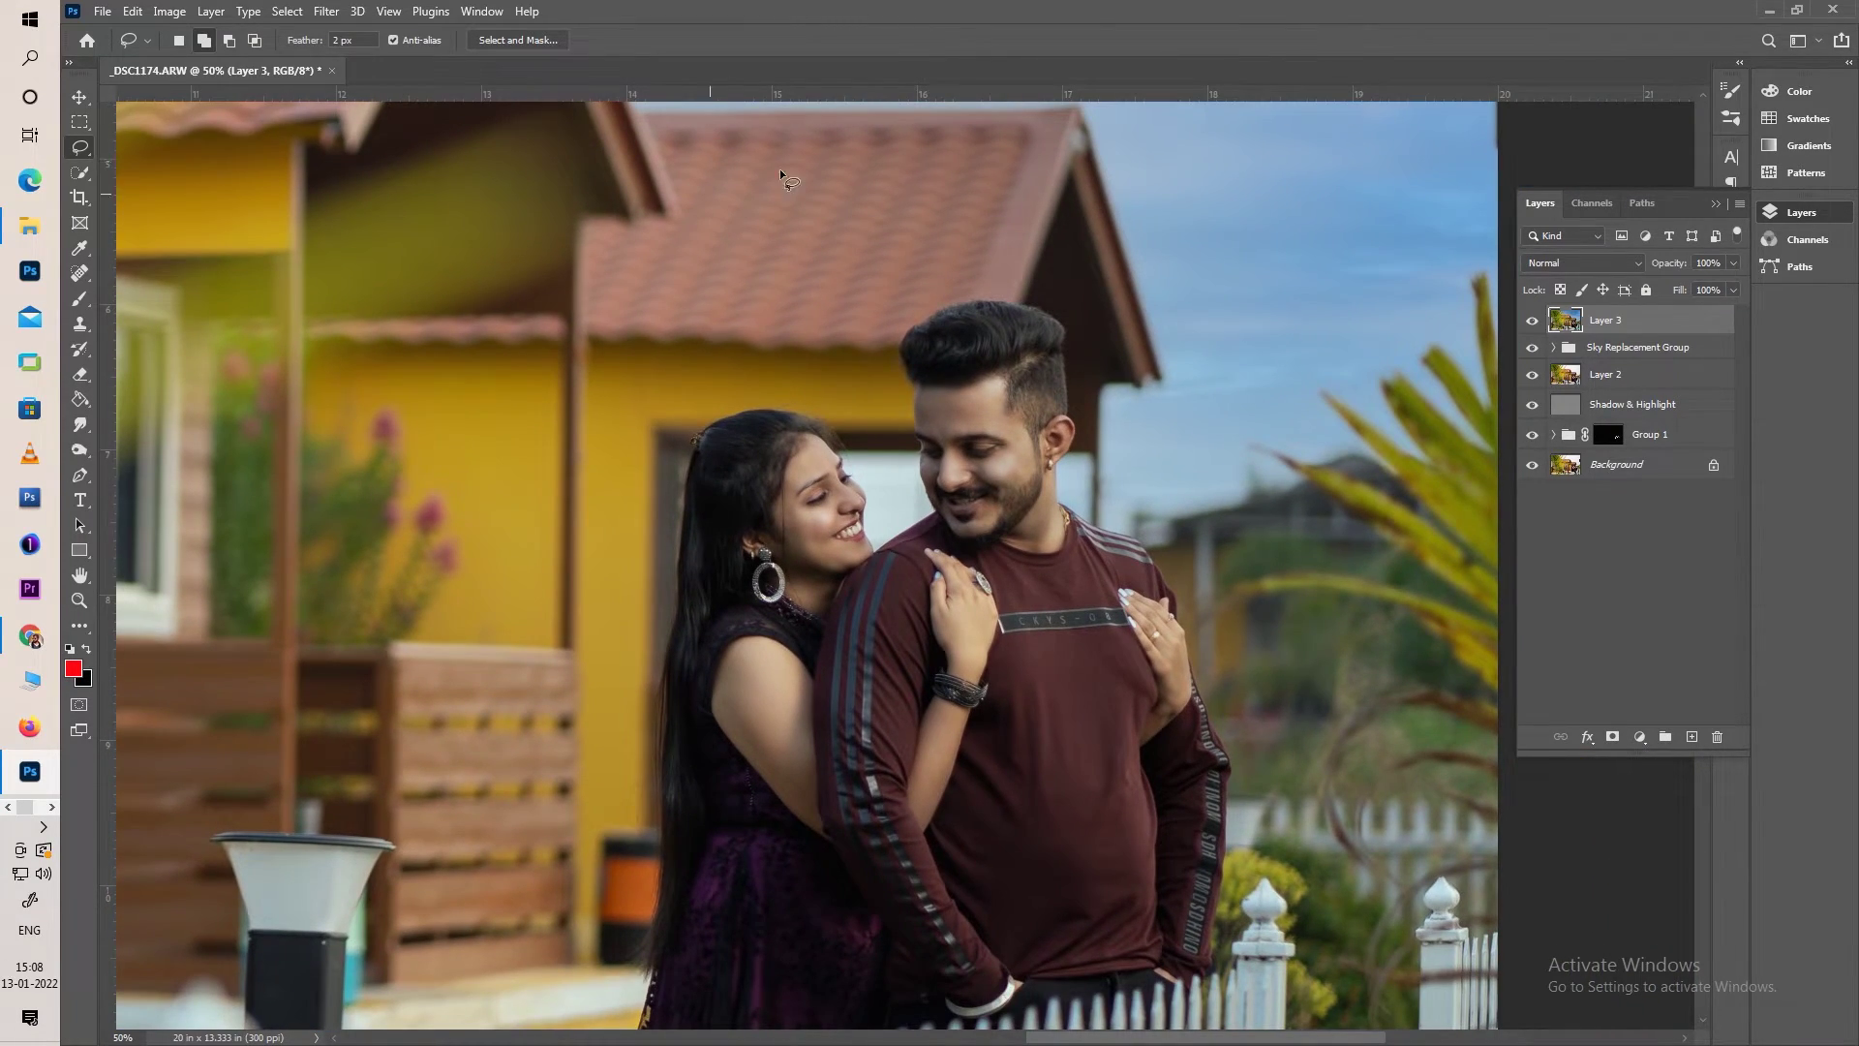
click(325, 11)
click(361, 160)
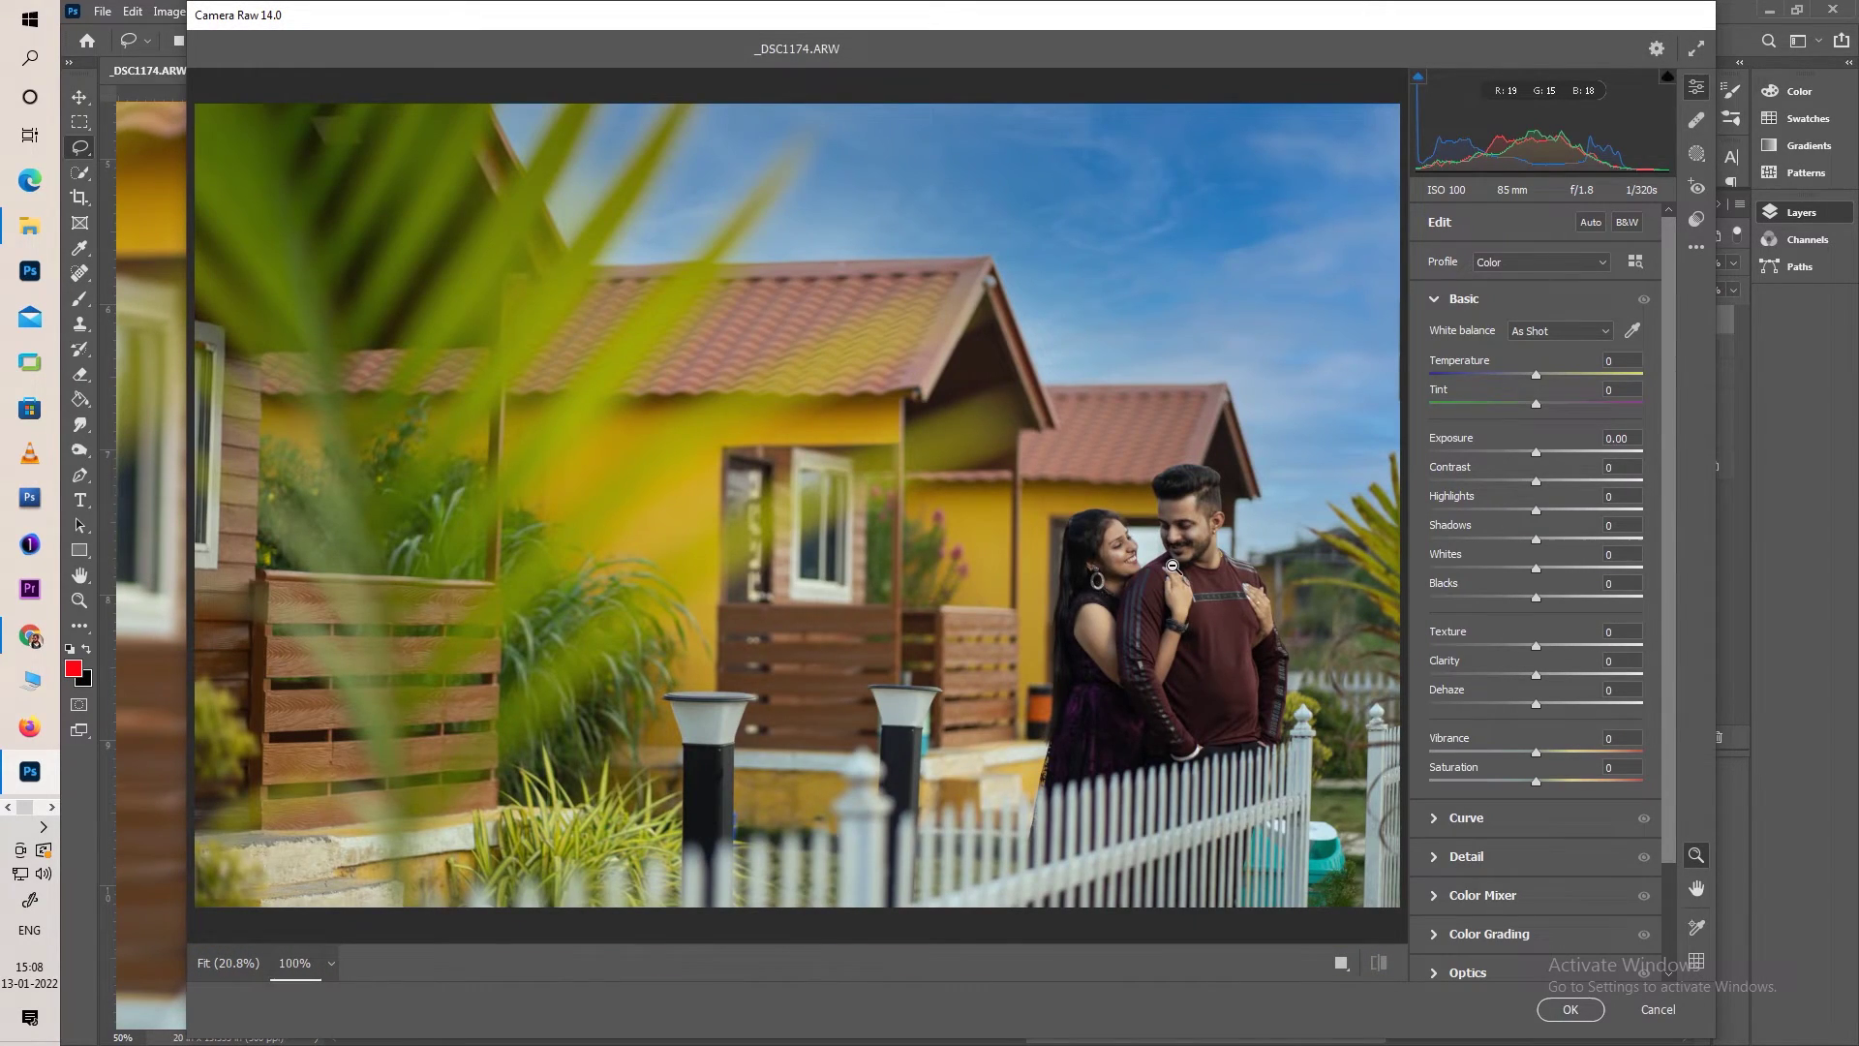
Center the Camera Raw preview on the couple's faces and start a new brush mask
click(1173, 569)
drag(948, 479, 958, 493)
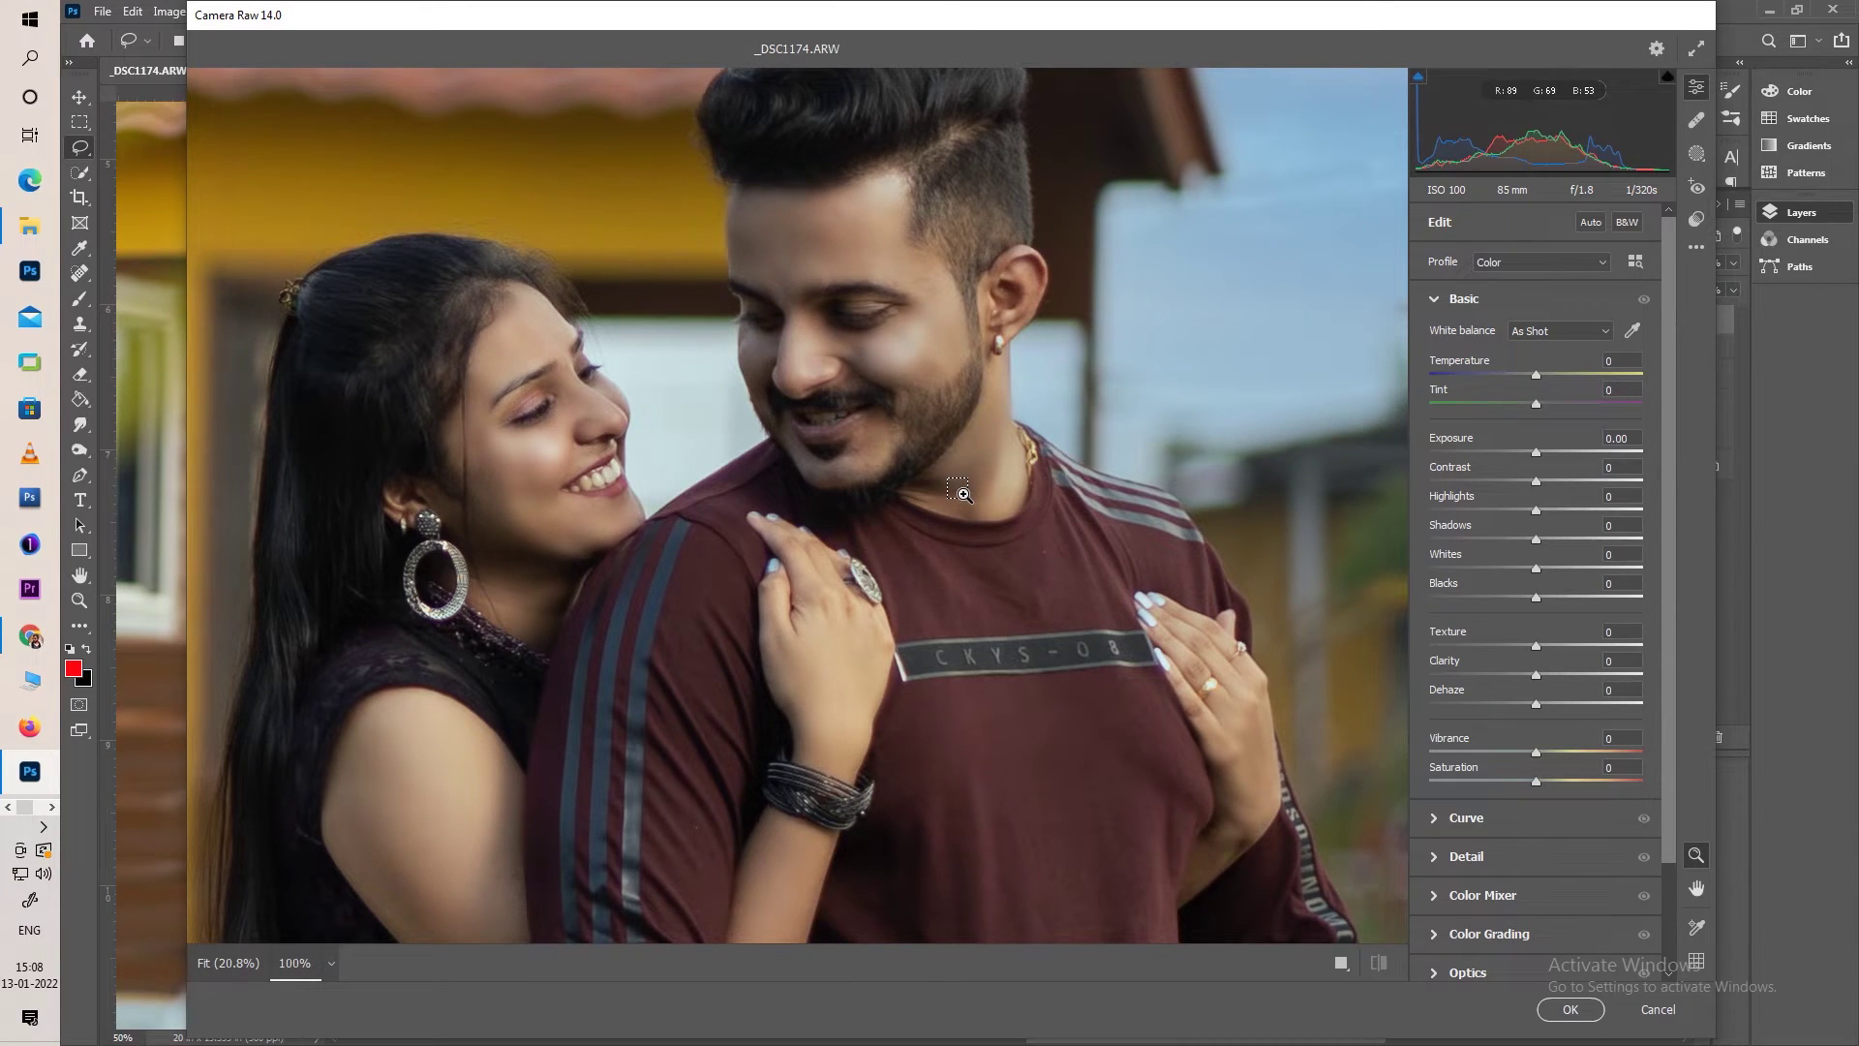
alt+click(959, 494)
key(h)
drag(788, 504, 932, 491)
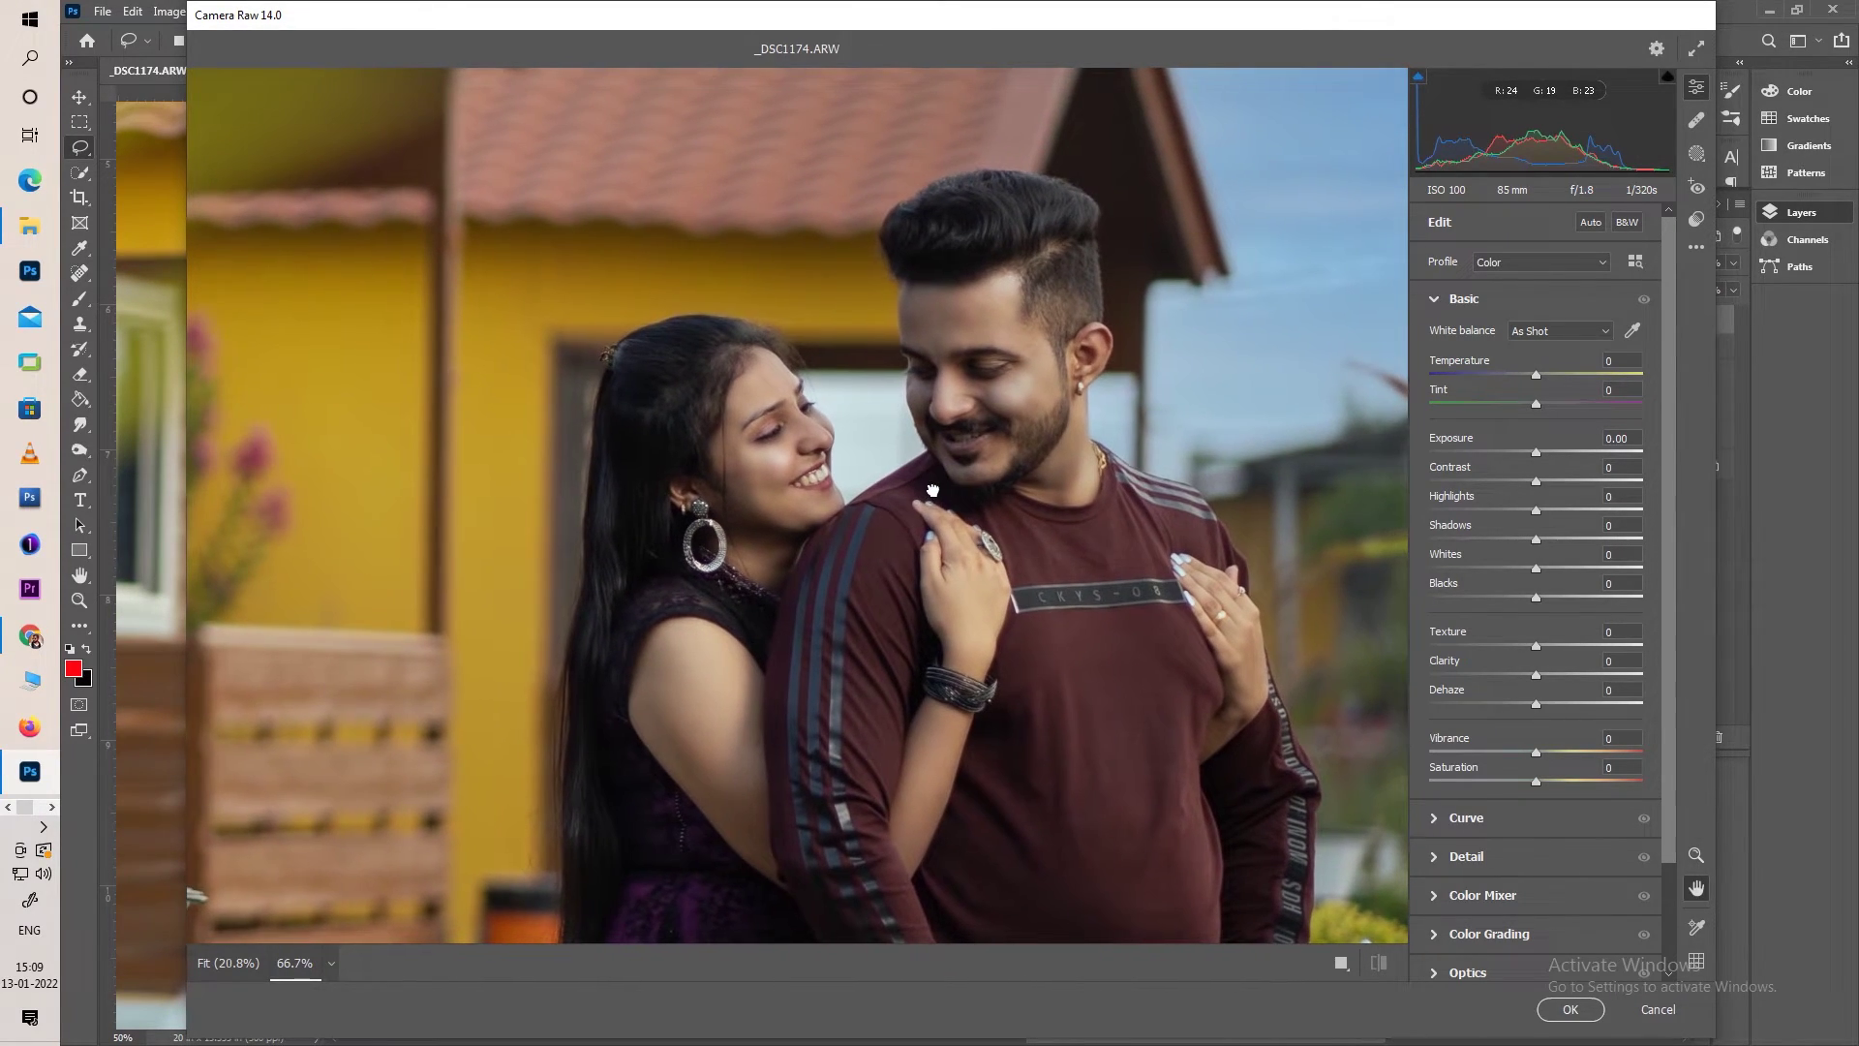
click(1699, 163)
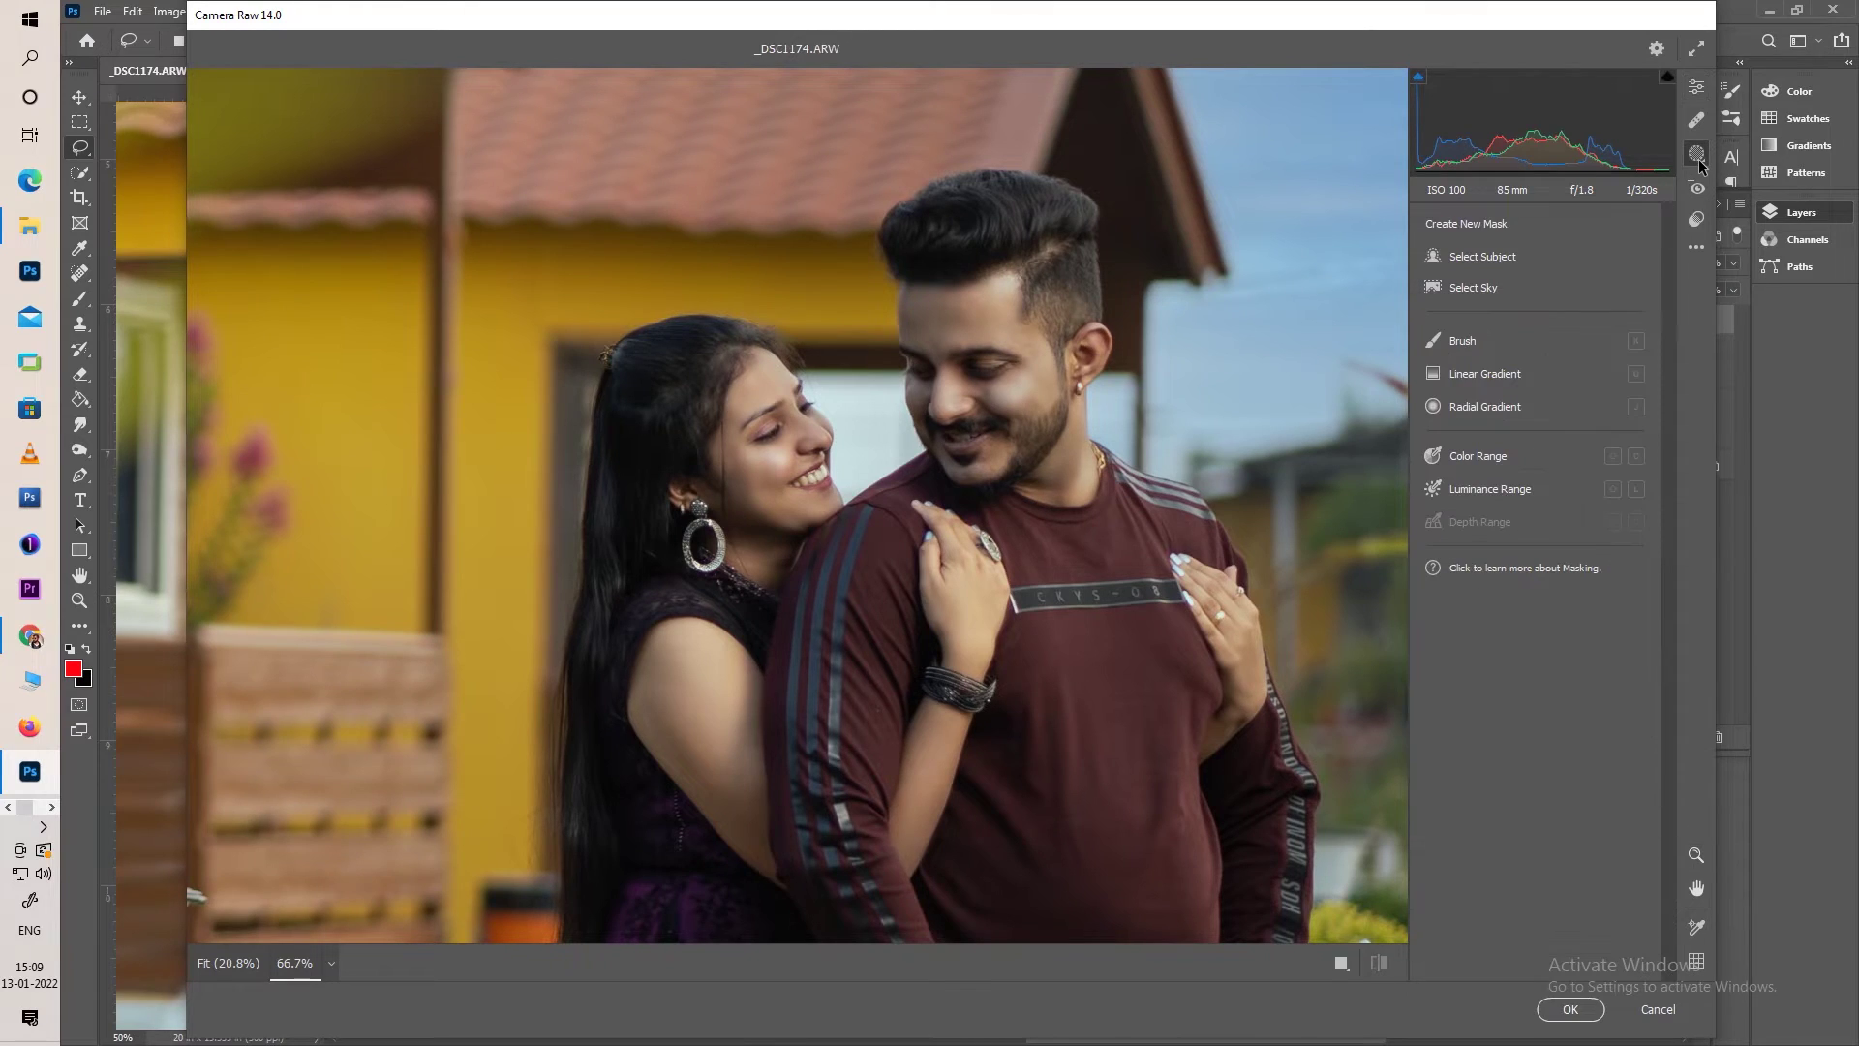
click(1457, 341)
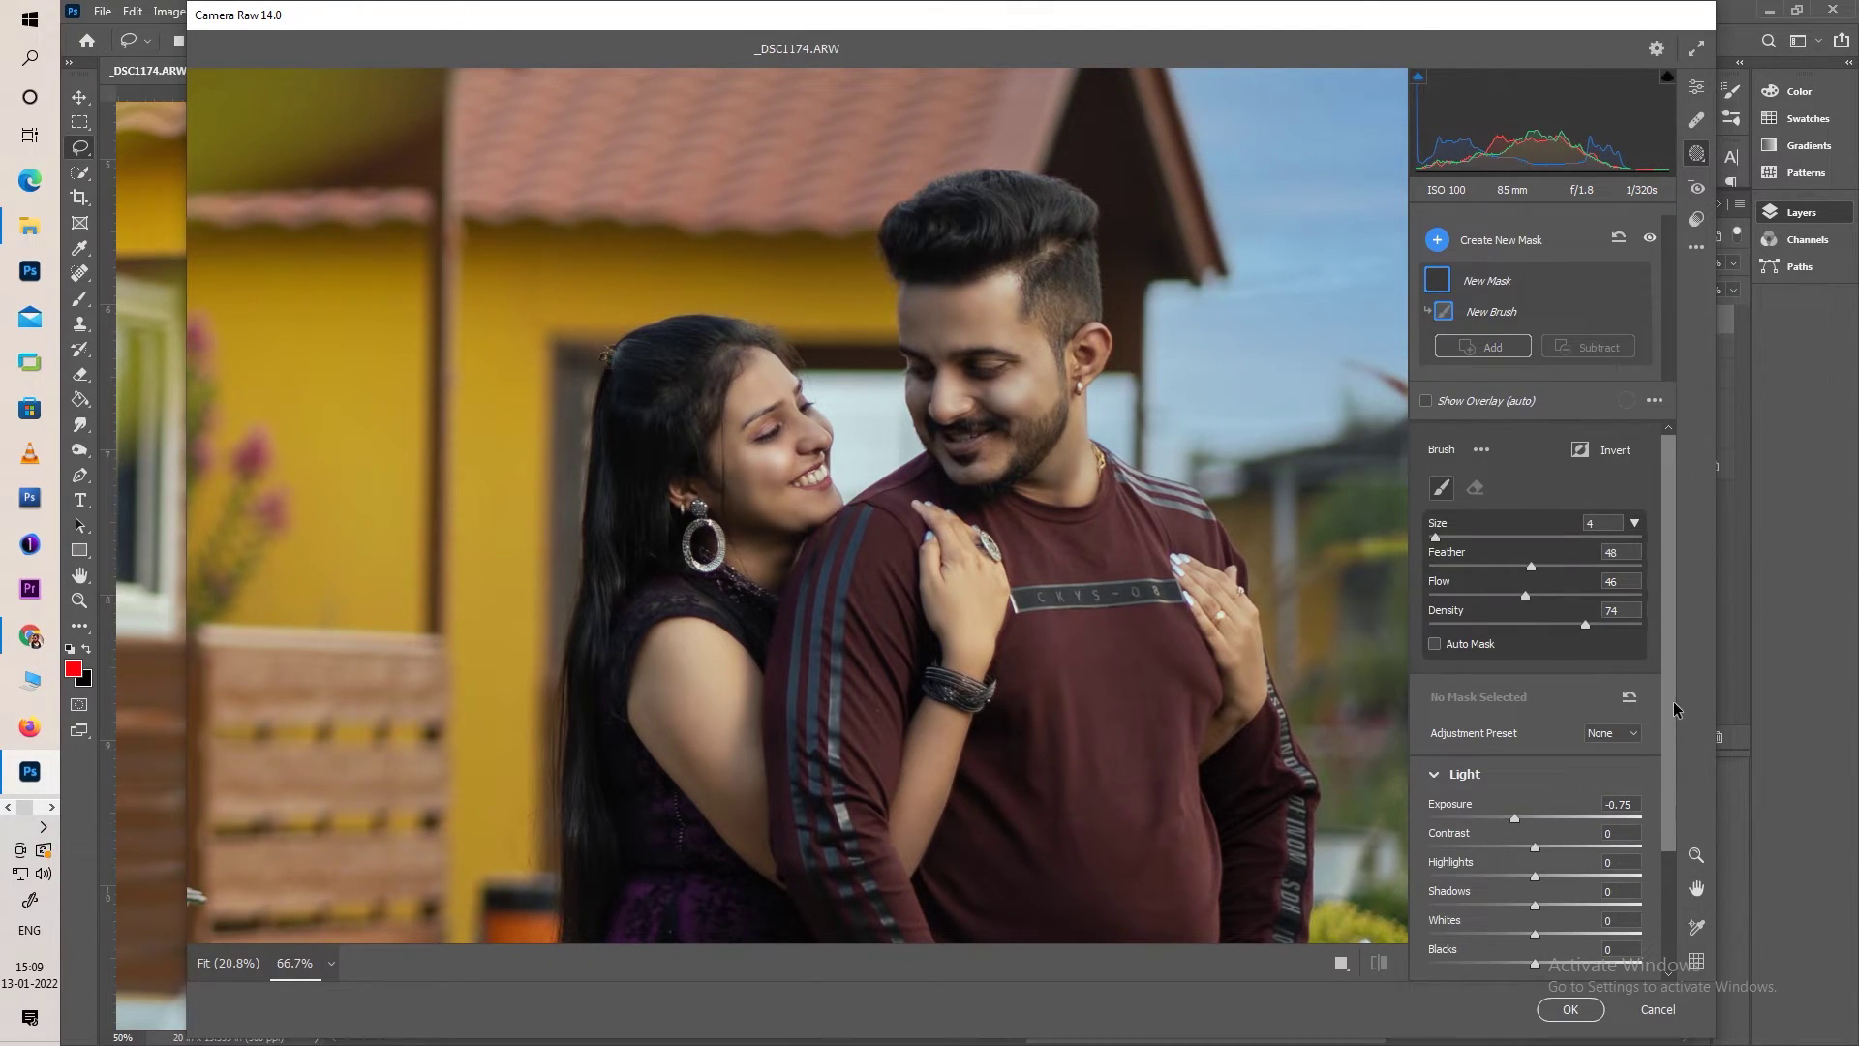
mouse_move(1667, 696)
mouse_down()
mouse_move(1668, 763)
mouse_move(1664, 656)
mouse_move(1659, 784)
mouse_up()
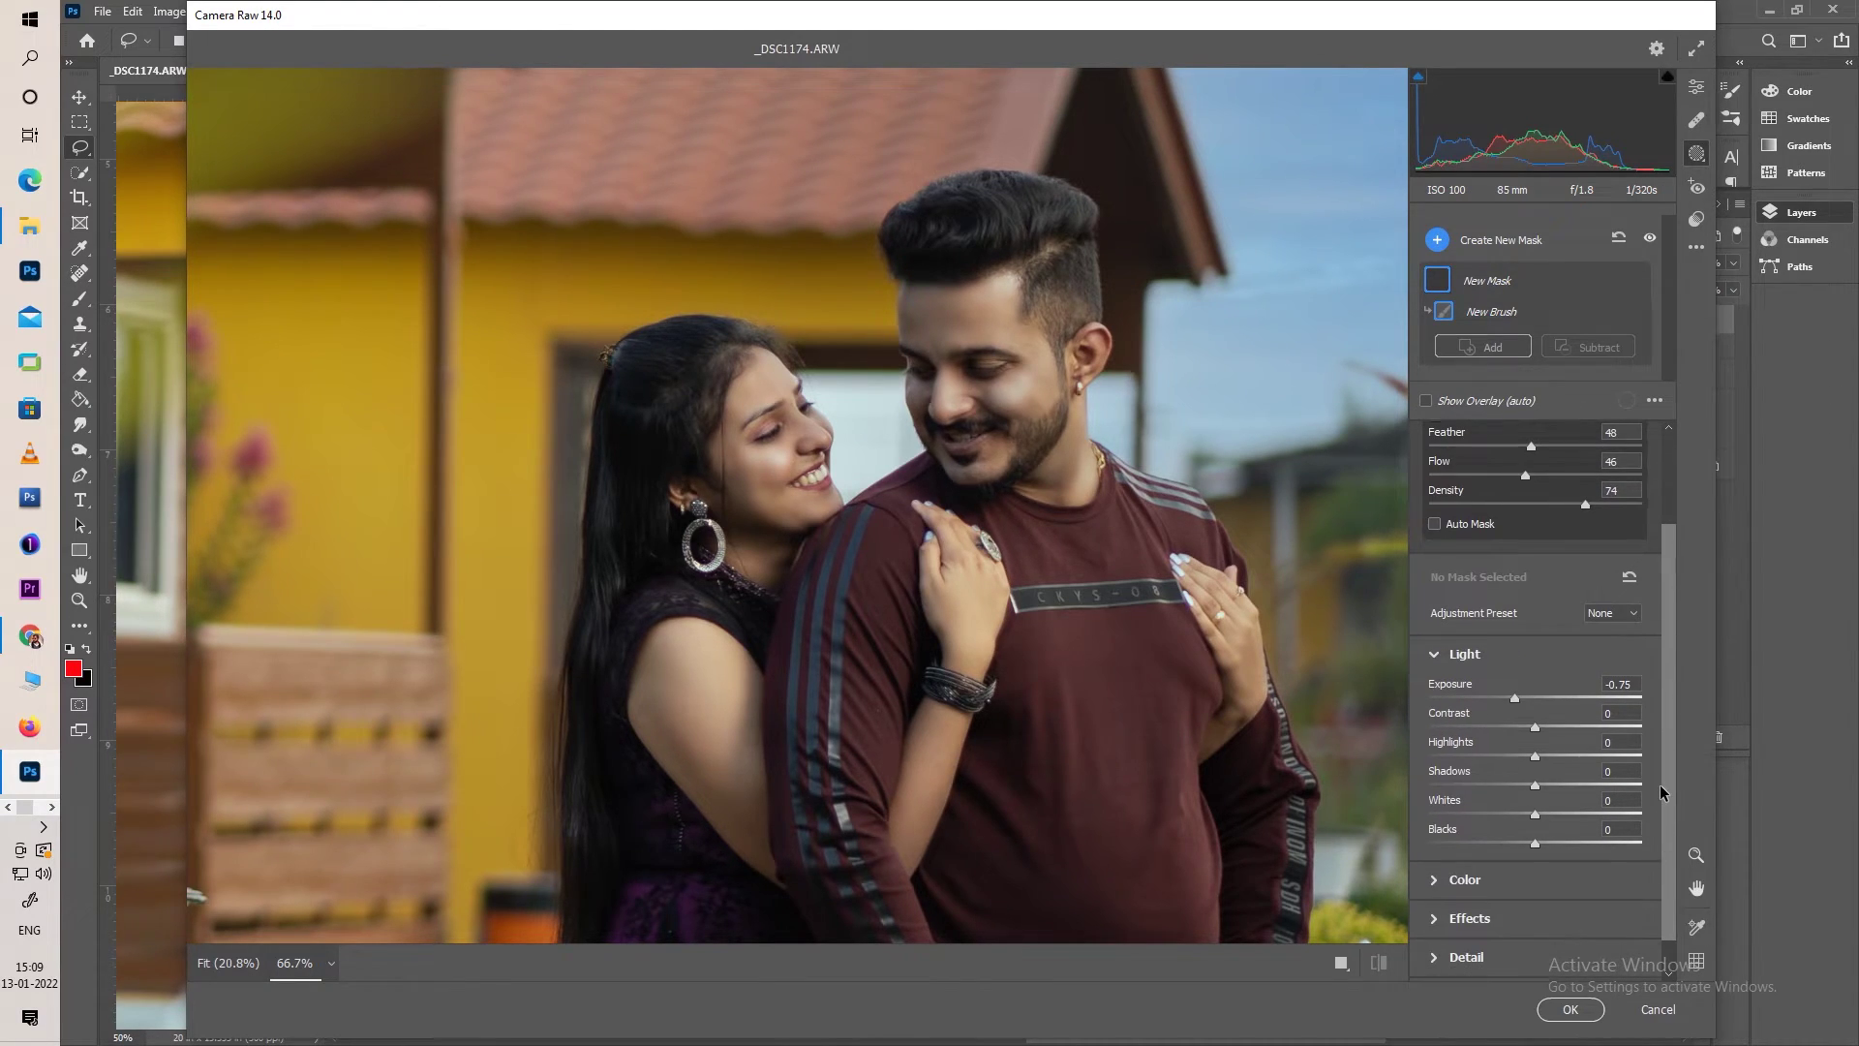
Reset the mask exposure to 0 and brush over the man's face and the woman's face and neck
double_click(1615, 683)
text(0)
key(Return)
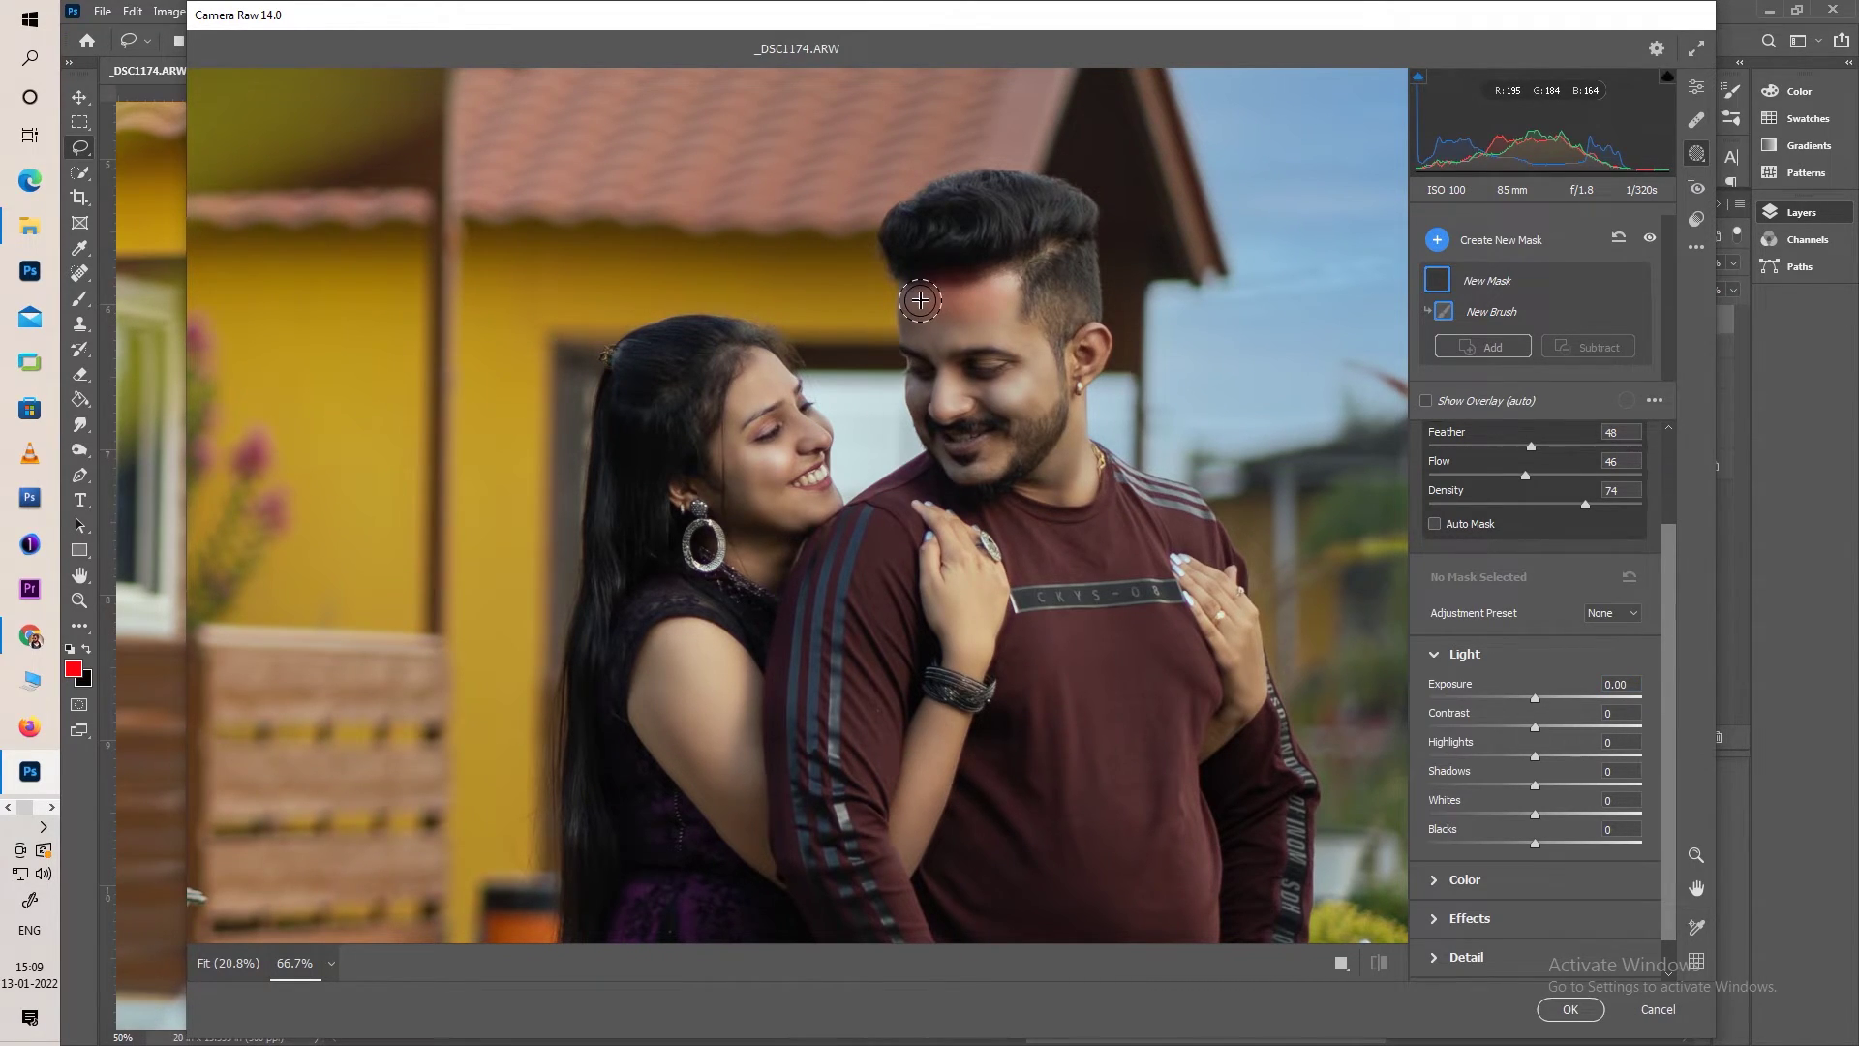
drag(915, 339, 929, 397)
drag(982, 308, 976, 457)
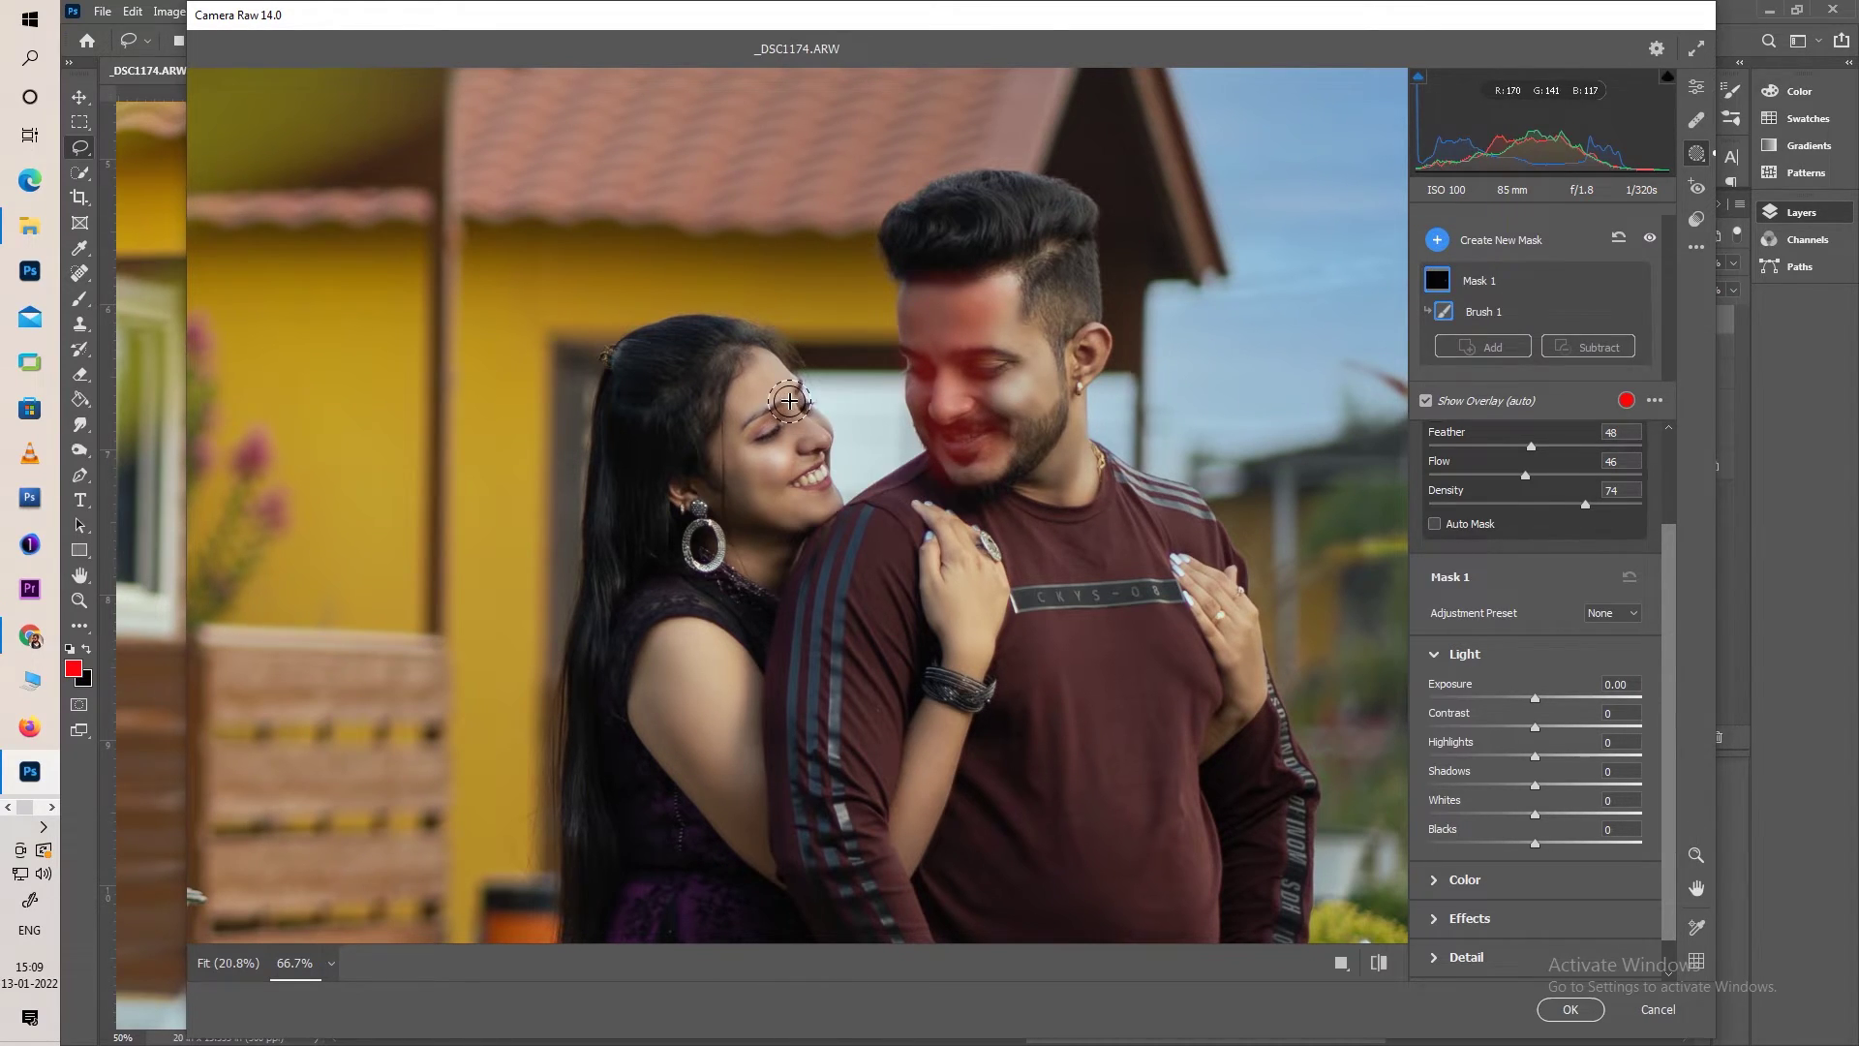
drag(783, 558, 709, 426)
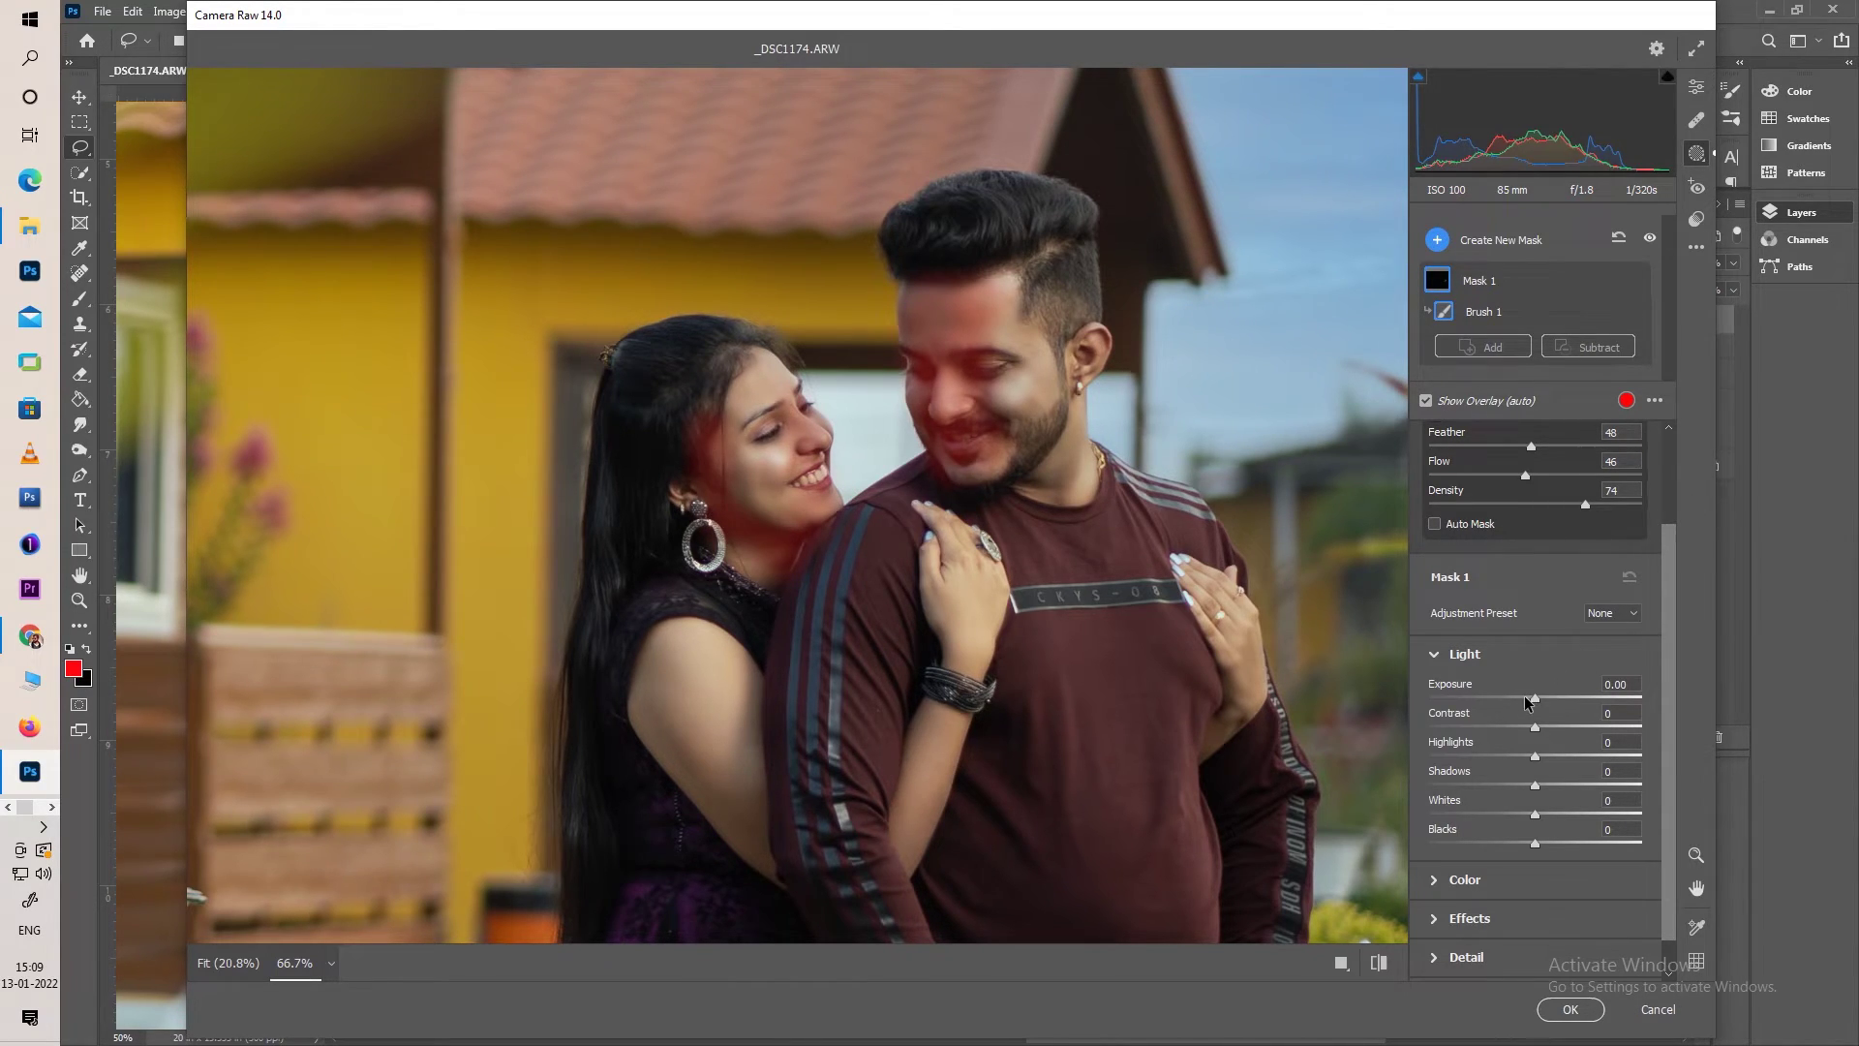
Raise the masked faces' exposure to +1.40 and shadows to +24
drag(1535, 697, 1576, 699)
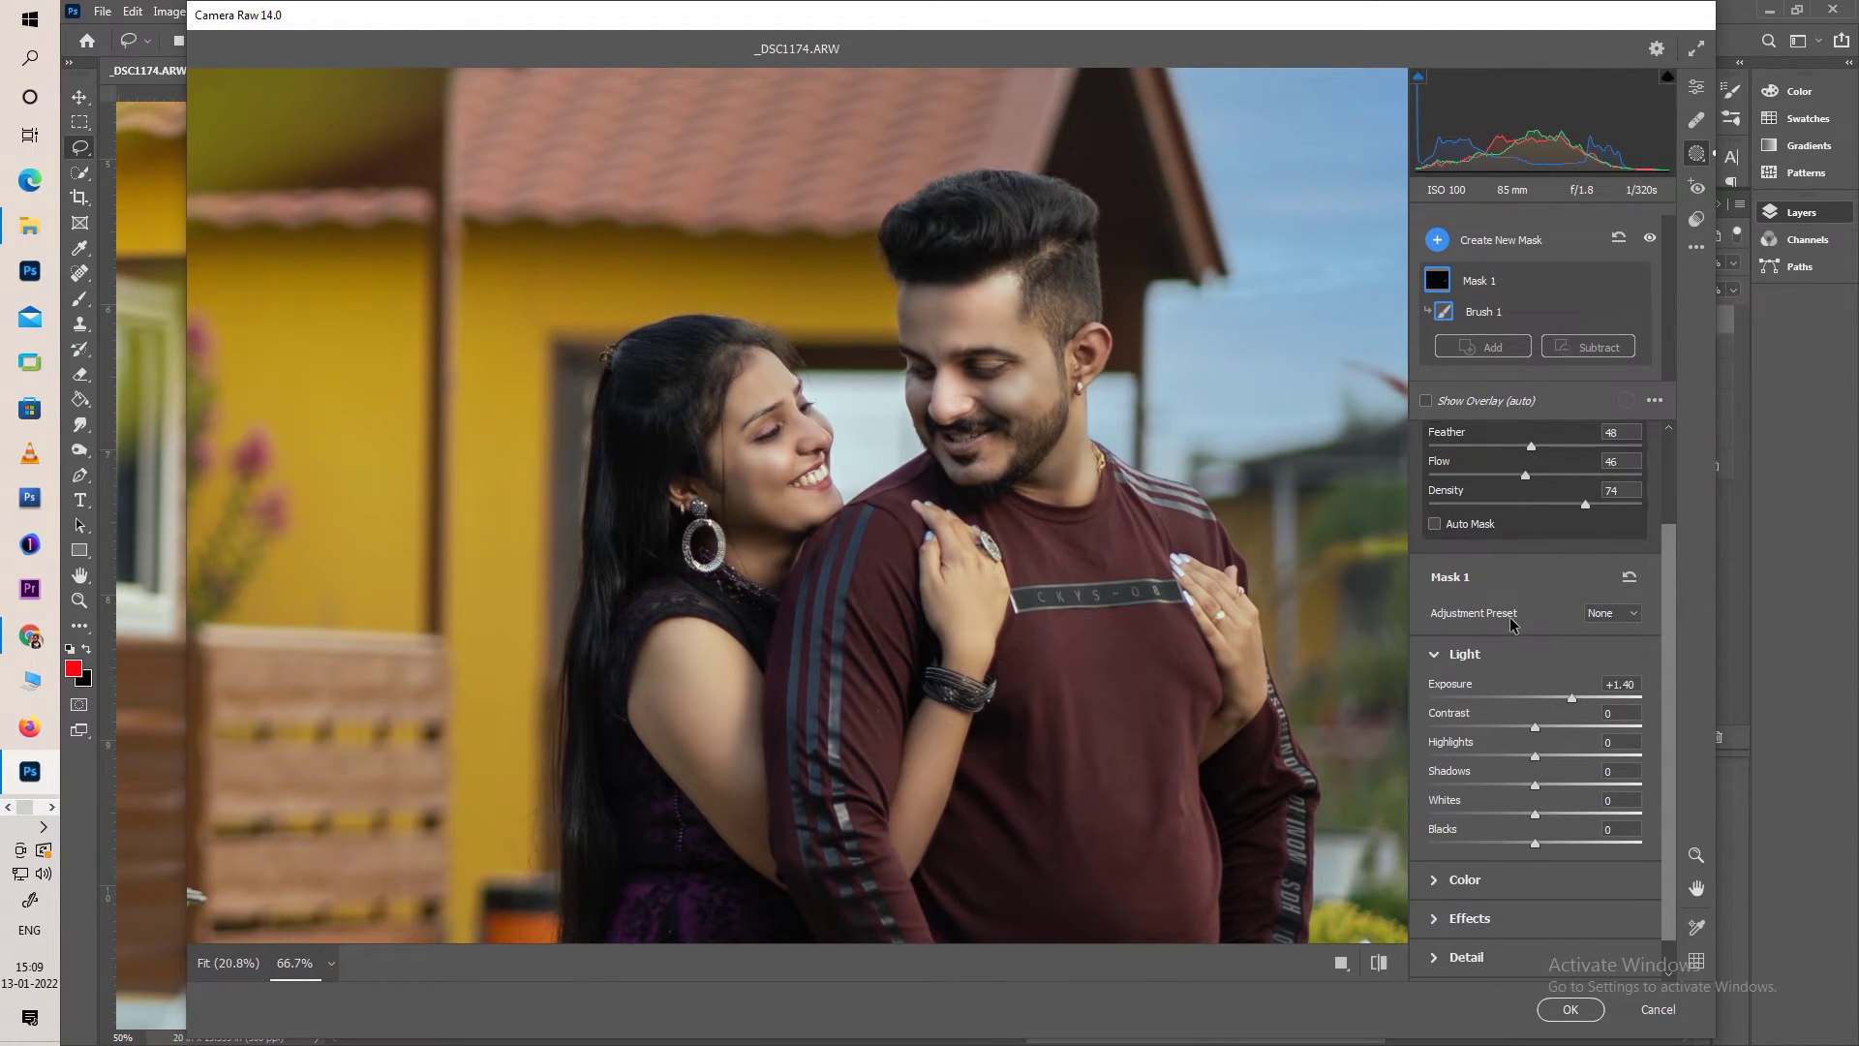
key(ctrl+minus)
drag(1541, 788, 1565, 787)
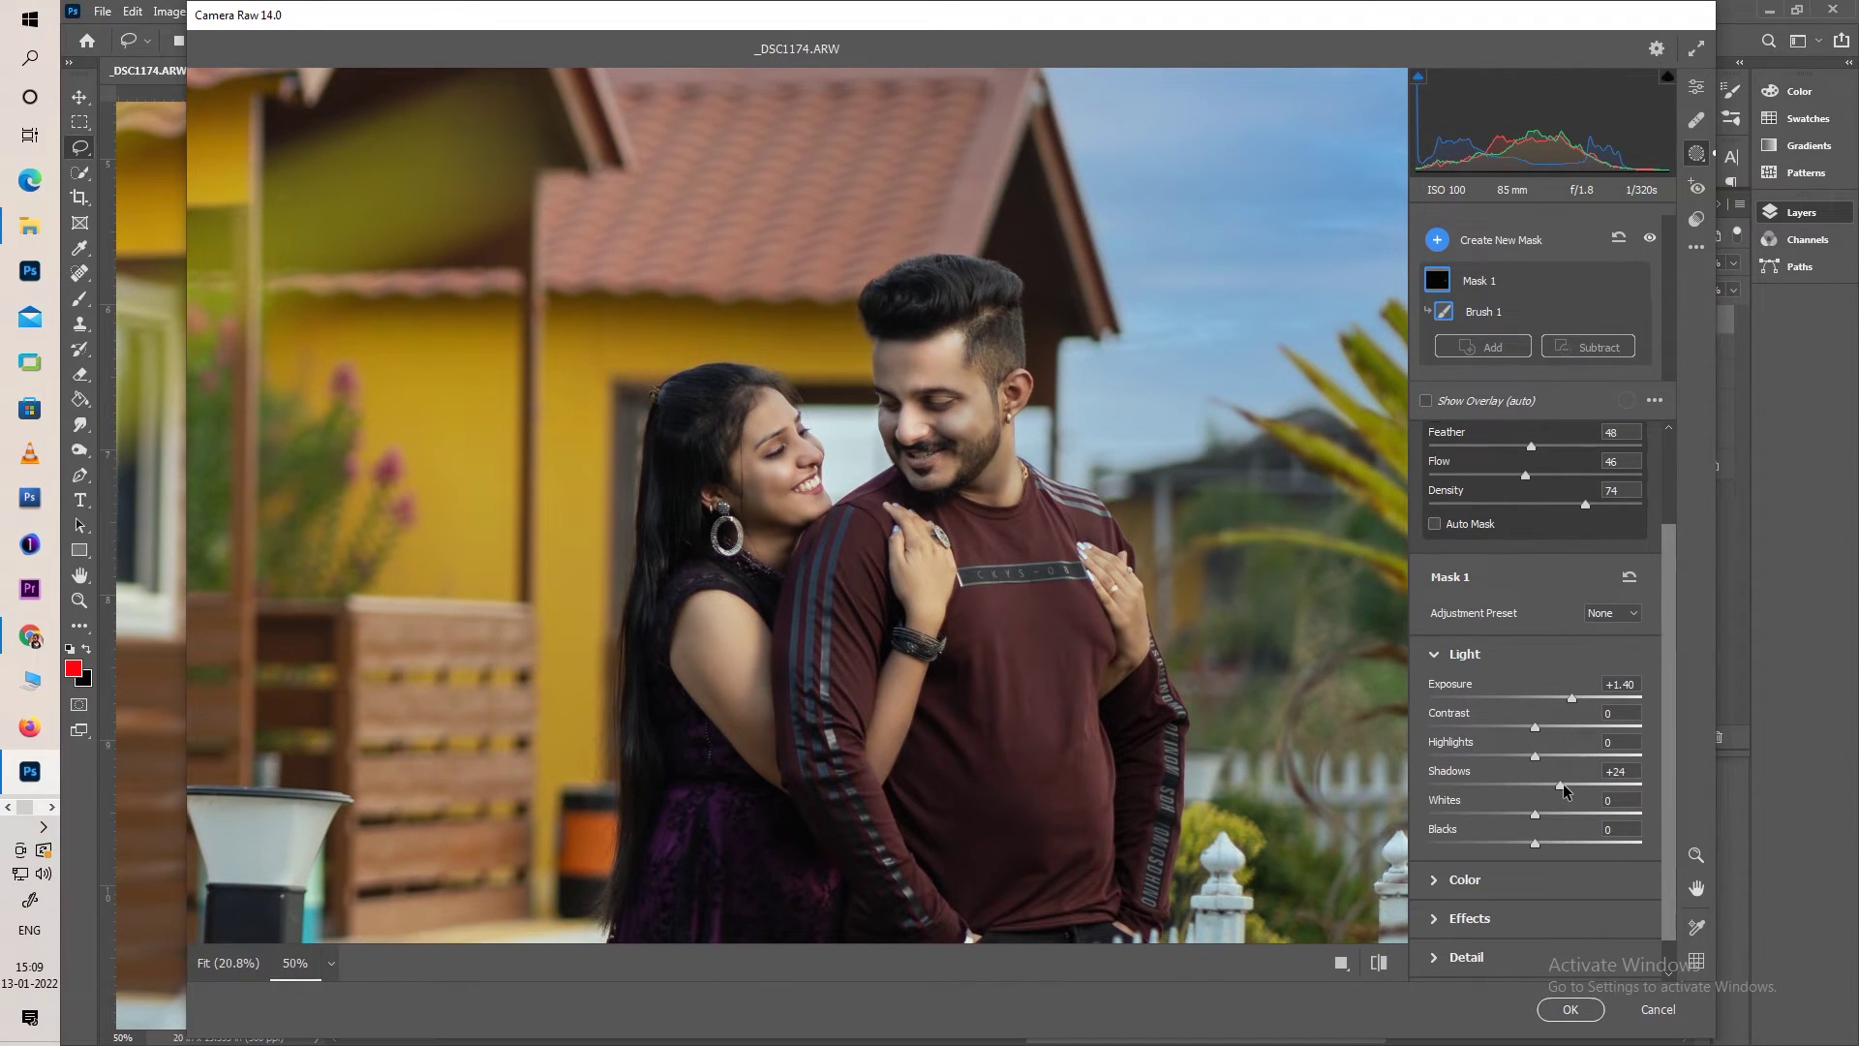
key(ctrl+minus)
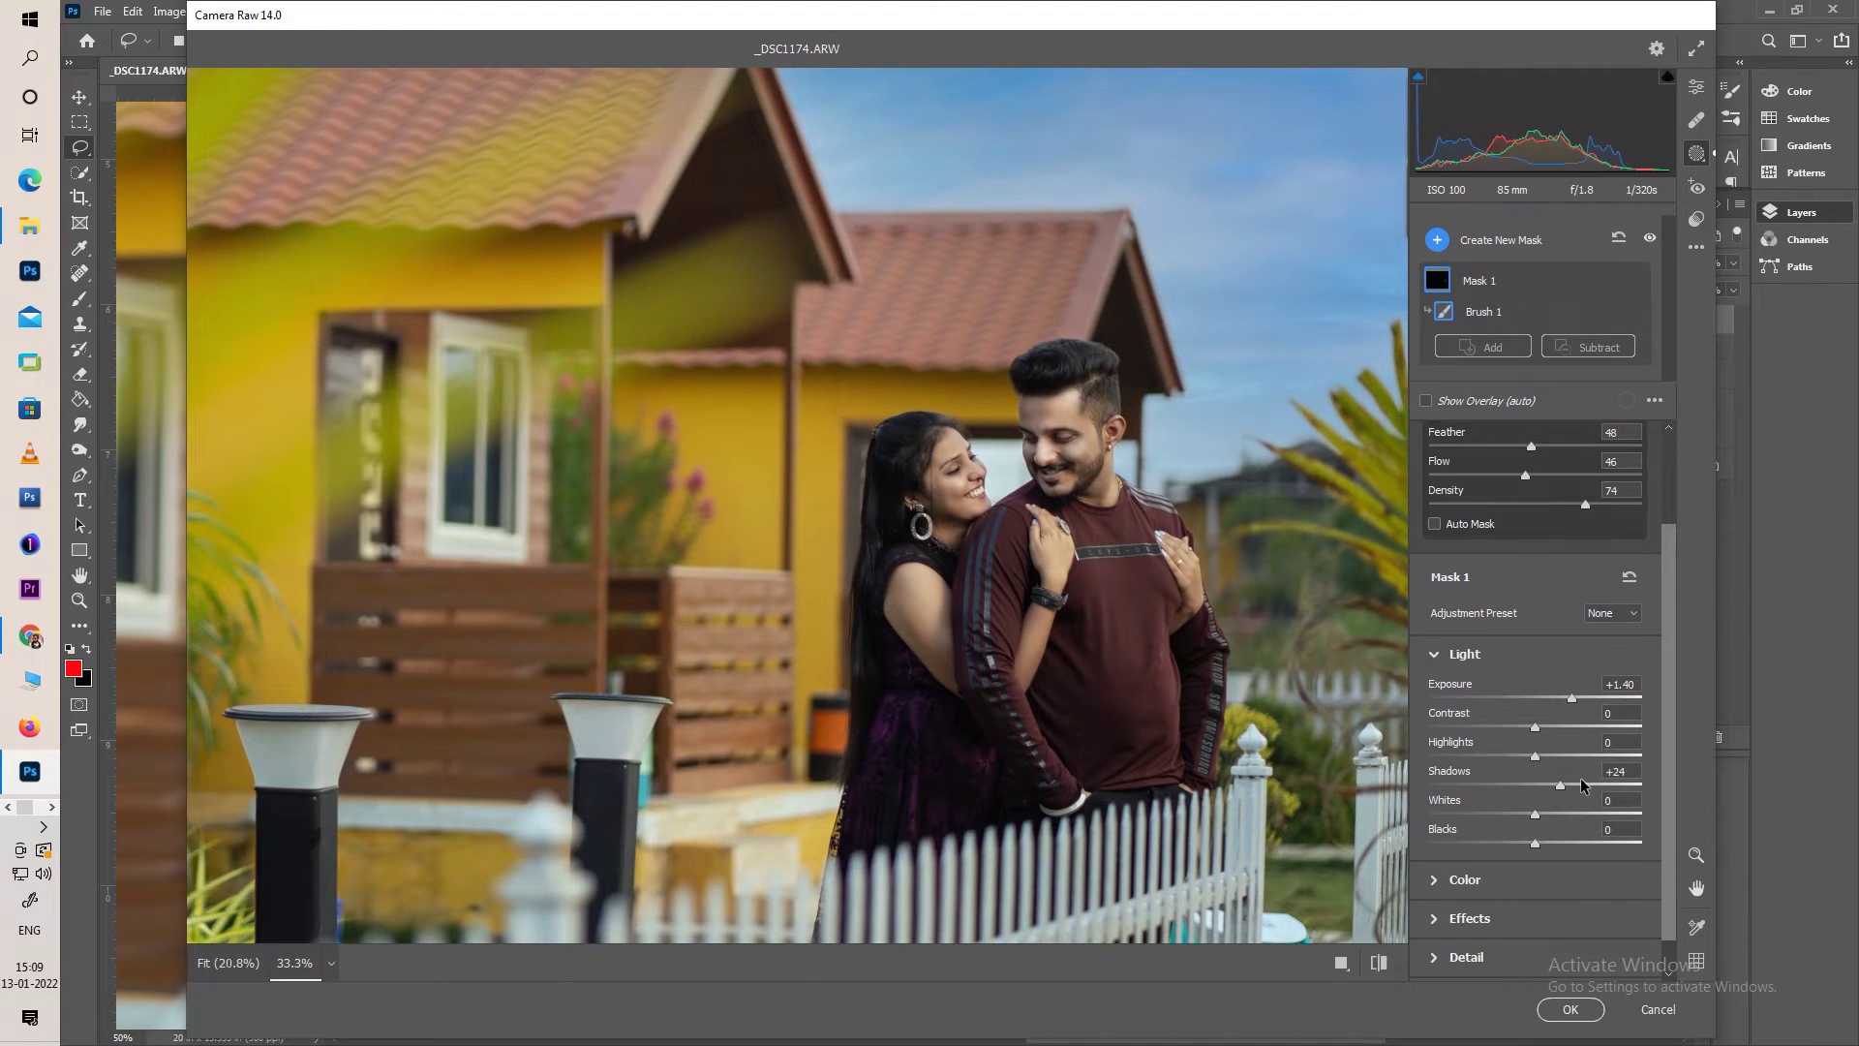
Show a zoomed before/after comparison and add a new brush area to the mask
key(q)
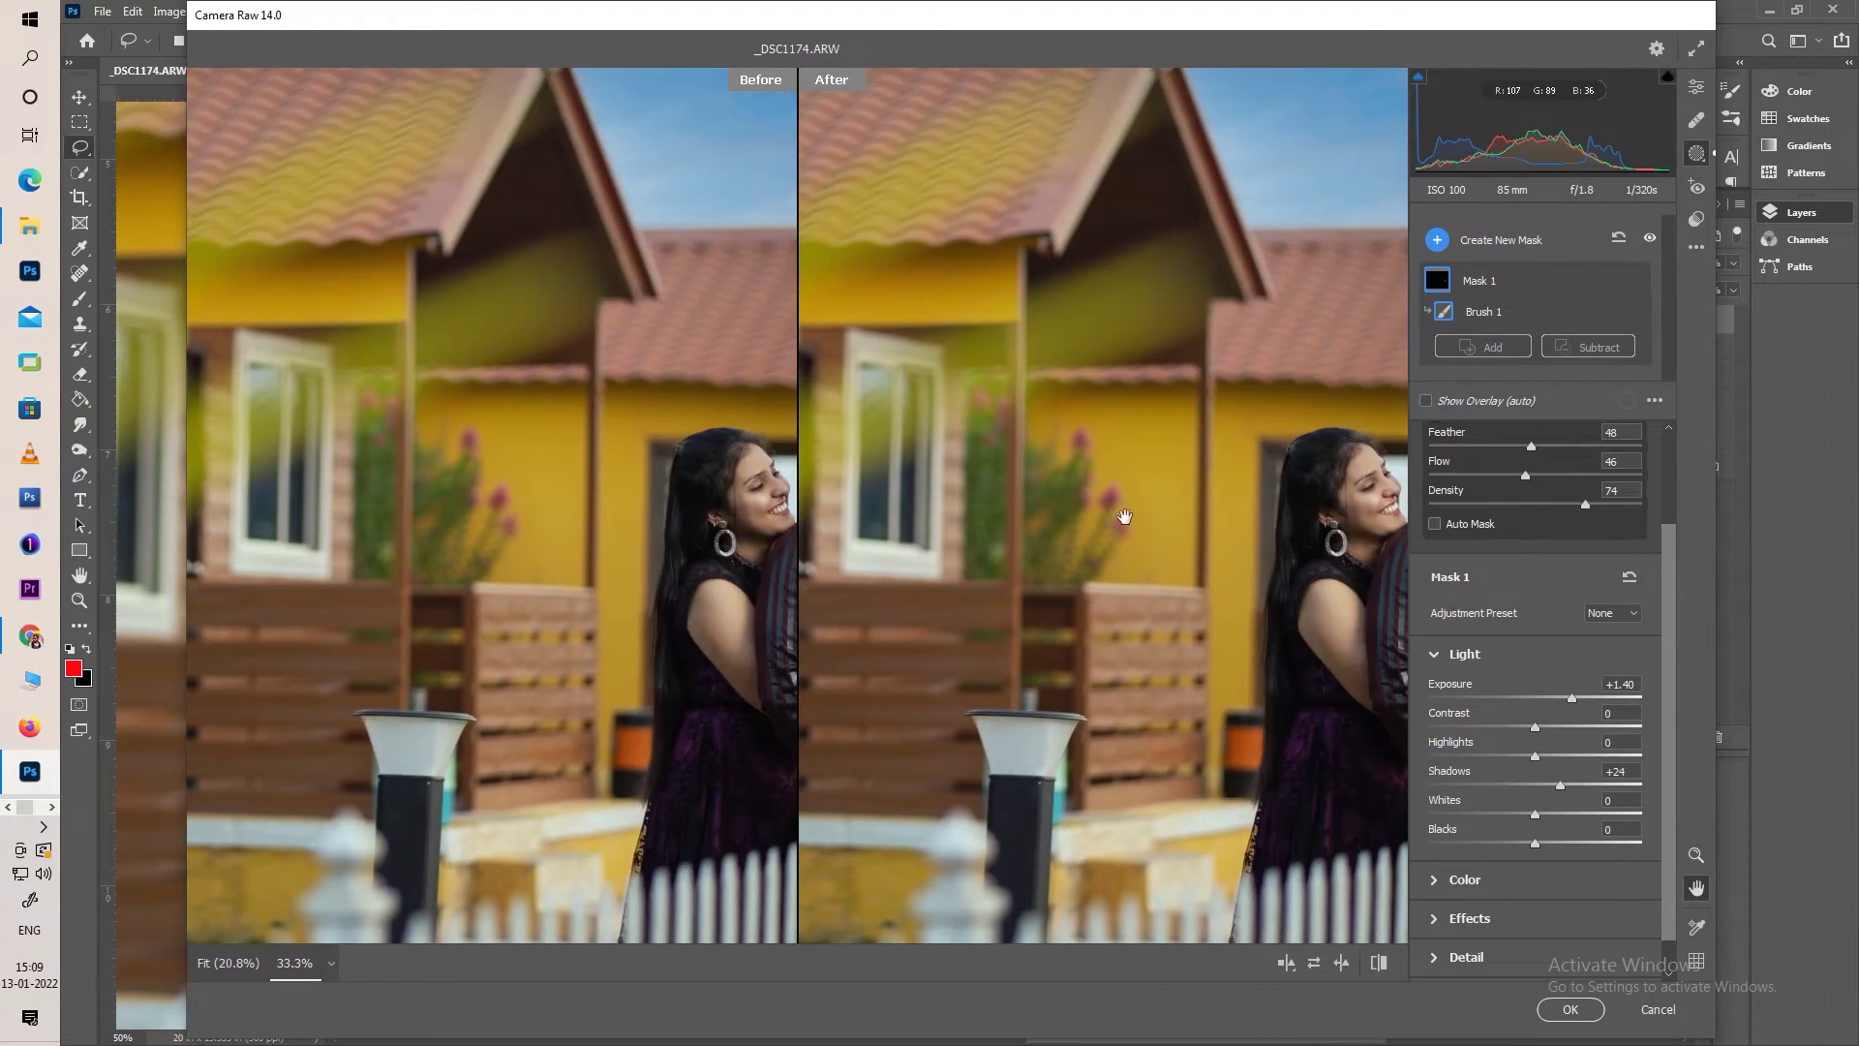
drag(1165, 510, 1184, 531)
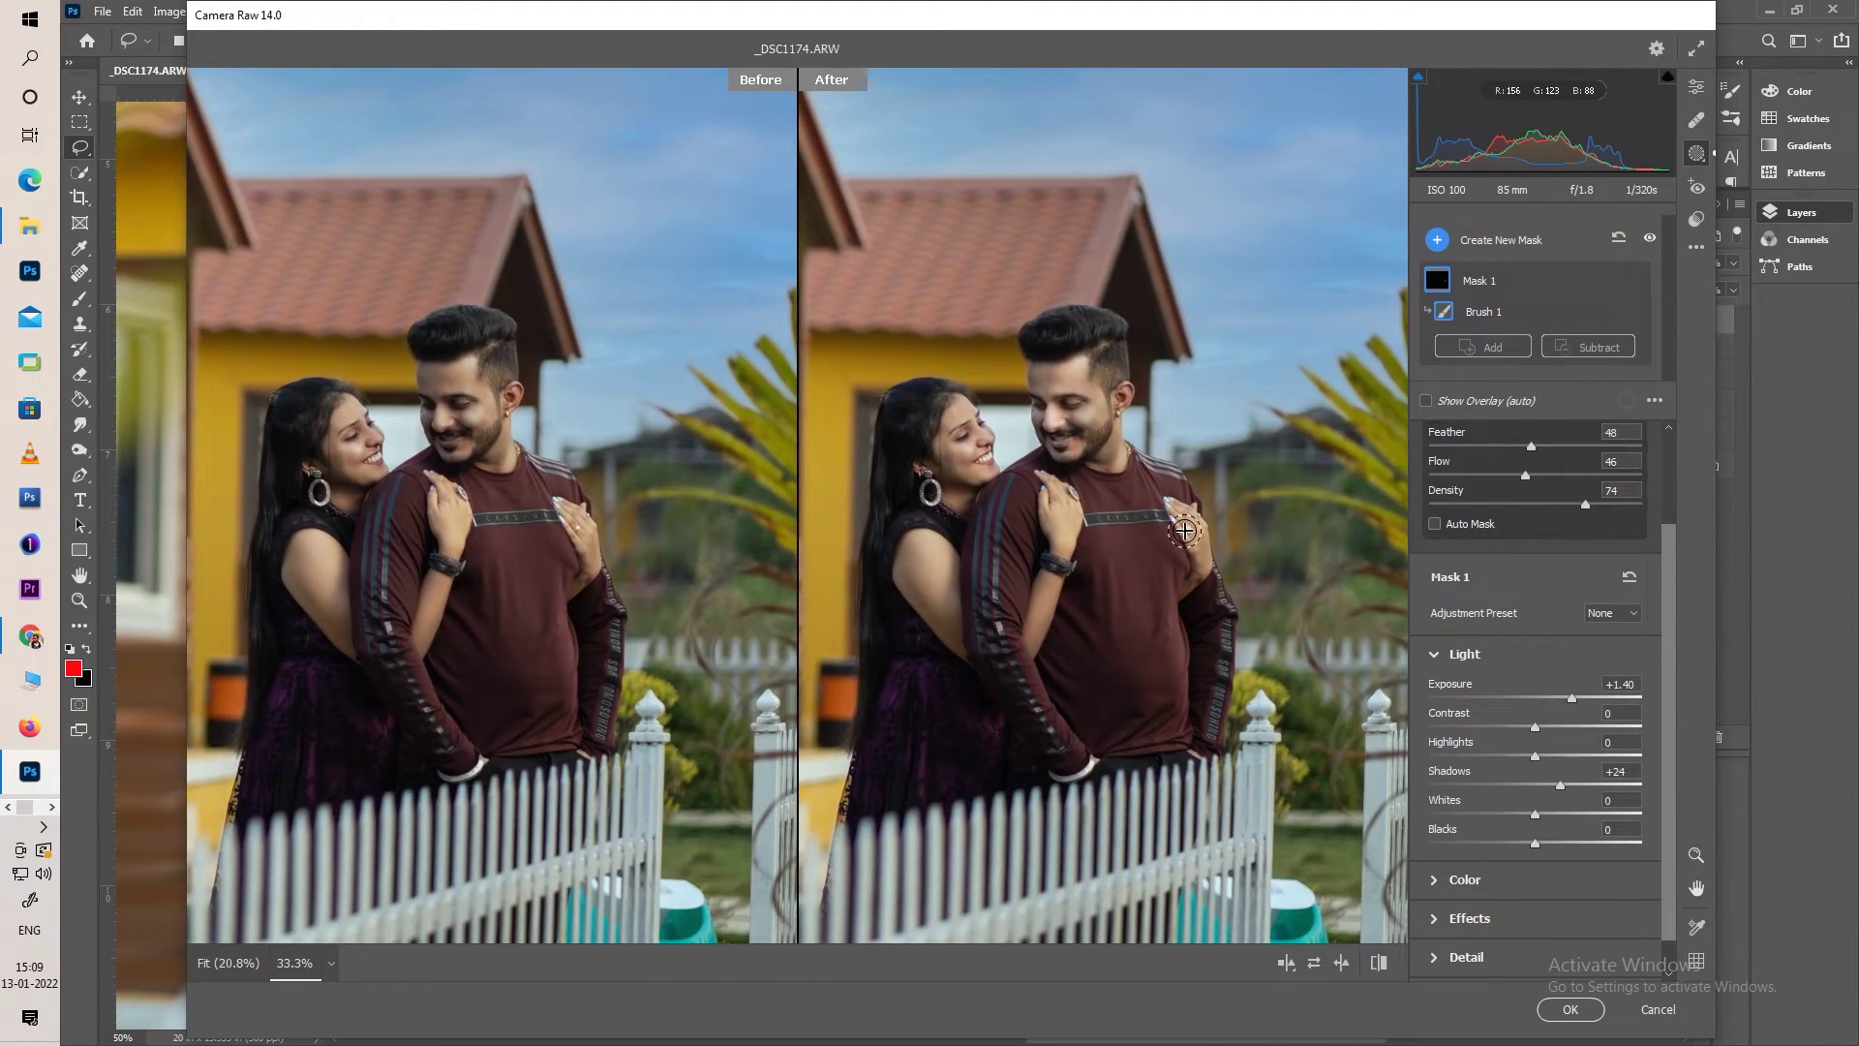
key(ctrl+plus)
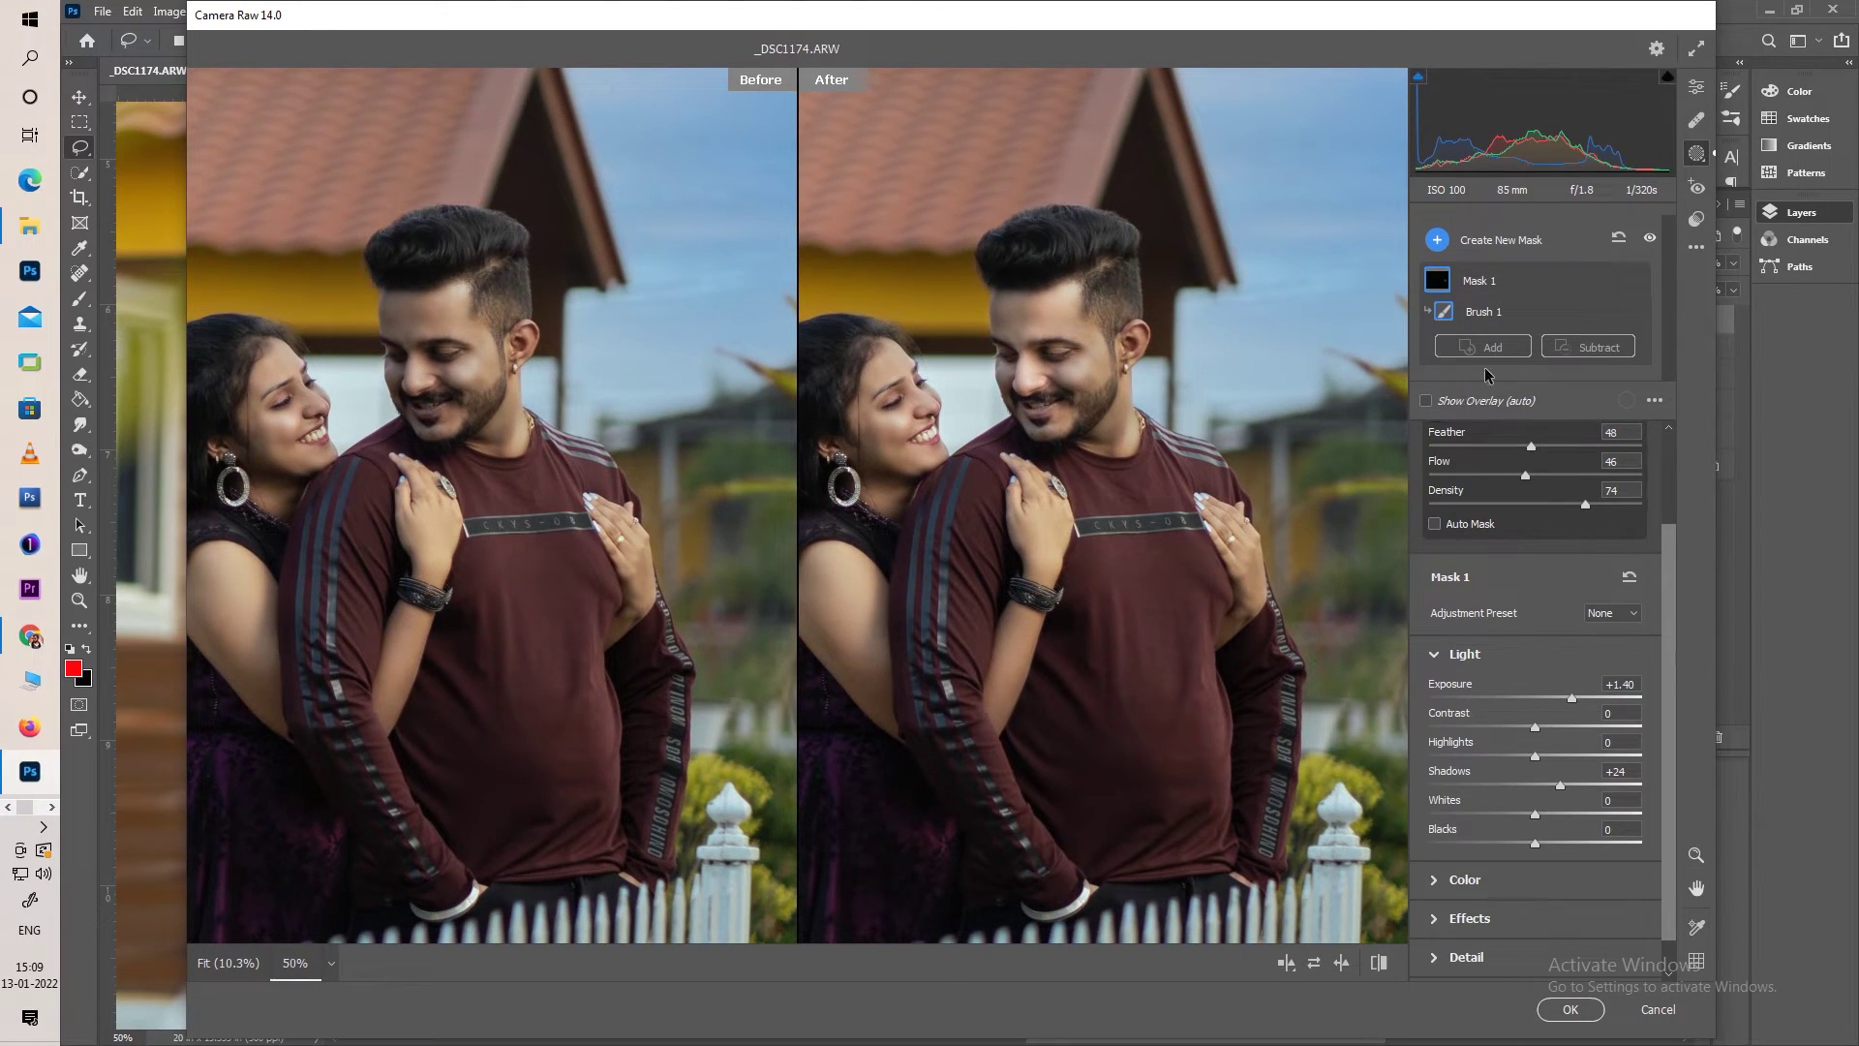
click(1482, 346)
click(1584, 408)
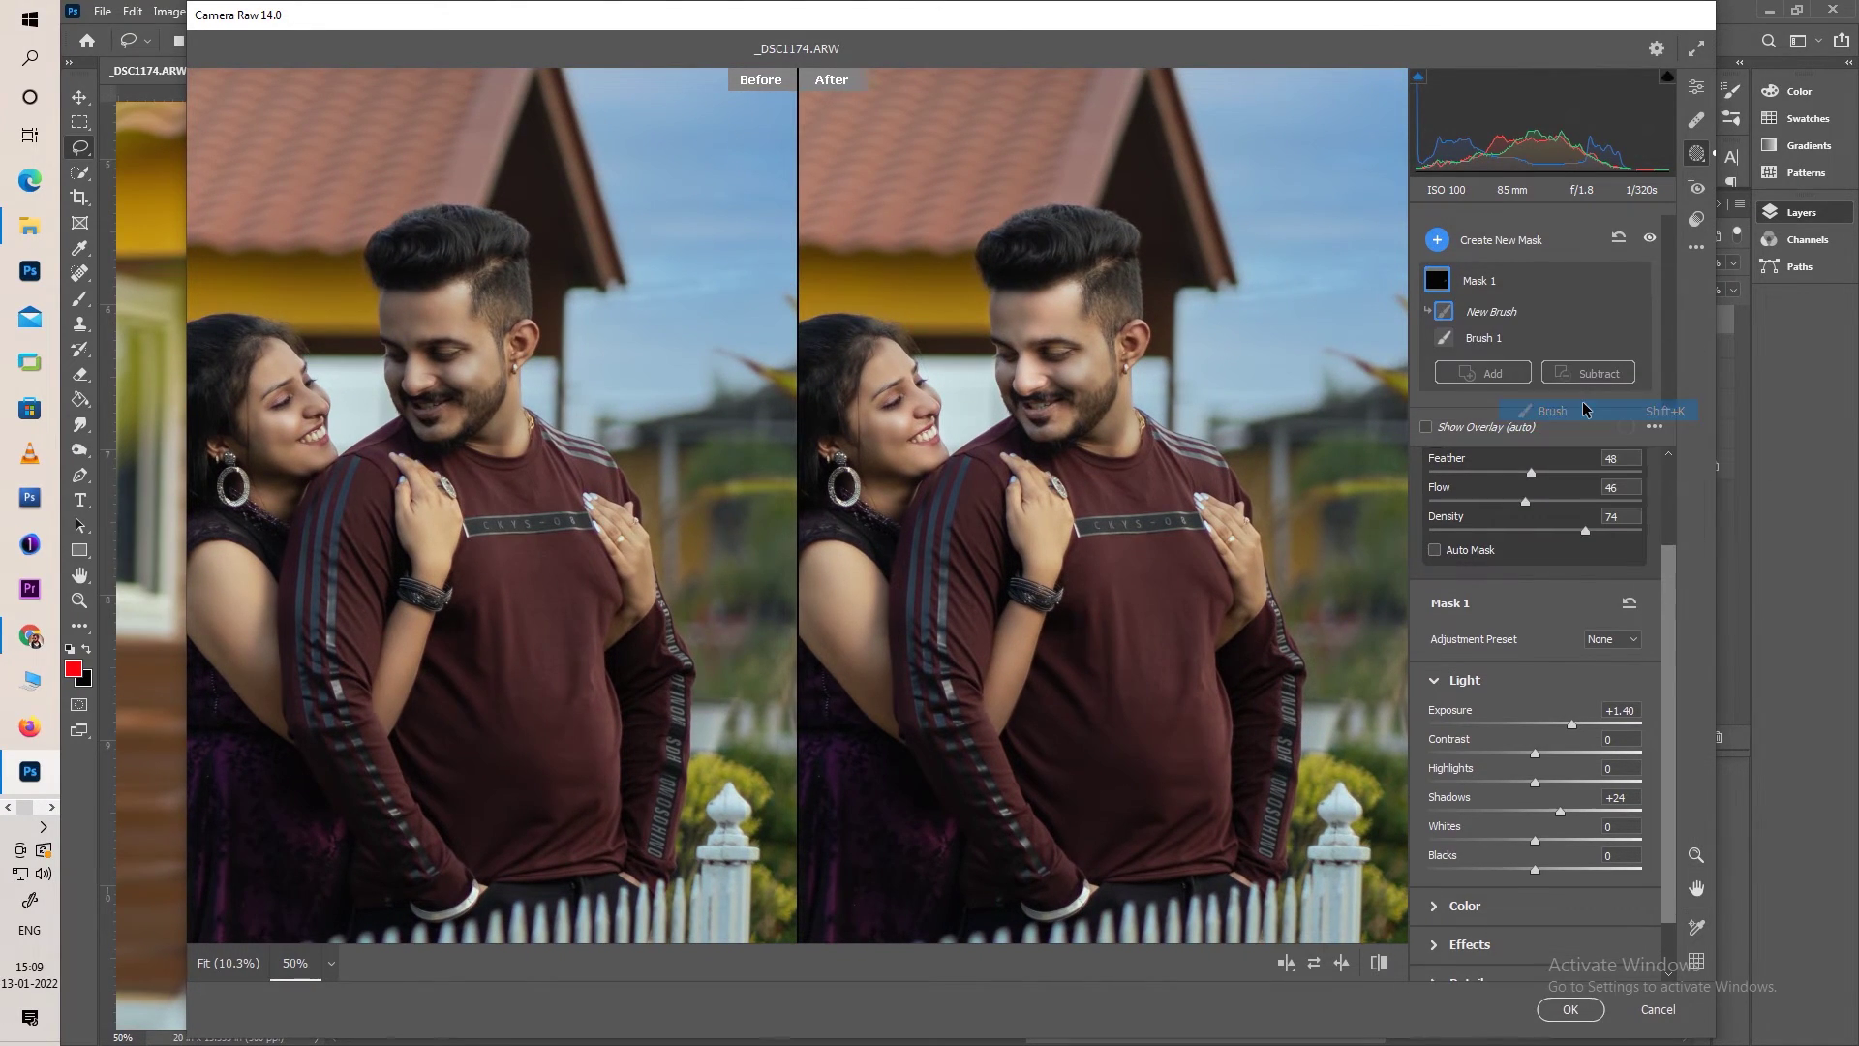
Brush over the man's face and neck and the woman's face, then apply the Camera Raw edits
drag(1016, 310, 1114, 432)
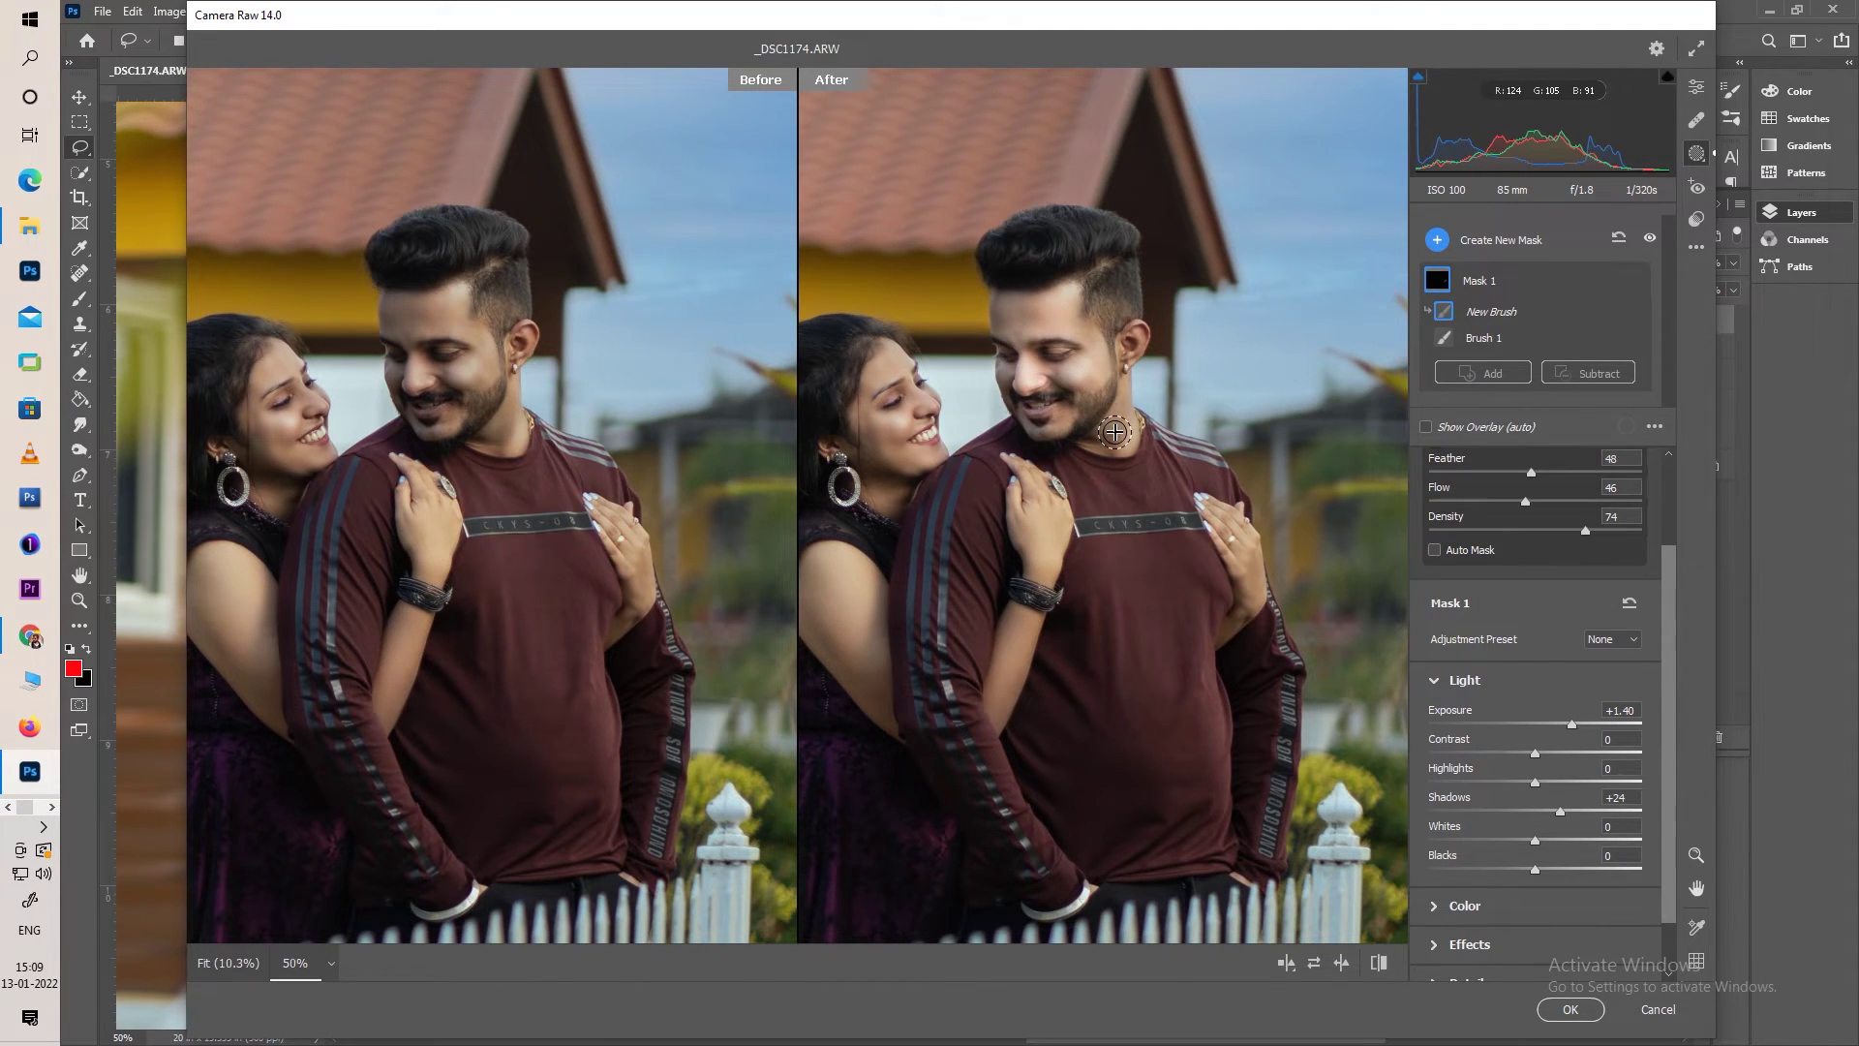
drag(891, 378, 895, 484)
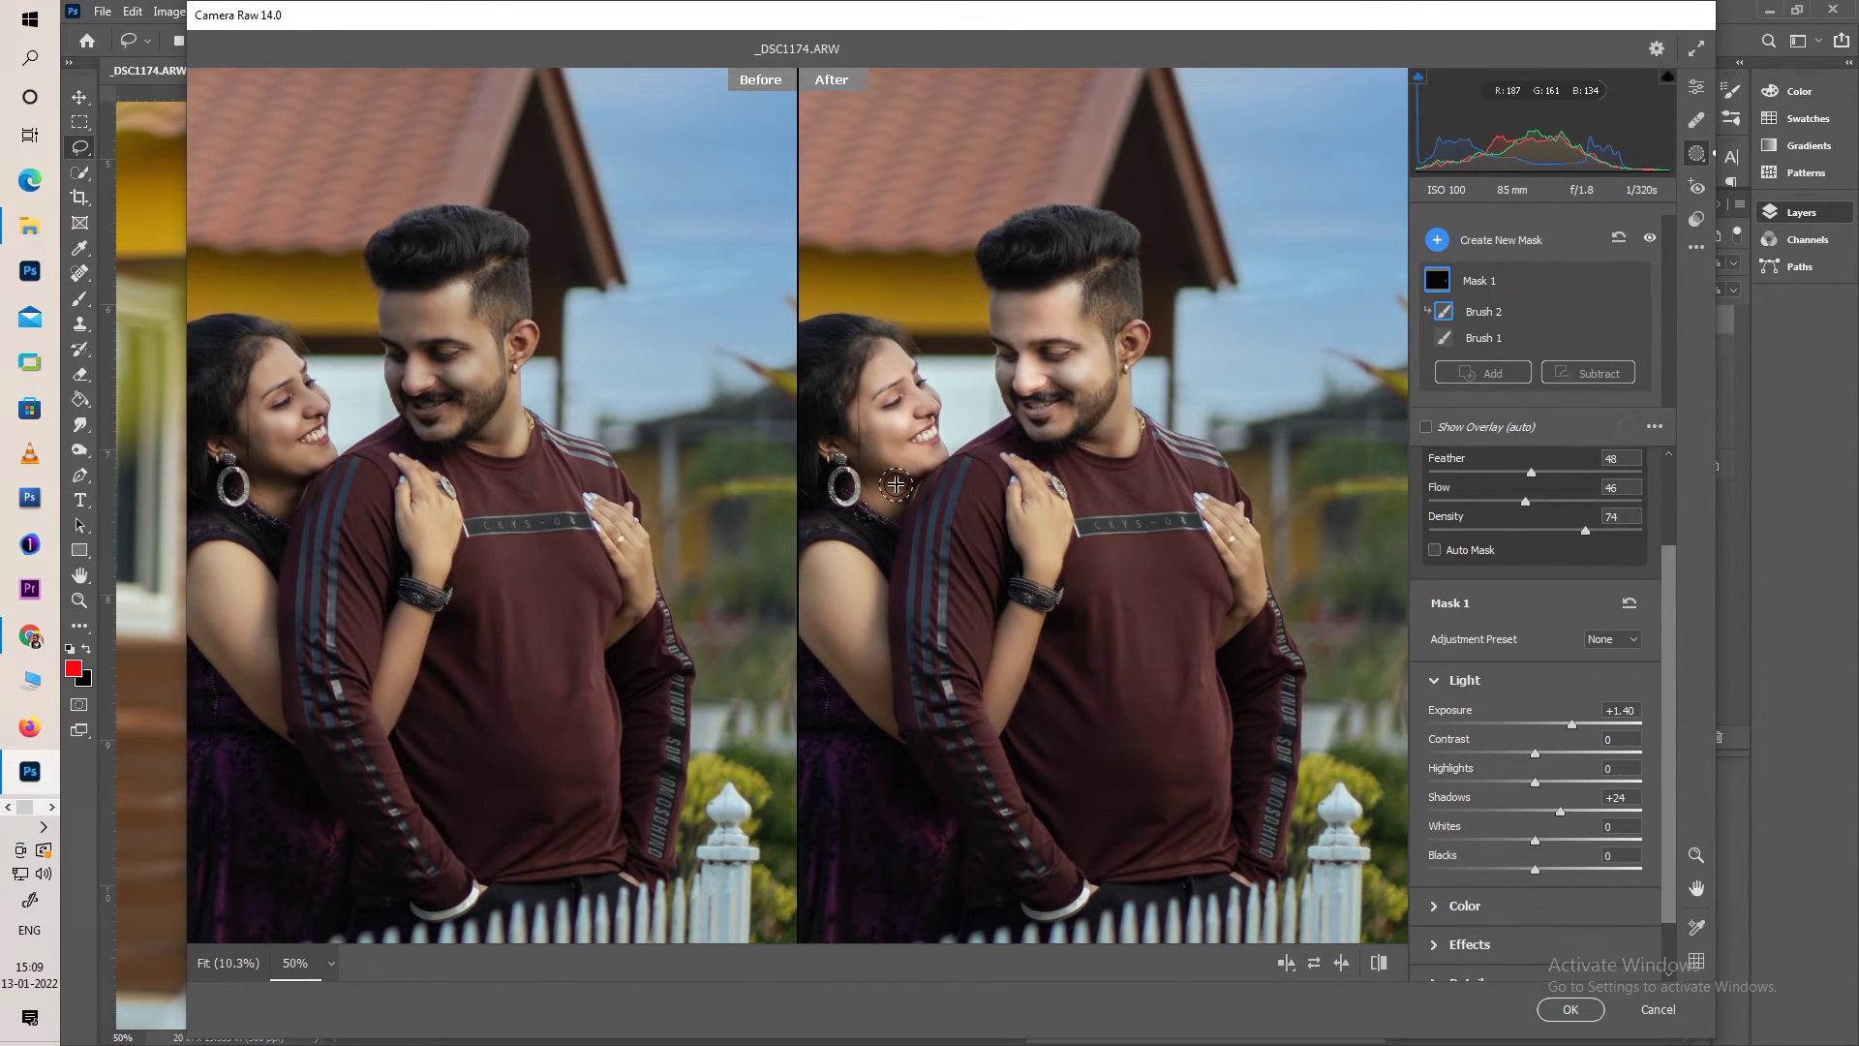
mouse_move(893, 528)
mouse_down()
mouse_move(917, 447)
mouse_move(974, 607)
mouse_move(1101, 435)
mouse_up()
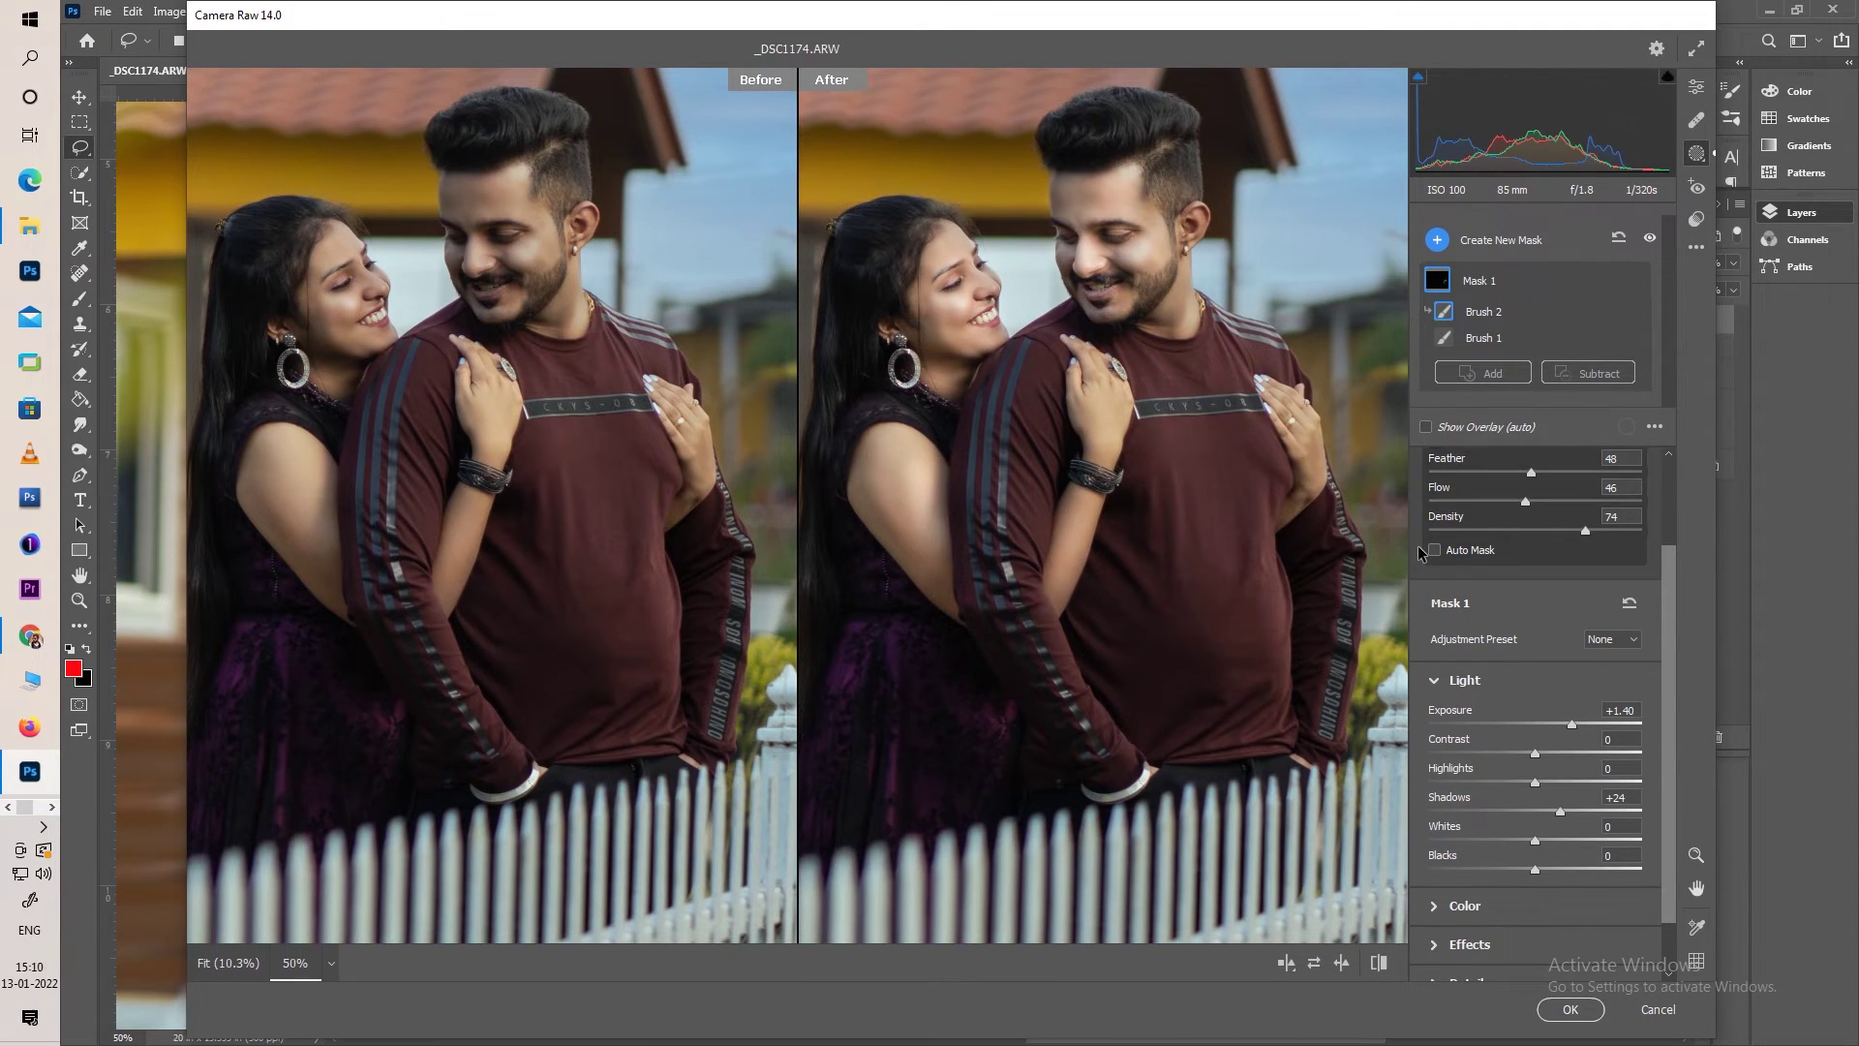
key(ctrl+minus)
key(ctrl+minus)
key(ctrl+minus)
key(ctrl+minus)
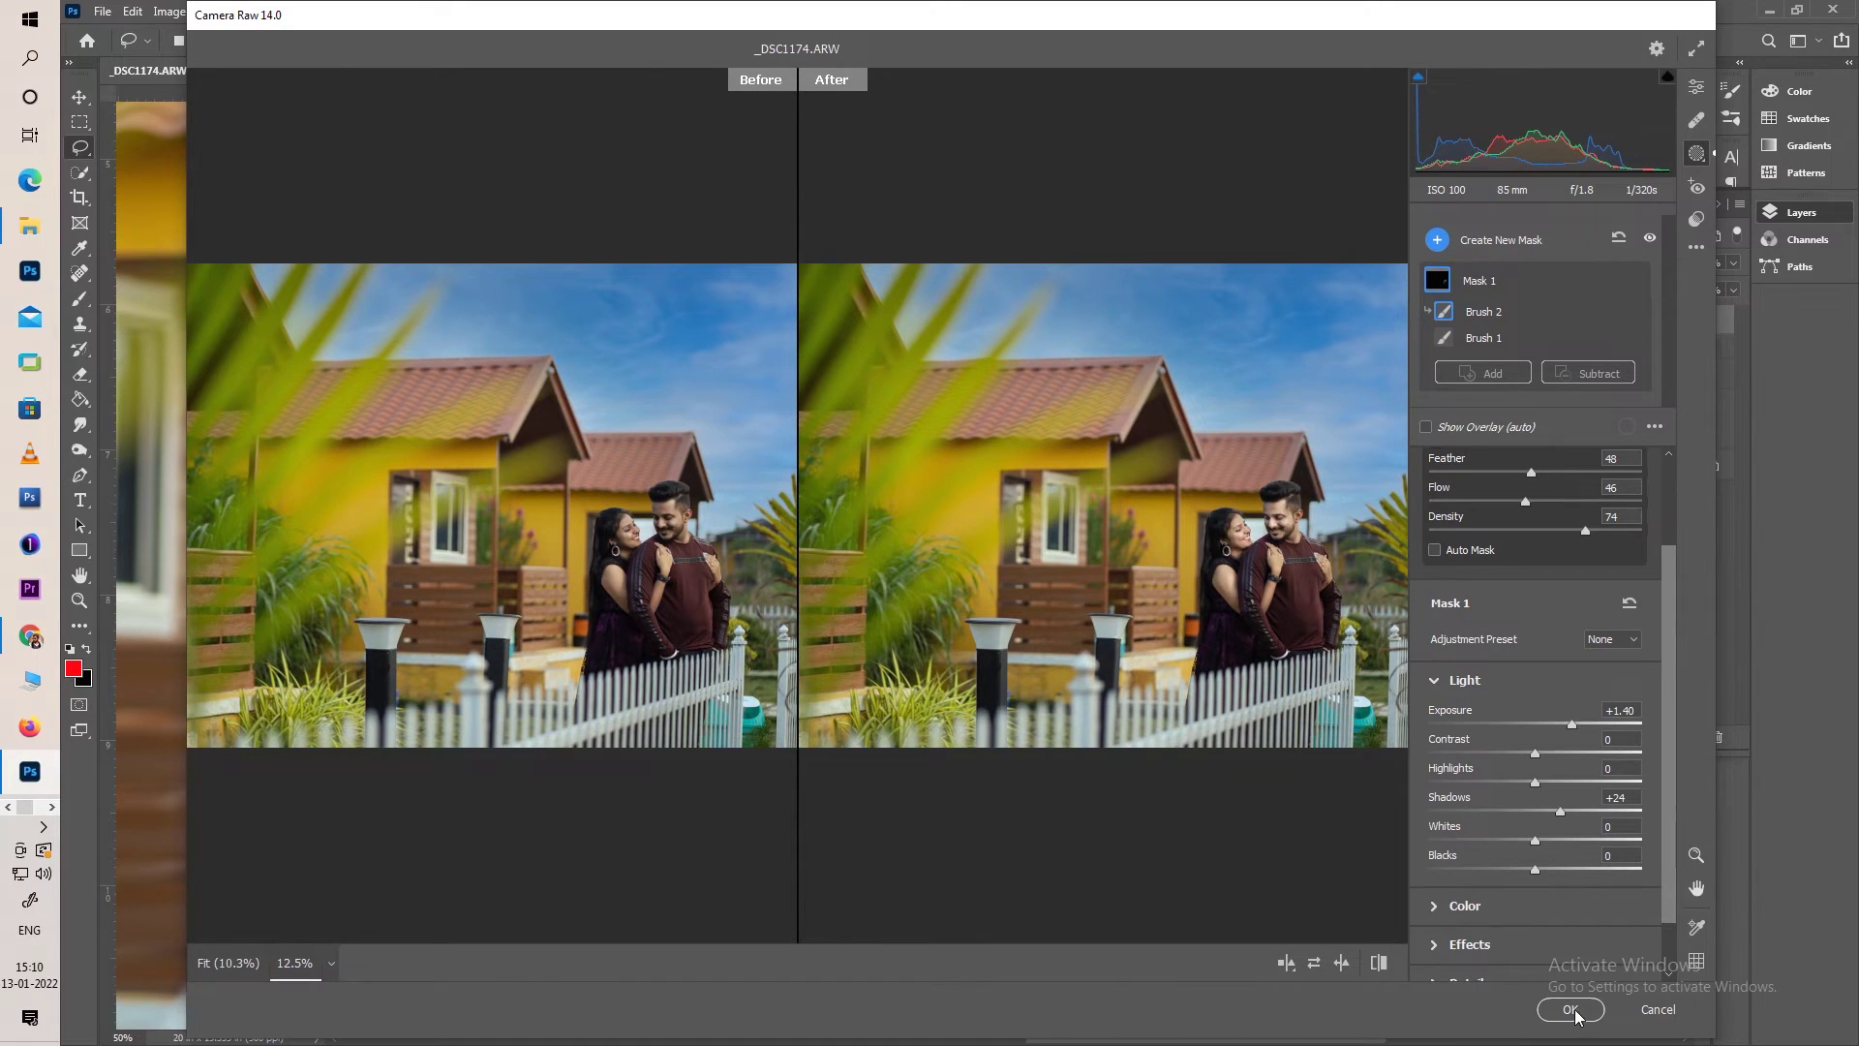
click(1571, 1009)
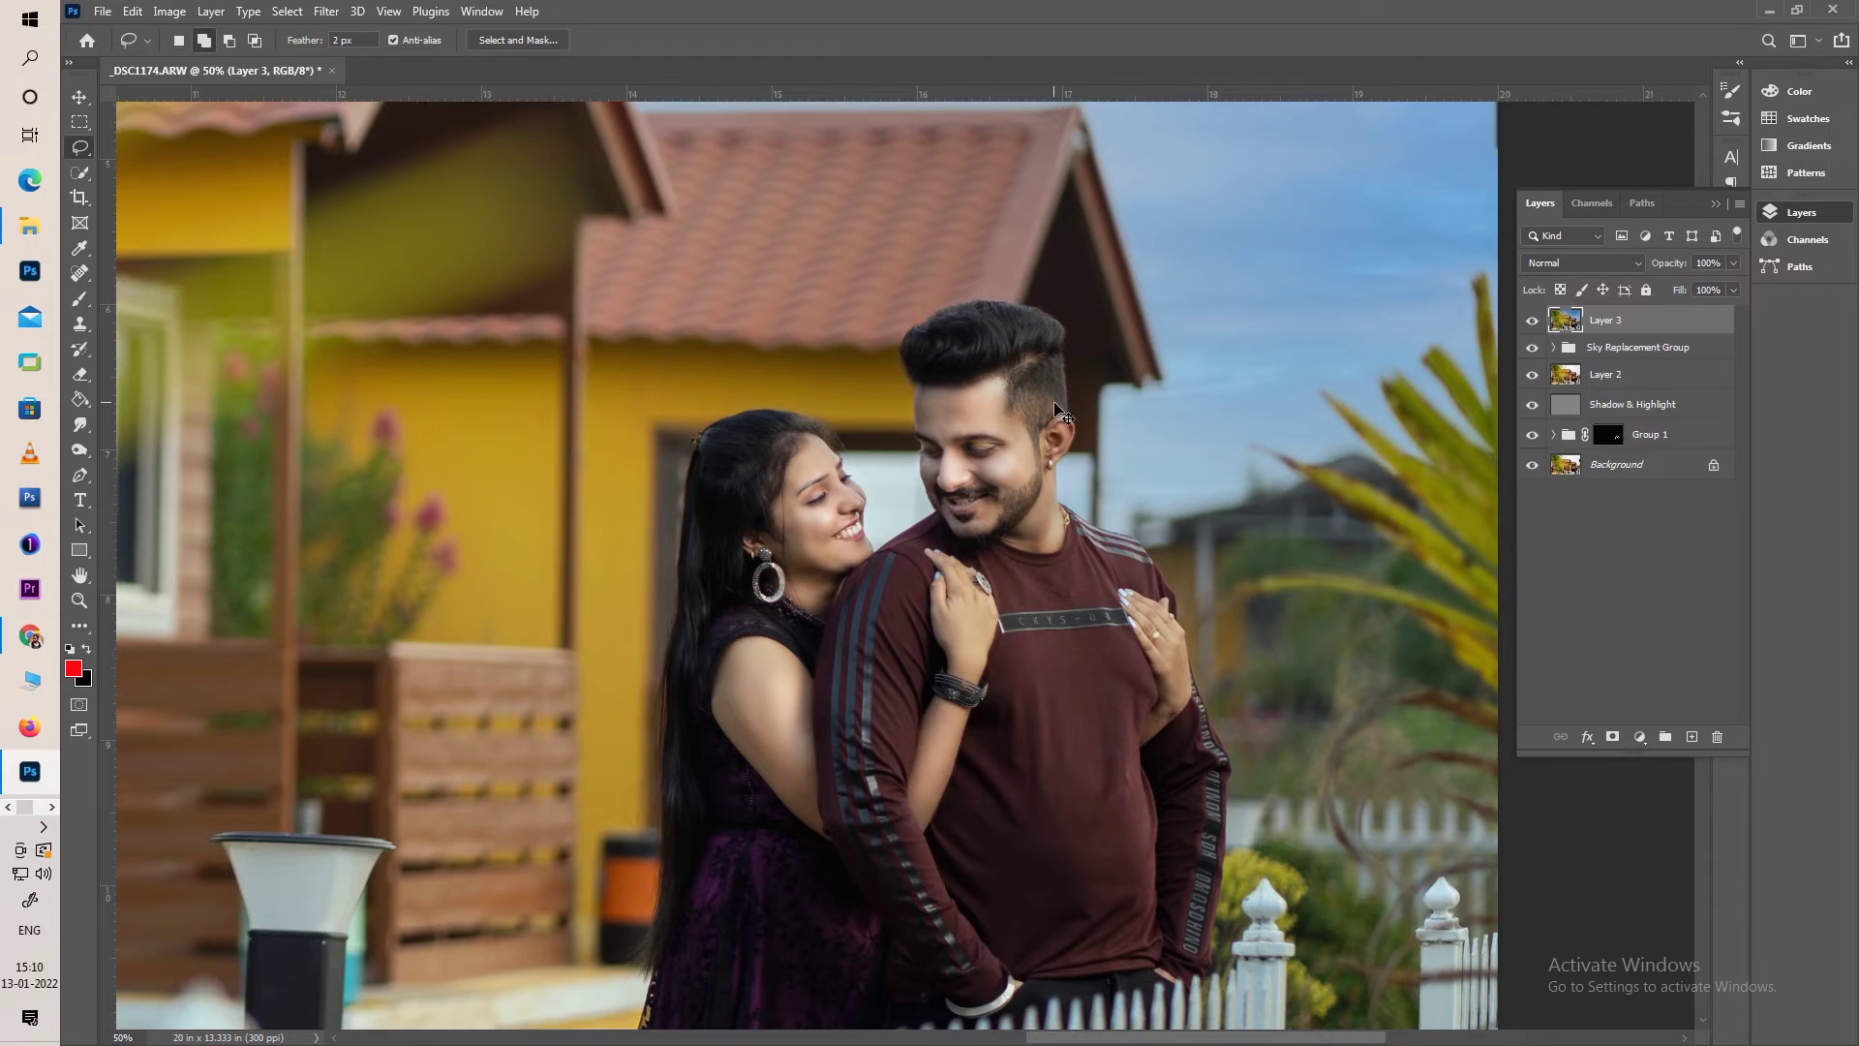
Add a Color Lookup adjustment layer and step through the 3DLUT looks from 2Strip to FallColors
scroll(1062, 415, down, 3)
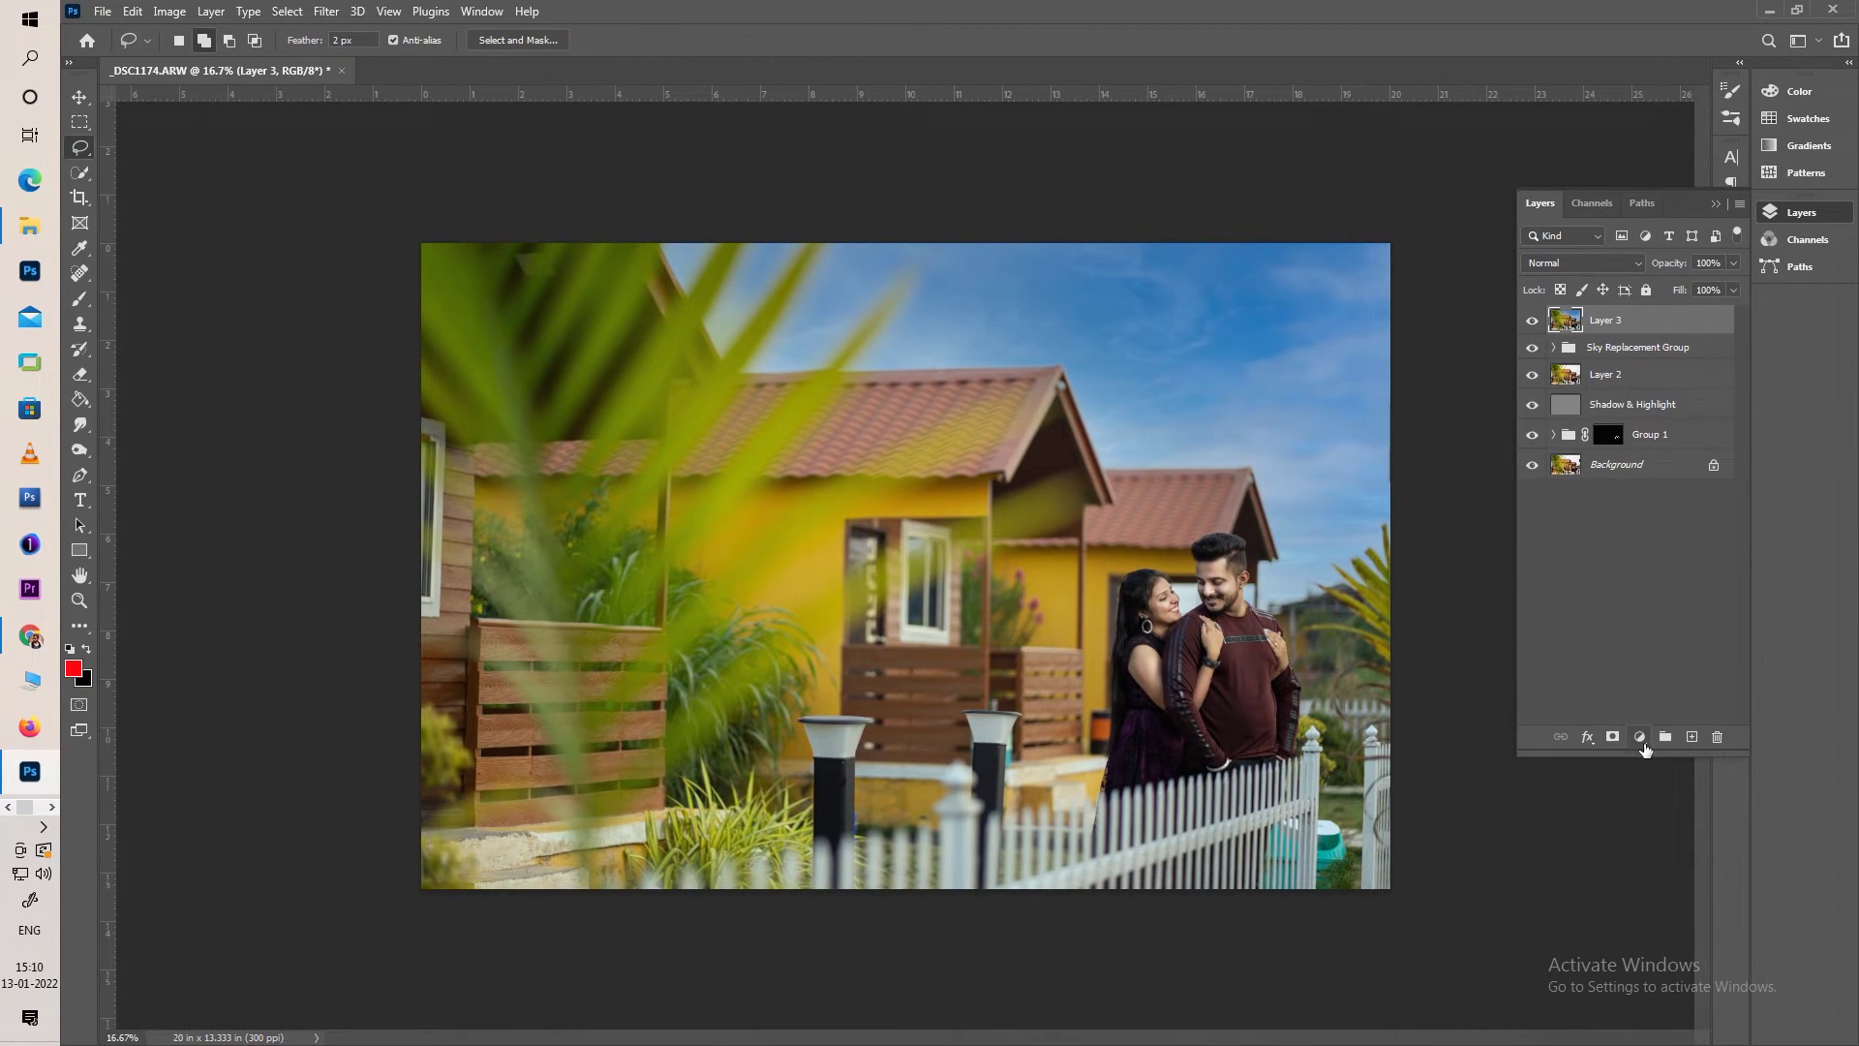
click(1644, 746)
click(1688, 636)
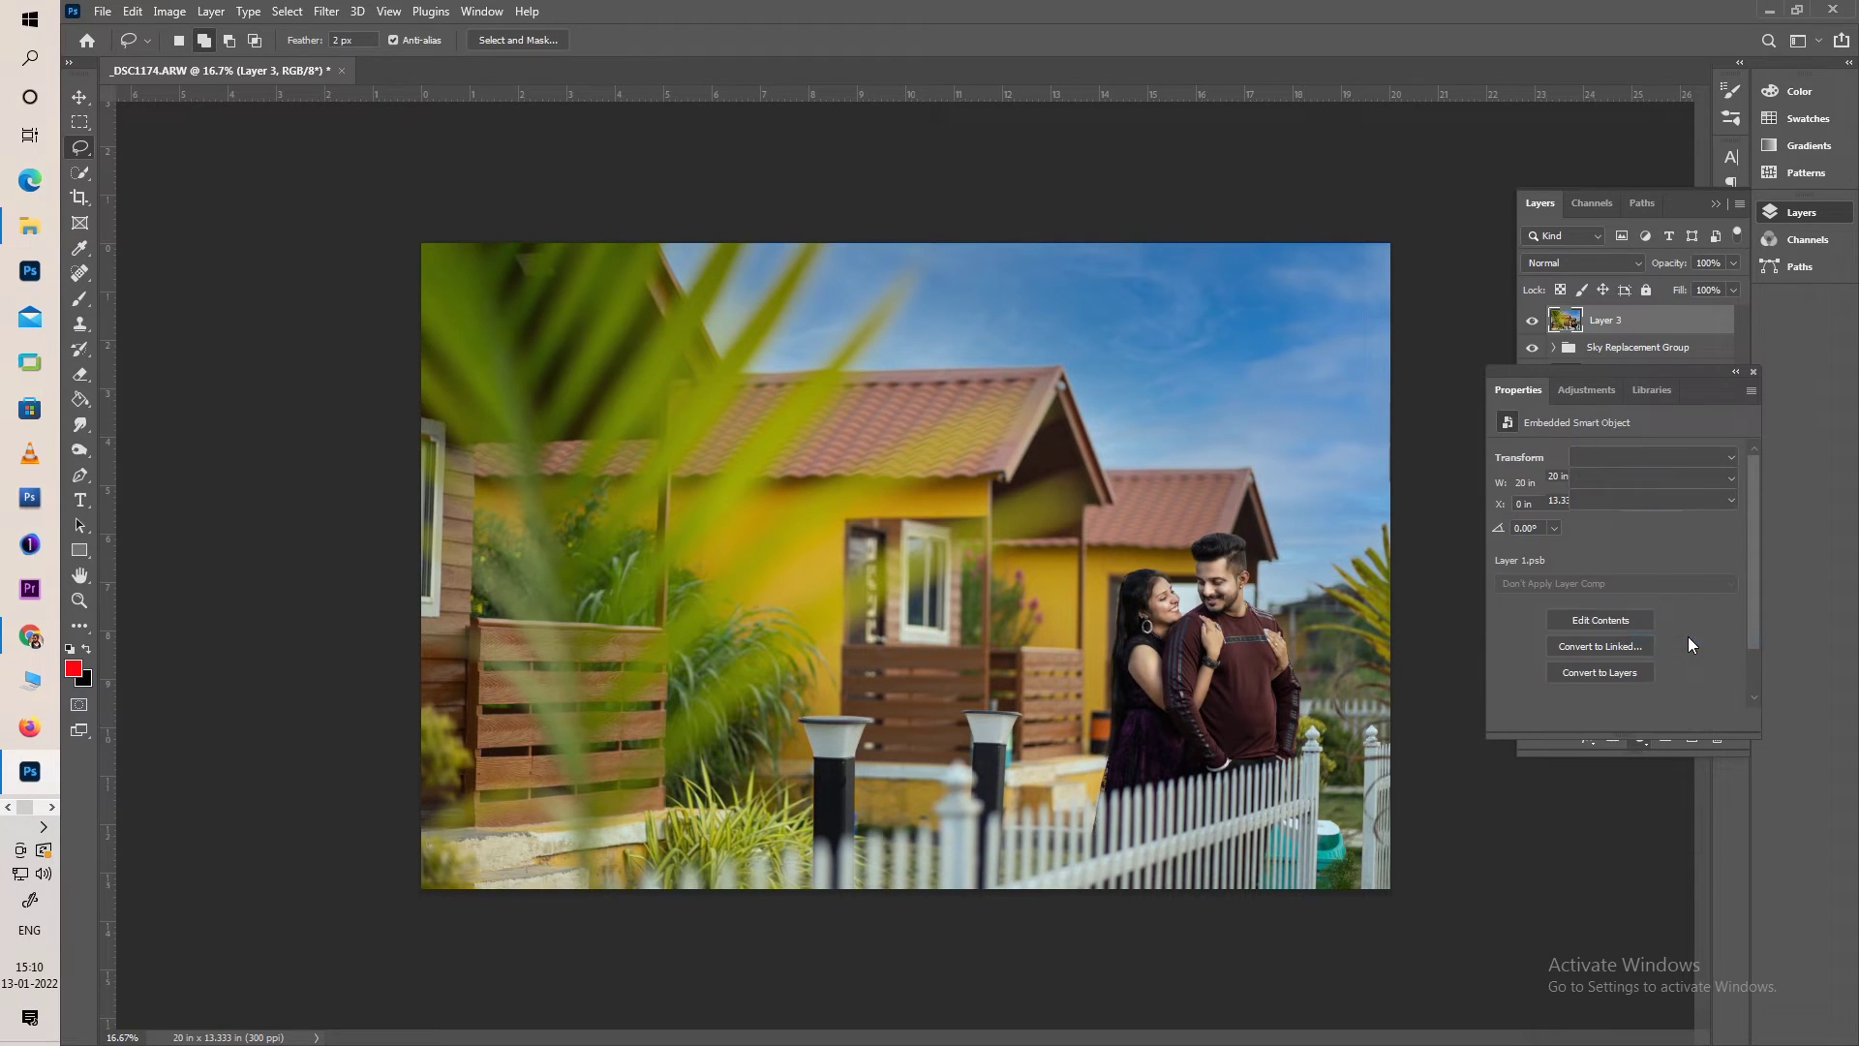
click(1630, 457)
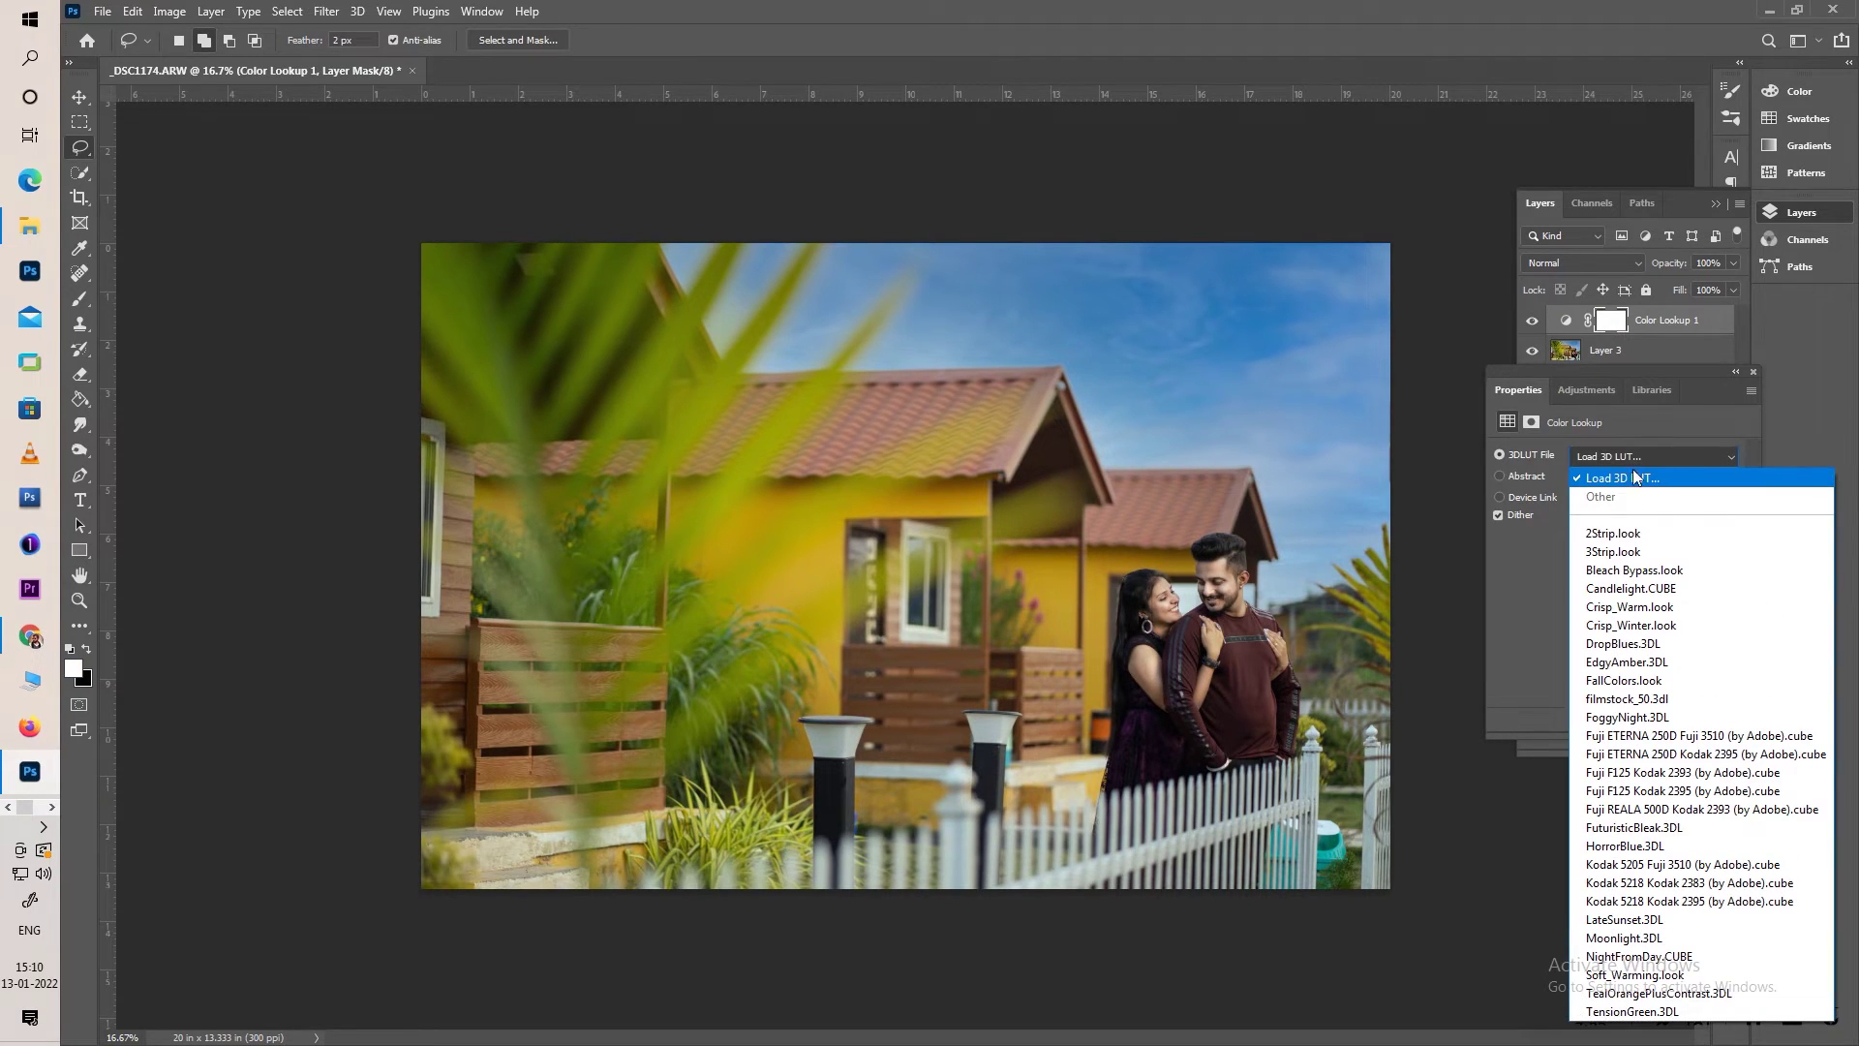
click(1612, 533)
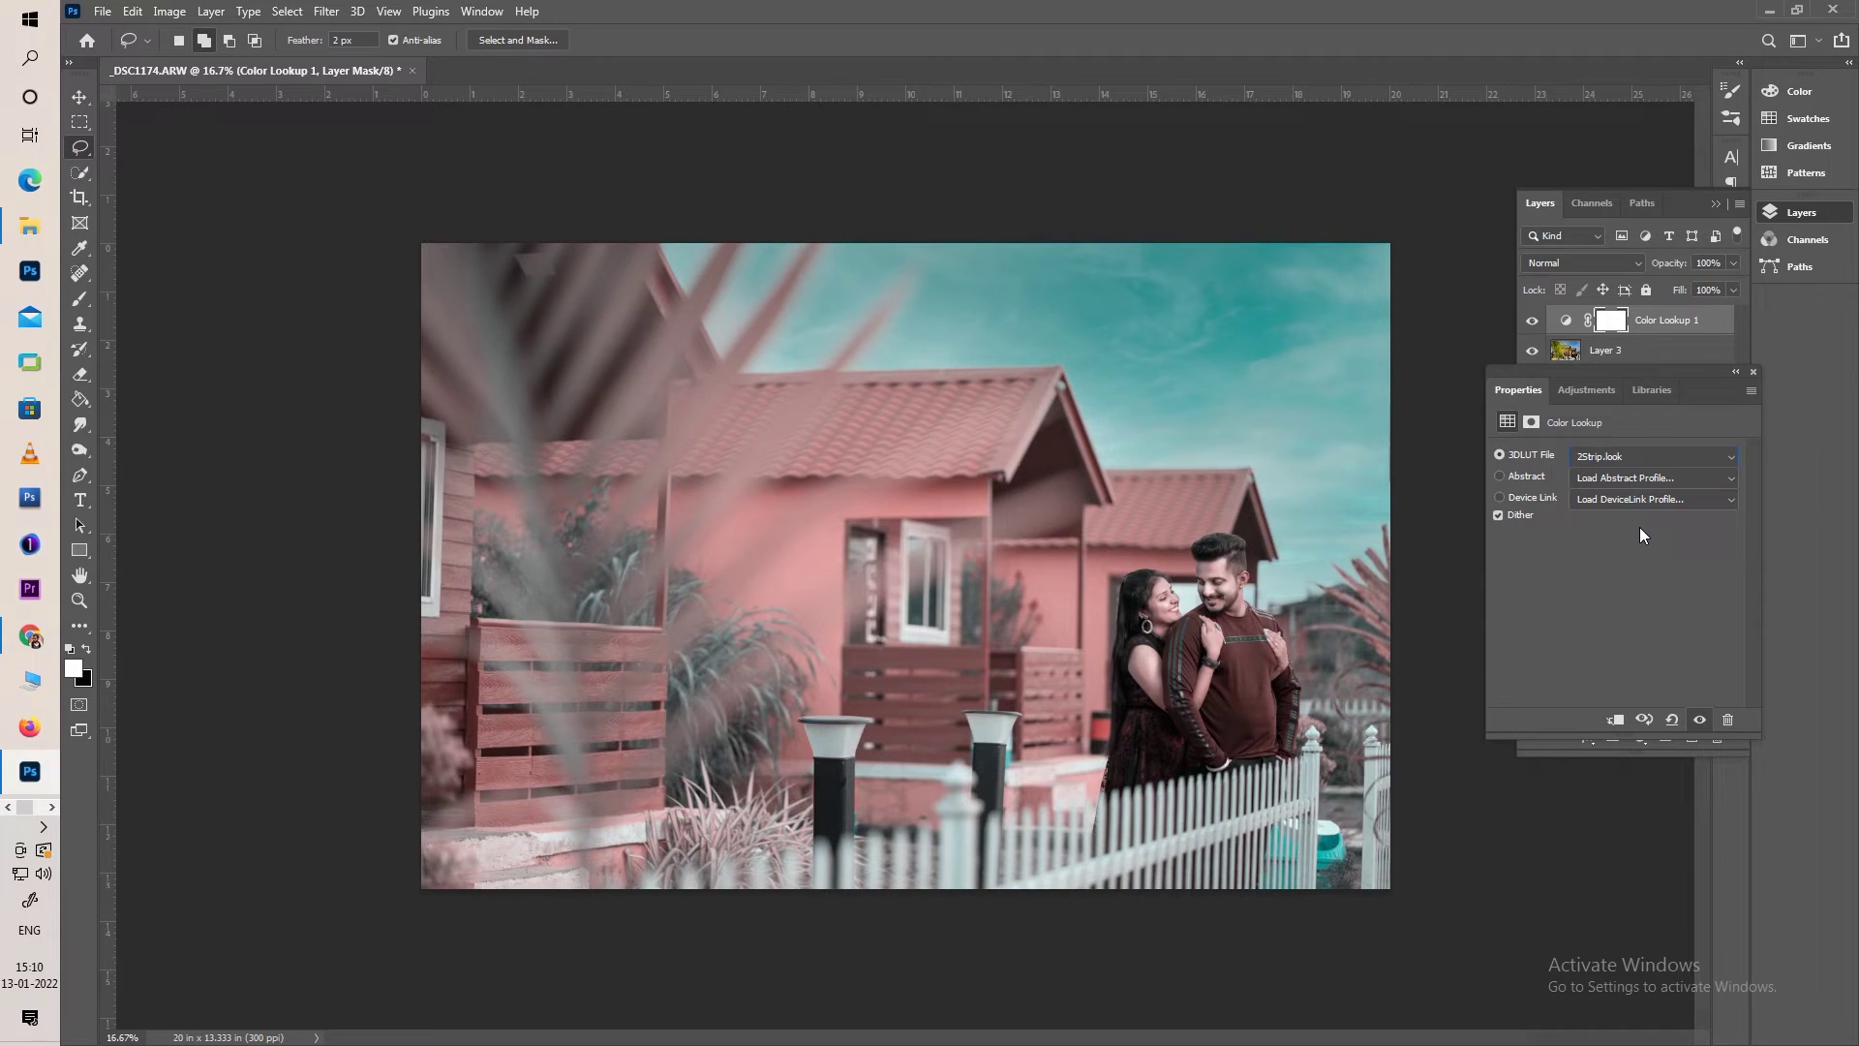
key(Down)
key(Down)
key(Down)
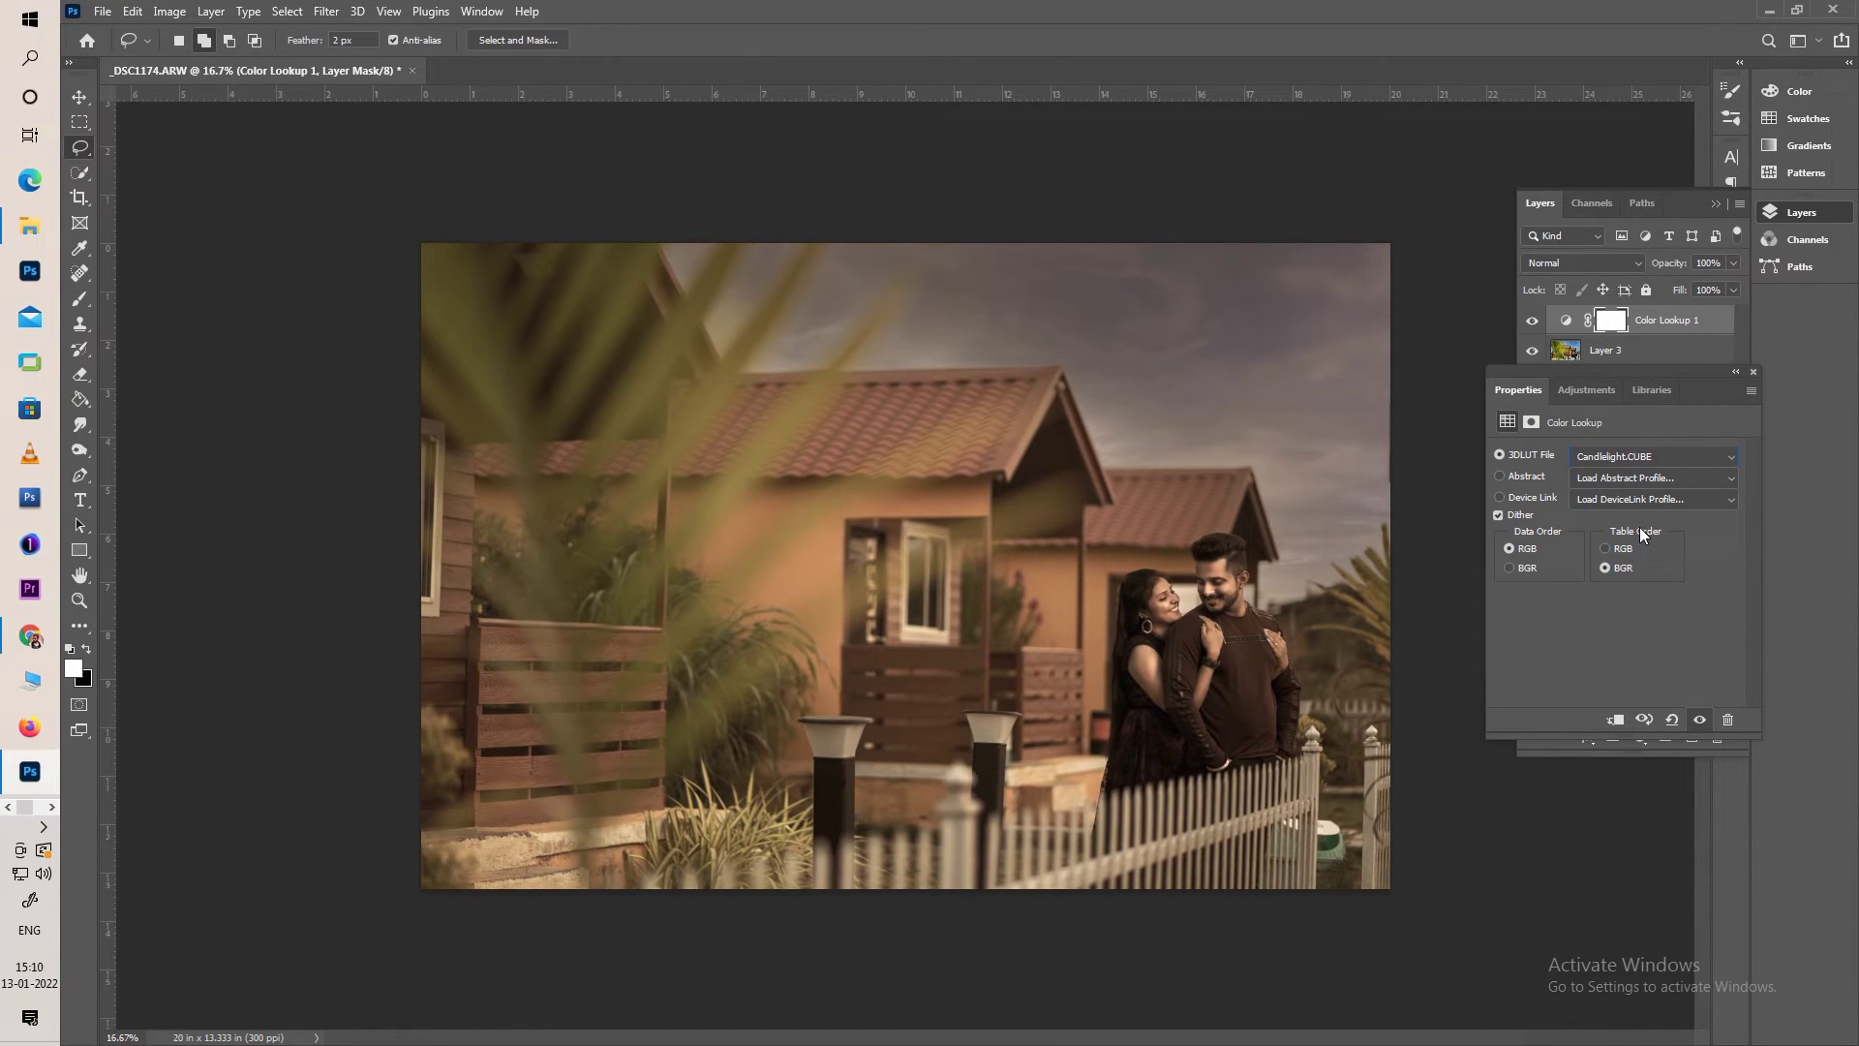
key(Down)
key(Down)
key(Down)
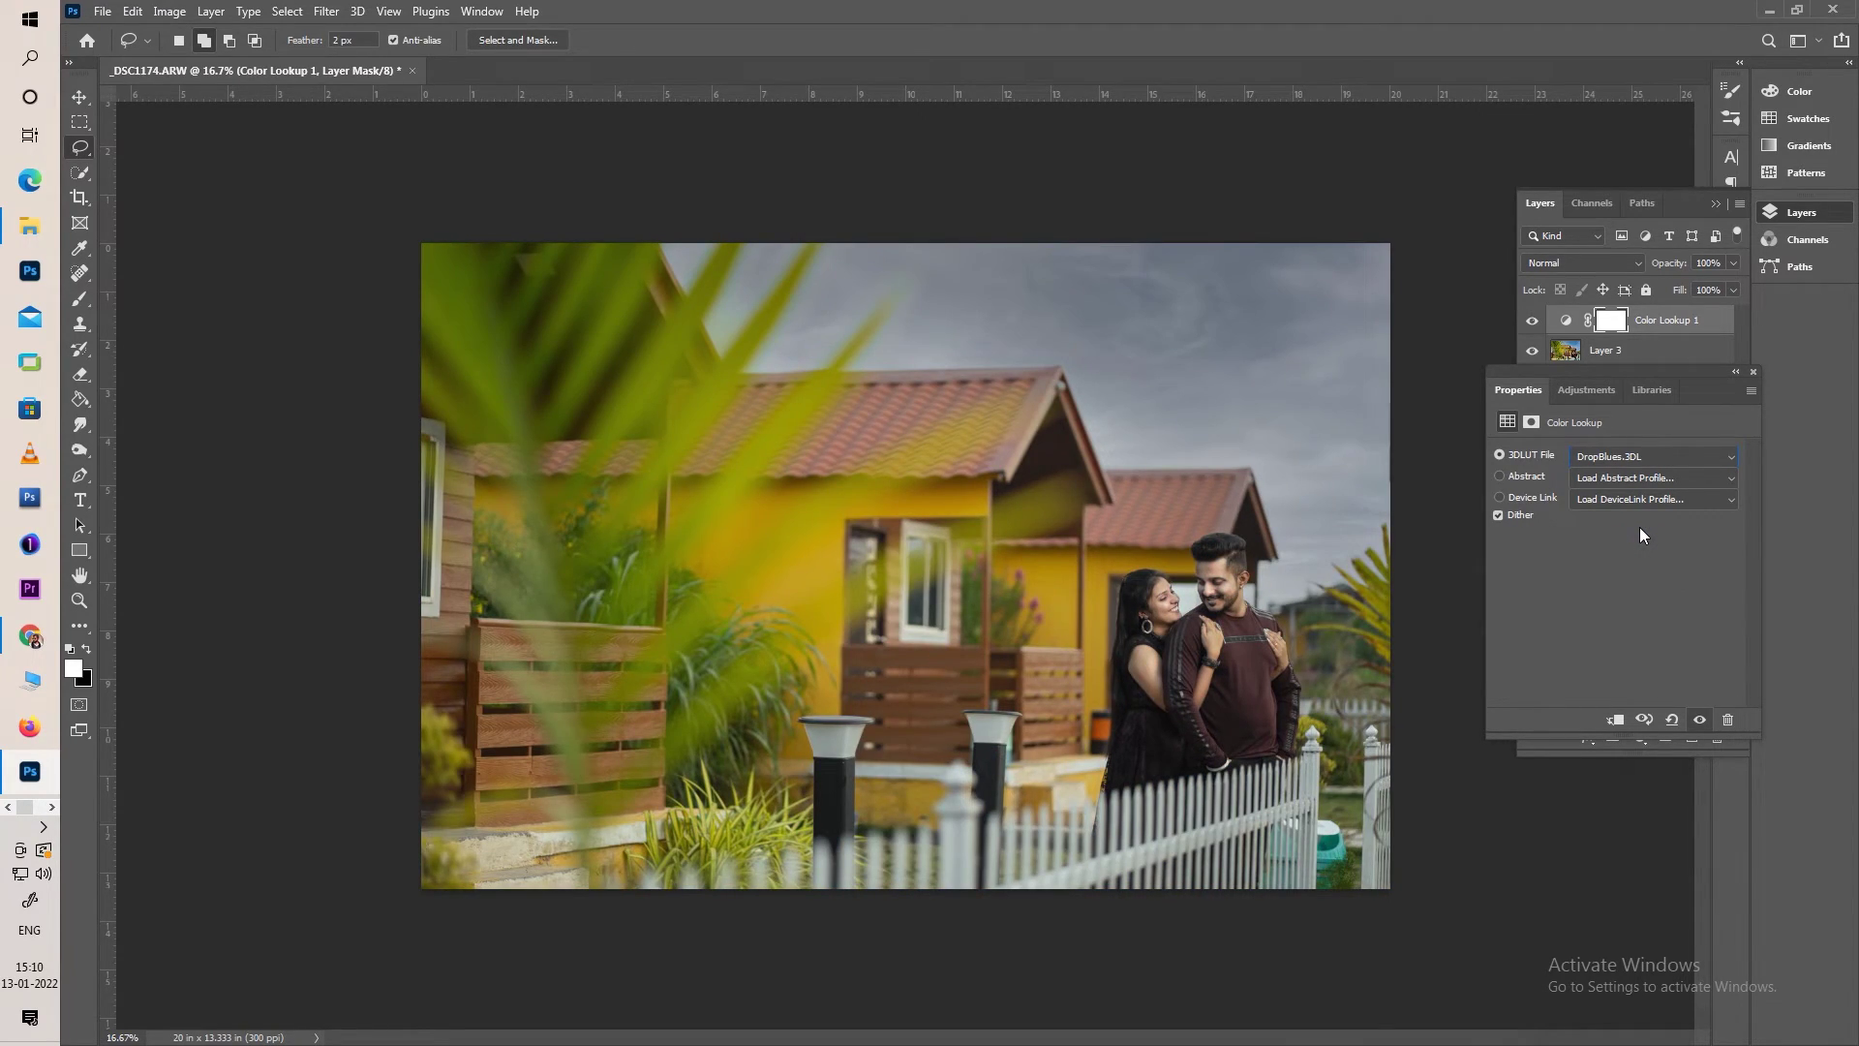
key(Down)
key(Down)
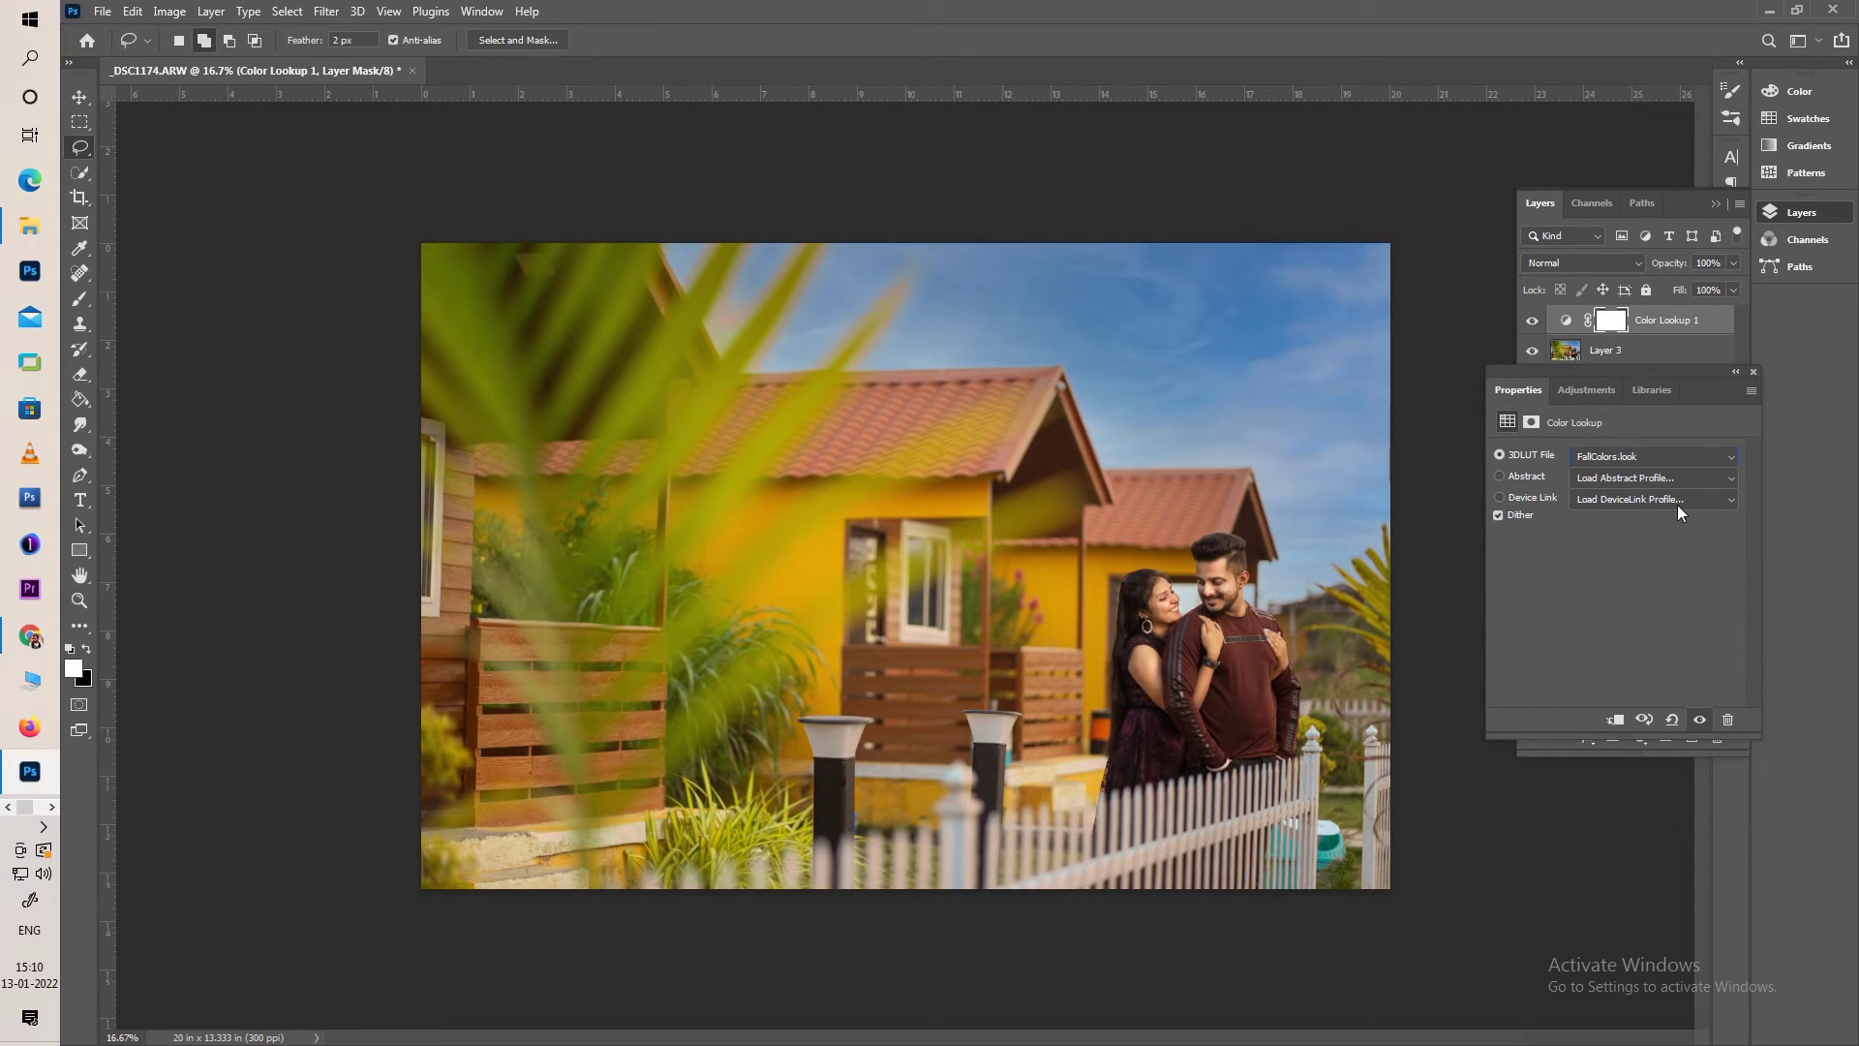
click(1752, 373)
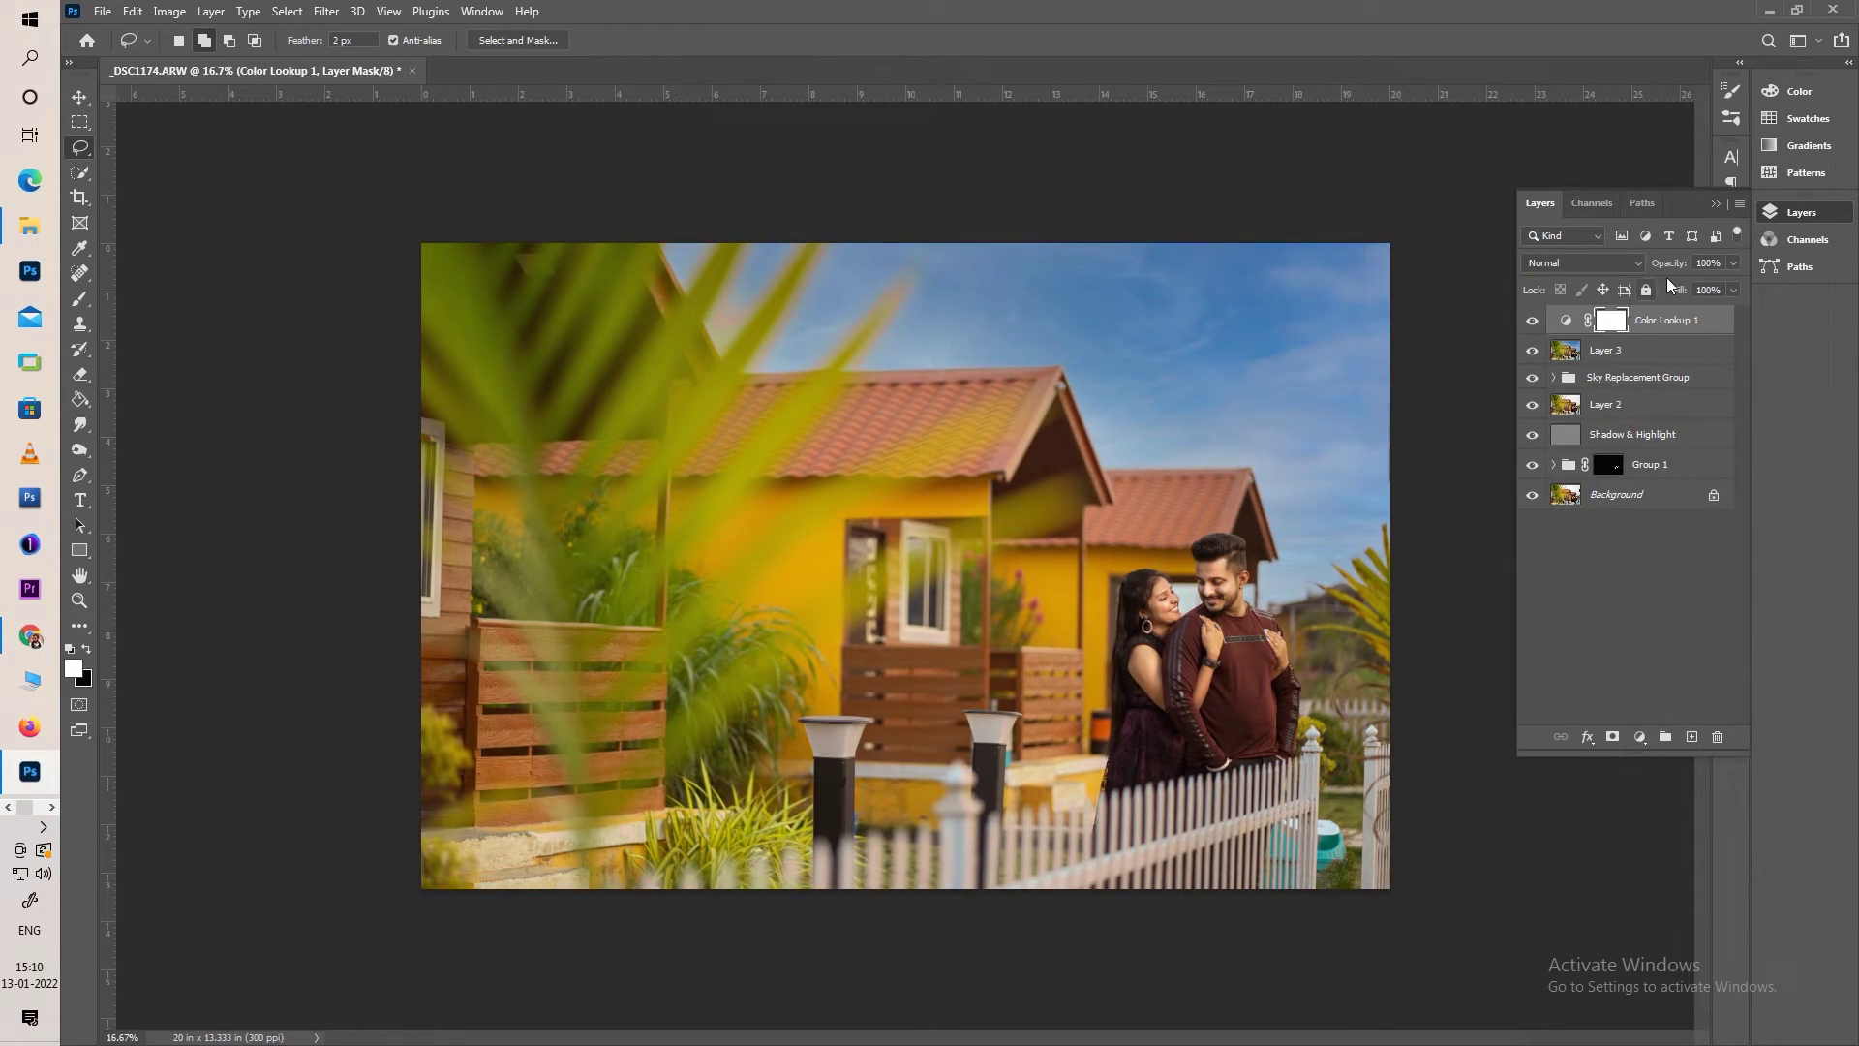
Lower the Color Lookup opacity to 93%, stamp a merged Layer 4, and open Camera Raw on it
drag(1675, 265, 1653, 267)
key(ctrl+shift+alt+e)
click(323, 12)
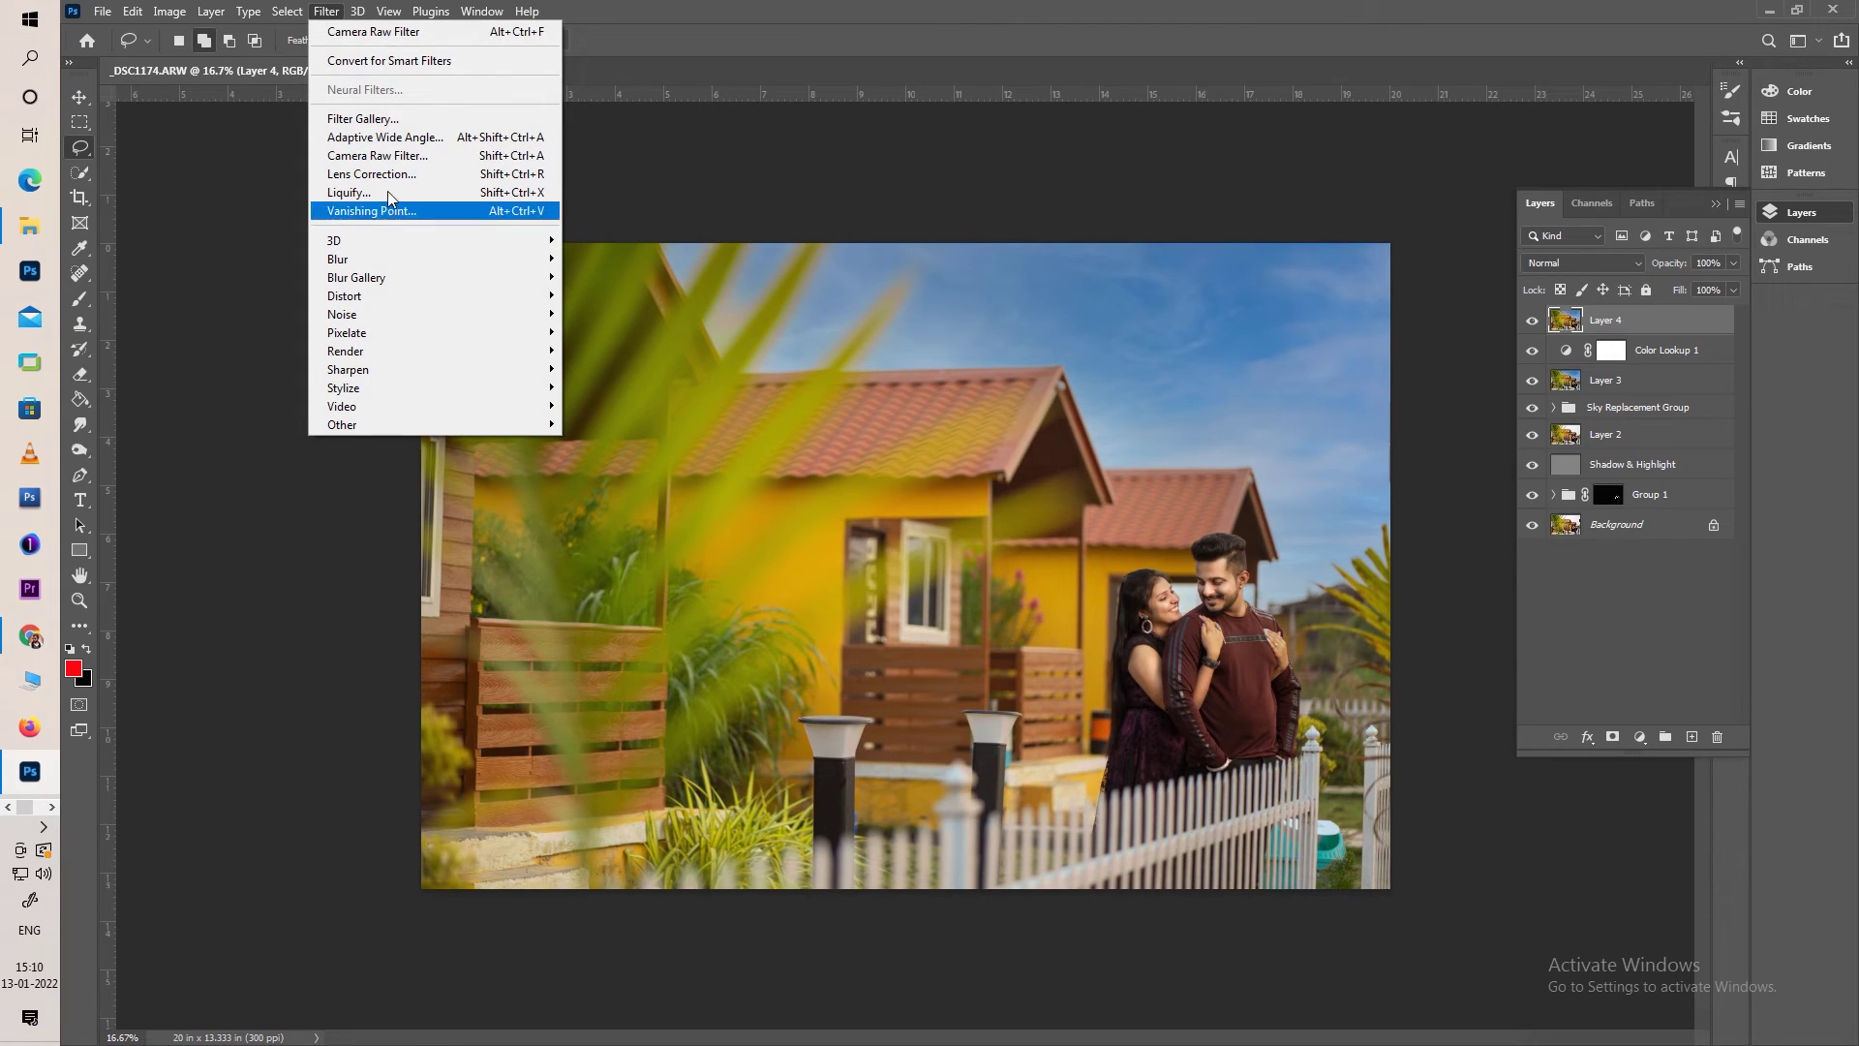
click(385, 159)
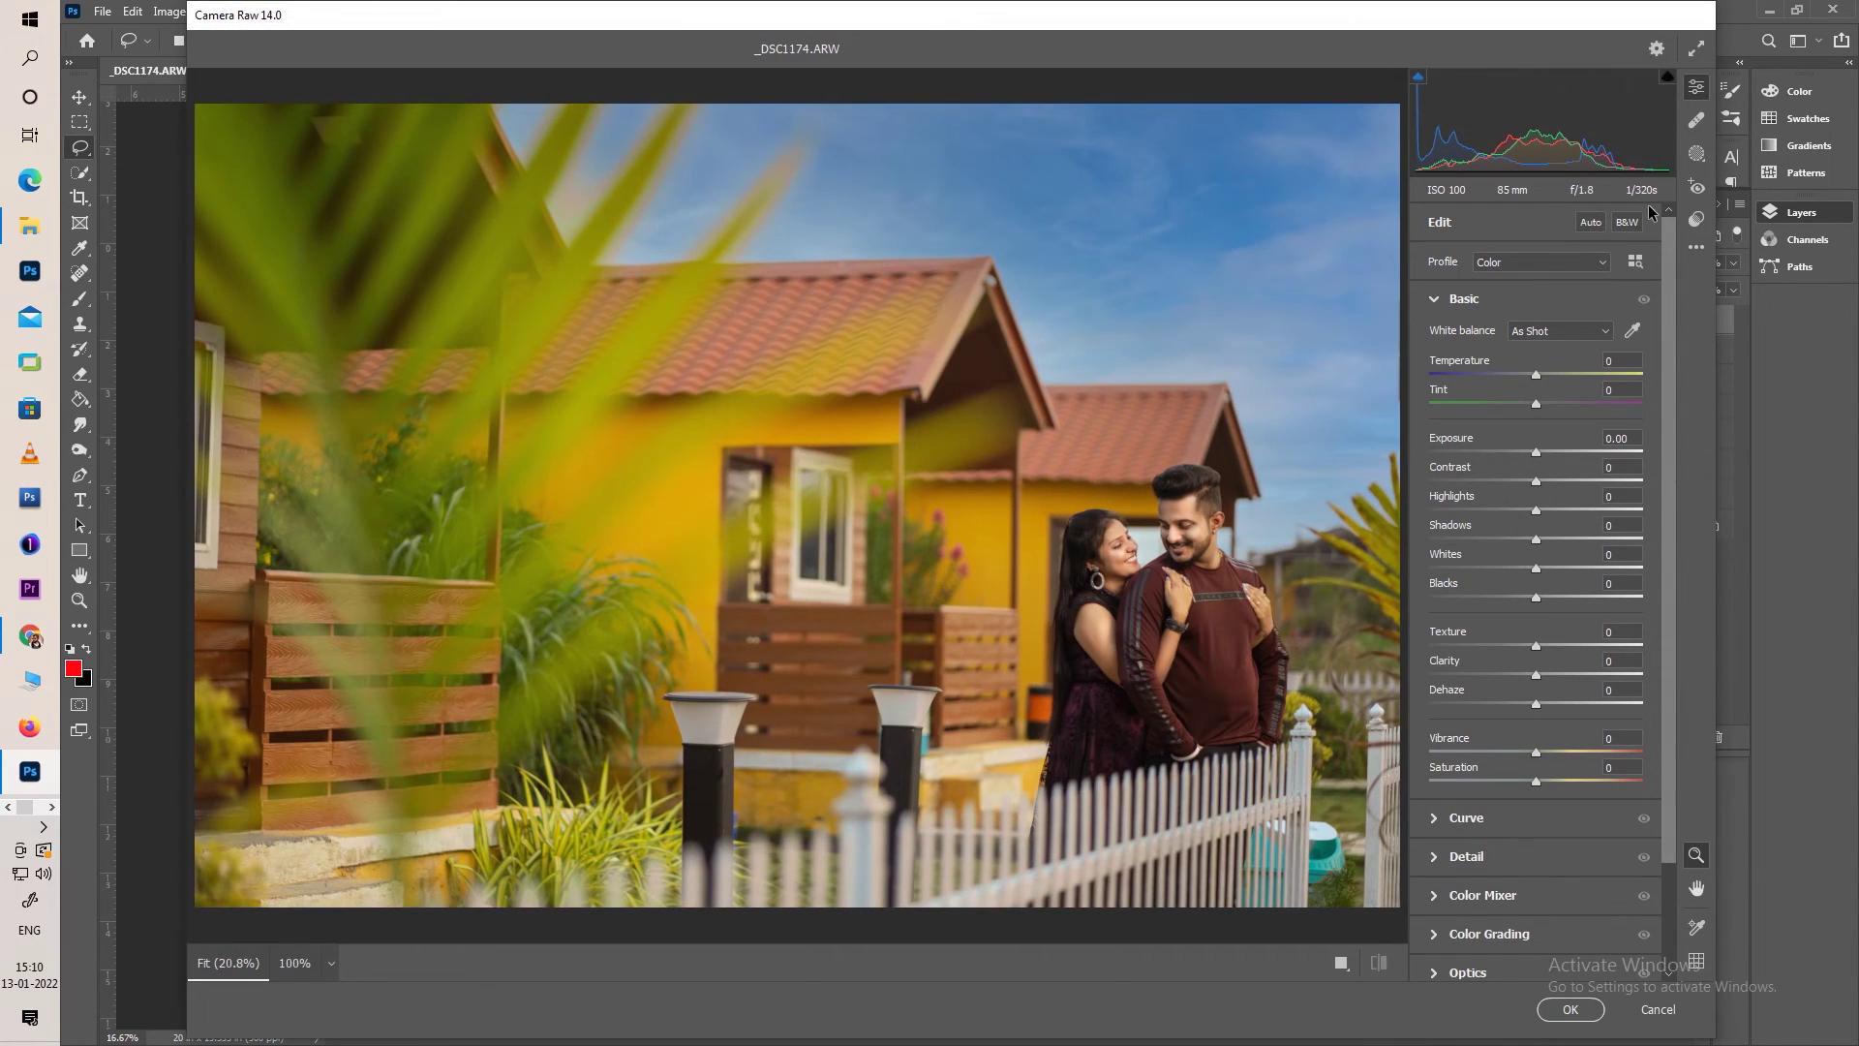
Draw a linear gradient mask up from the photo's bottom edge and lower its exposure
click(1699, 162)
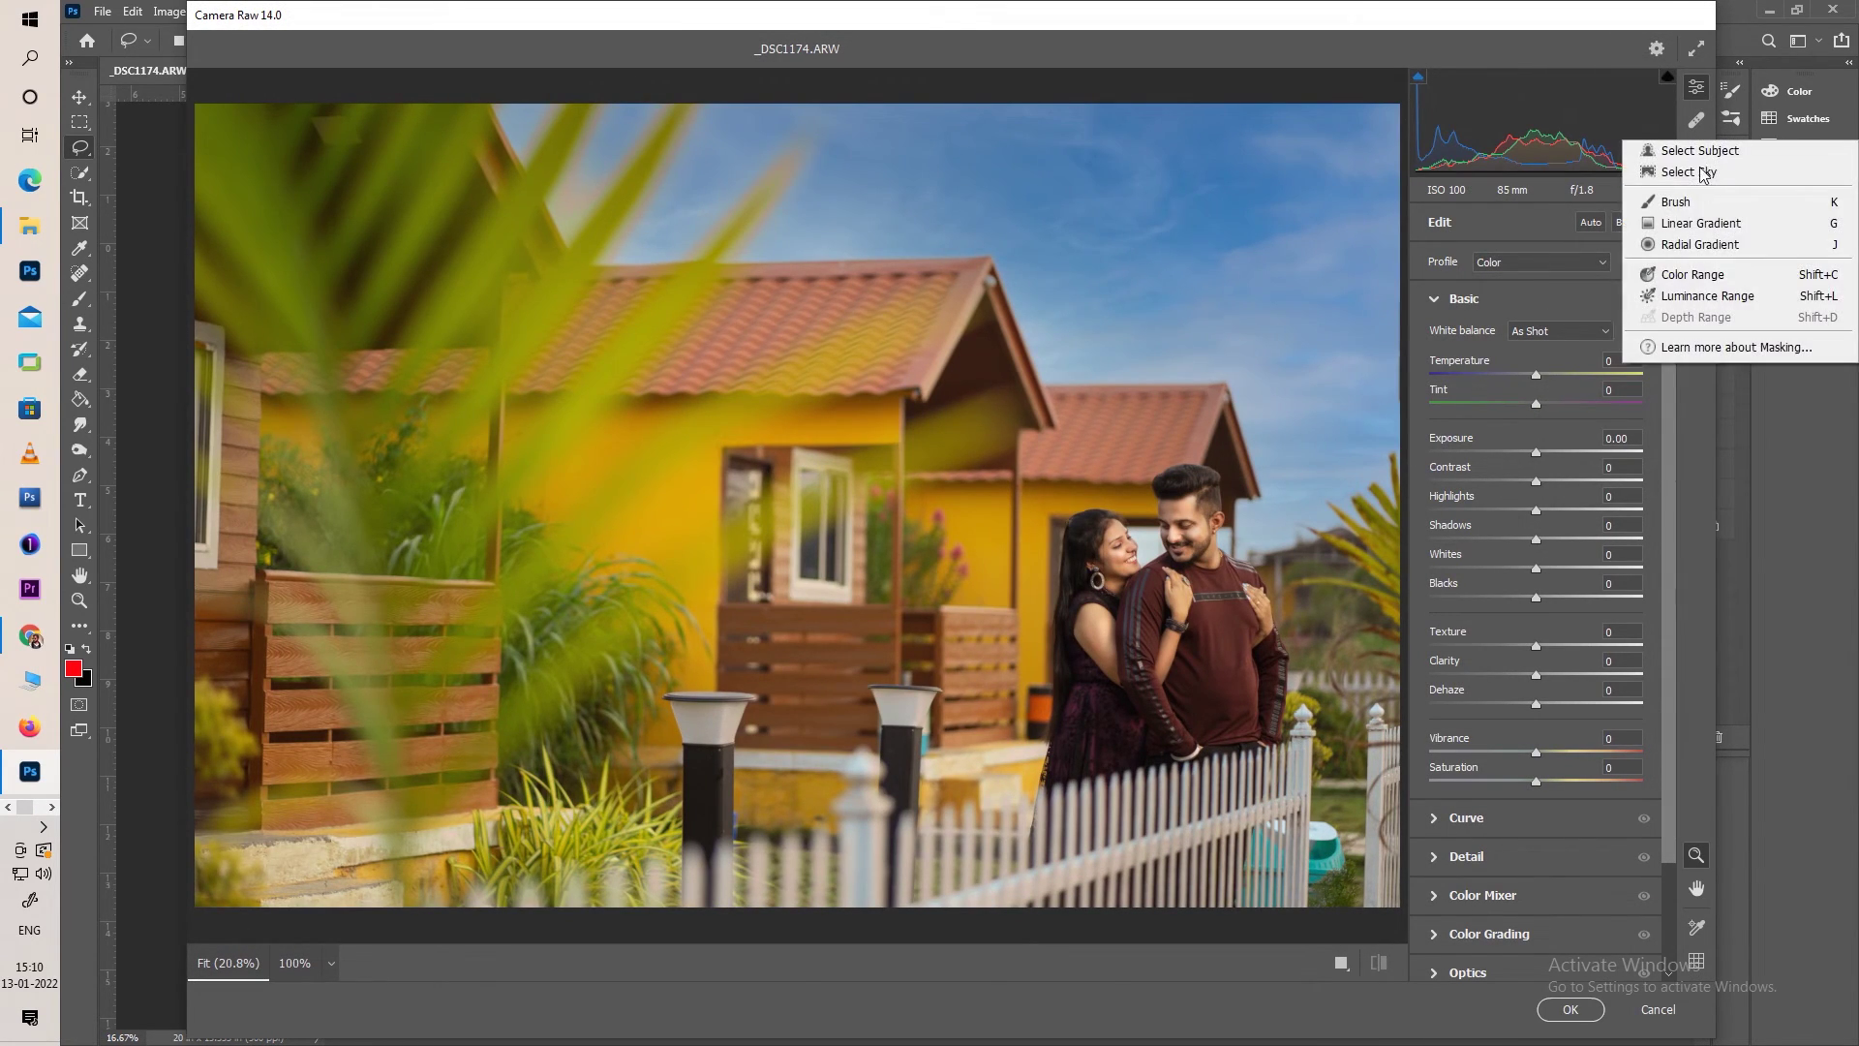
click(1701, 228)
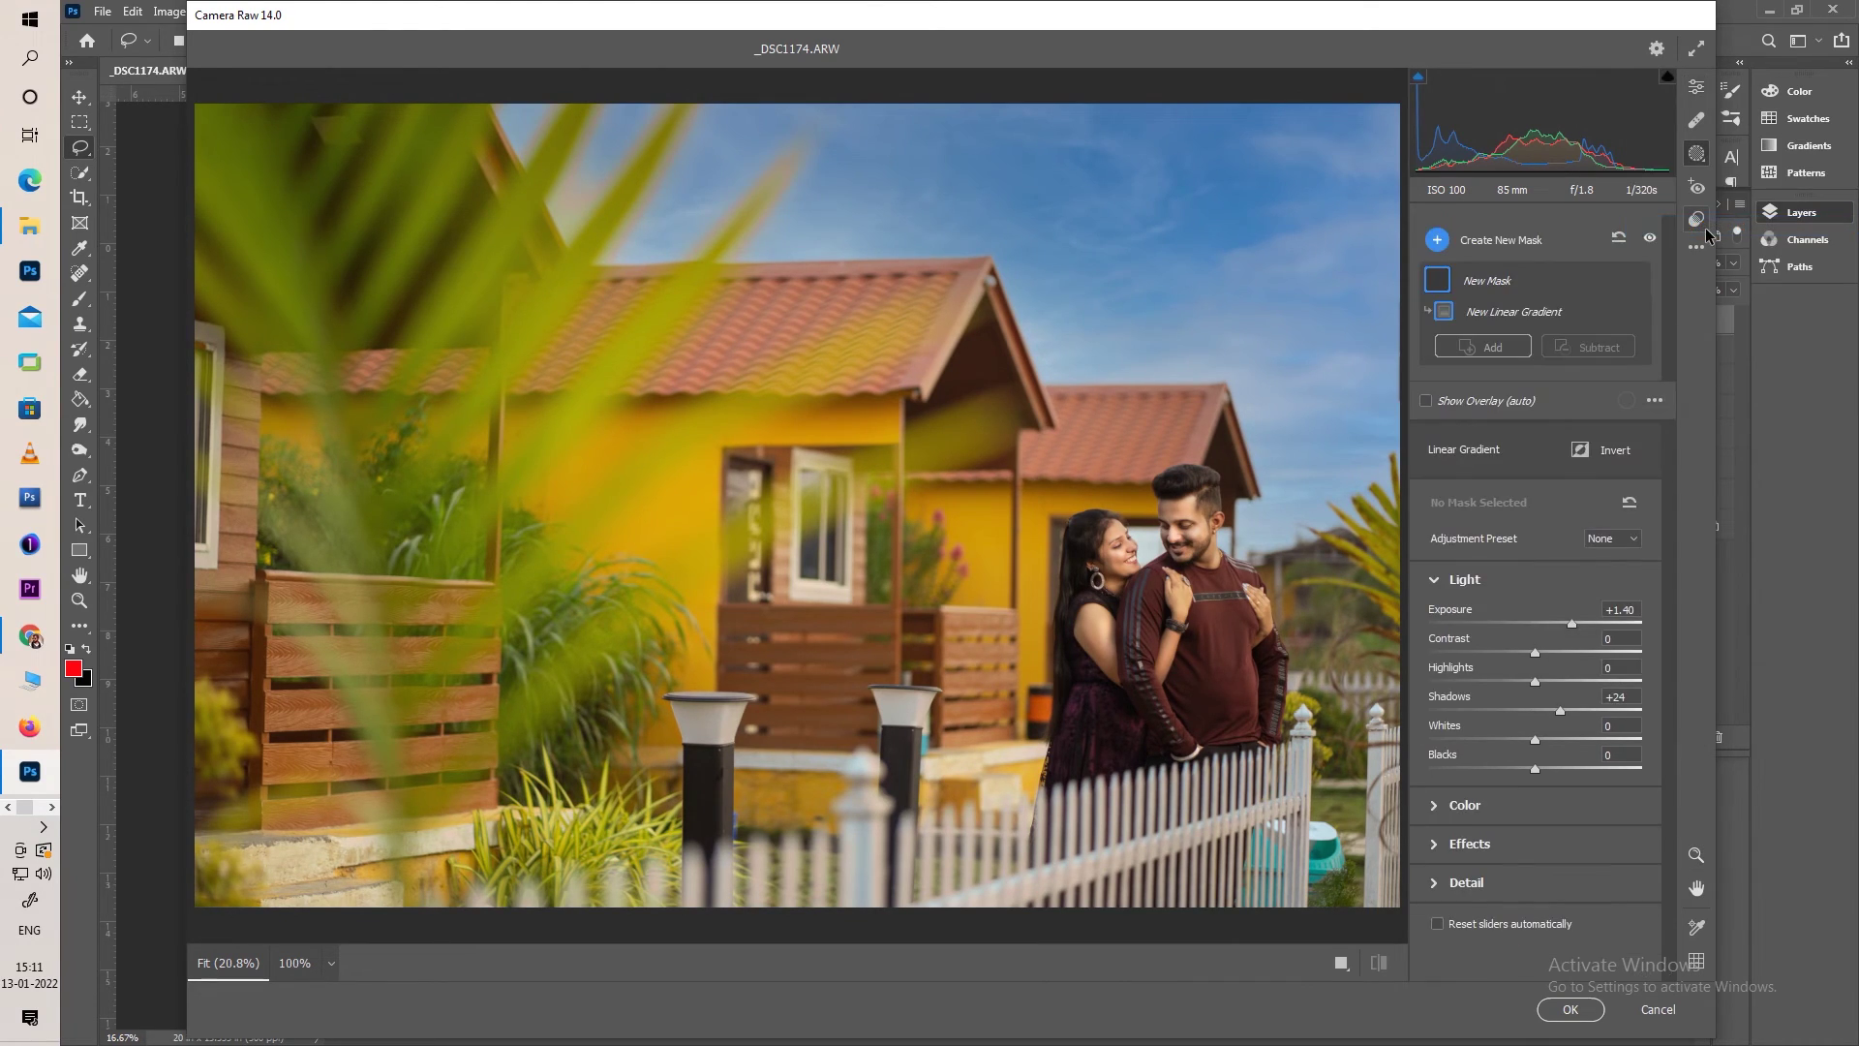
drag(736, 905, 736, 656)
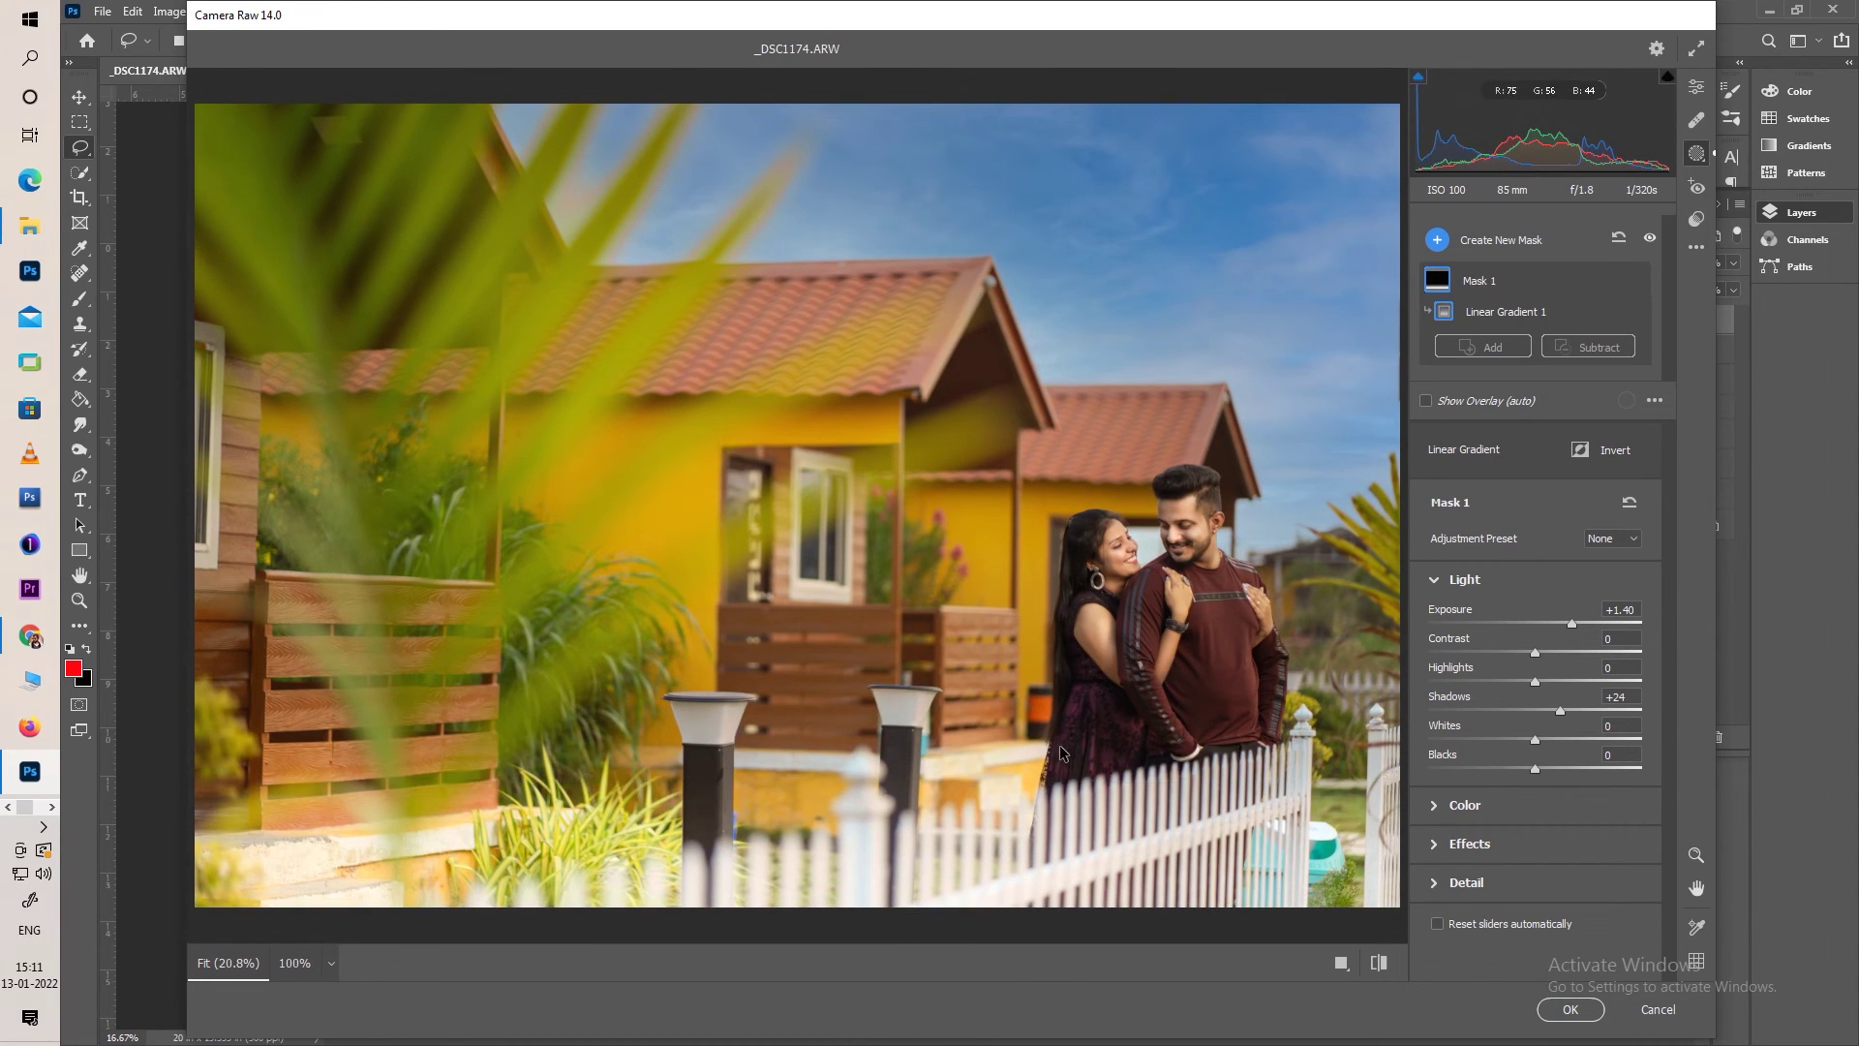
drag(1535, 623, 1470, 625)
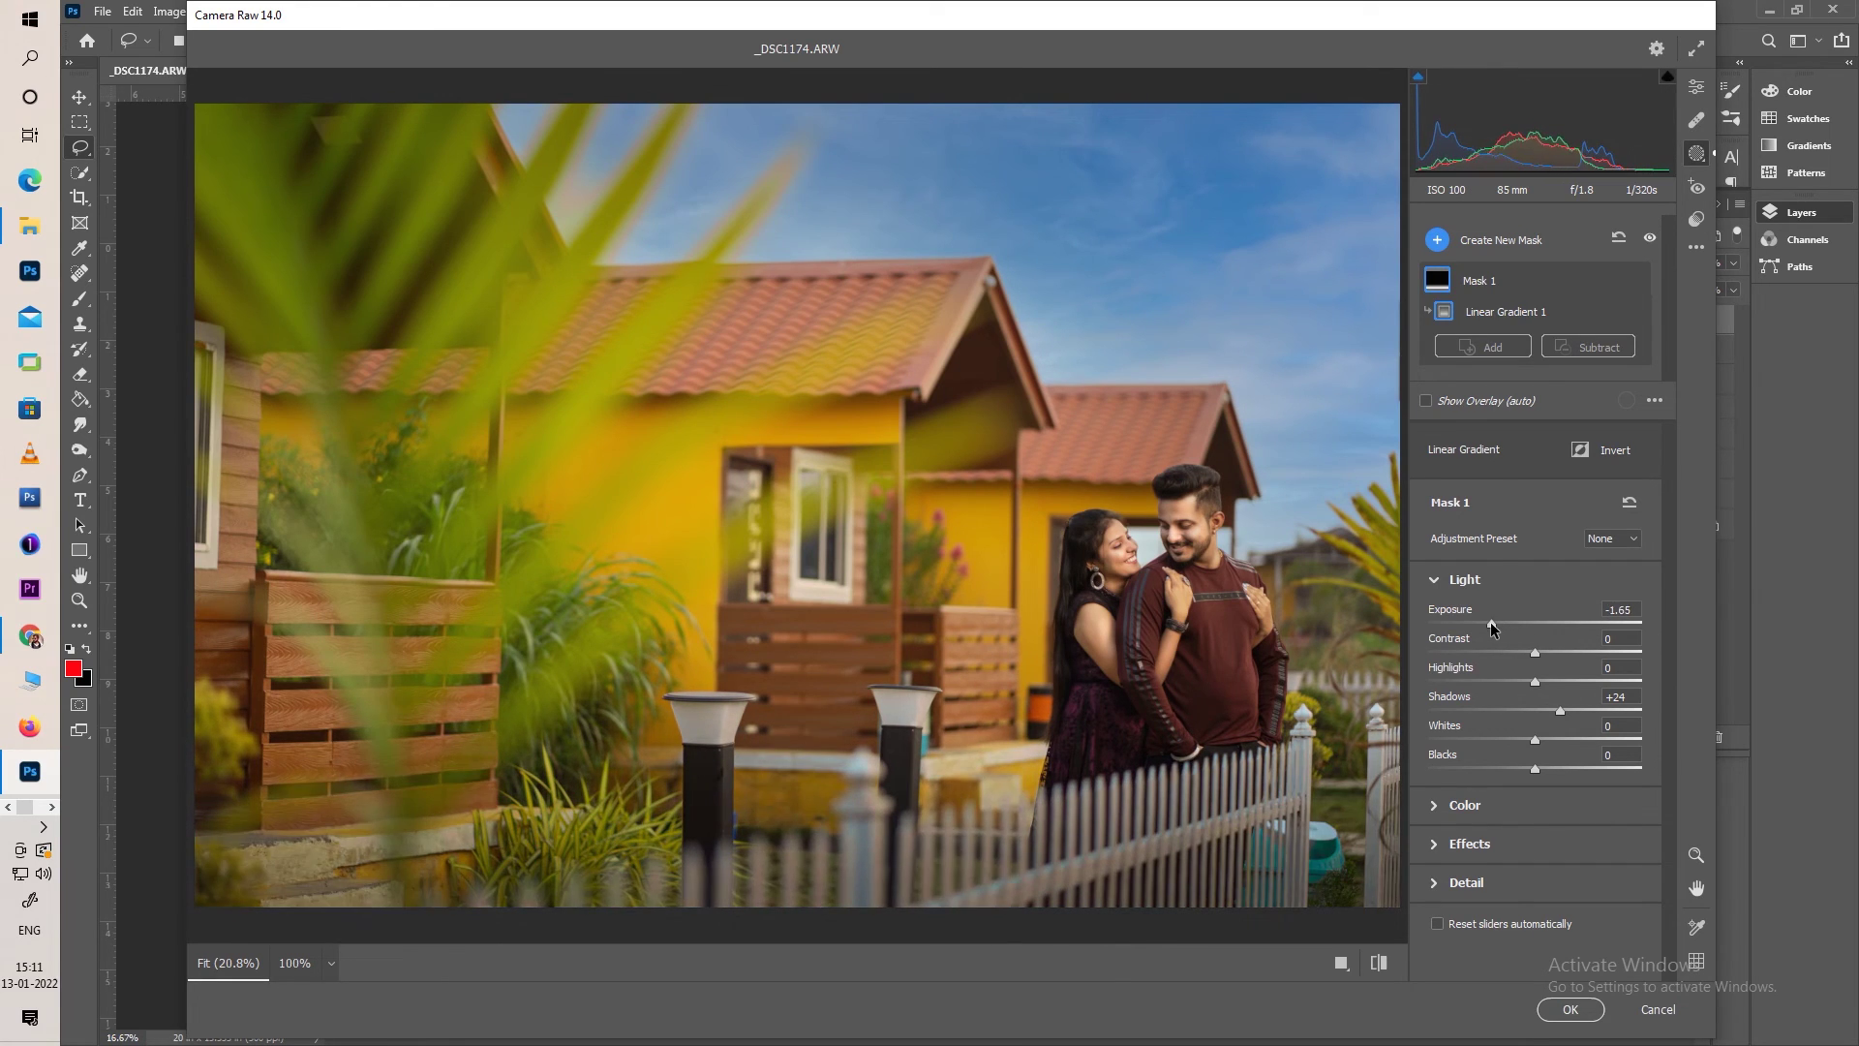
drag(1470, 624, 1468, 625)
key(ctrl+minus)
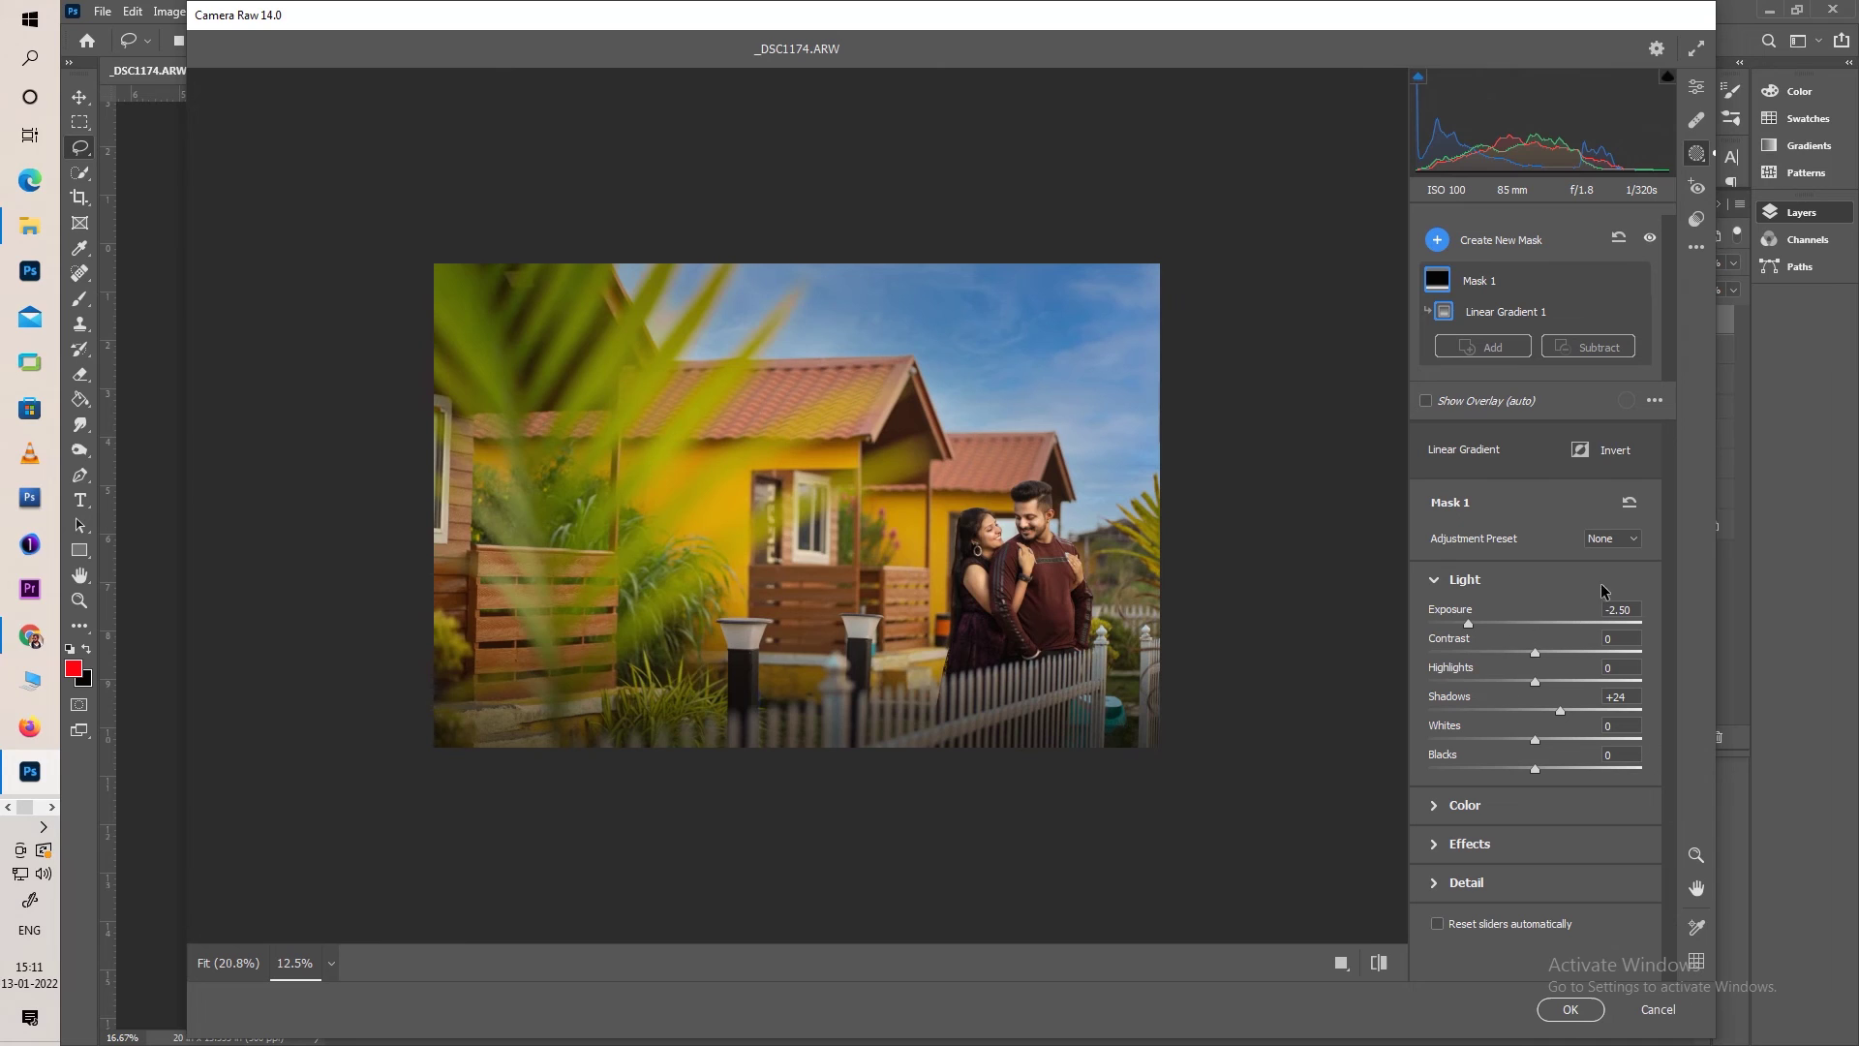
Add a second linear gradient from the left edge, set exposure to −1.15, and apply
click(1495, 349)
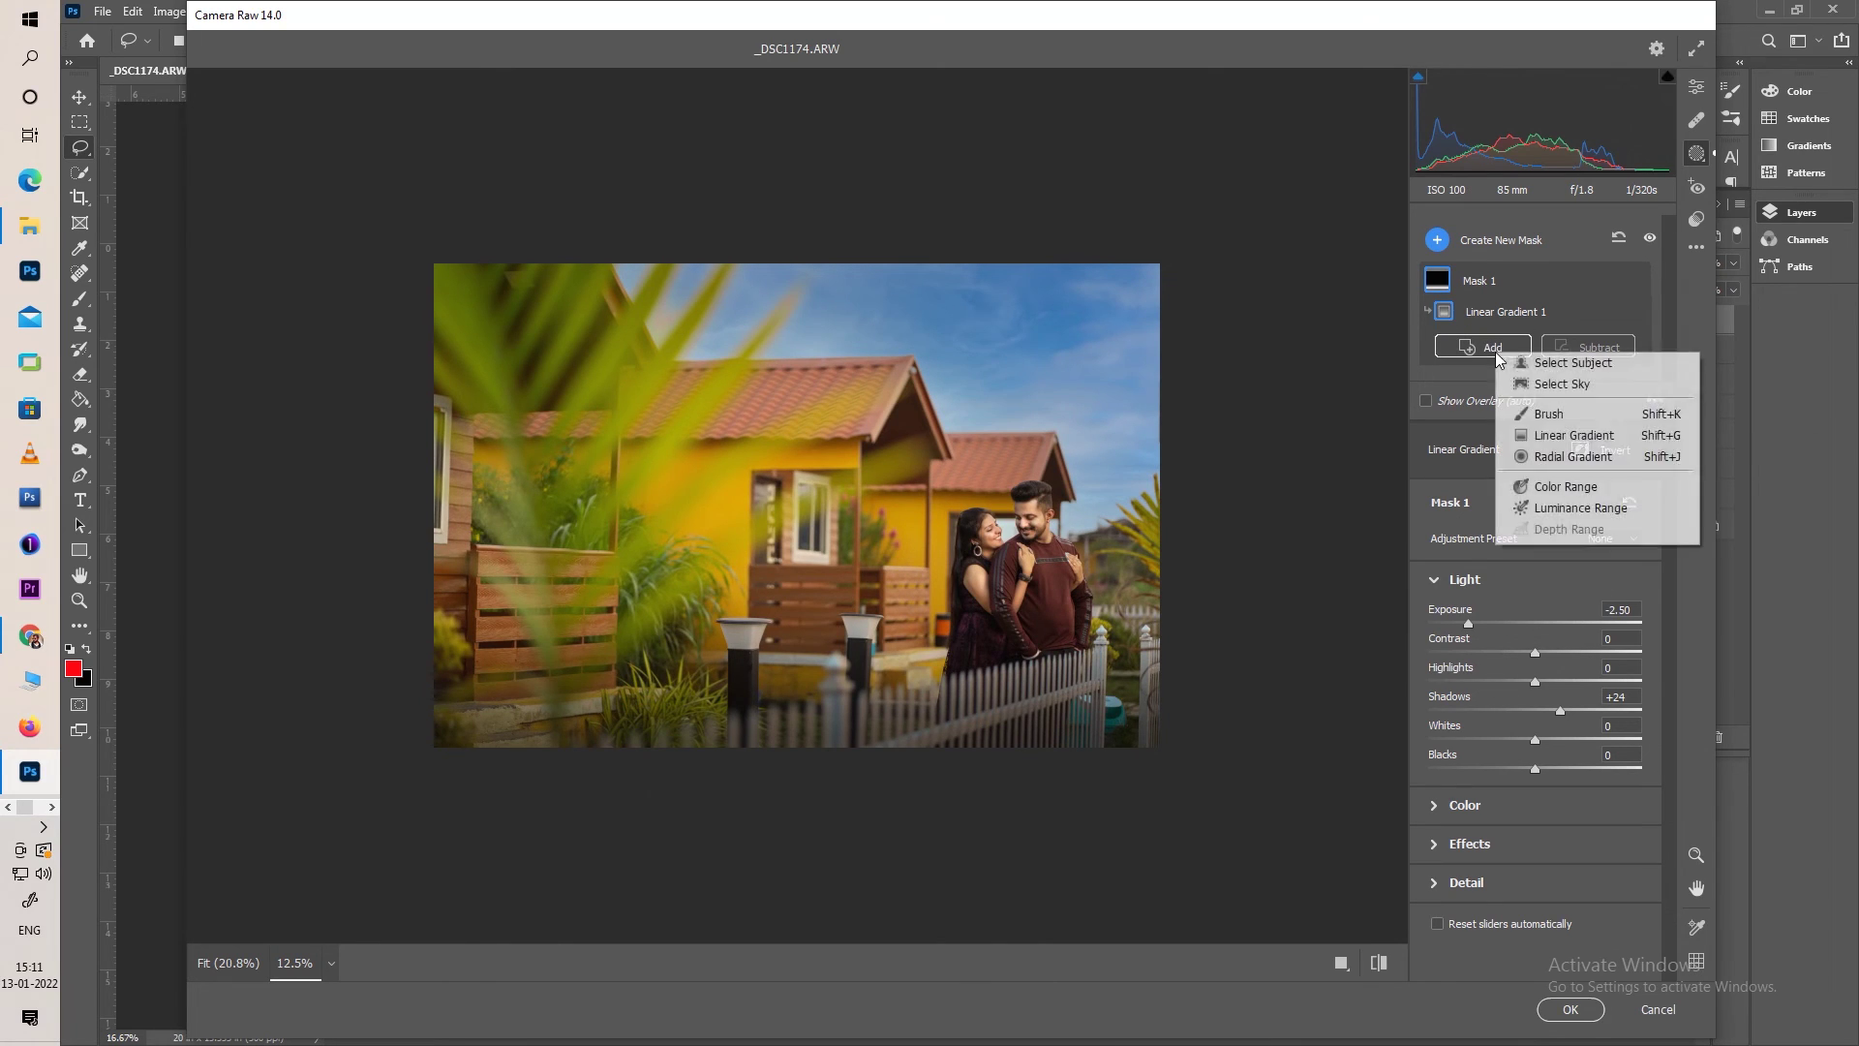
click(1541, 440)
mouse_move(429, 516)
mouse_down()
mouse_move(816, 513)
mouse_move(804, 484)
mouse_up()
drag(1467, 649, 1503, 650)
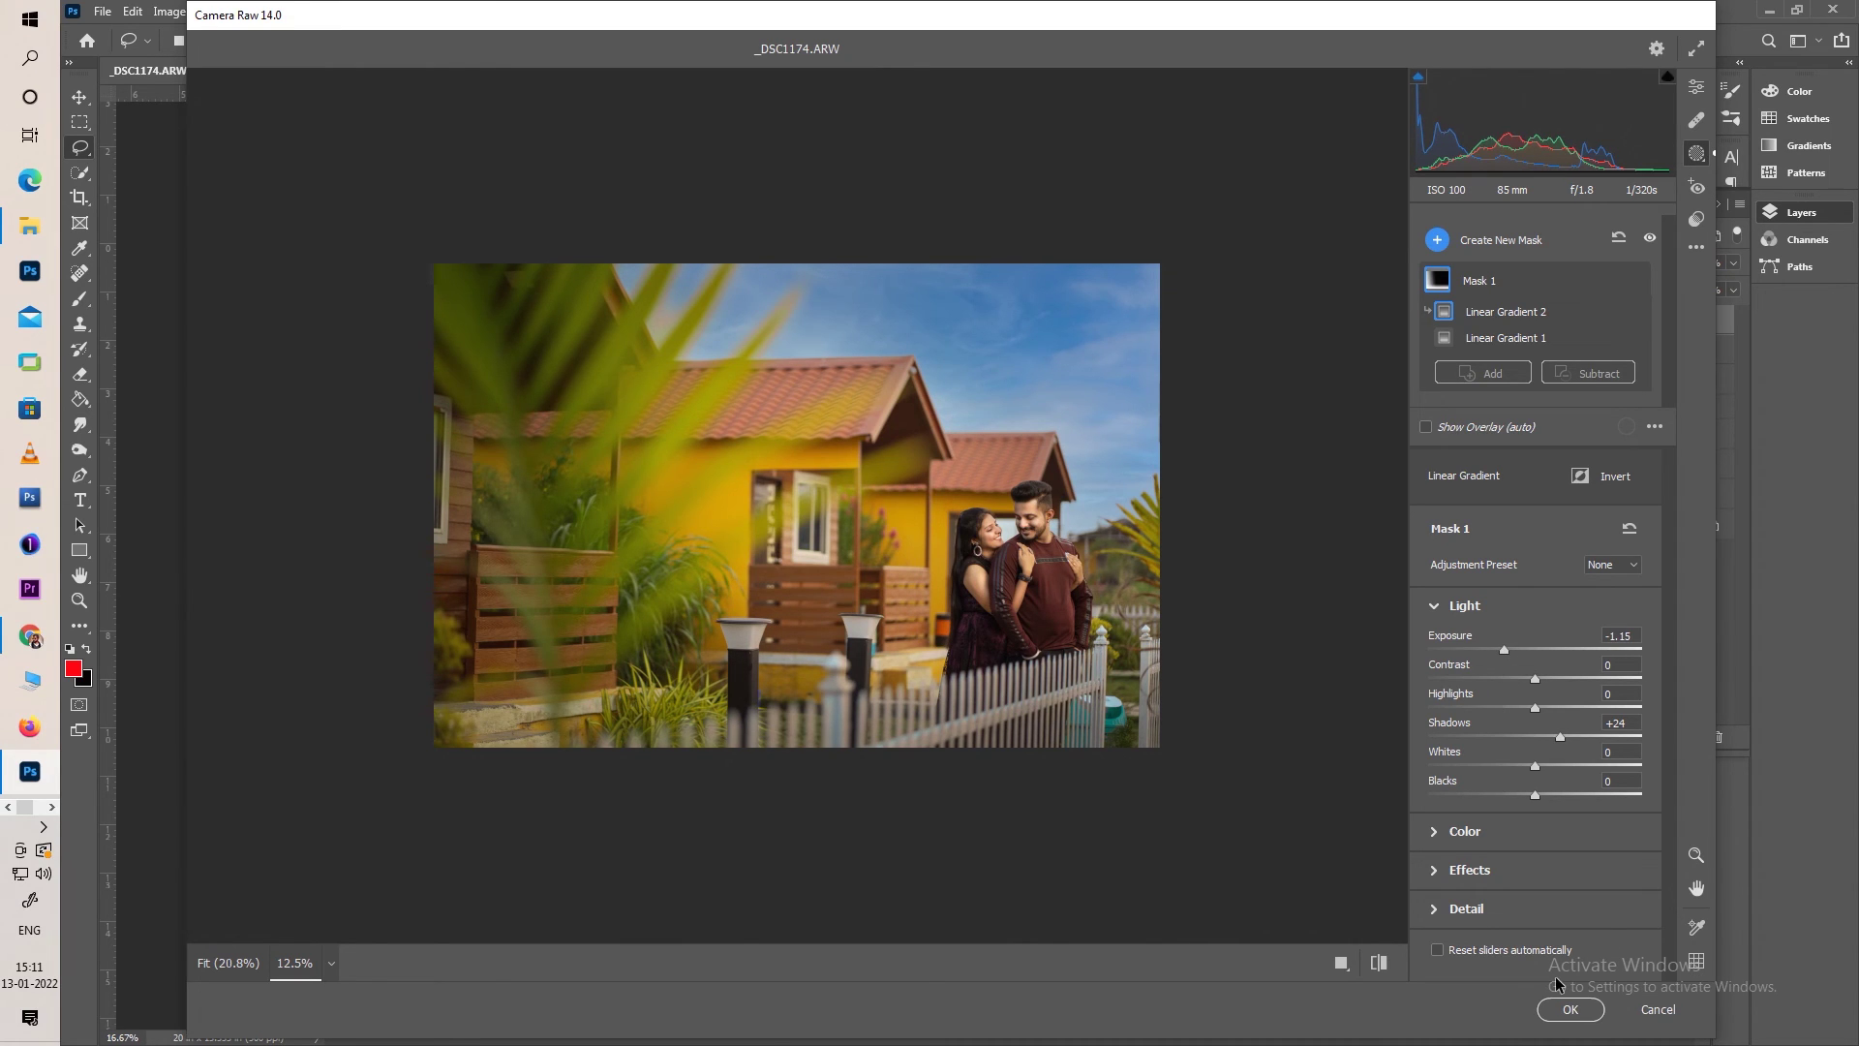
click(1578, 1010)
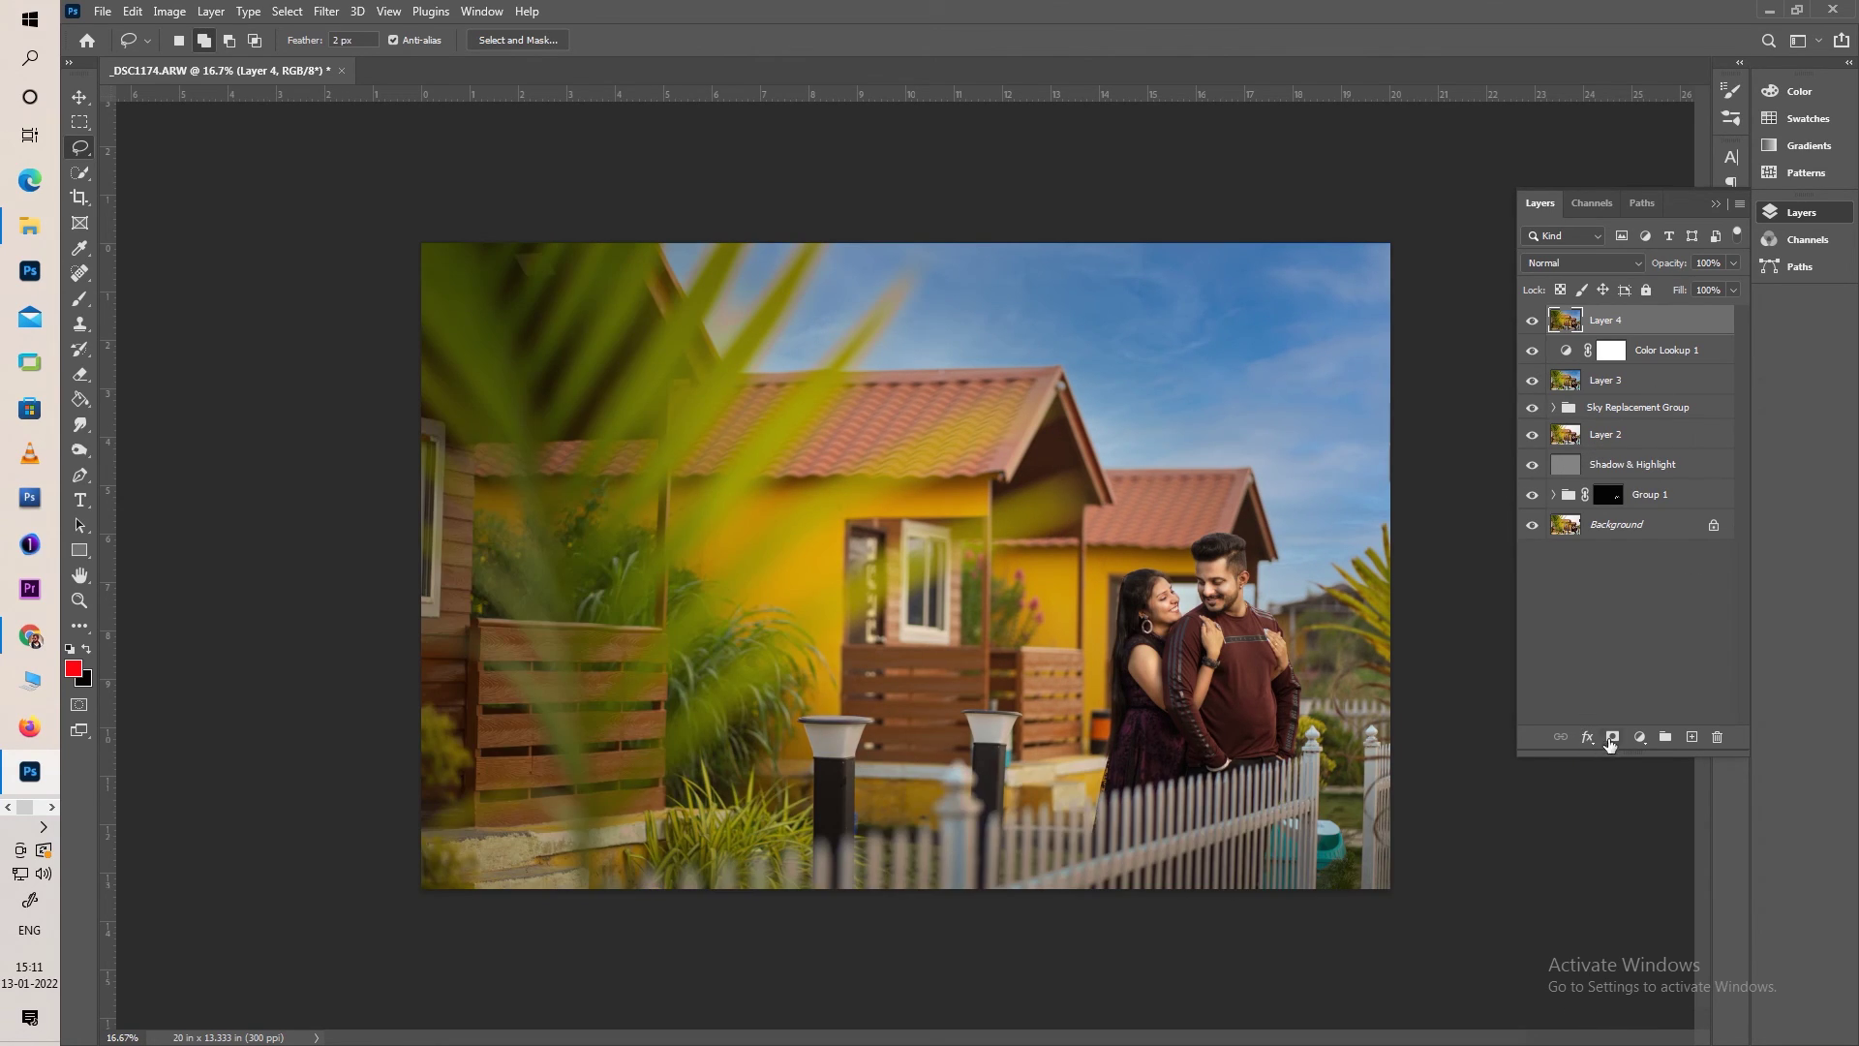
Add a thick white inside Stroke effect to Layer 4 as a border around the photo
click(1588, 737)
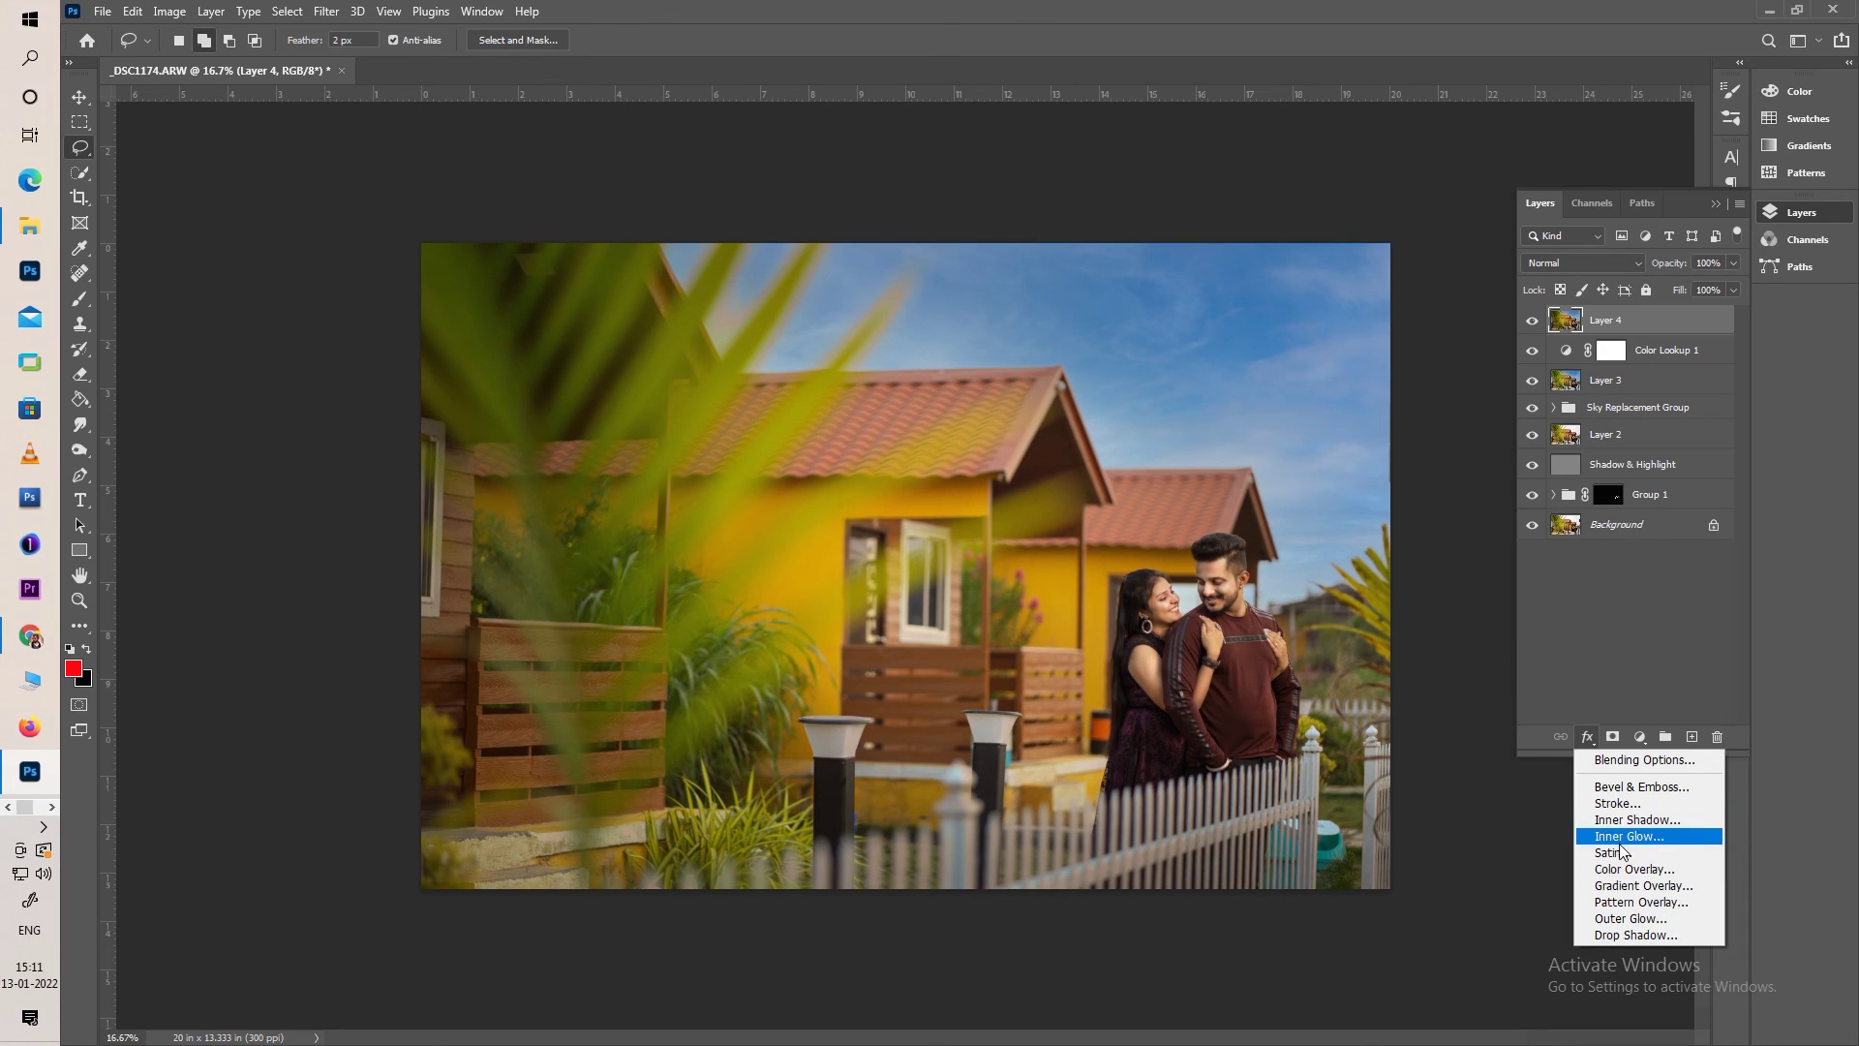
click(1617, 804)
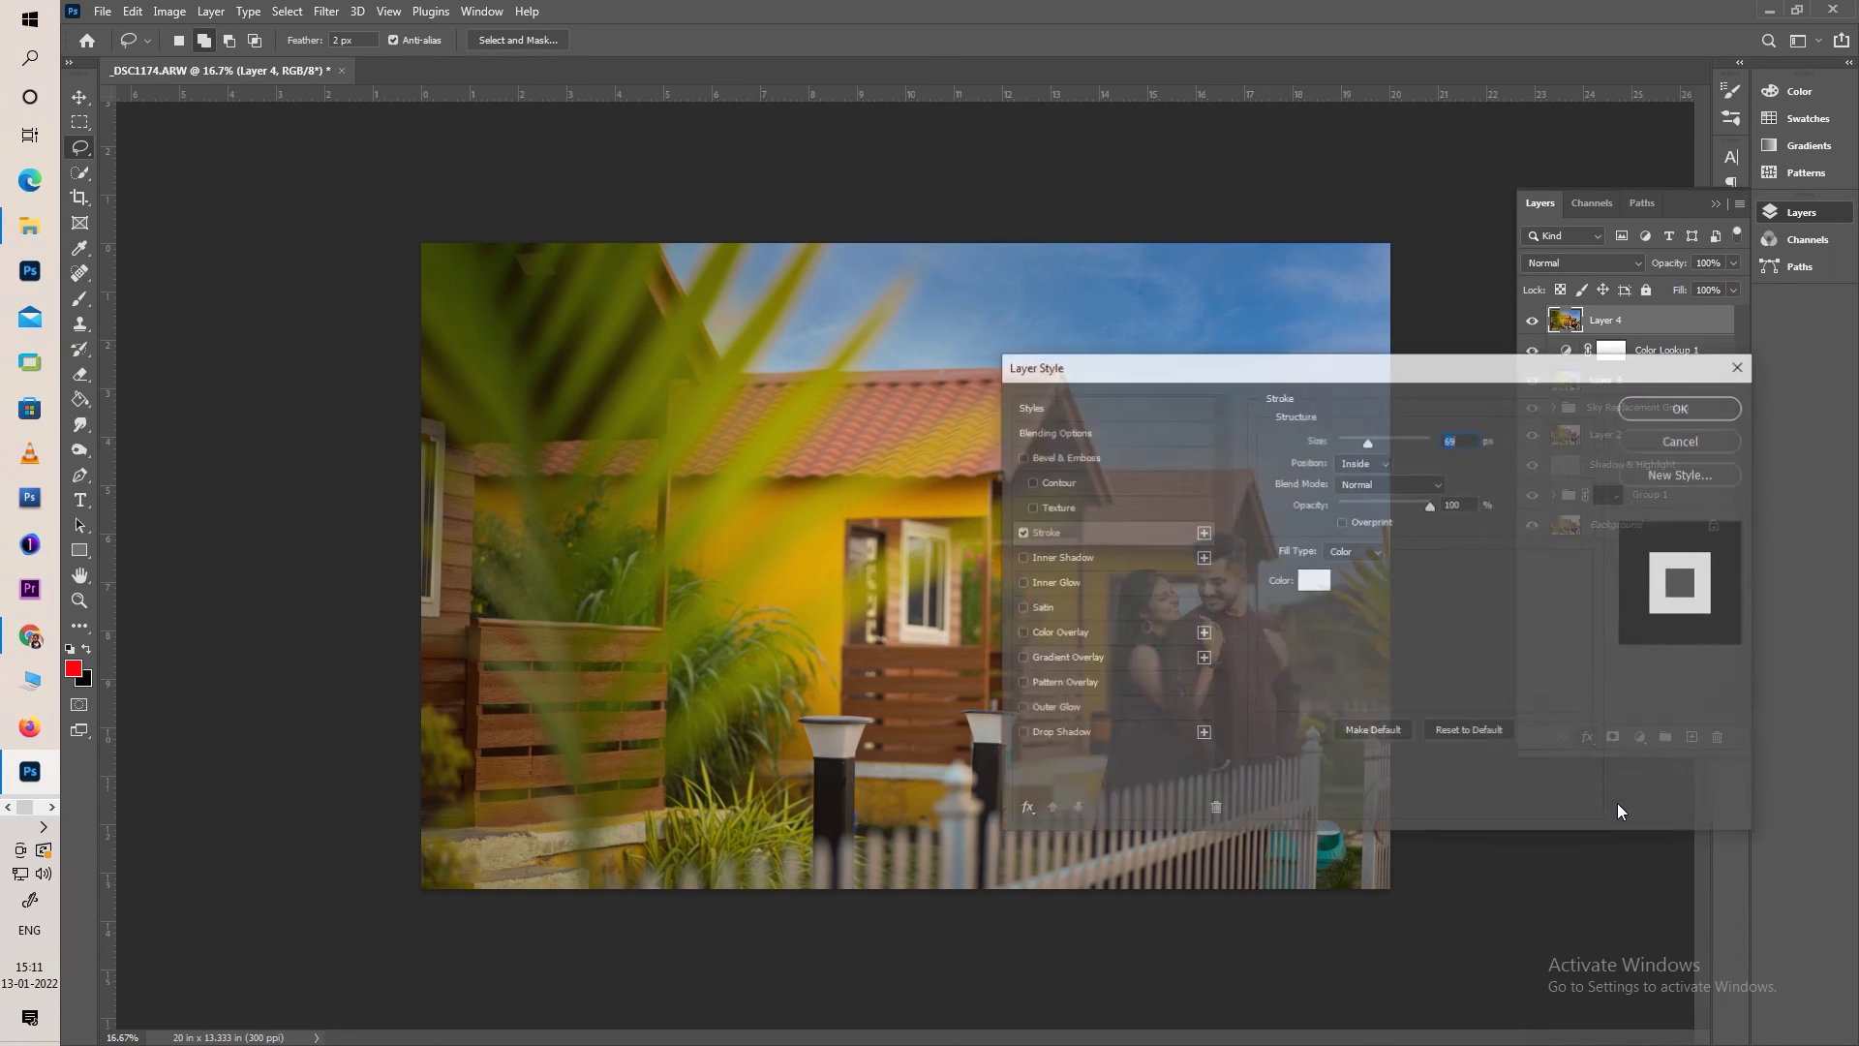
drag(1407, 374, 617, 482)
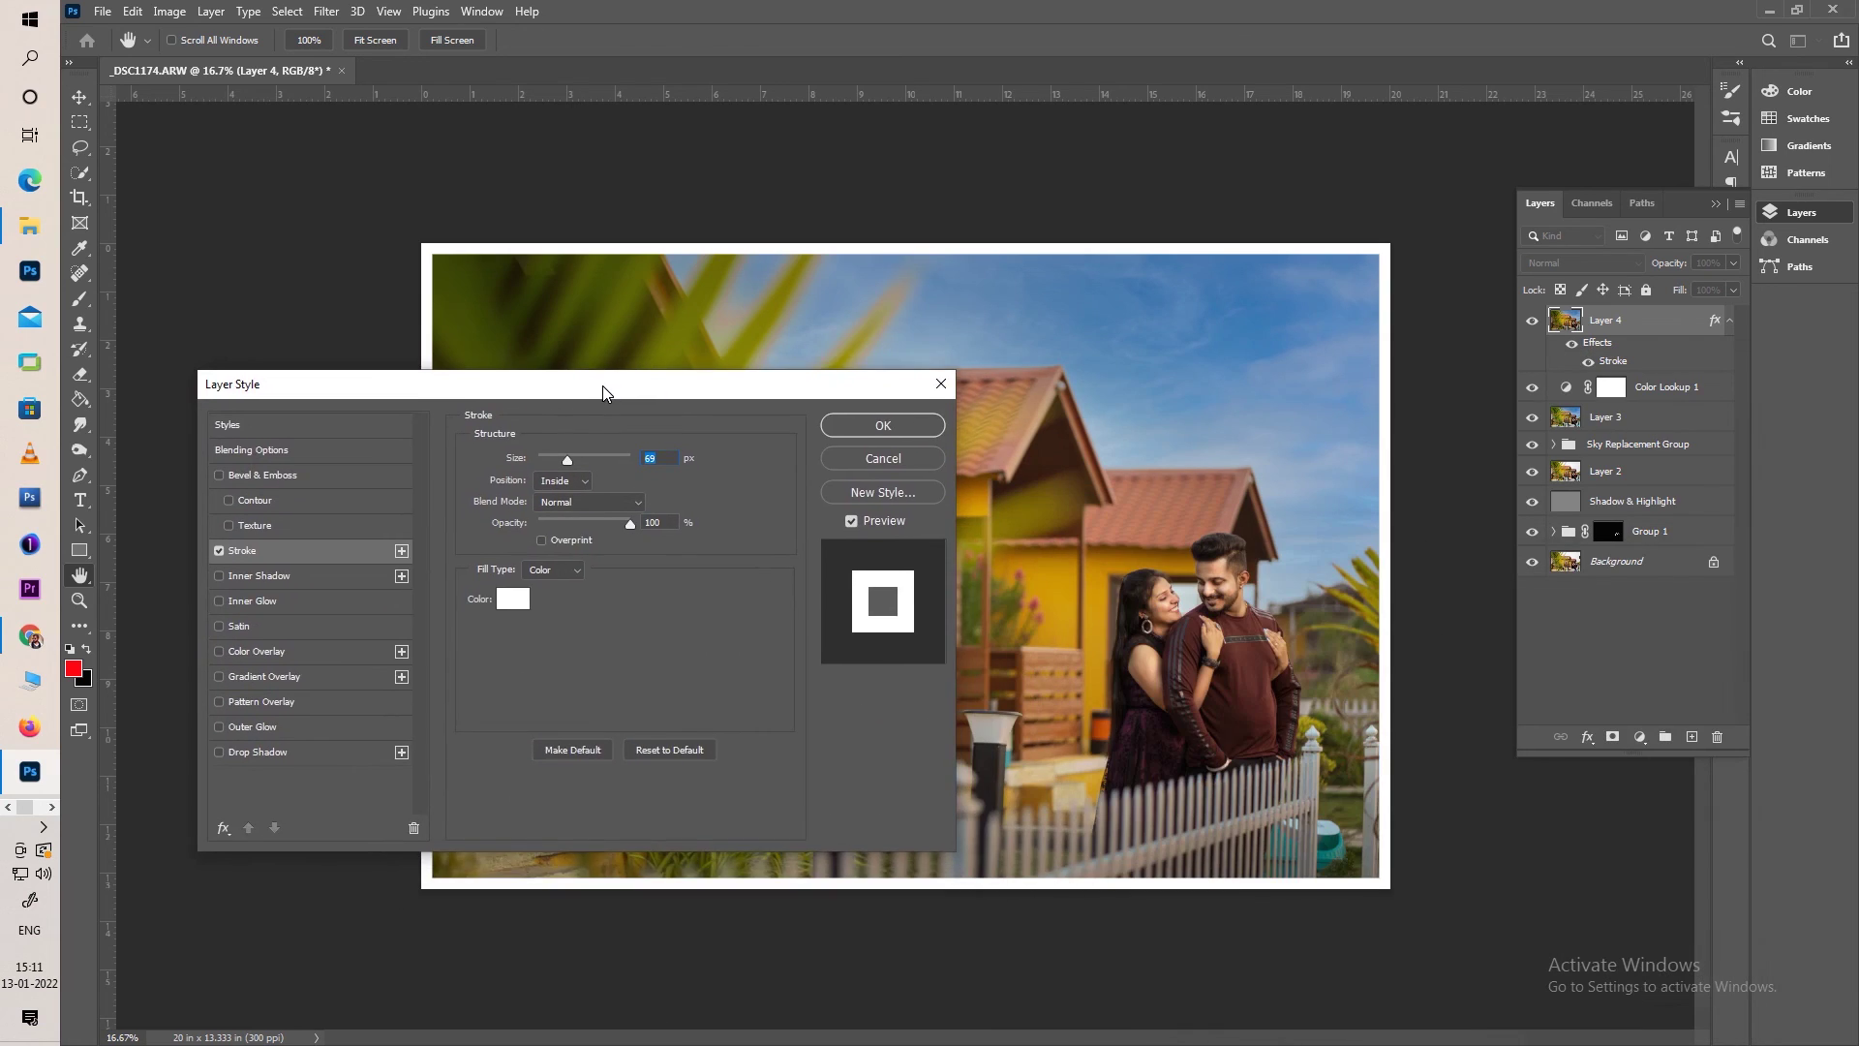
drag(579, 549, 581, 550)
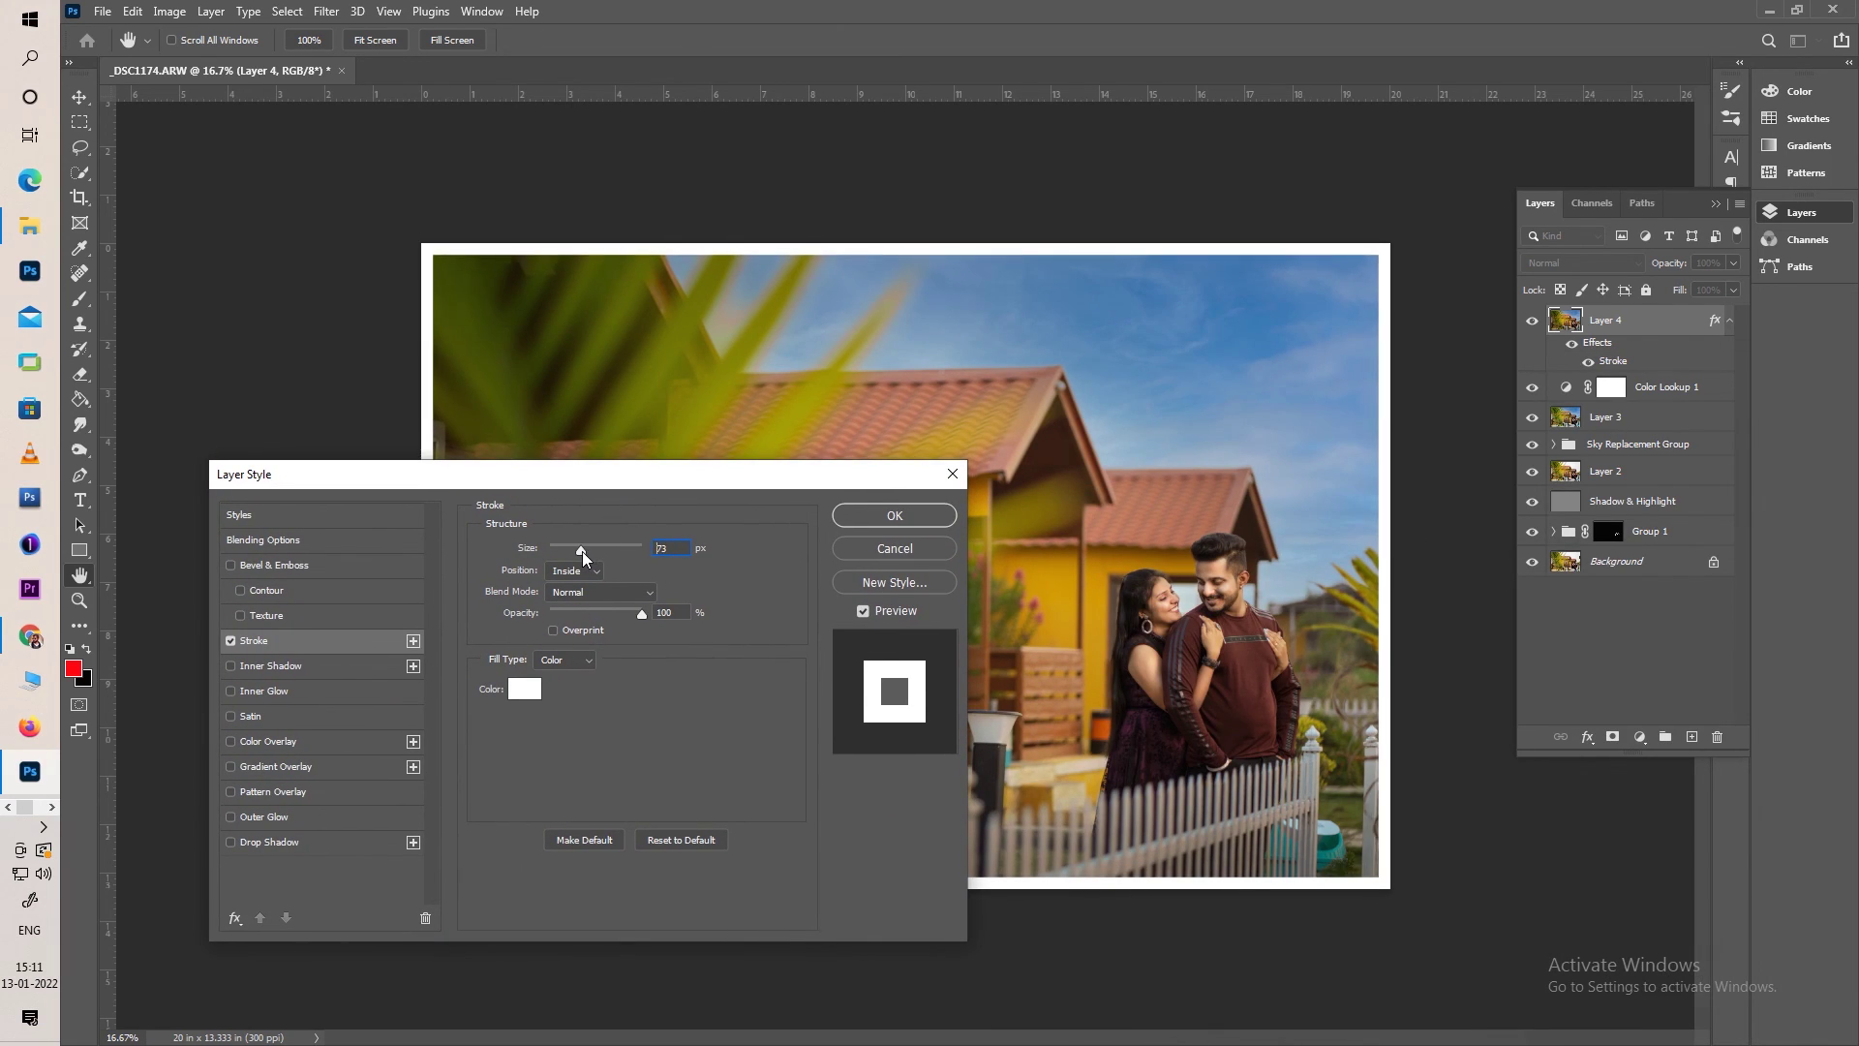
click(869, 519)
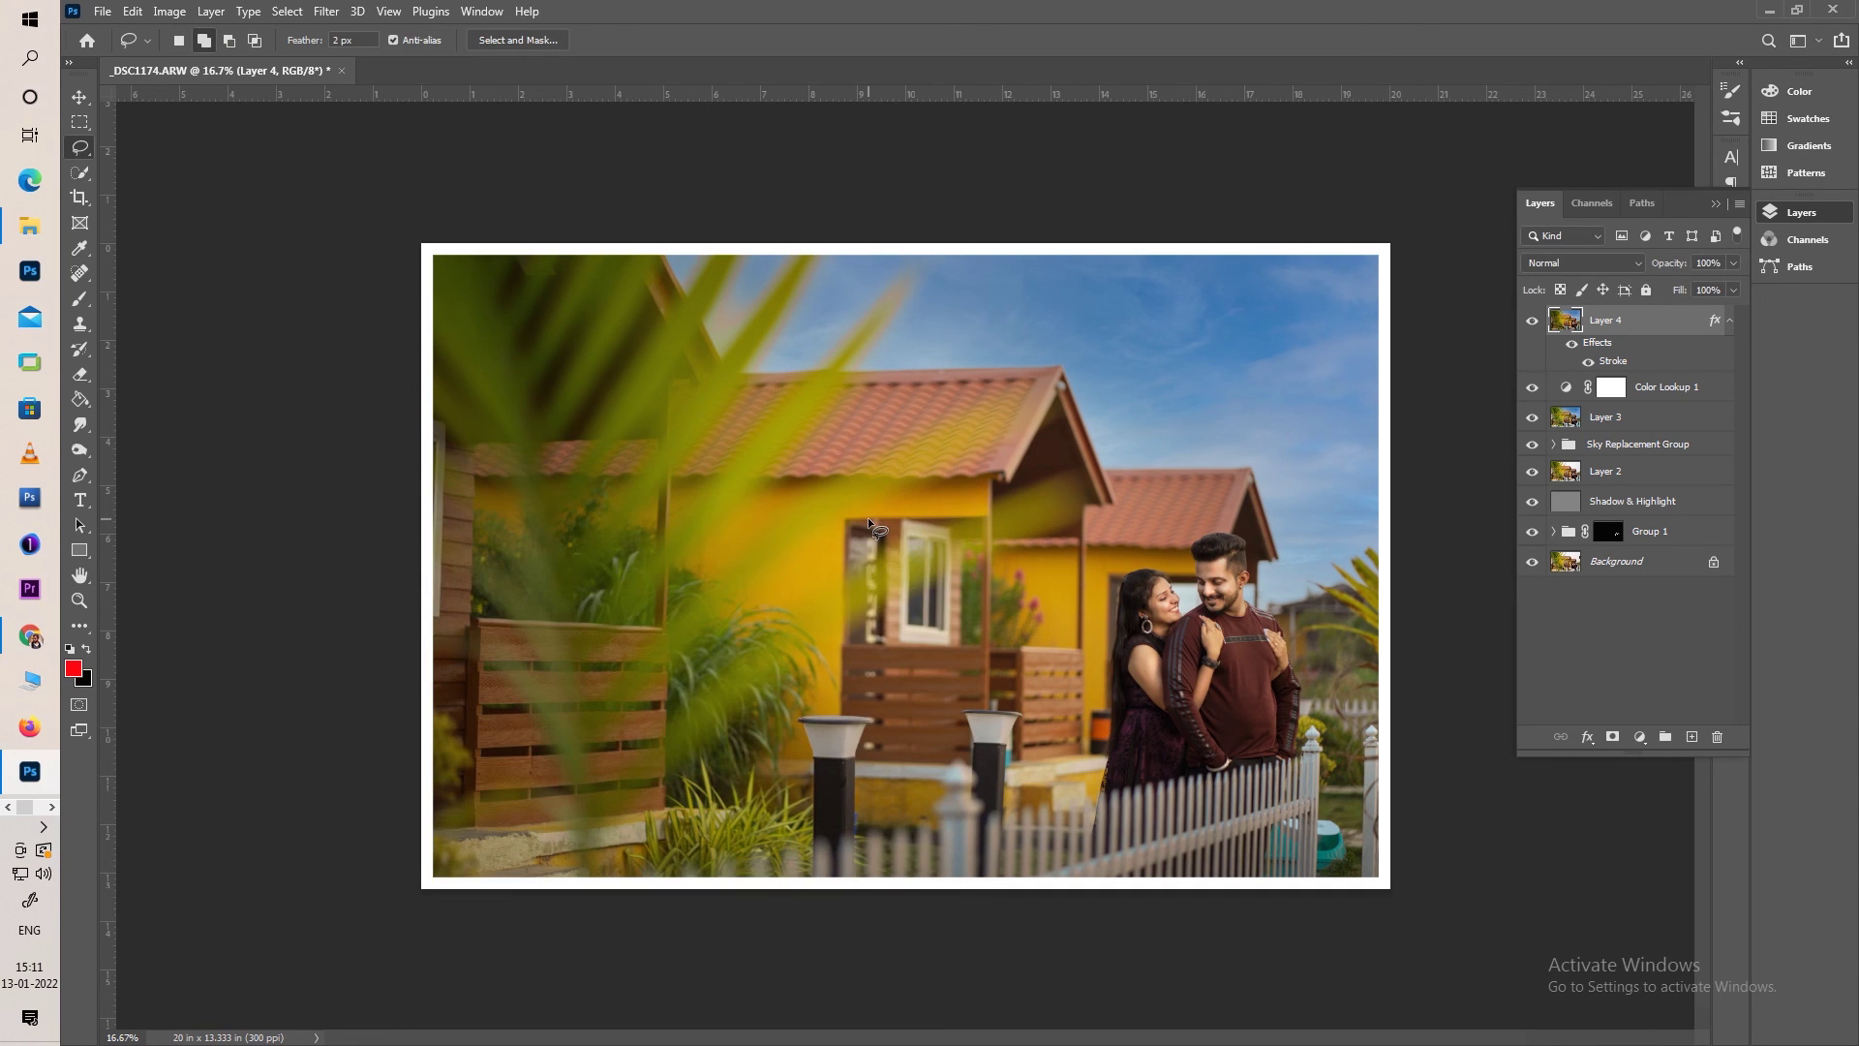